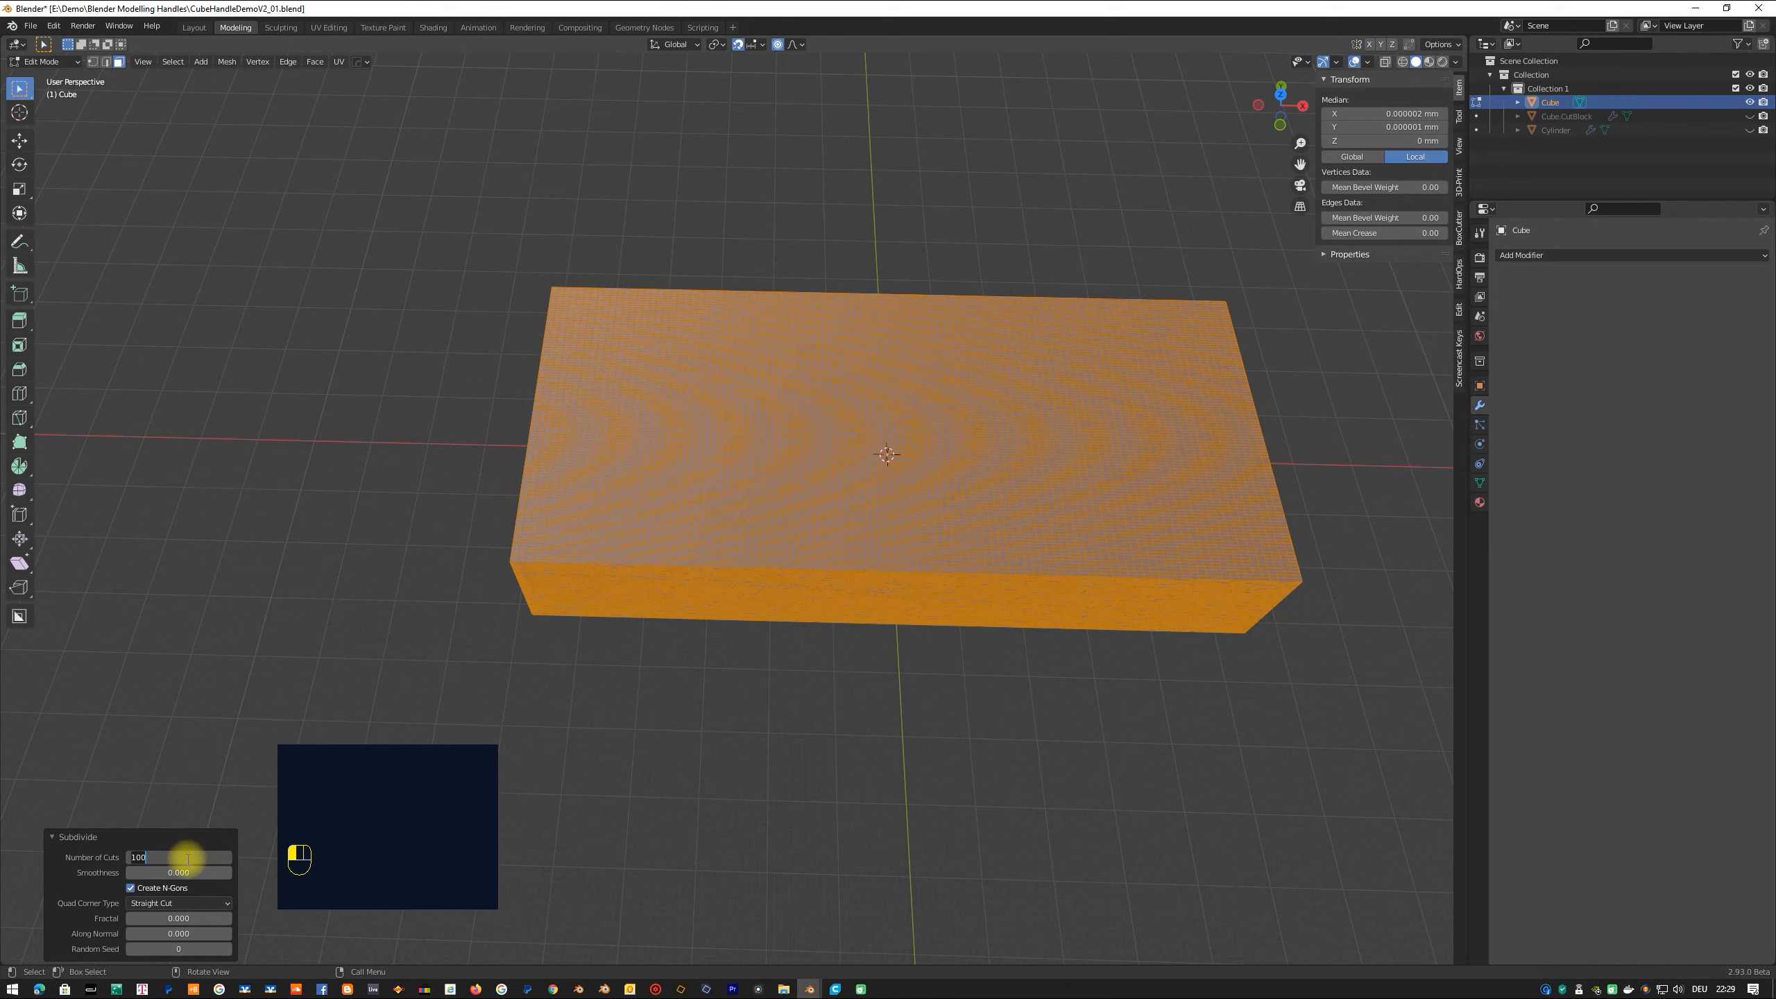
Set the whole block's subdivision to 10 cuts and clear the selection.
{"action": "key", "text": "Return"}
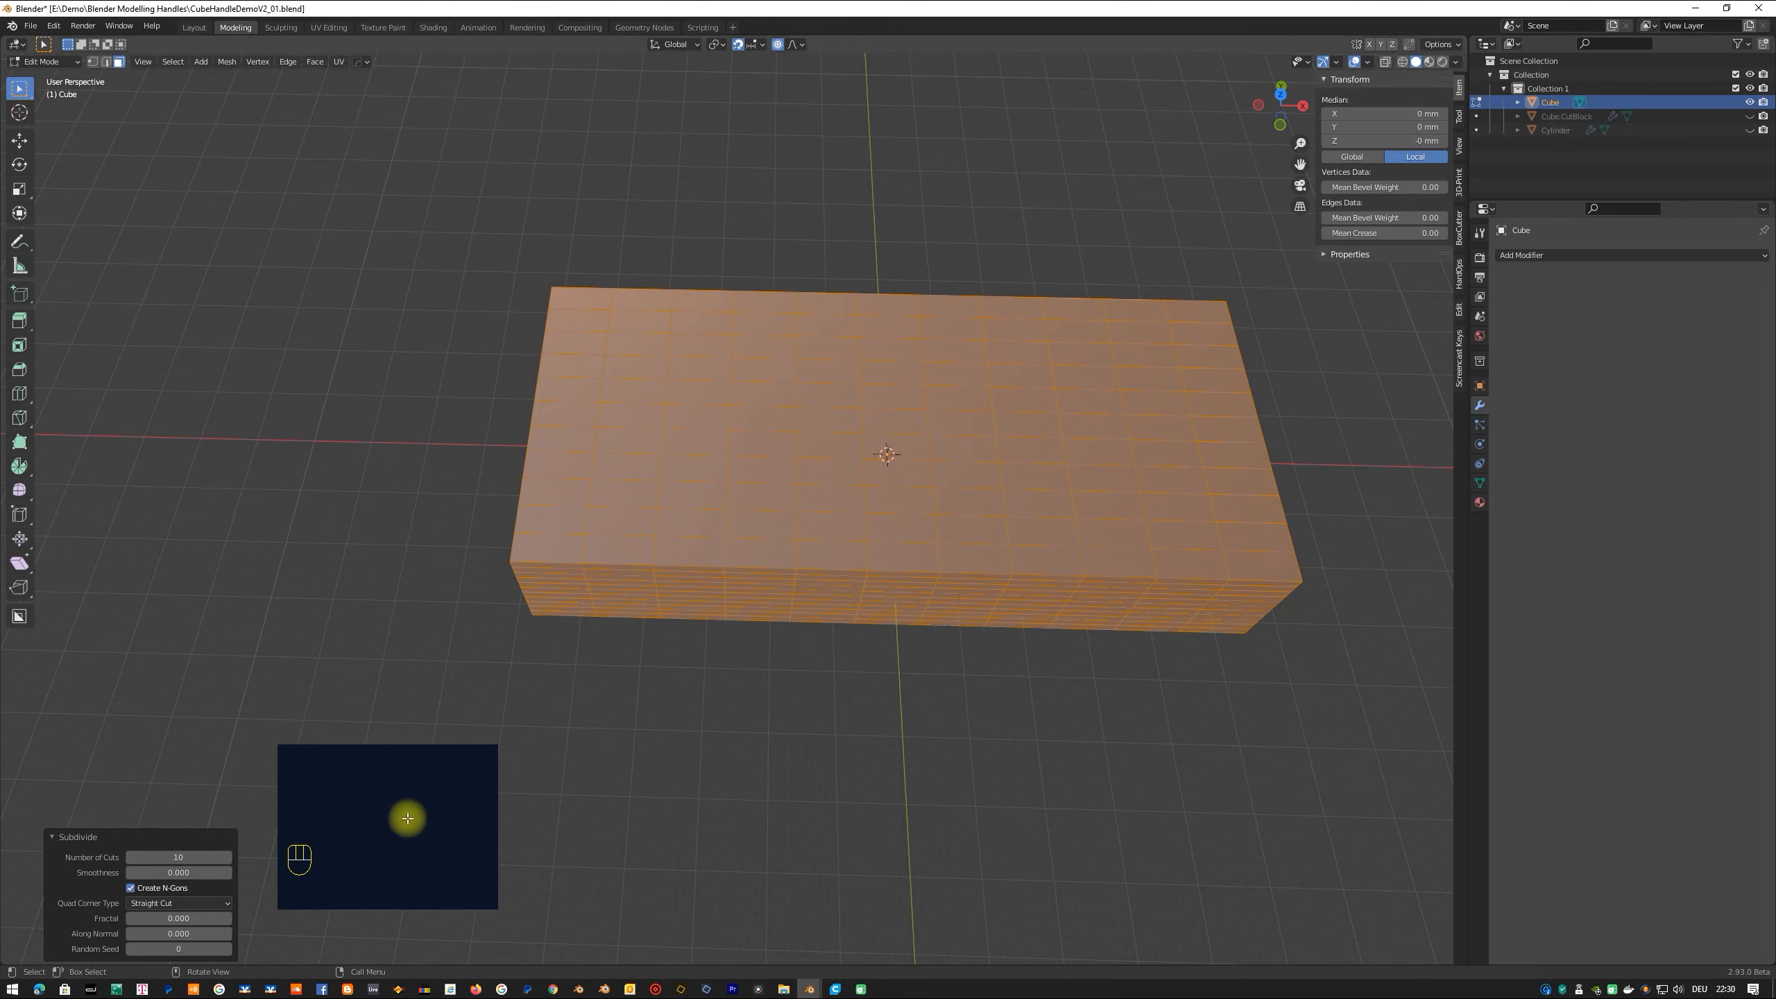
{"action": "left_click", "coordinate": [668, 746]}
{"action": "middle_click_drag", "start_coordinate": [695, 721], "coordinate": [943, 719]}
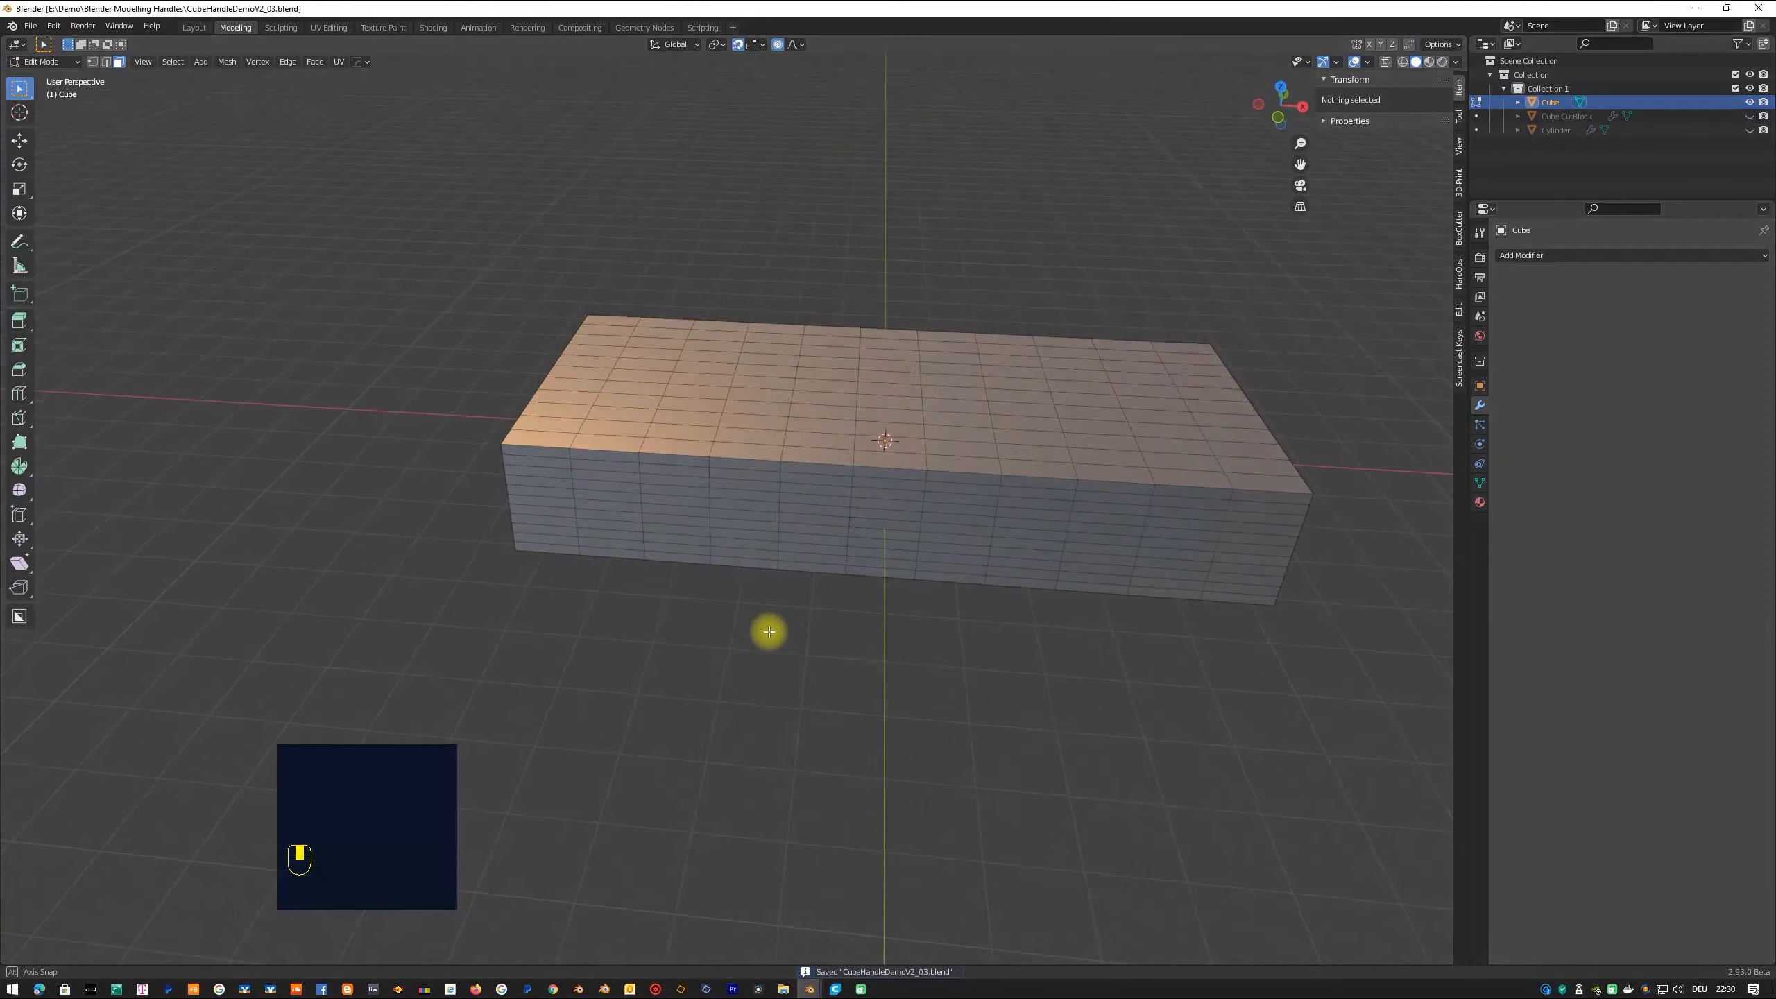
{"action": "middle_click_drag", "start_coordinate": [769, 632], "coordinate": [781, 699]}
Select the top faces inside a margin of three back rows and one column at each end, and assign them to a new vertex group.
{"action": "left_click", "coordinate": [616, 368]}
{"action": "key", "text": "KP_7"}
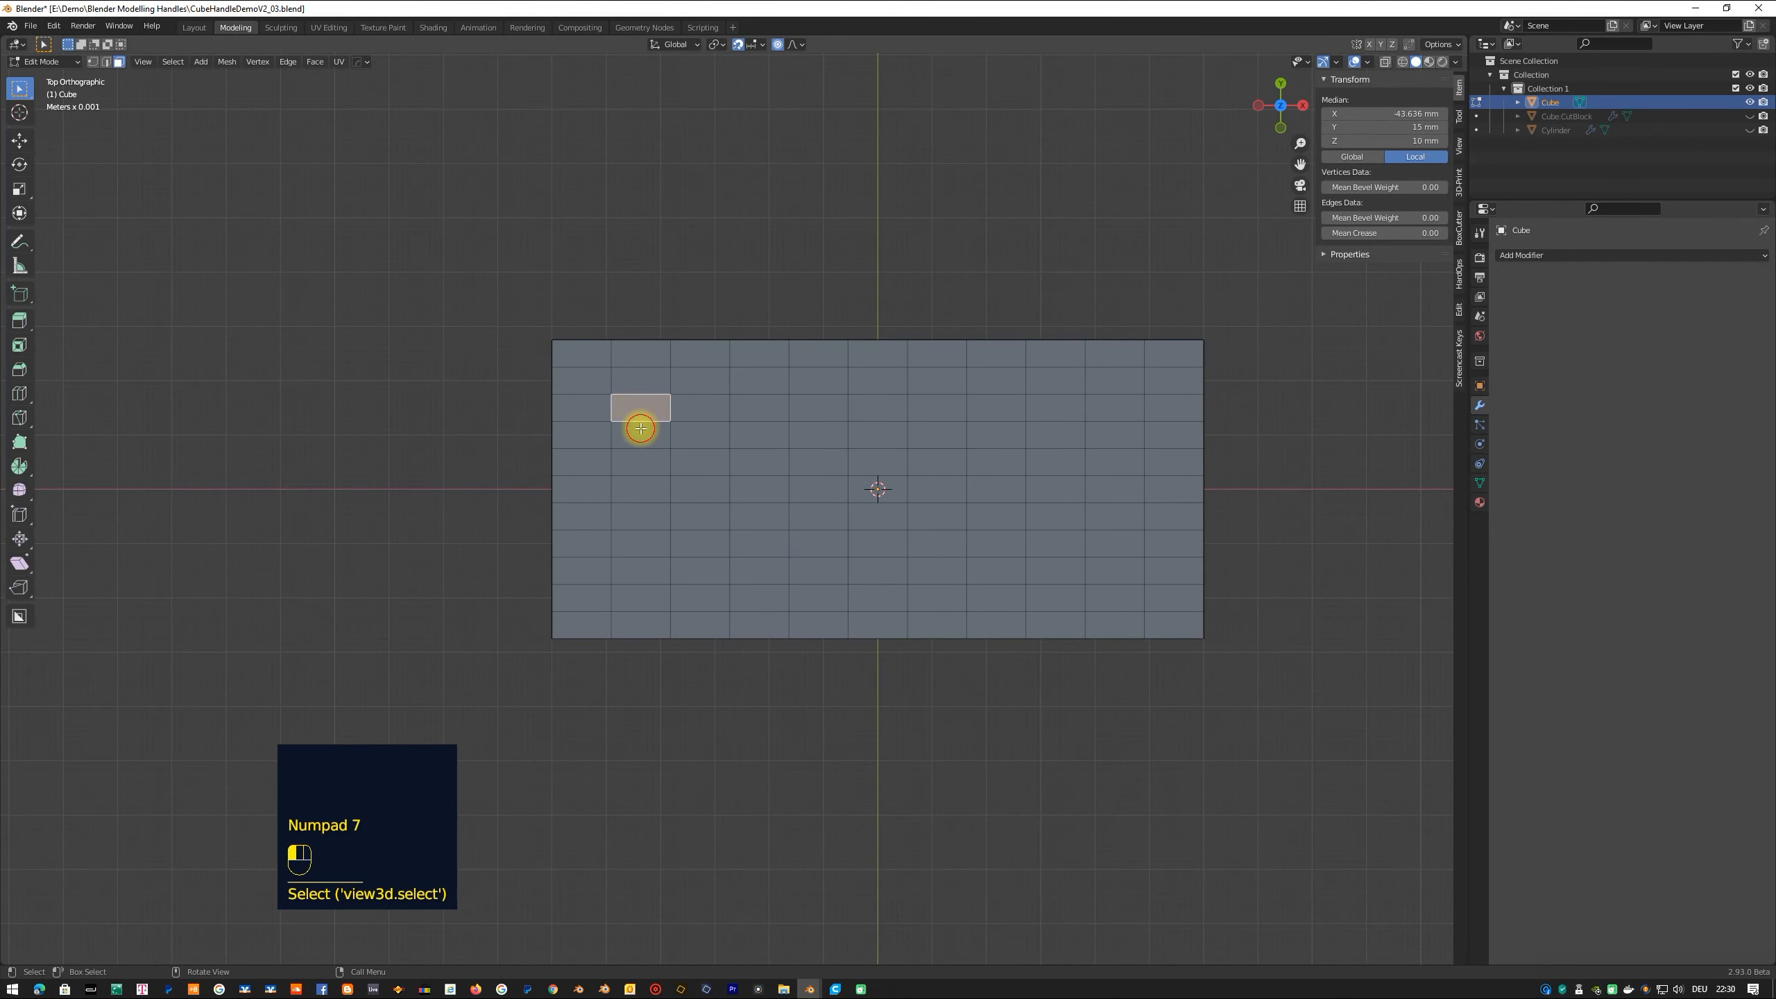
{"action": "left_click_drag", "start_coordinate": [774, 467], "coordinate": [1106, 661]}
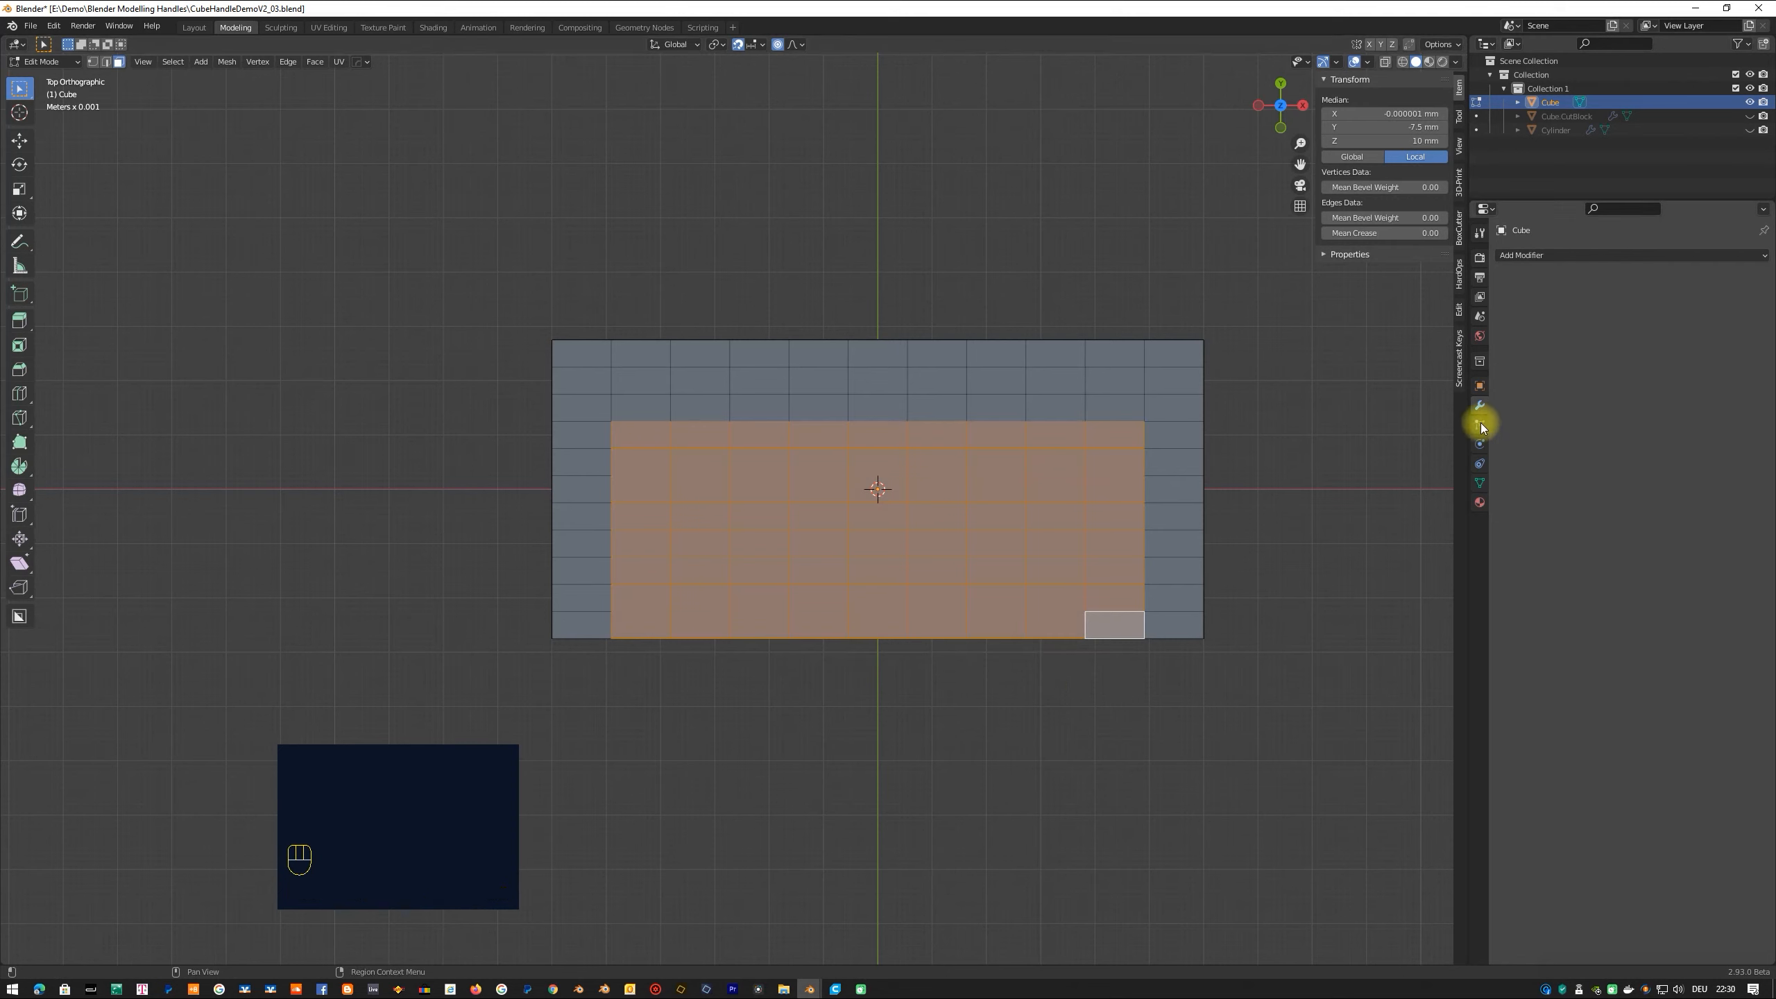
{"action": "left_click", "coordinate": [1481, 481]}
{"action": "left_click", "coordinate": [1763, 297]}
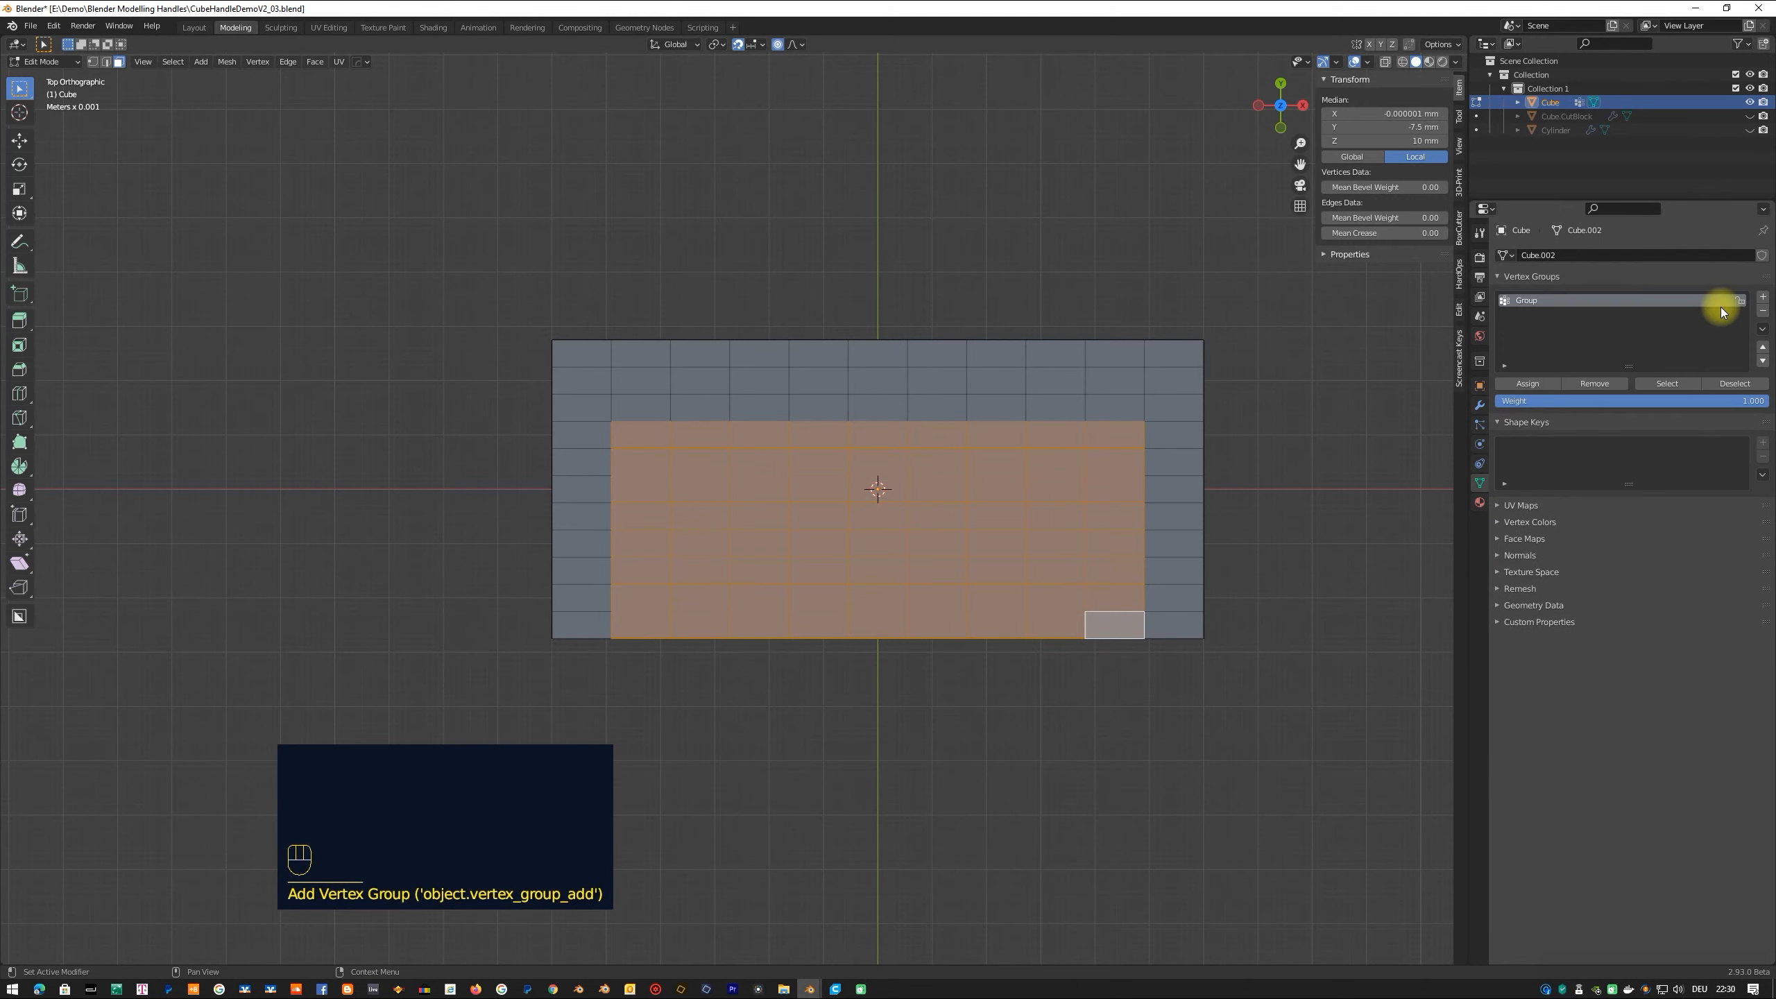
{"action": "left_click", "coordinate": [1526, 384]}
Inset the selected top faces by about 0.5 mm.
{"action": "middle_click_drag", "start_coordinate": [1188, 527], "coordinate": [1030, 671]}
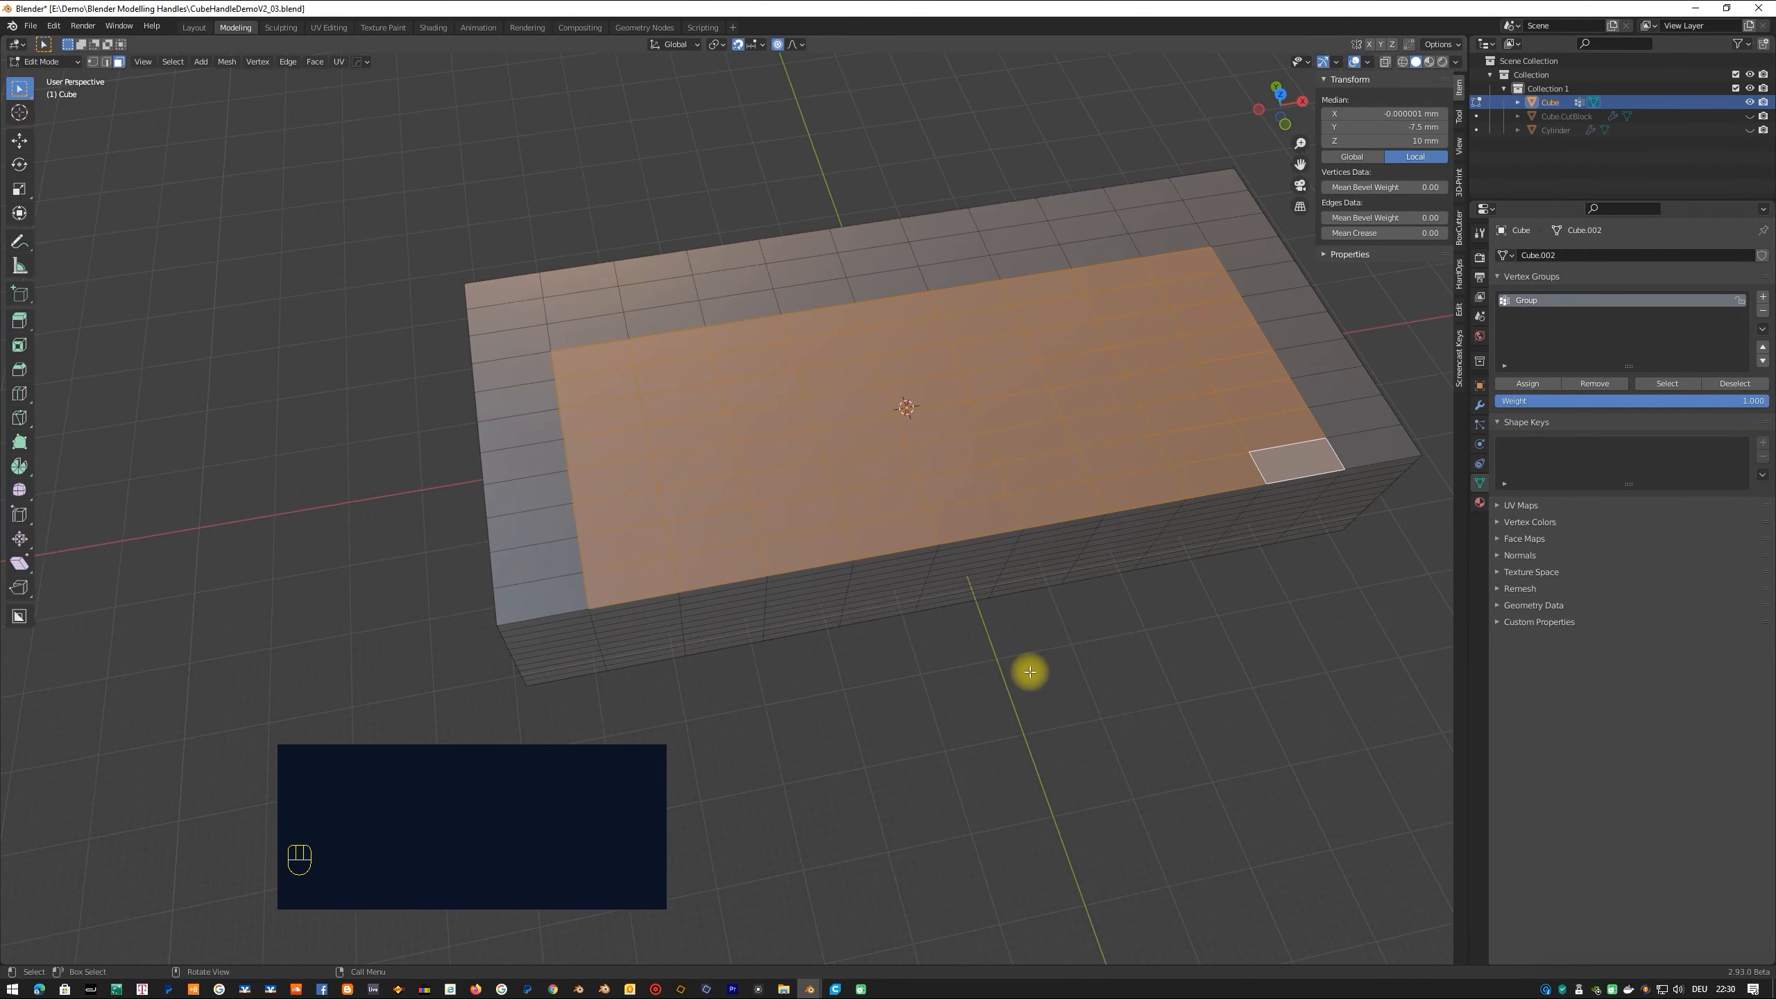
{"action": "key", "text": "i"}
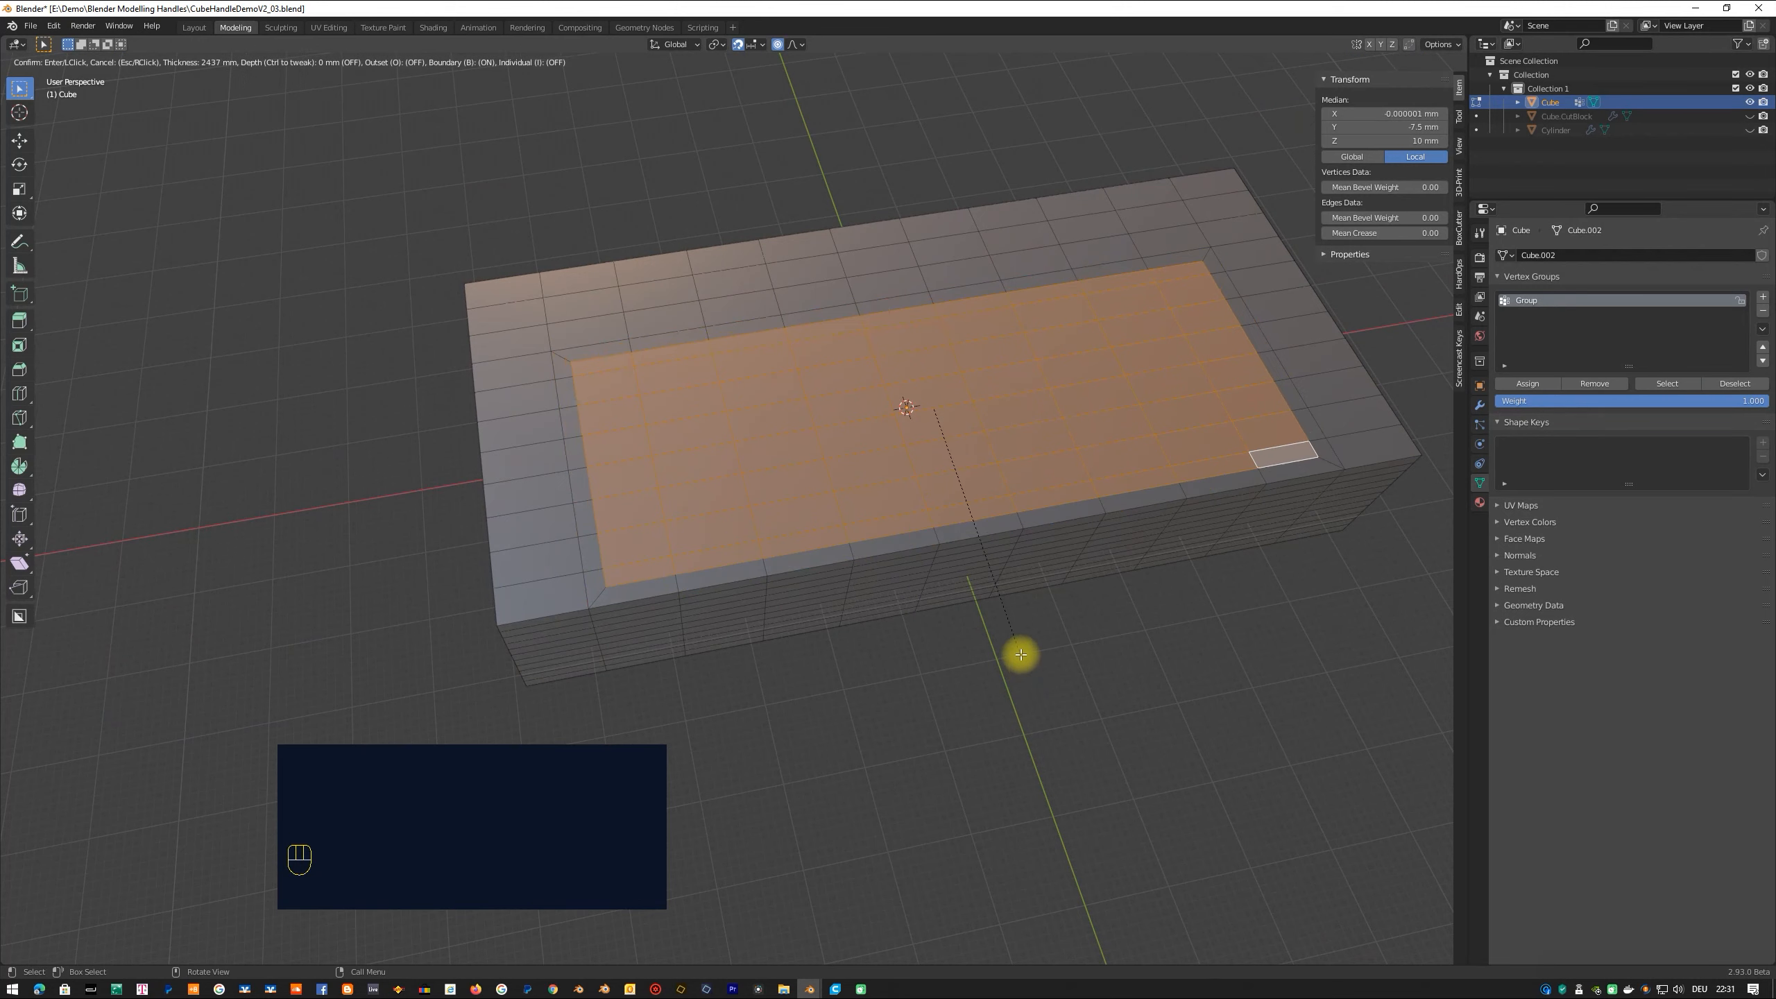
{"action": "left_click", "coordinate": [1018, 671]}
{"action": "mouse_move", "coordinate": [1018, 670]}
{"action": "middle_mouse_down"}
{"action": "mouse_move", "coordinate": [959, 746]}
{"action": "mouse_move", "coordinate": [1123, 698]}
{"action": "mouse_move", "coordinate": [924, 722]}
{"action": "mouse_move", "coordinate": [1052, 676]}
{"action": "middle_mouse_up"}
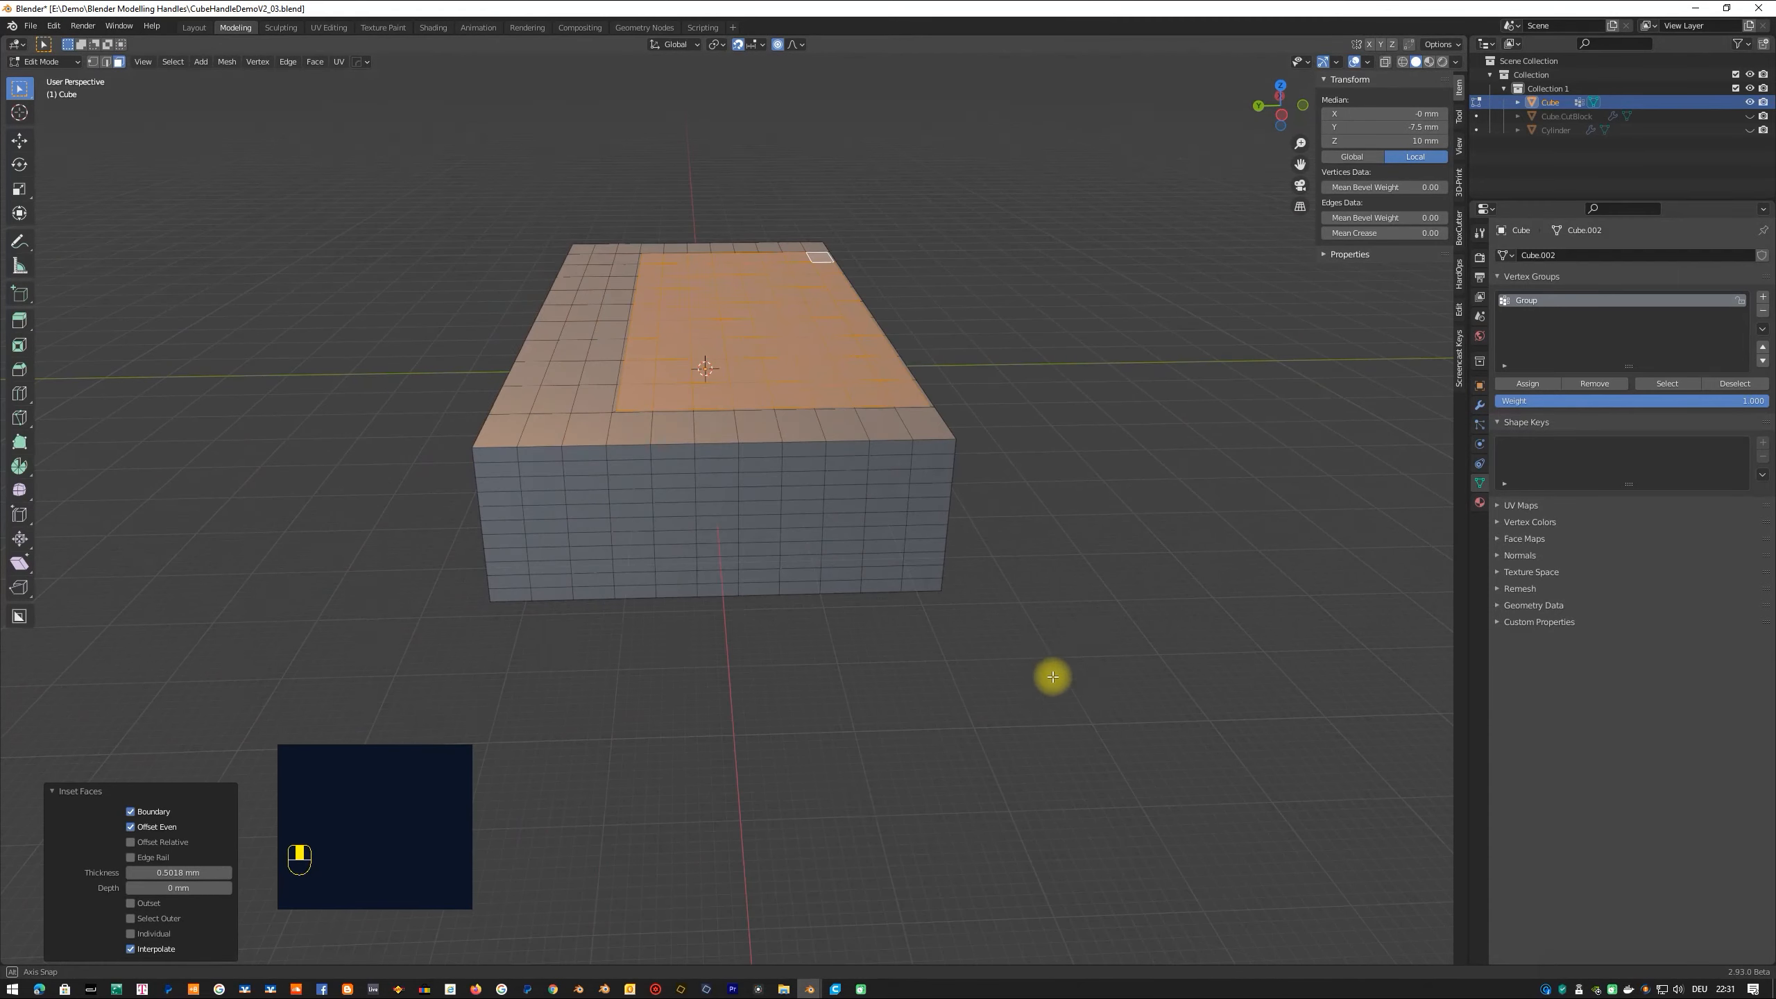
{"action": "key", "text": "r"}
{"action": "key", "text": "x"}
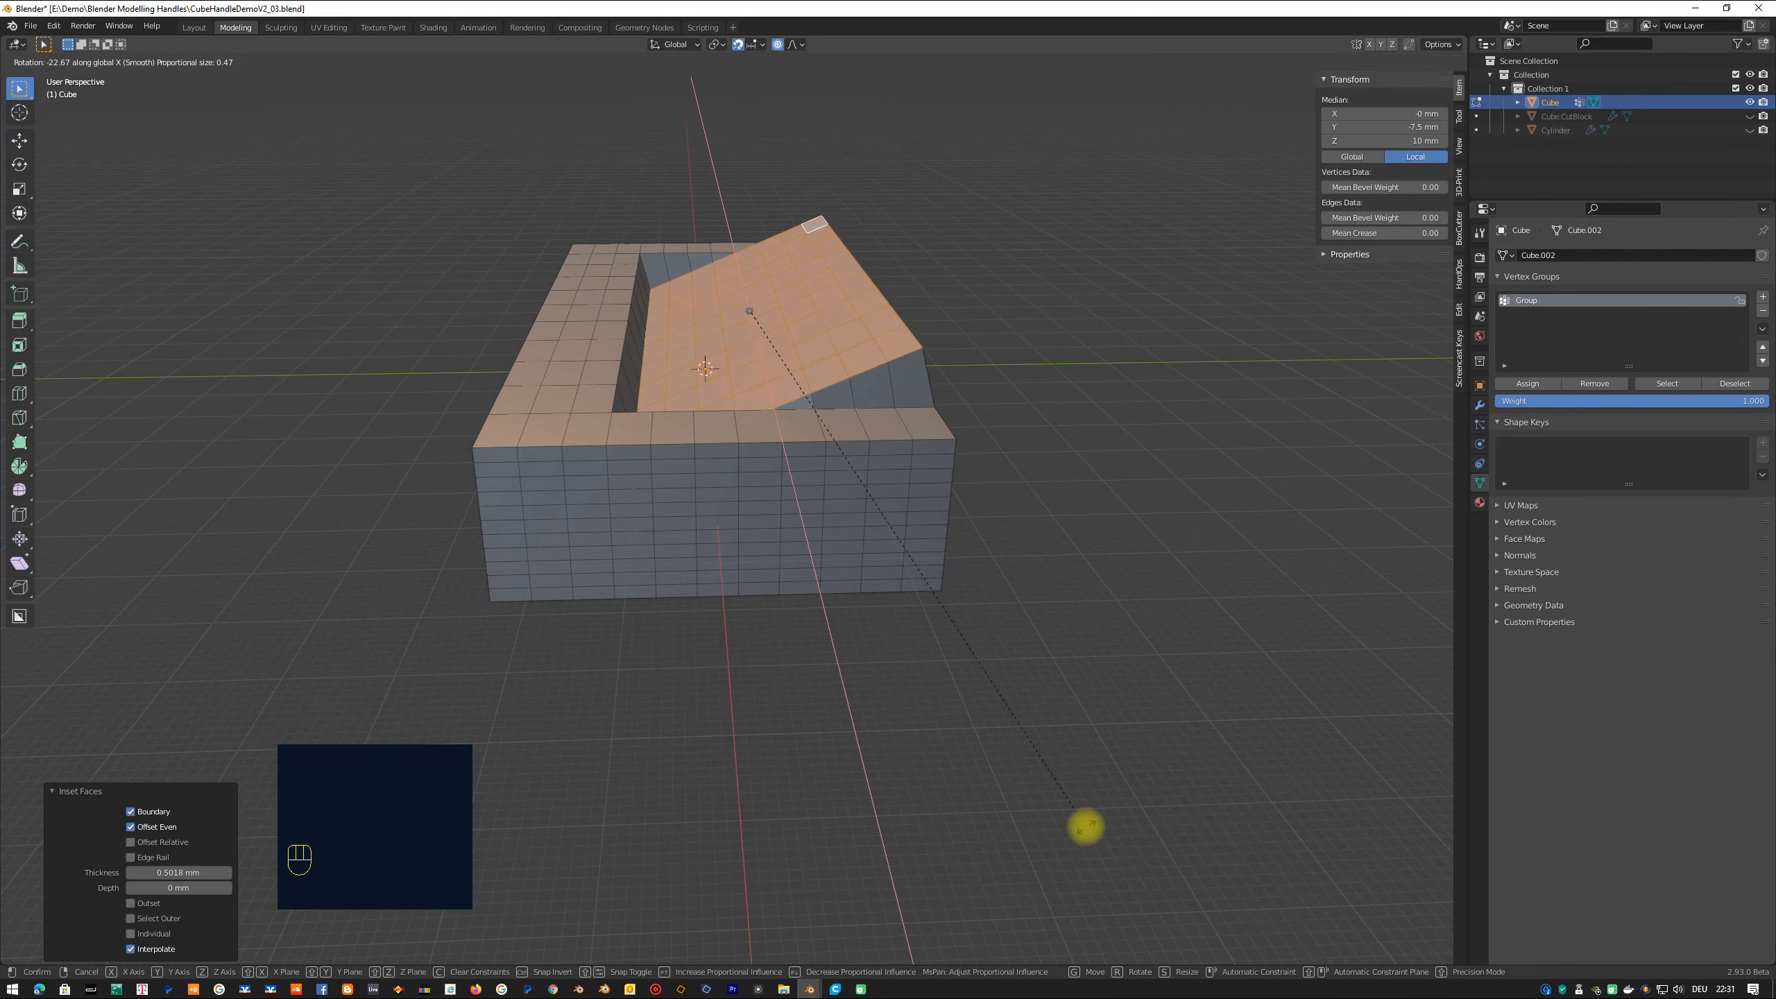
{"action": "right_click", "coordinate": [1079, 827]}
Snap the 3D cursor to a vertex on the top face's front edge and make it the transform pivot point.
{"action": "middle_click_drag", "start_coordinate": [1031, 468], "coordinate": [882, 613]}
{"action": "key", "text": "Tab"}
{"action": "key", "text": "Tab"}
{"action": "left_click", "coordinate": [887, 611]}
{"action": "key", "text": "1"}
{"action": "left_click", "coordinate": [886, 611]}
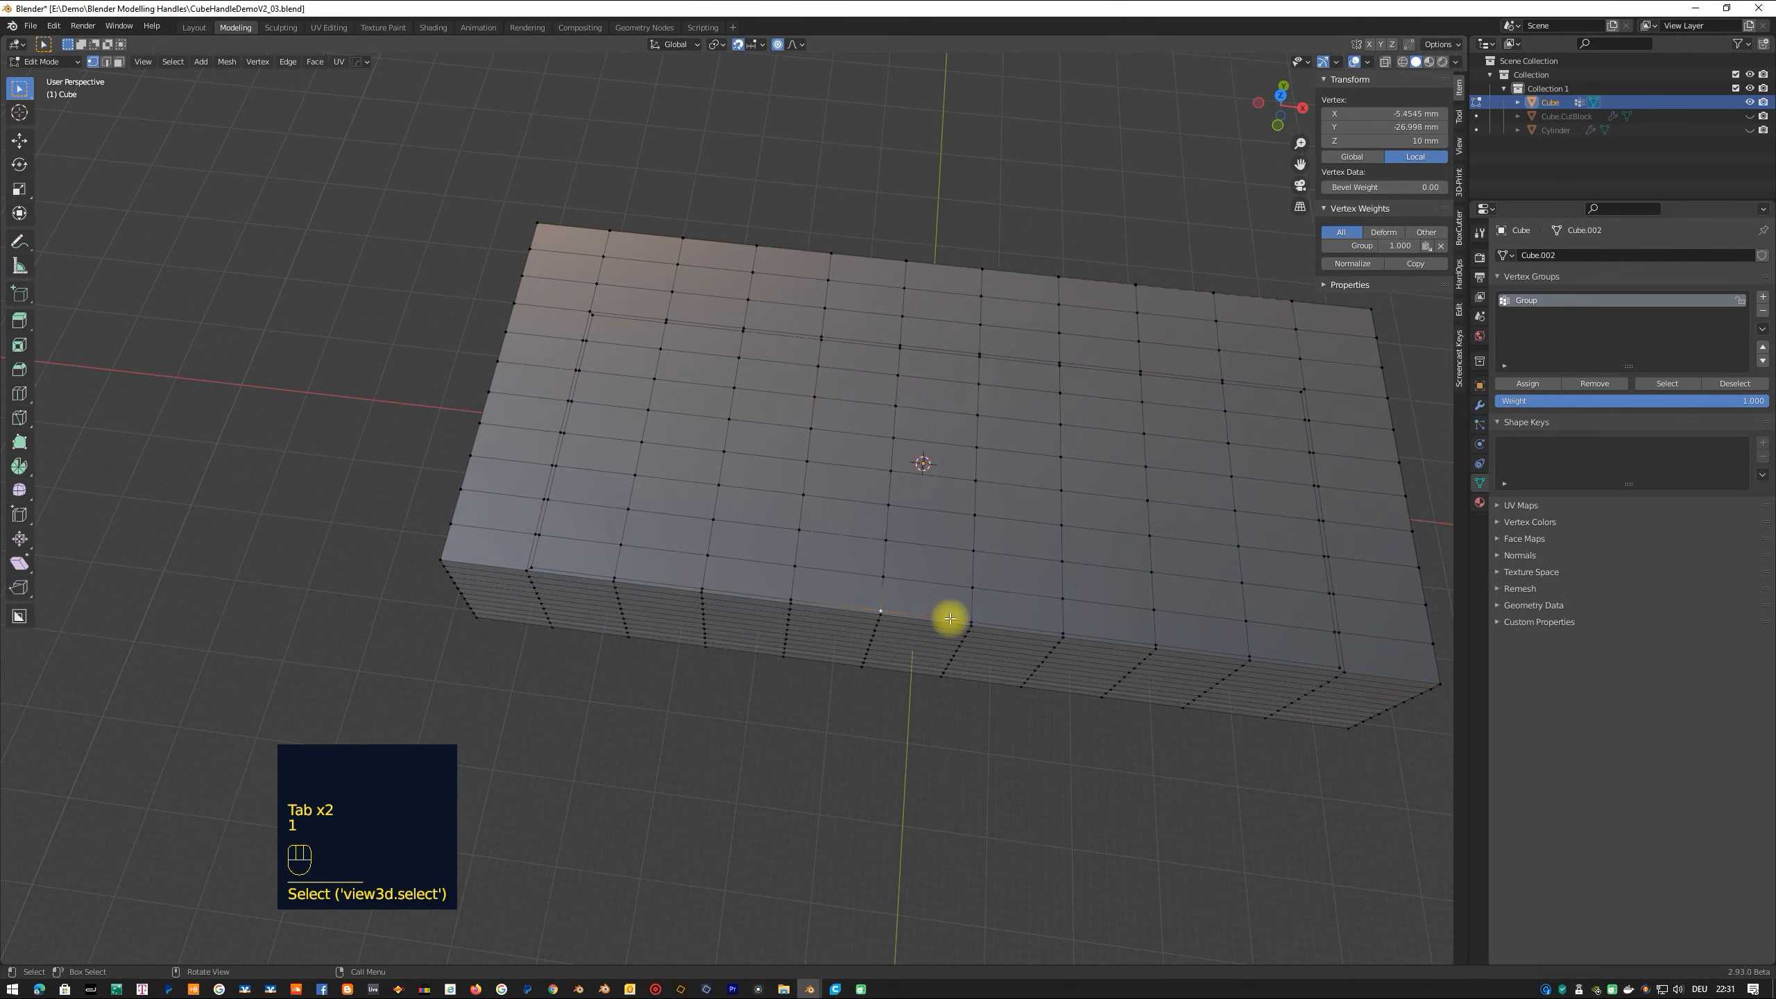
{"action": "key", "text": "shift+s"}
{"action": "left_click", "coordinate": [985, 705]}
{"action": "left_click", "coordinate": [715, 44]}
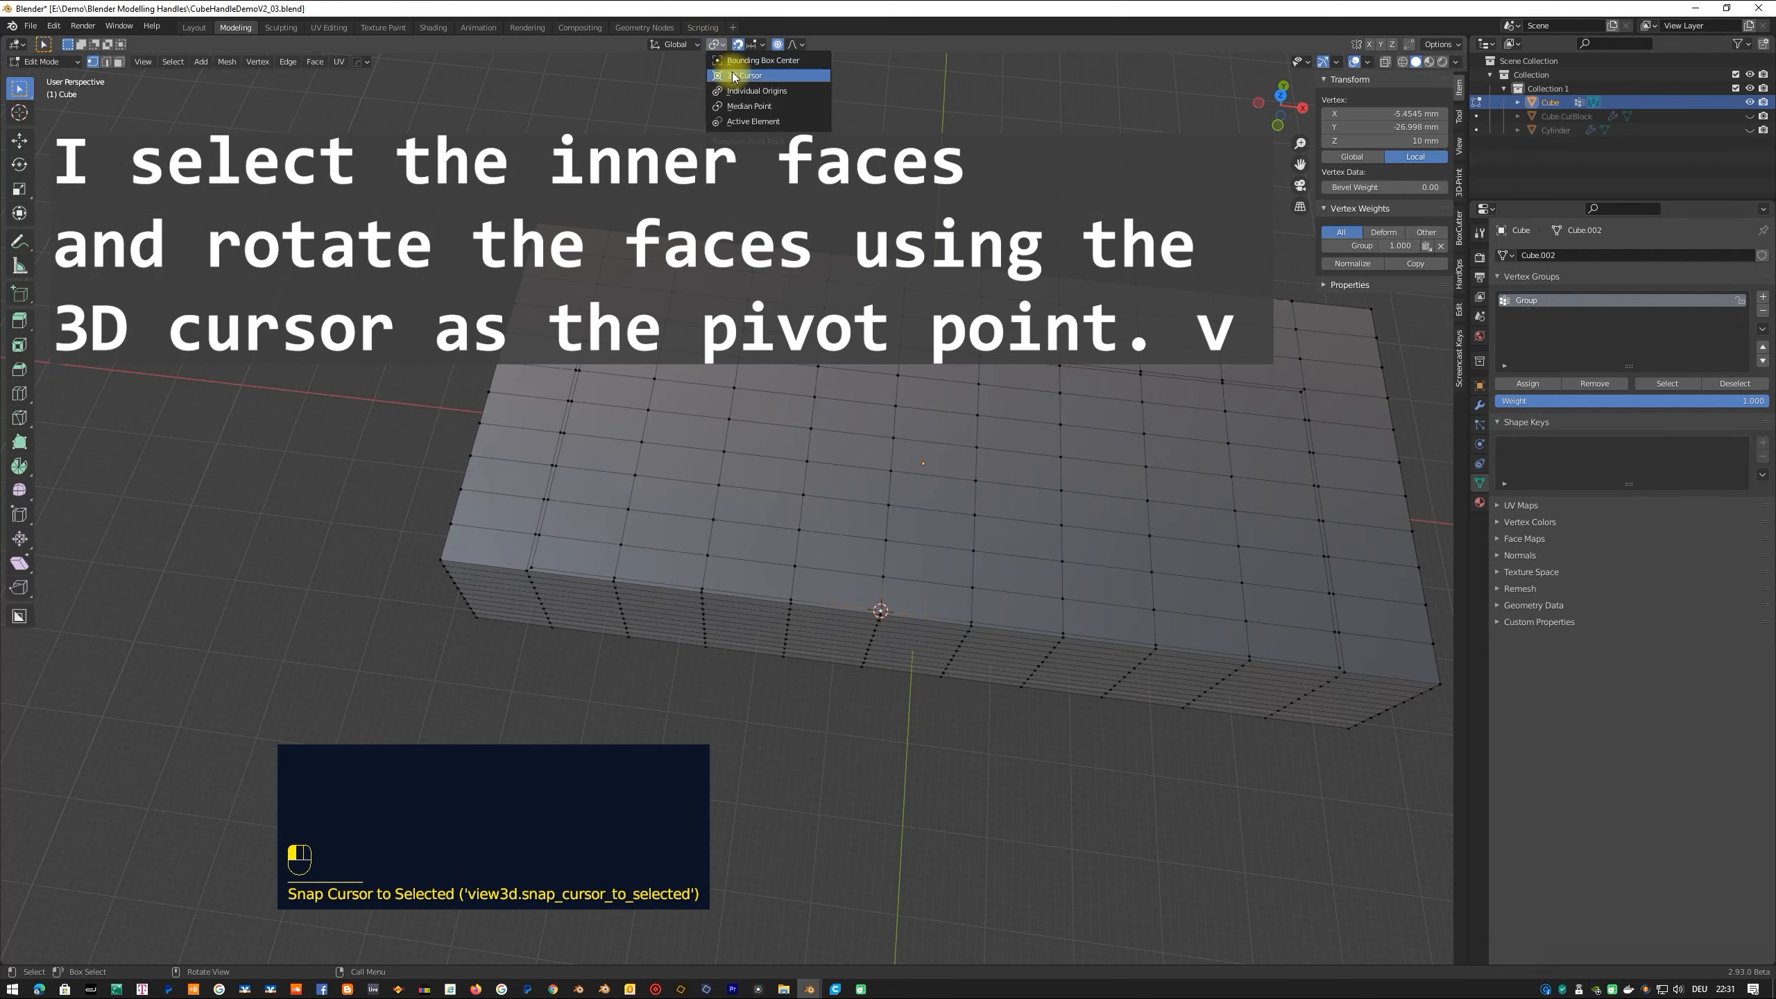
{"action": "left_click", "coordinate": [734, 80]}
{"action": "middle_click_drag", "start_coordinate": [490, 262], "coordinate": [628, 256]}
{"action": "left_click", "coordinate": [1667, 385]}
{"action": "middle_click_drag", "start_coordinate": [1039, 454], "coordinate": [920, 437]}
{"action": "key", "text": "r"}
{"action": "key", "text": "x"}
{"action": "right_click", "coordinate": [951, 347]}
Select the faces inside the inset together with the thin front strip and assign them to a new vertex group named Group.Inner.
{"action": "left_click", "coordinate": [603, 385]}
{"action": "left_click", "coordinate": [598, 385]}
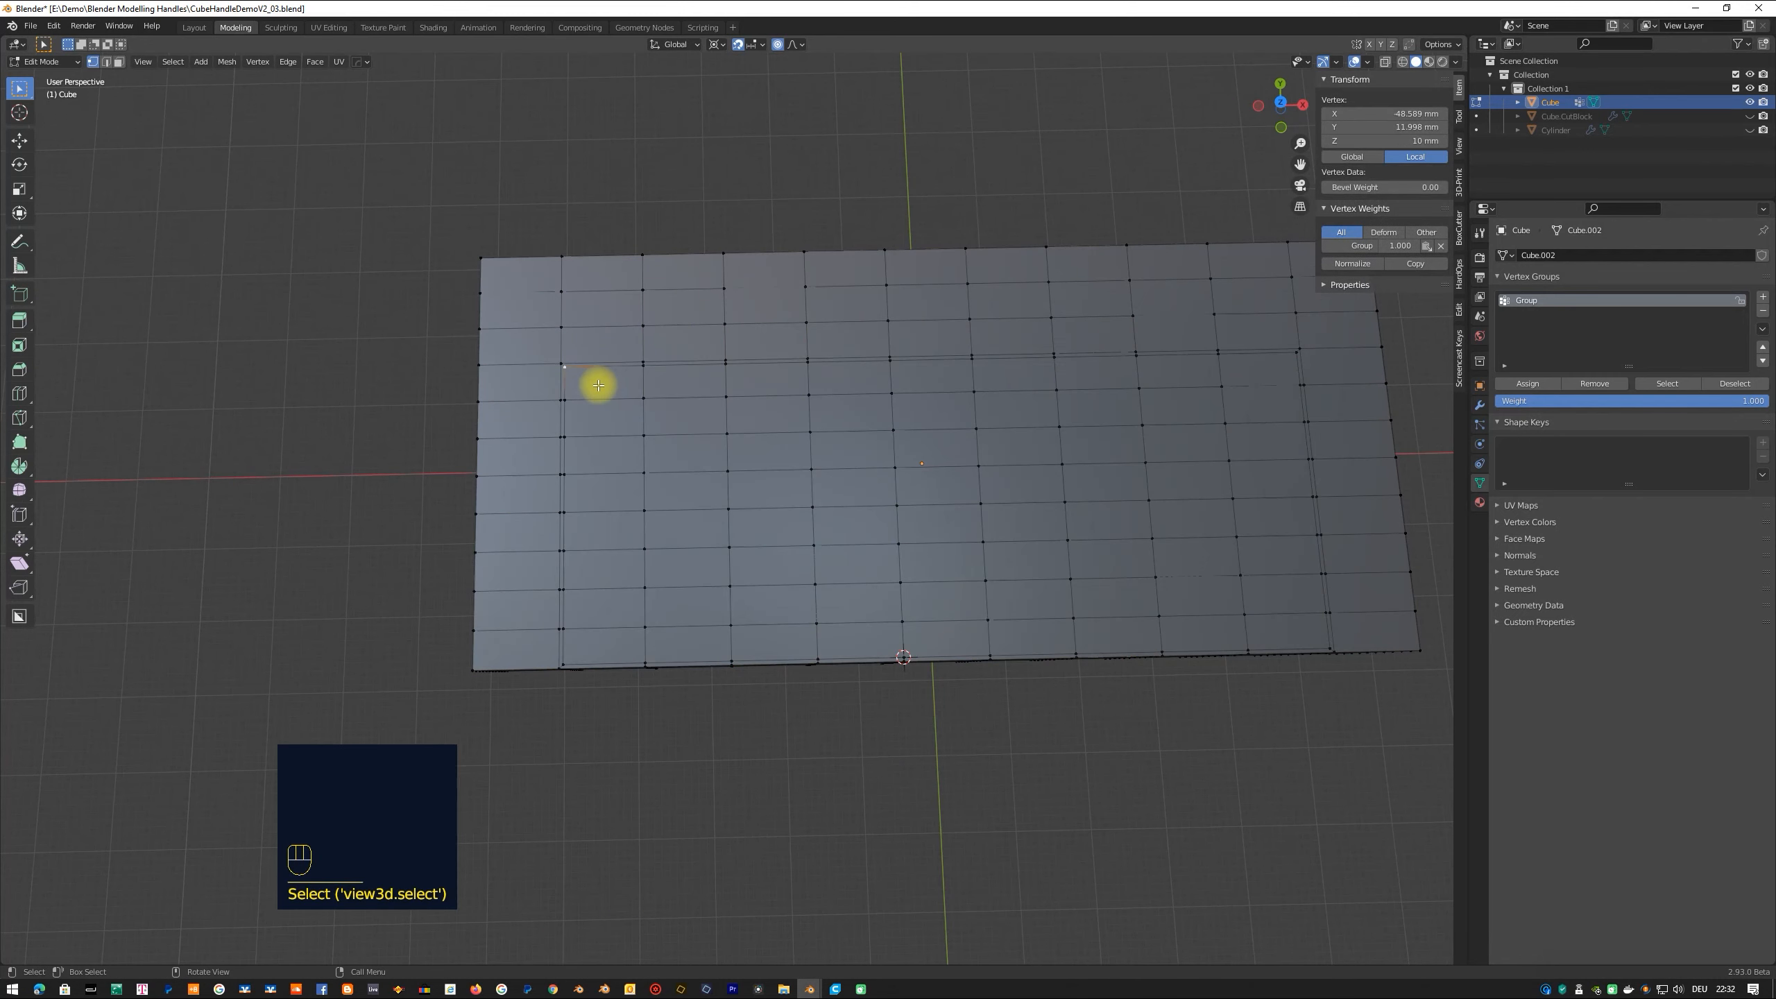
{"action": "key", "text": "3"}
{"action": "left_click", "coordinate": [599, 384]}
{"action": "left_click_drag", "start_coordinate": [612, 376], "coordinate": [1315, 651], "text": "shift"}
{"action": "left_click", "coordinate": [1255, 378], "text": "shift"}
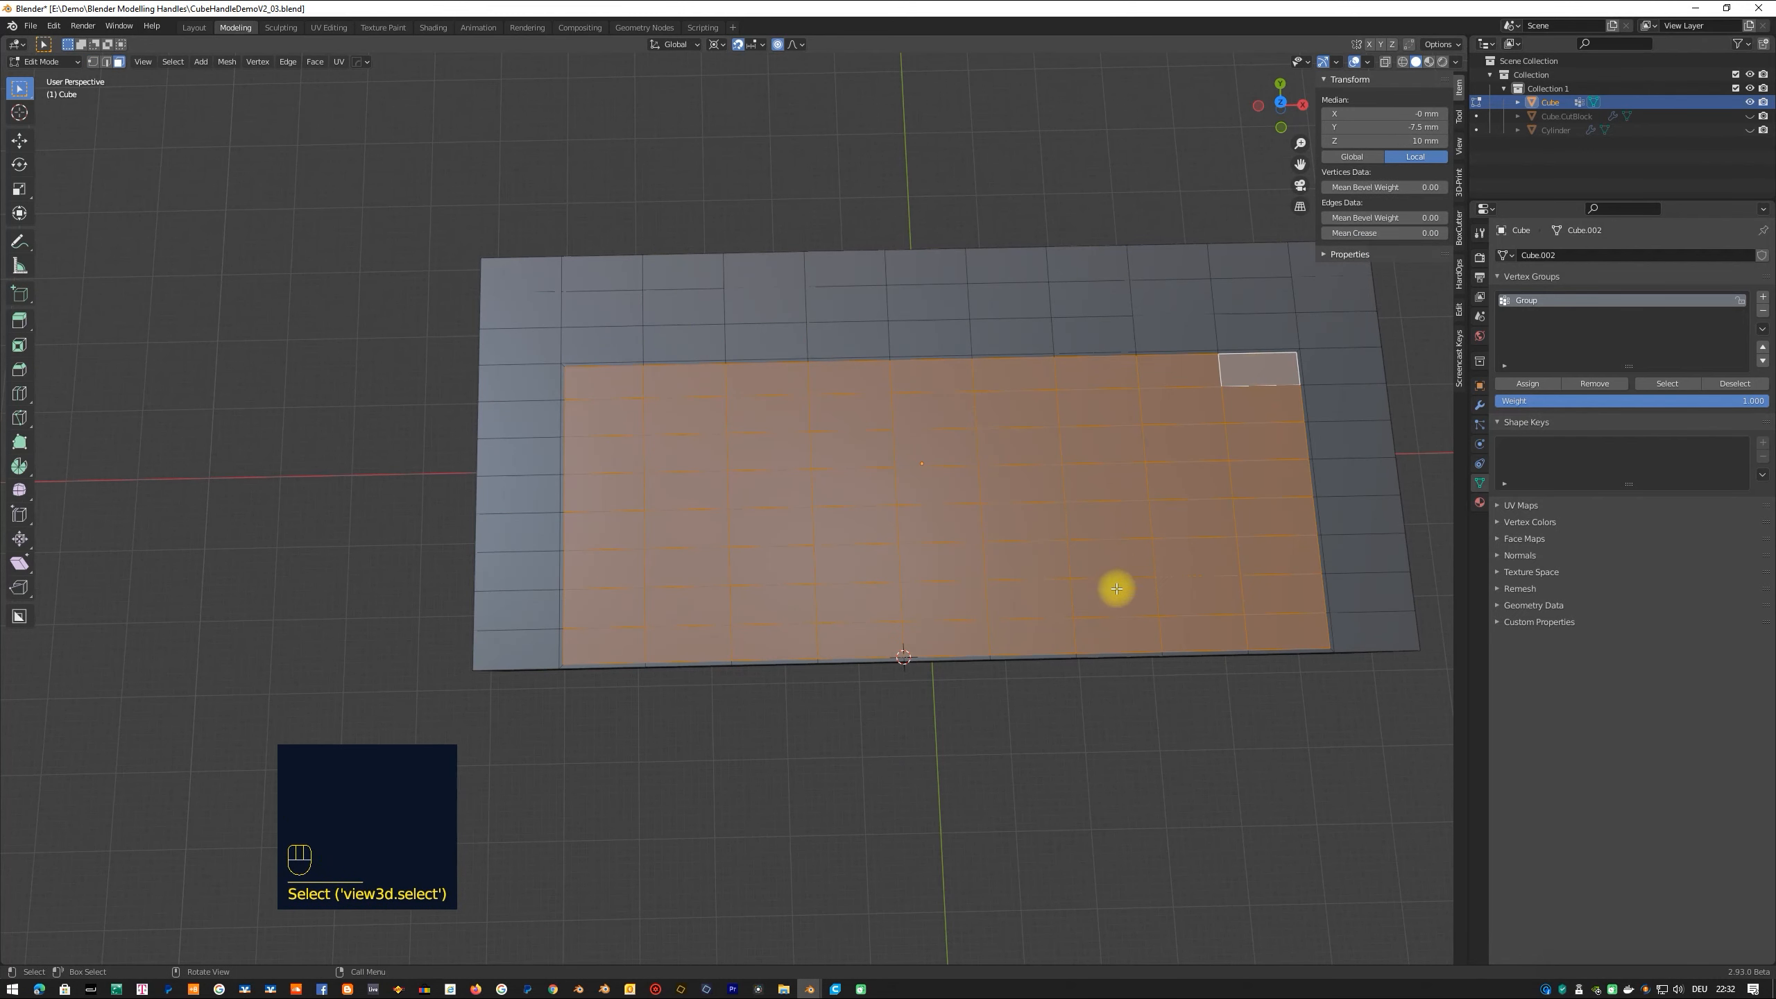
{"action": "left_click", "coordinate": [1196, 653], "text": "shift"}
{"action": "left_click", "coordinate": [1762, 297]}
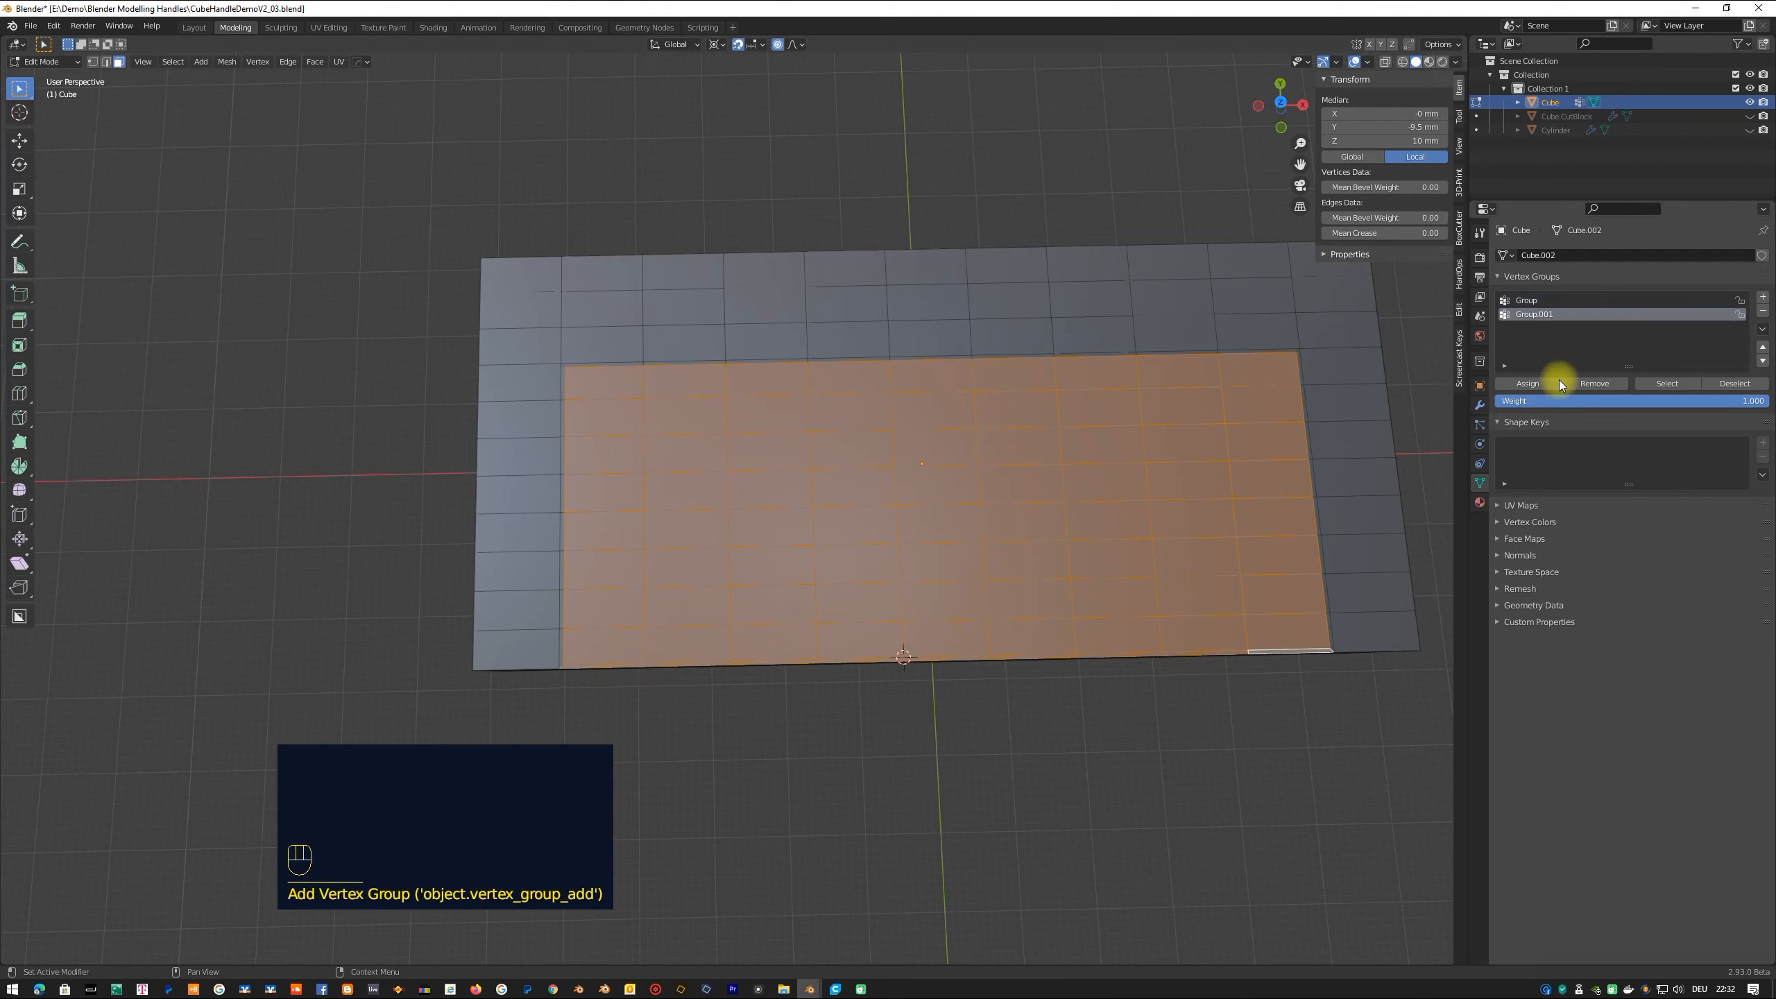
{"action": "left_click", "coordinate": [1528, 383]}
Rotate the Group.Inner faces down about the global X axis by about 9° around the 3D cursor.
{"action": "middle_click_drag", "start_coordinate": [1416, 428], "coordinate": [899, 484]}
{"action": "key", "text": "r"}
{"action": "key", "text": "x"}
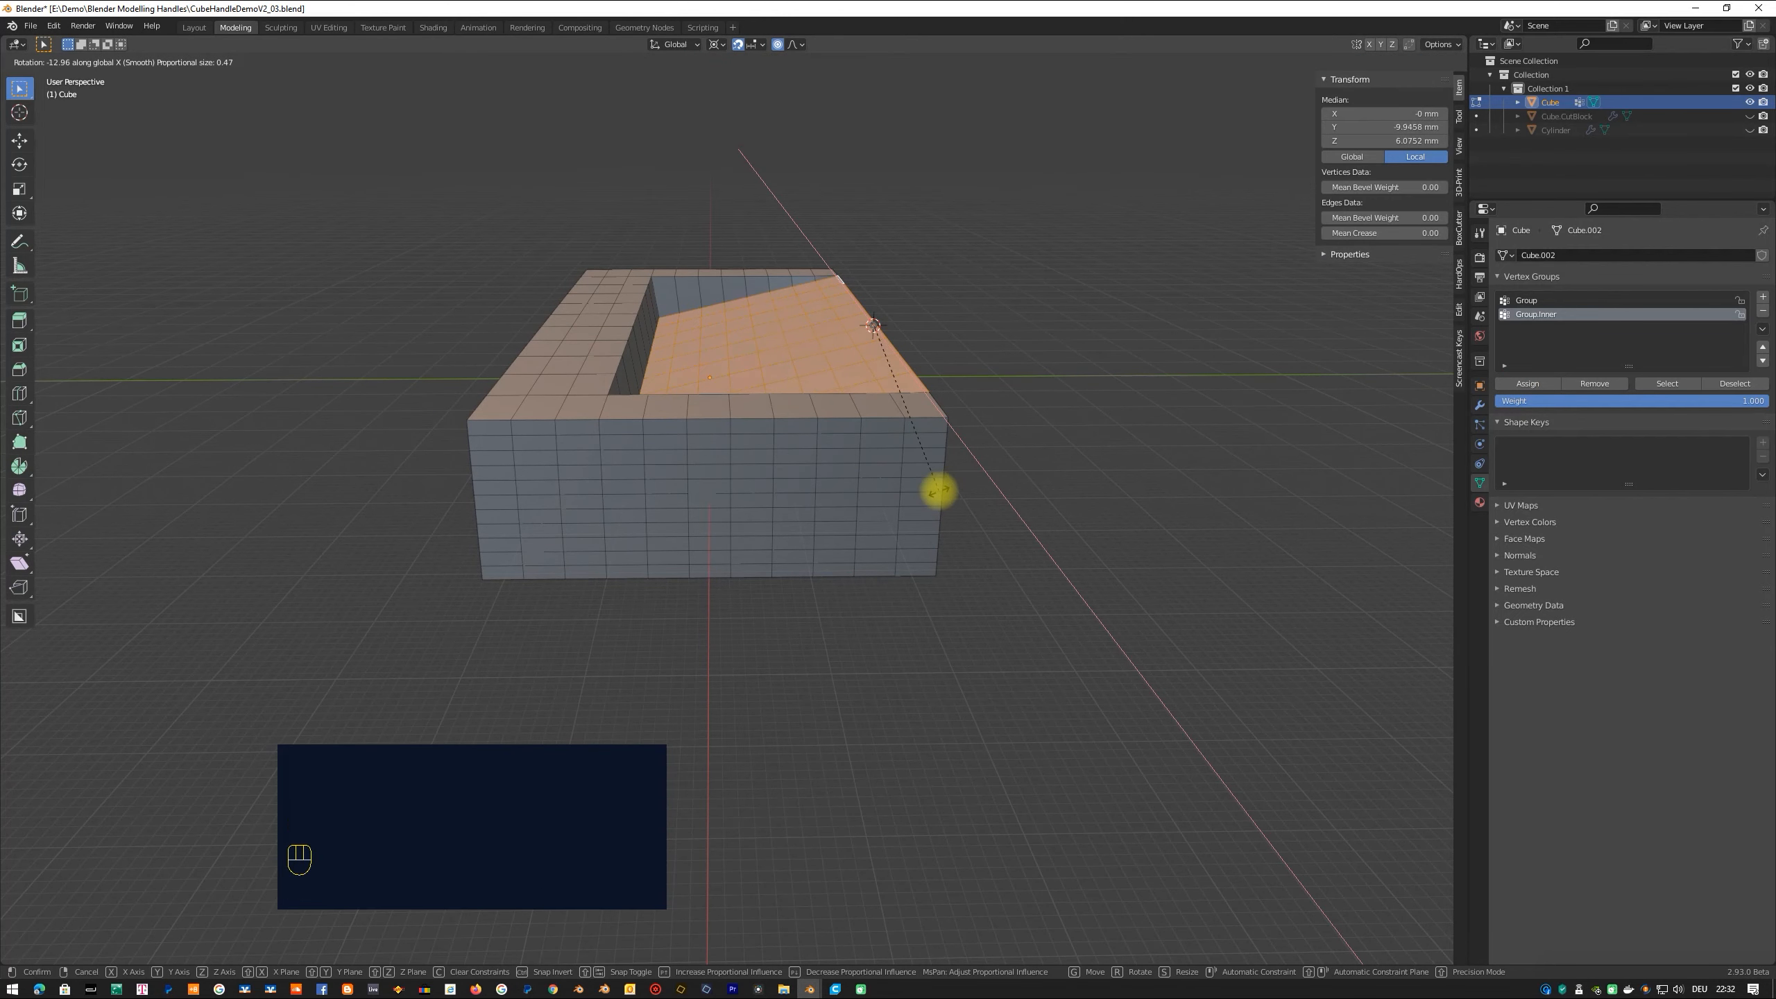
{"action": "left_click", "coordinate": [924, 490]}
Tilt the inner faces further down about the X axis in the right orthographic wireframe view, and return to solid shading.
{"action": "key", "text": "KP_1"}
{"action": "key", "text": "KP_3"}
{"action": "key", "text": "KP_1"}
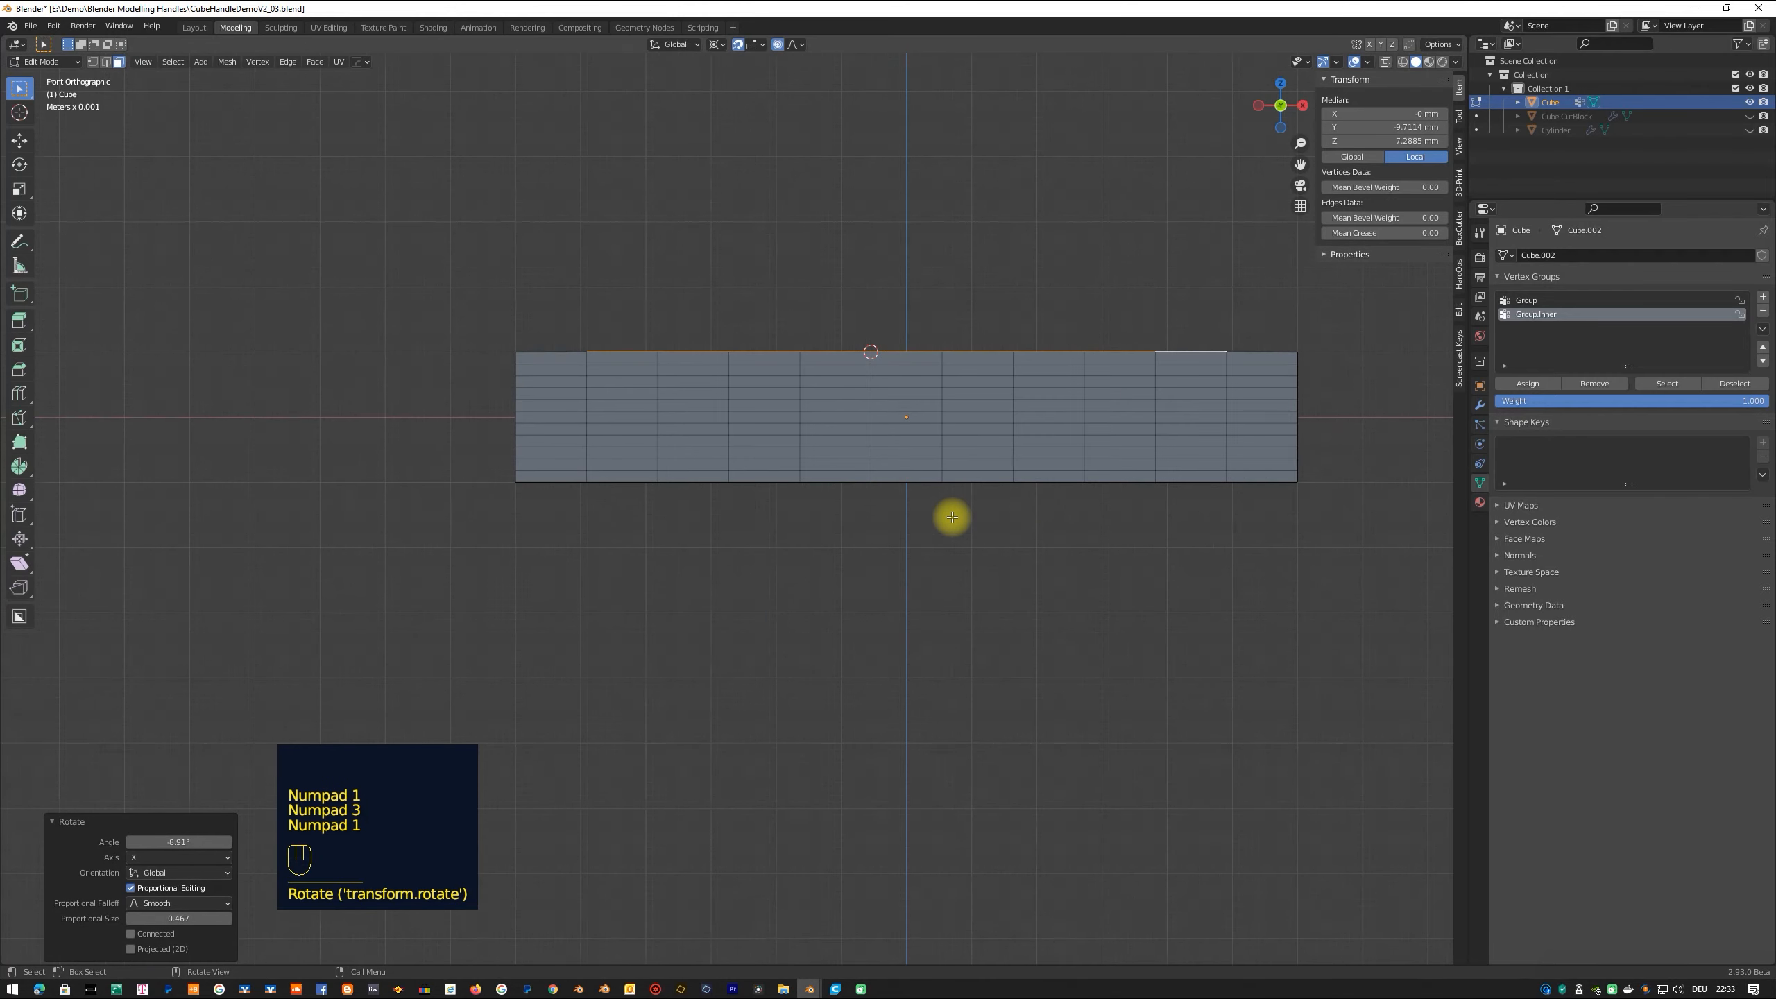
{"action": "left_click_drag", "start_coordinate": [1290, 105], "coordinate": [1118, 326]}
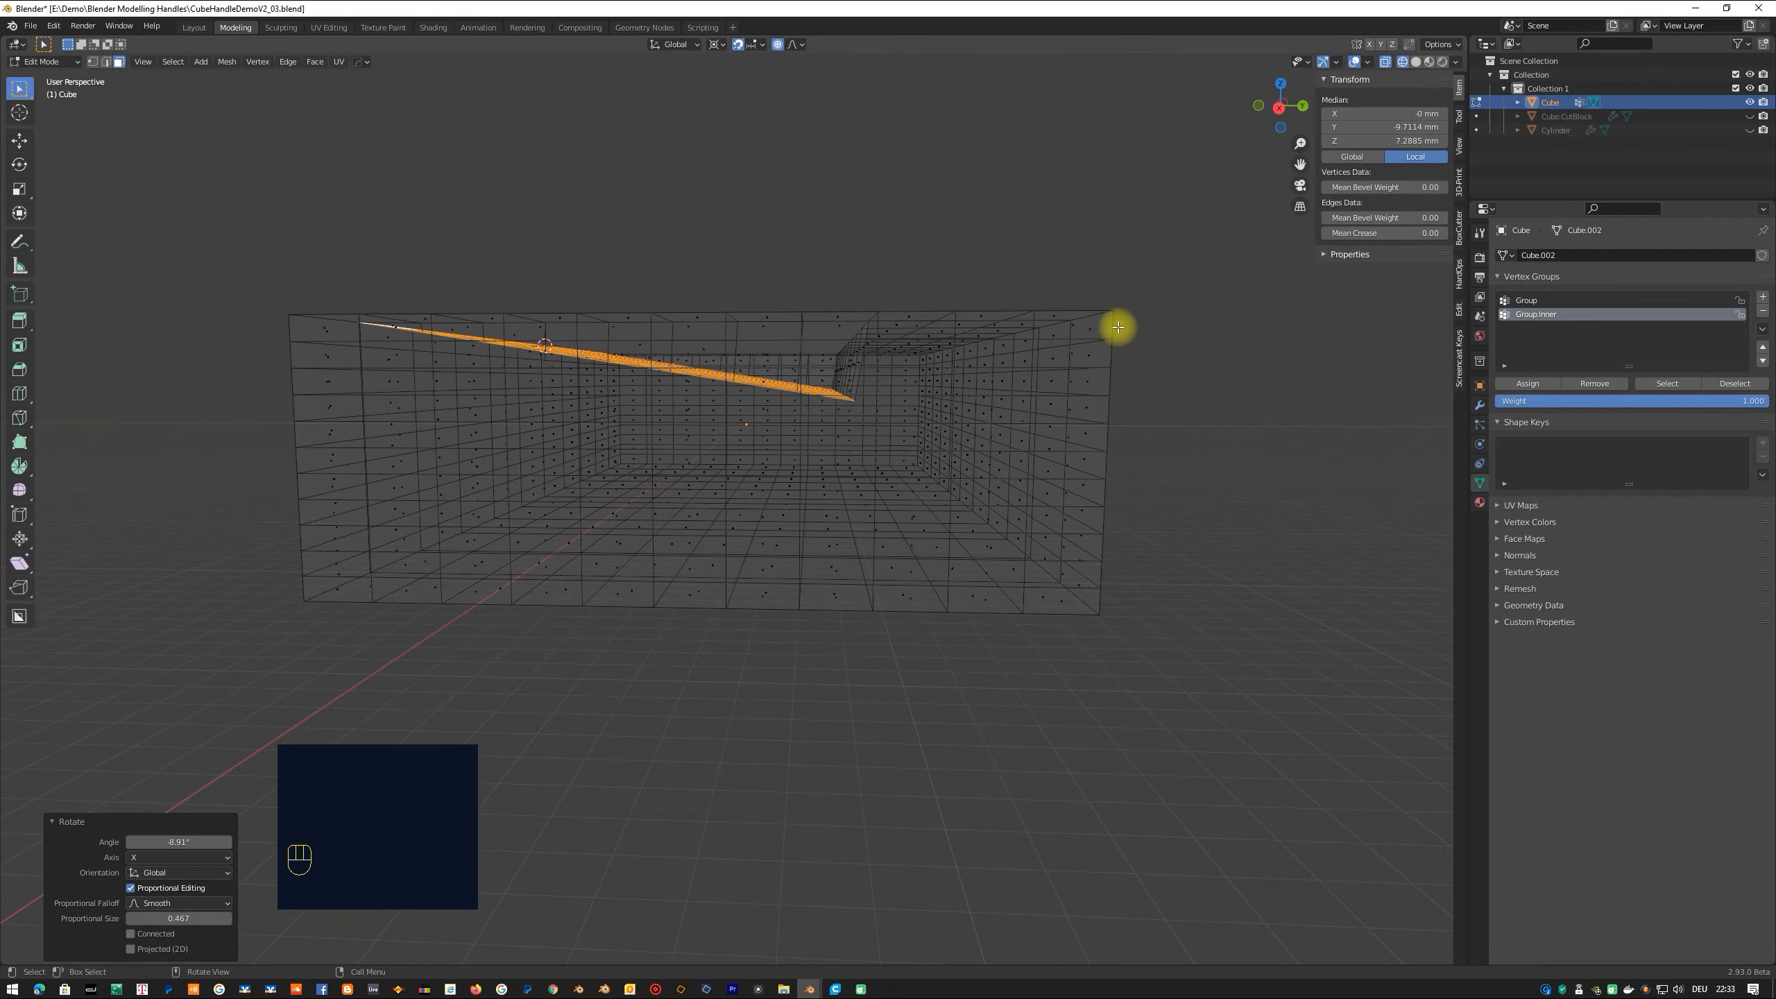
{"action": "key", "text": "KP_3"}
{"action": "scroll", "coordinate": [1119, 321], "scroll_direction": "up", "scroll_amount": 5}
{"action": "middle_click_drag", "start_coordinate": [1116, 321], "coordinate": [1066, 518], "text": "shift"}
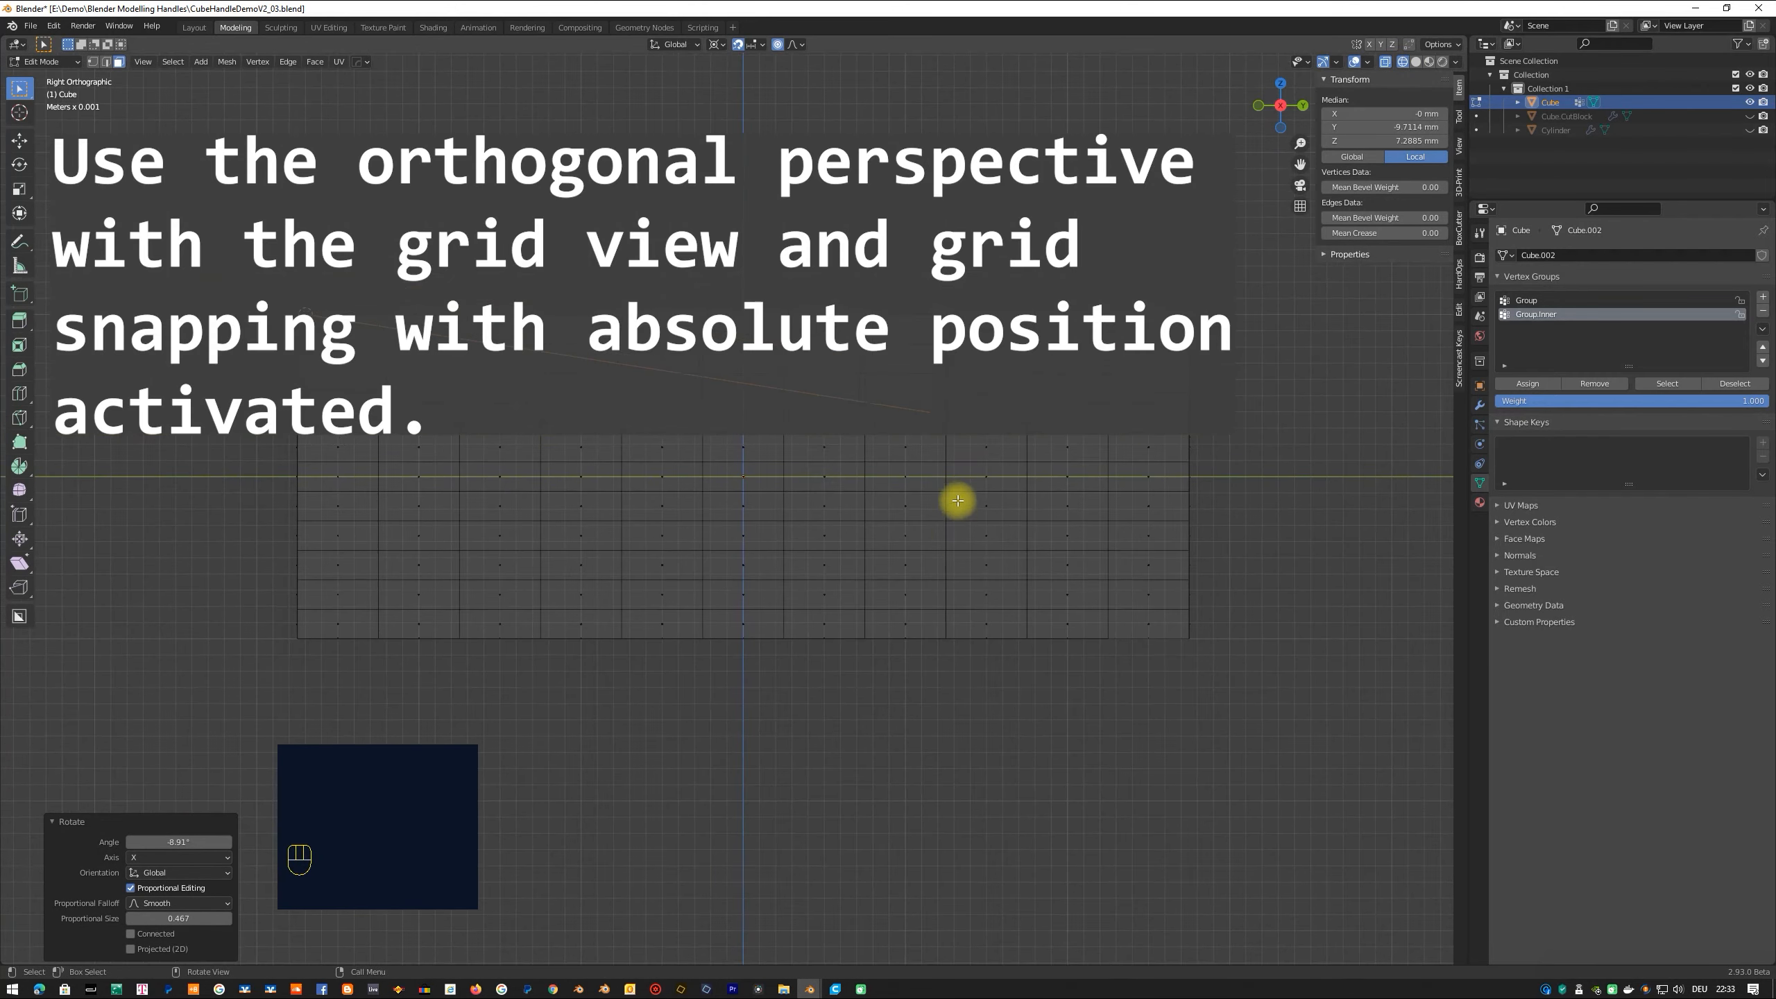
{"action": "key", "text": "r"}
{"action": "key", "text": "x"}
{"action": "left_click", "coordinate": [799, 574]}
{"action": "middle_click_drag", "start_coordinate": [801, 575], "coordinate": [979, 489]}
{"action": "left_click", "coordinate": [1418, 63]}
Select the faces along the recess's back wall.
{"action": "left_click", "coordinate": [588, 397]}
{"action": "left_click", "coordinate": [909, 412], "text": "shift"}
{"action": "left_click", "coordinate": [1158, 424], "text": "shift"}
{"action": "left_click", "coordinate": [1283, 437], "text": "shift"}
{"action": "scroll", "coordinate": [1332, 448], "scroll_direction": "down", "scroll_amount": 2}
{"action": "left_click", "coordinate": [1204, 462], "text": "shift"}
{"action": "left_click", "coordinate": [1294, 467], "text": "shift"}
{"action": "left_click", "coordinate": [1280, 456]}
{"action": "left_click", "coordinate": [660, 417]}
{"action": "left_click", "coordinate": [1278, 462], "text": "ctrl"}
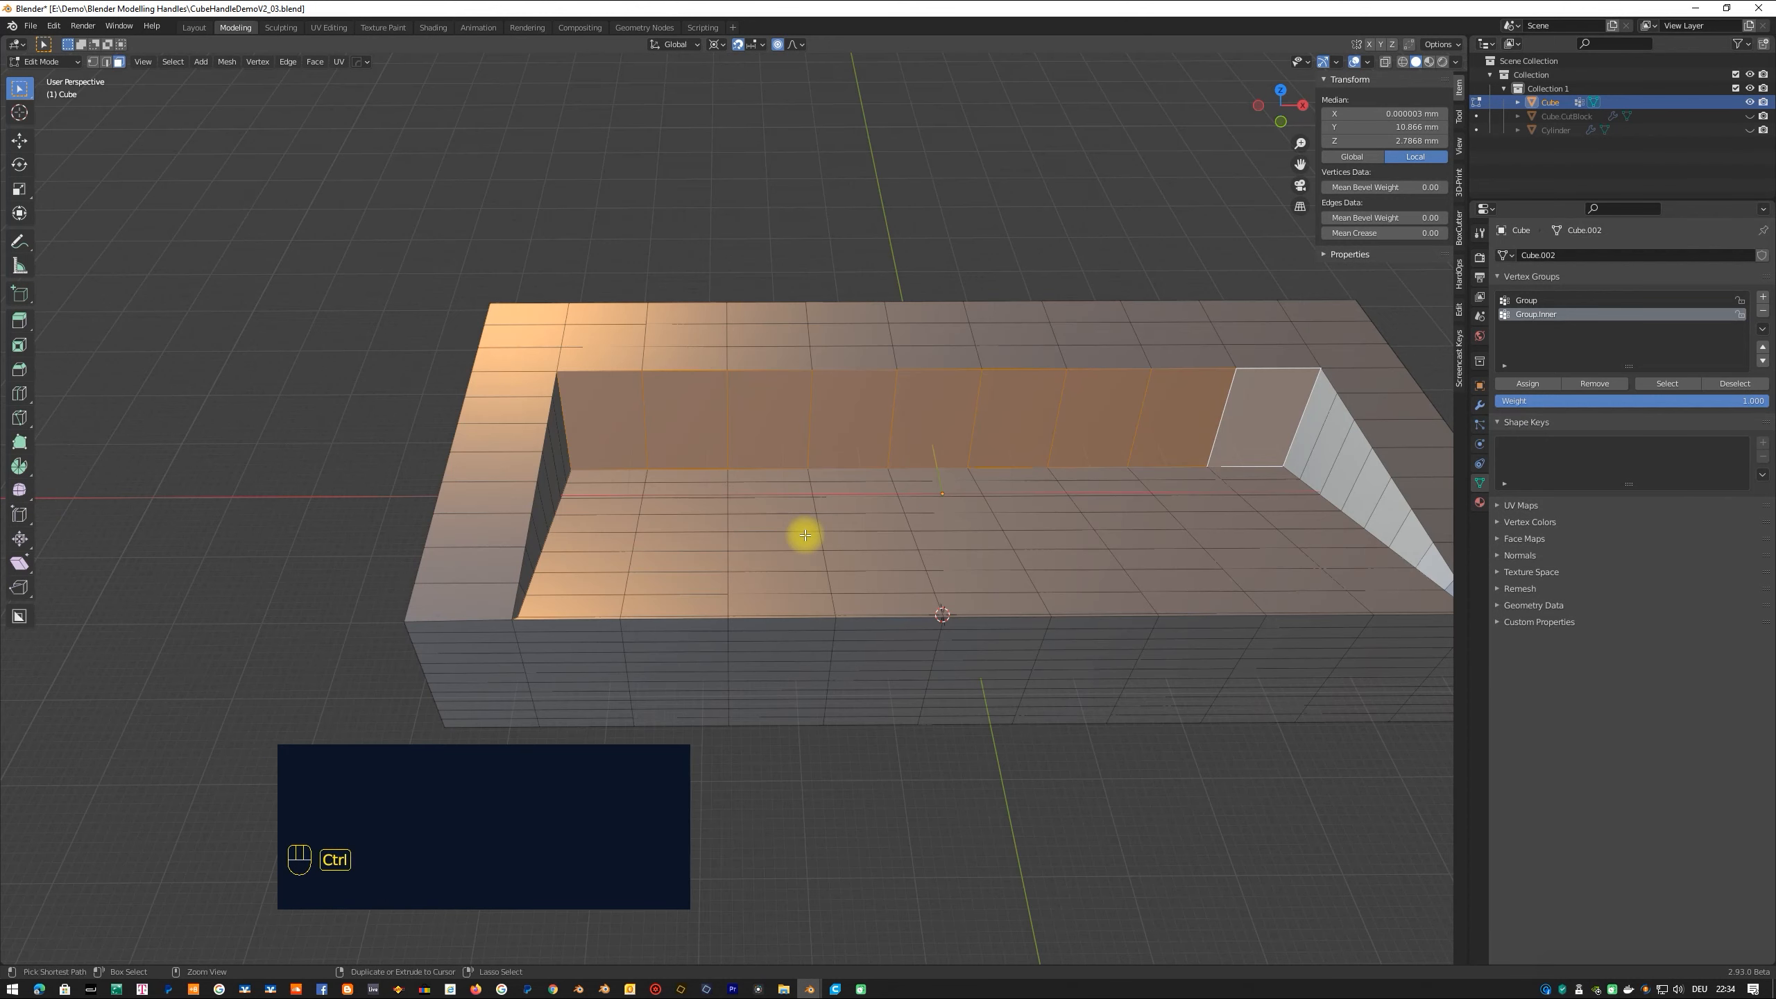
Add three evenly spaced horizontal loop cuts around the recess walls.
{"action": "key", "text": "ctrl+r"}
{"action": "scroll", "coordinate": [798, 412], "scroll_direction": "up", "scroll_amount": 3}
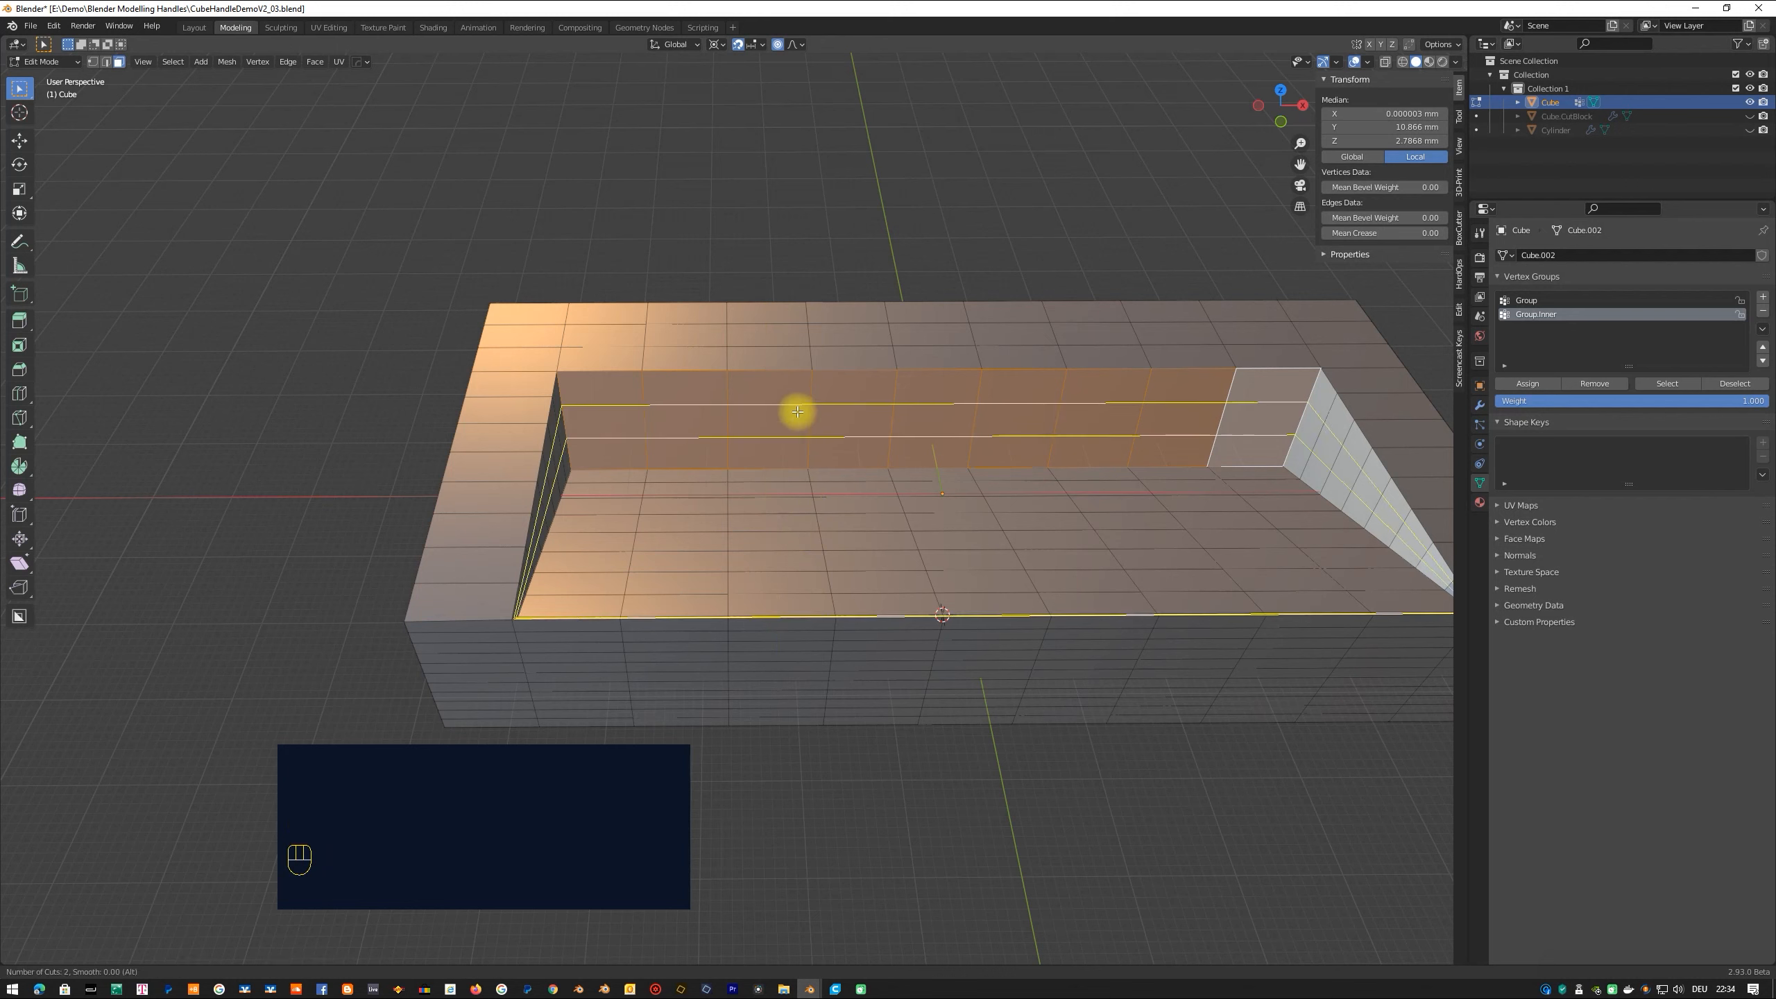
{"action": "scroll", "coordinate": [798, 412], "scroll_direction": "down", "scroll_amount": 1}
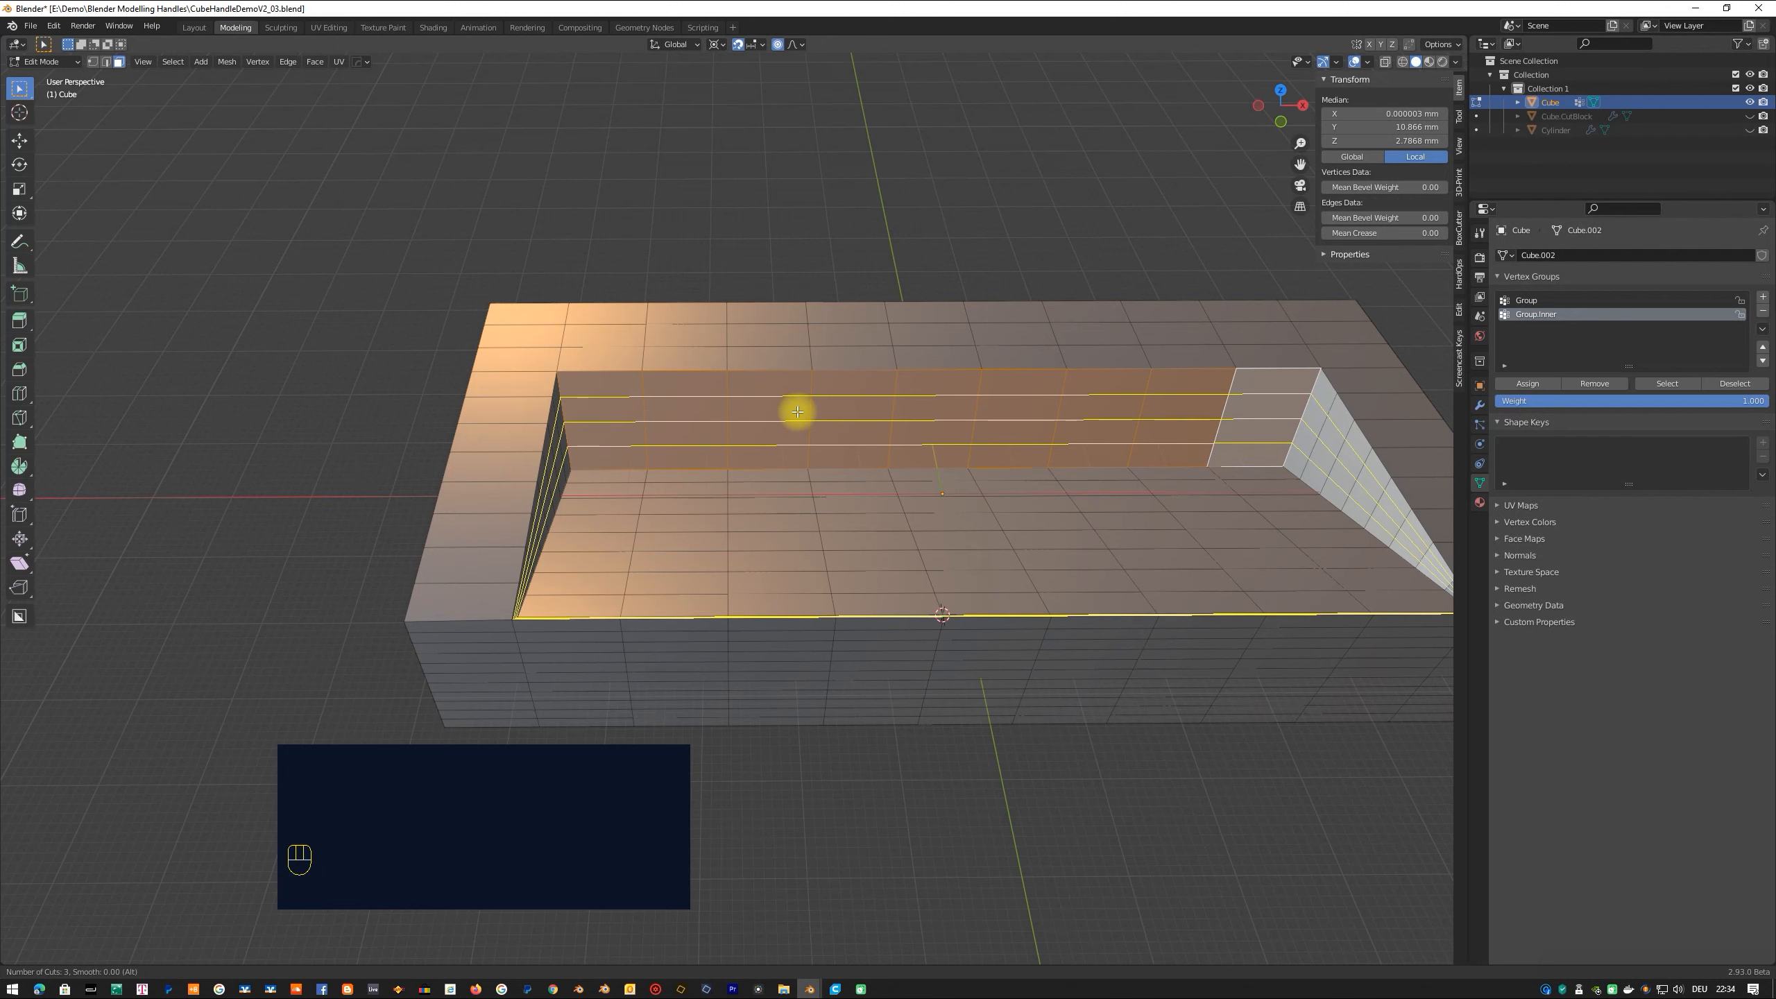
{"action": "left_click", "coordinate": [798, 412]}
{"action": "left_click", "coordinate": [682, 397]}
Select the lower three rows of the recess's back wall faces and extrude them about 10.7 mm into the block.
{"action": "middle_click_drag", "start_coordinate": [945, 521], "coordinate": [825, 454]}
{"action": "left_click", "coordinate": [619, 423]}
{"action": "key", "text": "3"}
{"action": "left_click", "coordinate": [607, 424], "text": "shift"}
{"action": "left_click", "coordinate": [840, 397], "text": "ctrl"}
{"action": "left_click", "coordinate": [615, 413]}
{"action": "left_click_drag", "start_coordinate": [613, 415], "coordinate": [1256, 488]}
{"action": "middle_click_drag", "start_coordinate": [1256, 488], "coordinate": [972, 520]}
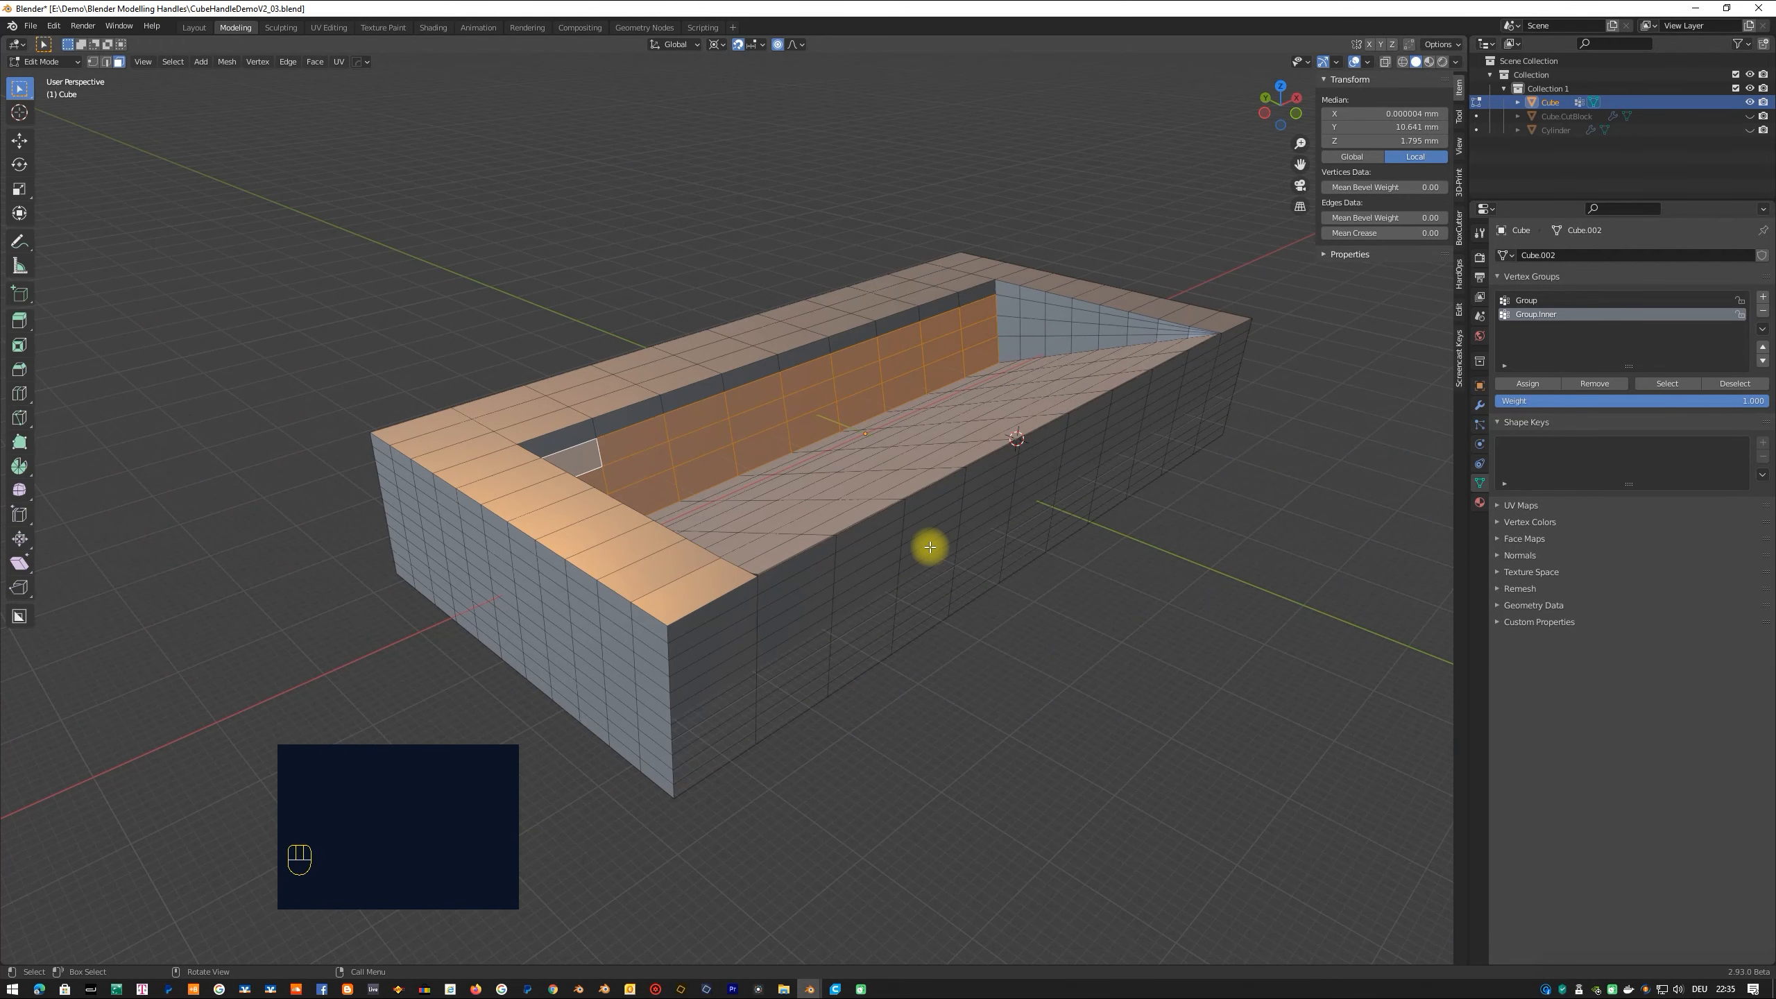
{"action": "key", "text": "e"}
{"action": "left_click", "coordinate": [829, 533]}
Rotate the extruded back faces about 3.2° around the global X axis in wireframe display.
{"action": "middle_click_drag", "start_coordinate": [783, 571], "coordinate": [870, 547]}
{"action": "left_click", "coordinate": [1403, 63]}
{"action": "middle_click_drag", "start_coordinate": [780, 443], "coordinate": [800, 428]}
{"action": "key", "text": "r"}
{"action": "key", "text": "y"}
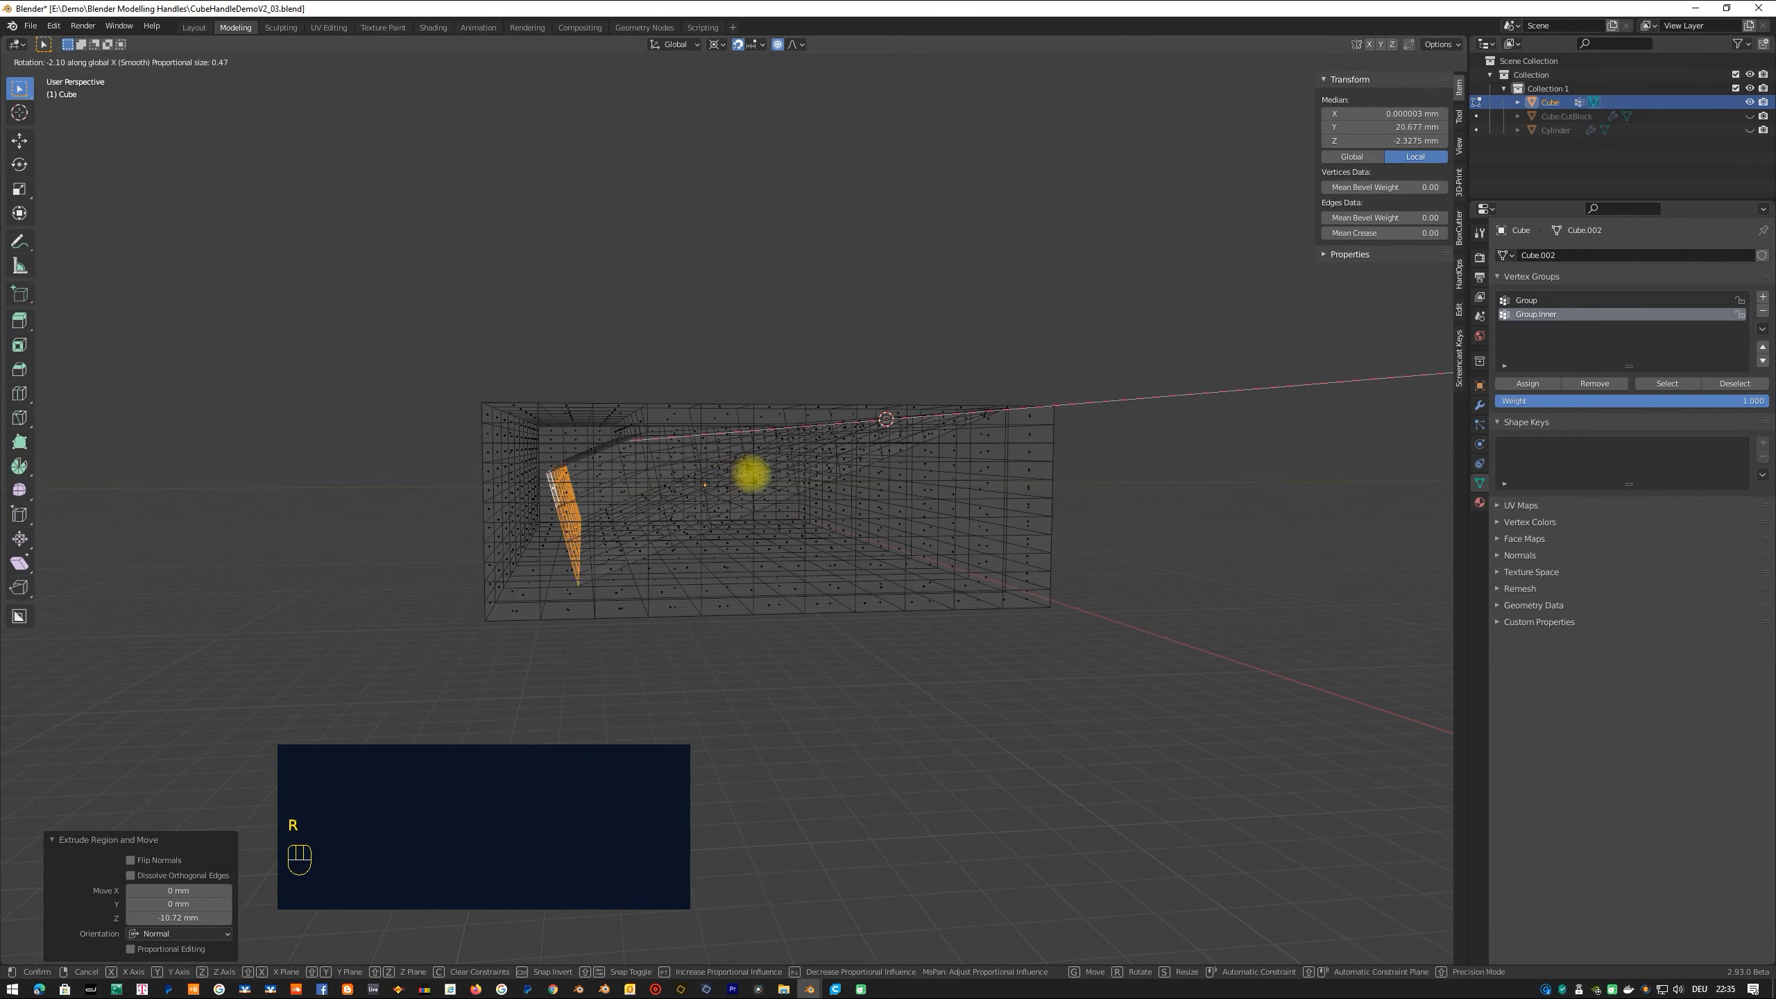
{"action": "key", "text": "z"}
{"action": "key", "text": "x"}
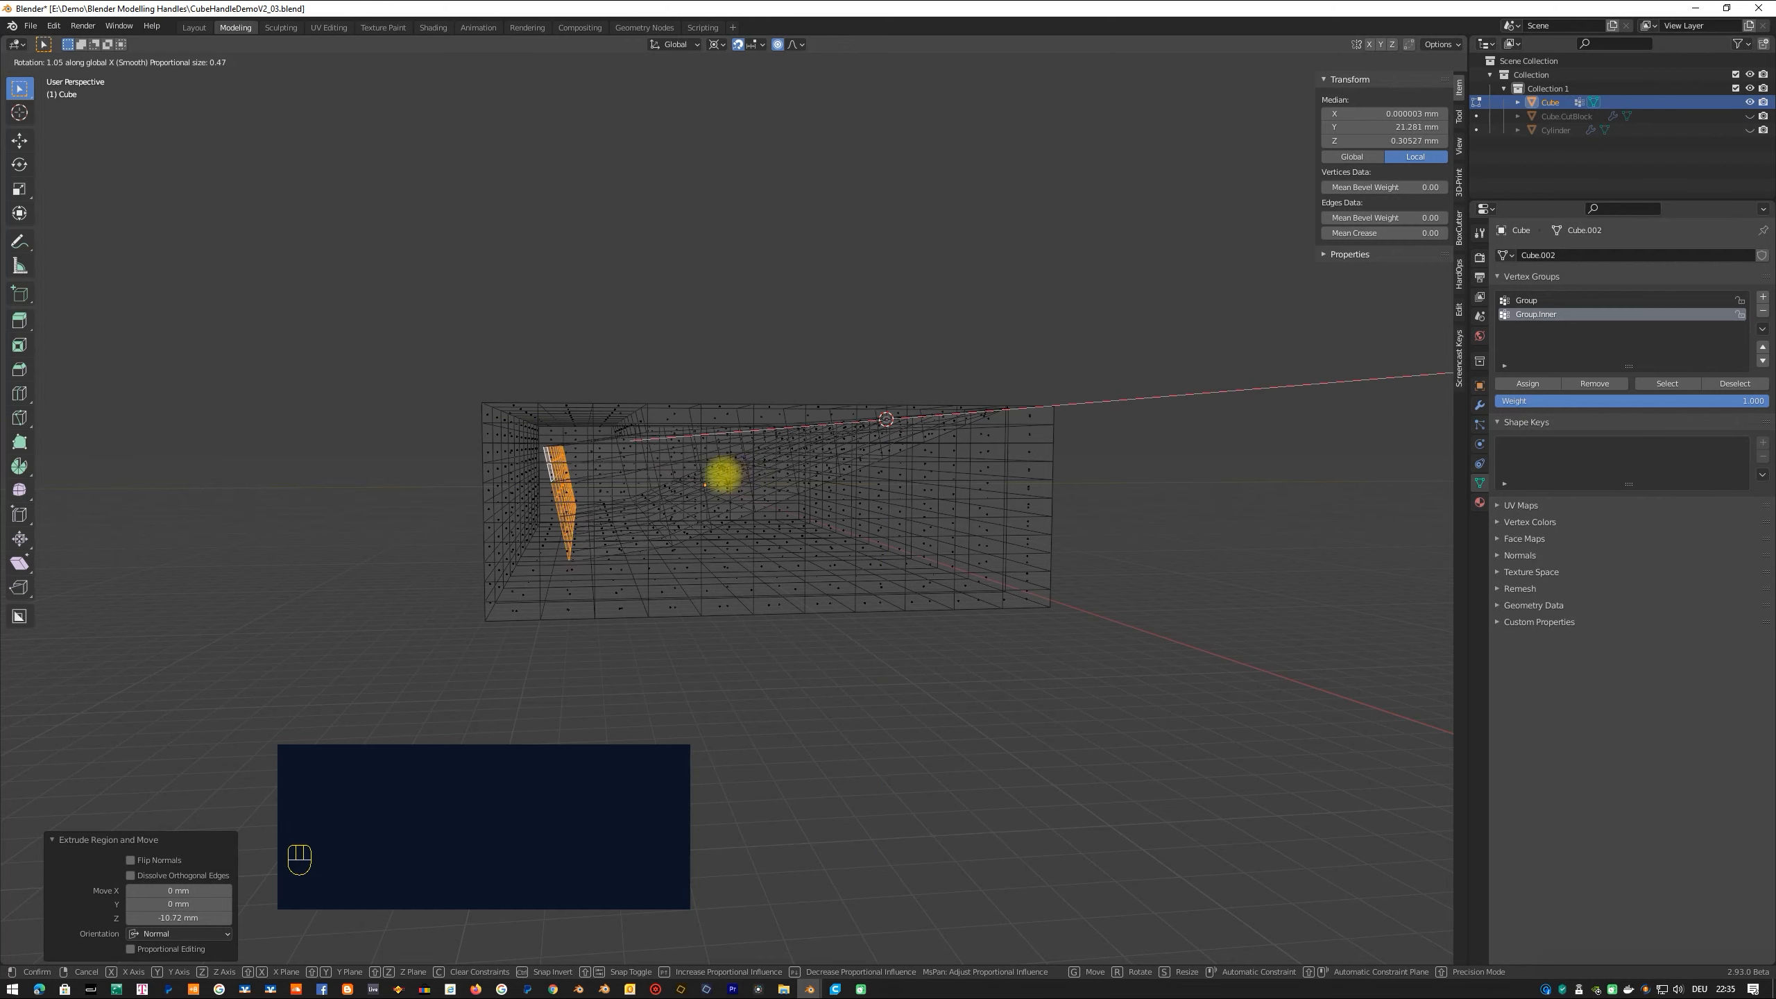
{"action": "left_click", "coordinate": [704, 476]}
Move the extruded back faces down along Z by about 0.32 mm in the right orthographic view.
{"action": "key", "text": "KP_3"}
{"action": "scroll", "coordinate": [674, 463], "scroll_direction": "up", "scroll_amount": 5}
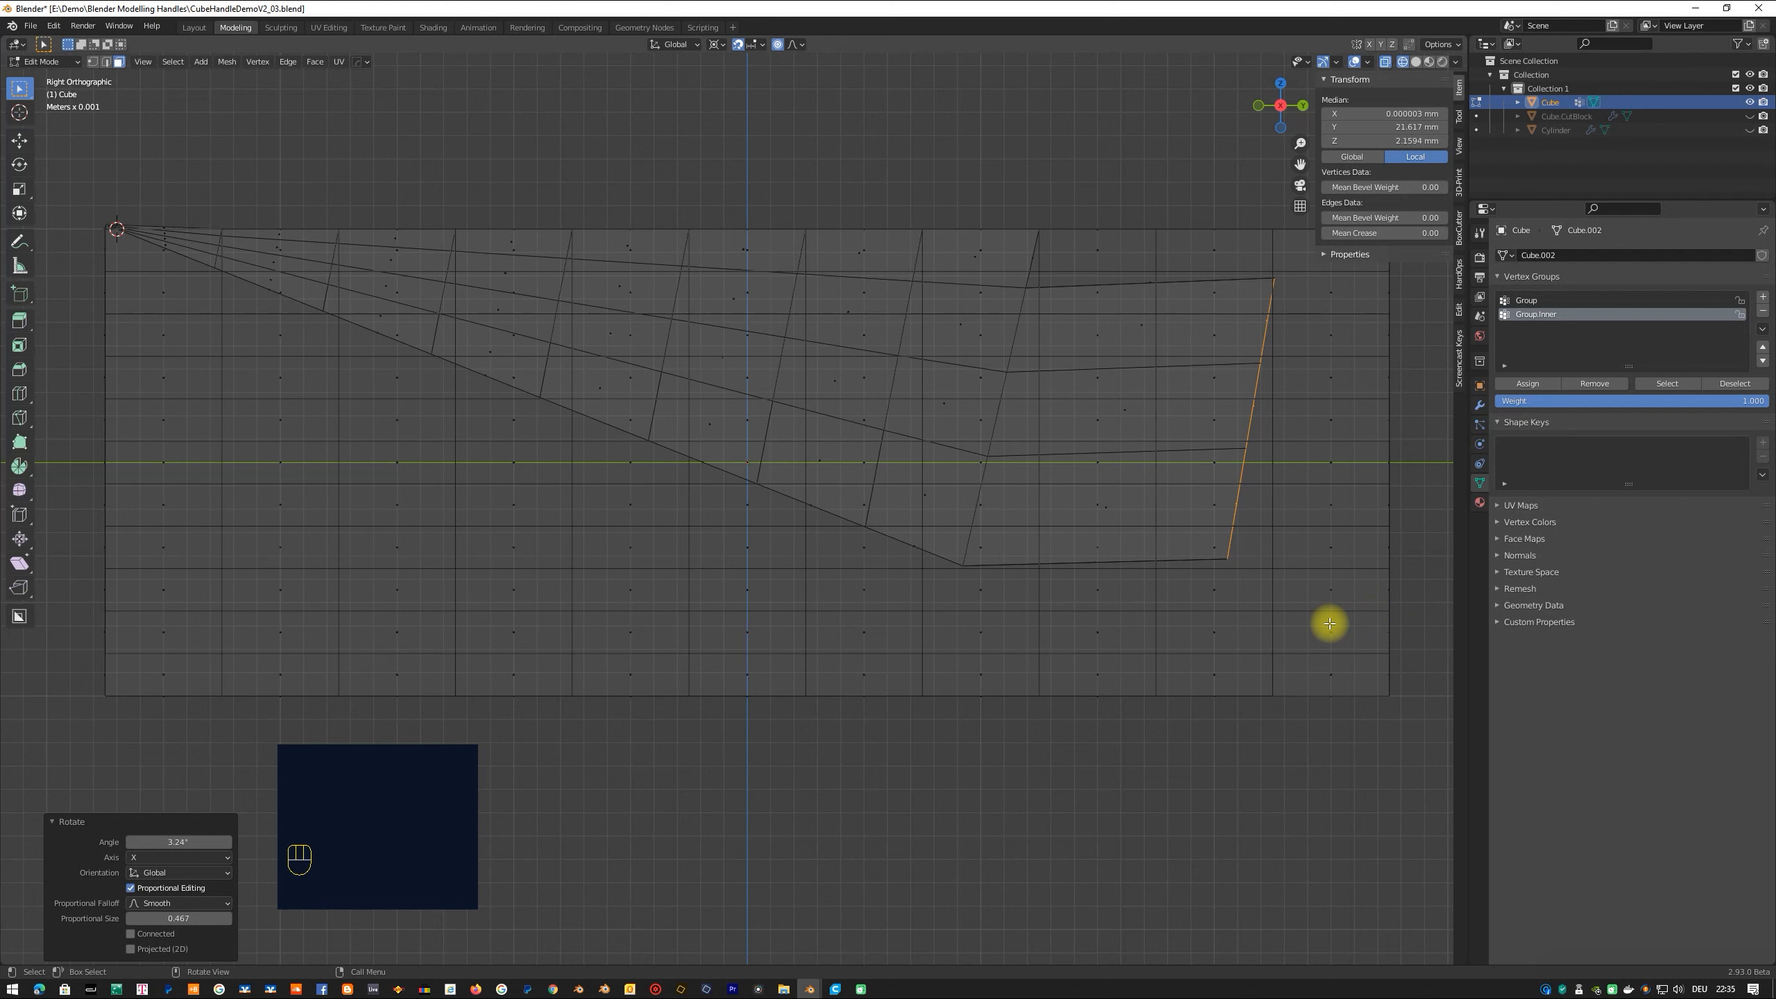
{"action": "key", "text": "g"}
{"action": "key", "text": "z"}
{"action": "key", "text": "shift"}
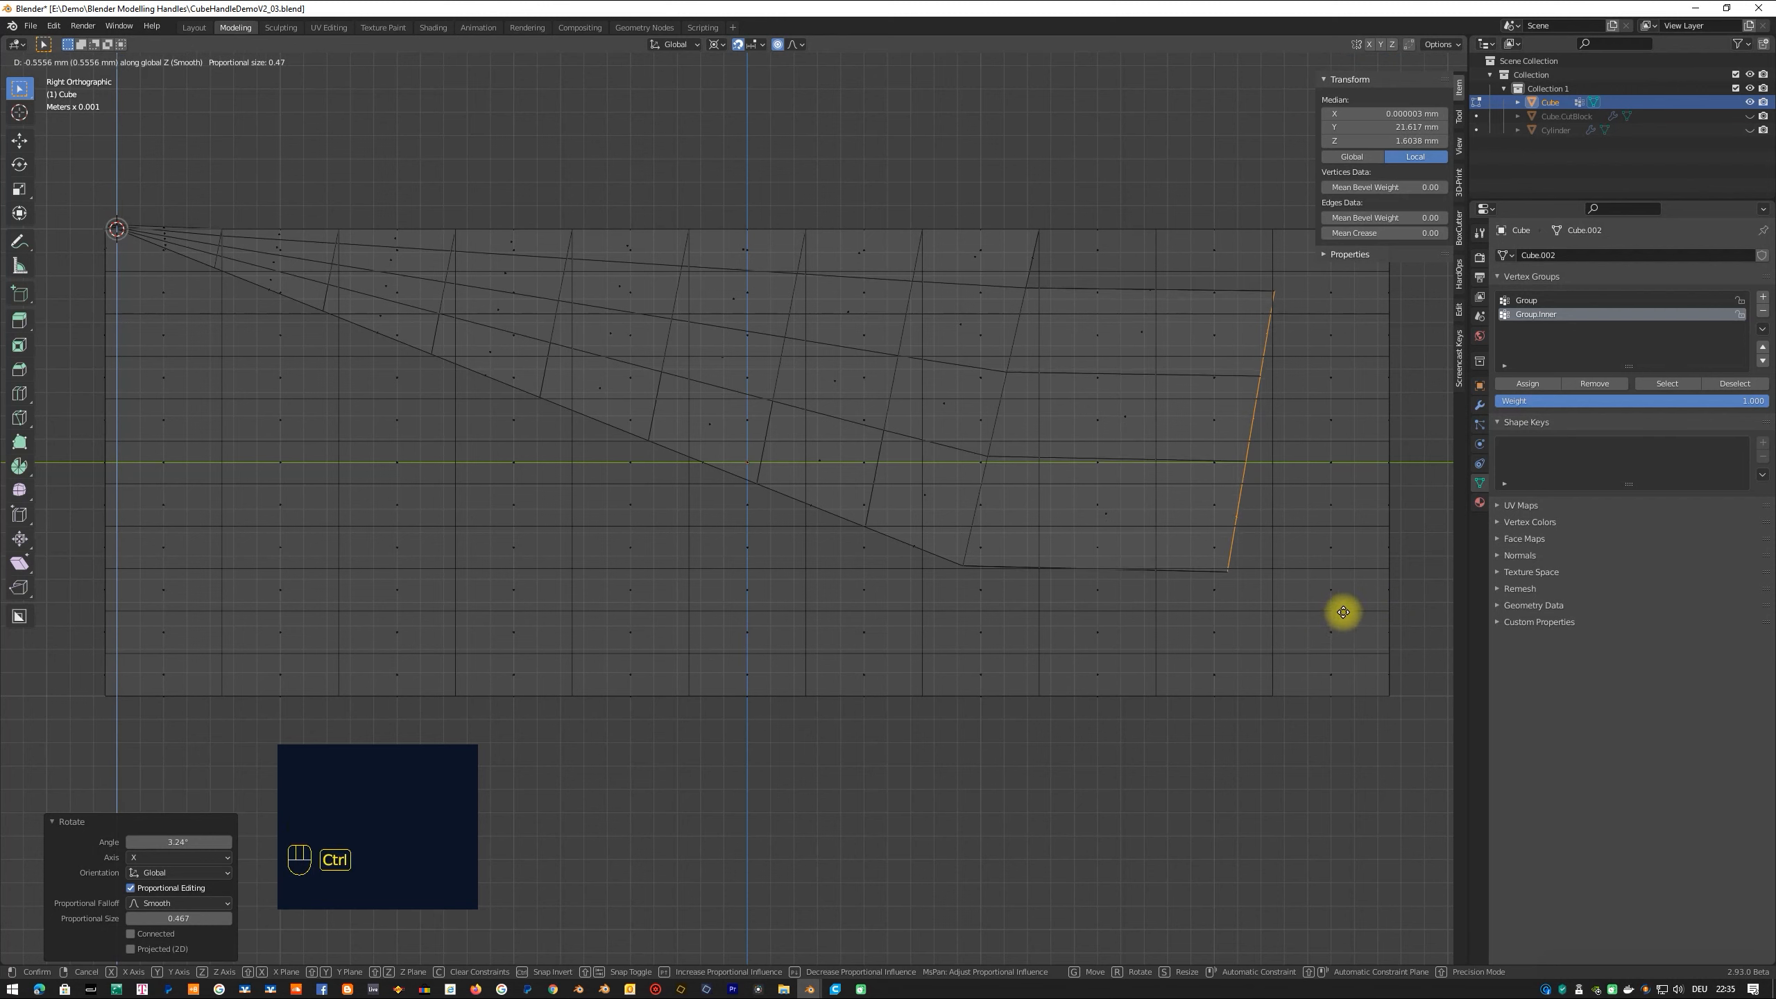
{"action": "left_click", "coordinate": [1346, 607]}
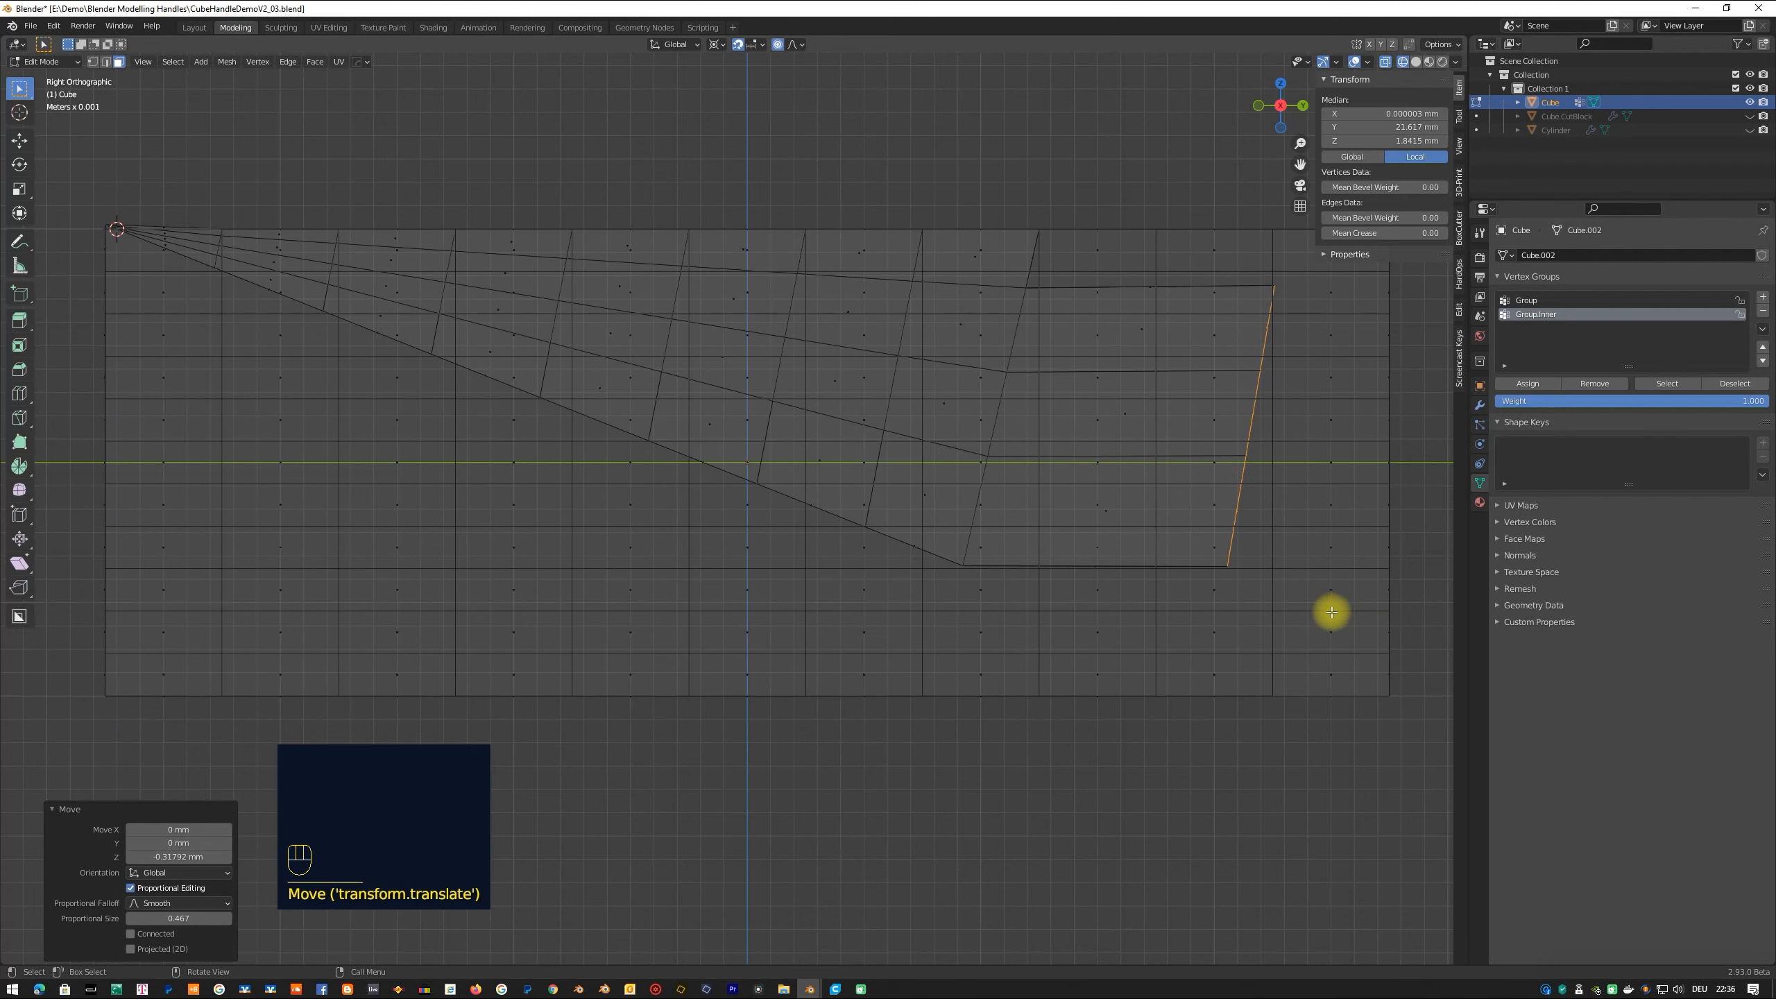
Rotate the extruded back faces upright by about 9.5° around their own center and adjust their position.
{"action": "mouse_move", "coordinate": [1266, 435]}
{"action": "middle_mouse_down"}
{"action": "mouse_move", "coordinate": [1214, 449]}
{"action": "mouse_move", "coordinate": [1249, 449]}
{"action": "middle_mouse_up"}
{"action": "key", "text": "shift+s"}
{"action": "left_click", "coordinate": [1194, 561]}
{"action": "key", "text": "KP_3"}
{"action": "key", "text": "r"}
{"action": "left_click", "coordinate": [1174, 546]}
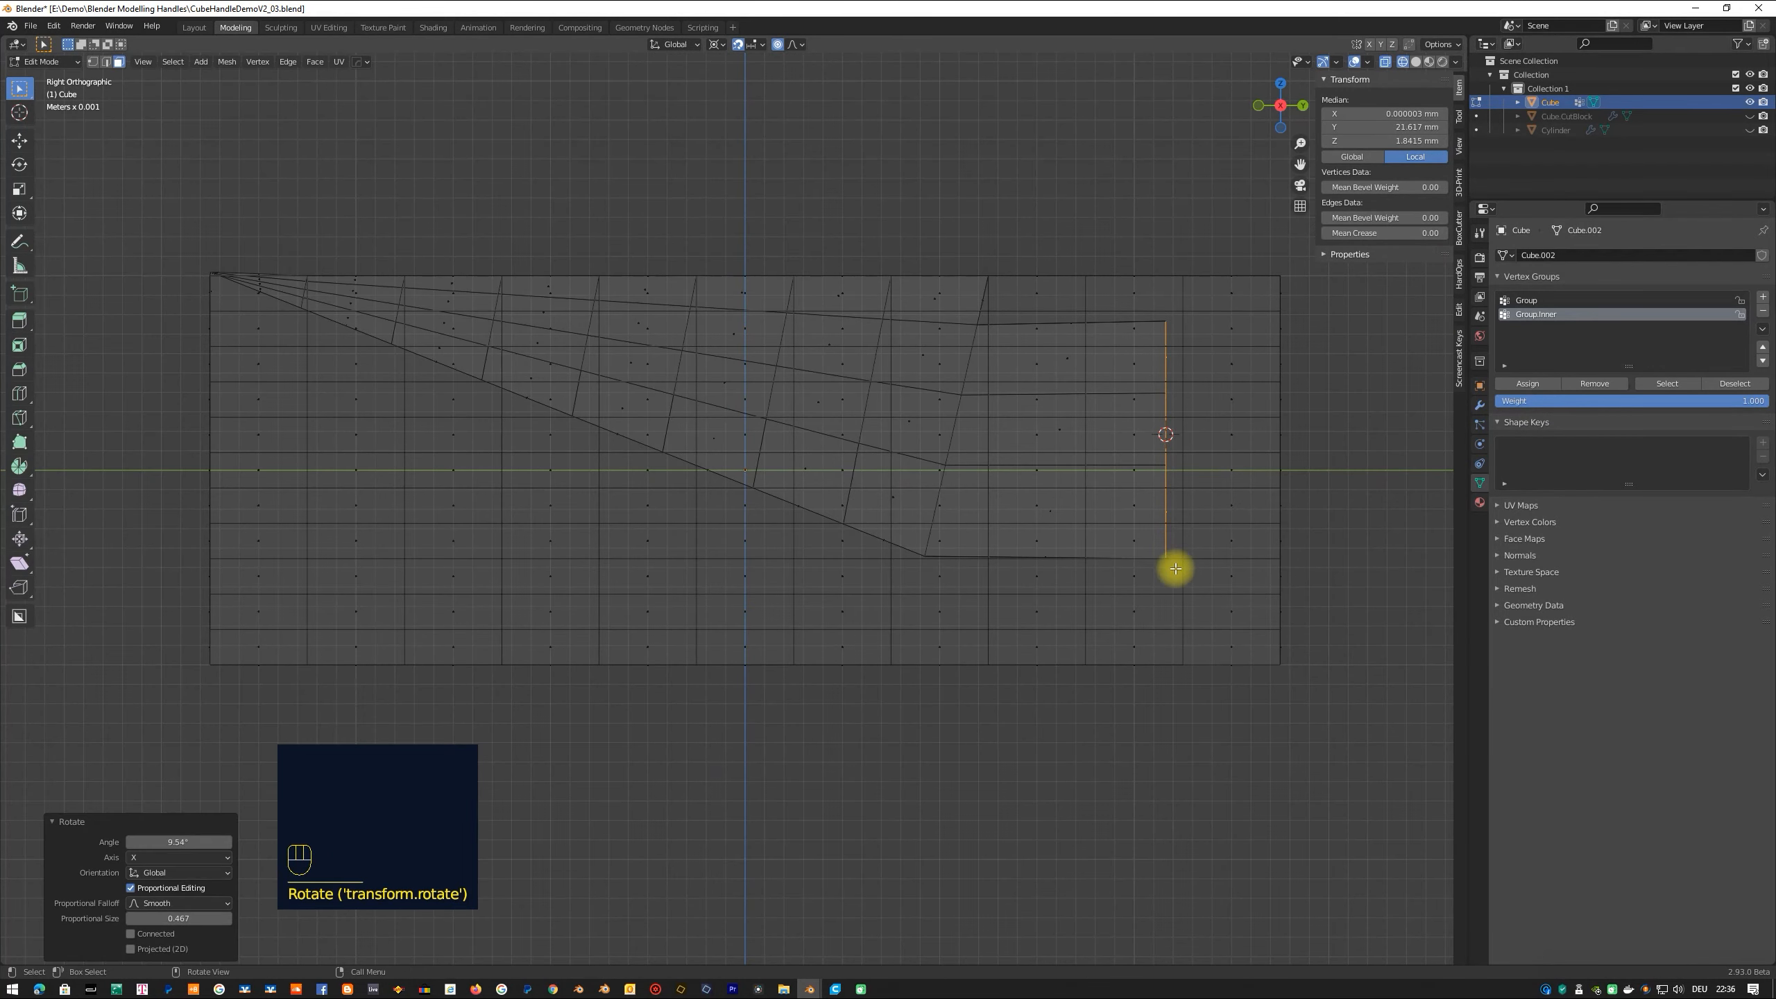
{"action": "key", "text": "g"}
{"action": "left_click", "coordinate": [1165, 321]}
Select a run of edges in the recess and reposition it in the right orthographic view.
{"action": "middle_click_drag", "start_coordinate": [1145, 343], "coordinate": [1093, 480]}
{"action": "key", "text": "2"}
{"action": "left_click", "coordinate": [917, 395]}
{"action": "left_click", "coordinate": [931, 630], "text": "ctrl"}
{"action": "key", "text": "KP_3"}
{"action": "key", "text": "KP_Decimal"}
{"action": "scroll", "coordinate": [1182, 470], "scroll_direction": "up", "scroll_amount": 5}
{"action": "key", "text": "KP_3"}
{"action": "key", "text": "g"}
{"action": "left_click", "coordinate": [1130, 341], "text": "ctrl"}
Leave Edit Mode and display the block in solid shading with the wireframe overlay turned on.
{"action": "middle_click_drag", "start_coordinate": [1049, 340], "coordinate": [1130, 394]}
{"action": "scroll", "coordinate": [1130, 394], "scroll_direction": "down", "scroll_amount": 6}
{"action": "key", "text": "Tab"}
{"action": "left_click", "coordinate": [1416, 62]}
{"action": "middle_click_drag", "start_coordinate": [838, 392], "coordinate": [839, 483]}
{"action": "left_click", "coordinate": [1368, 62]}
{"action": "left_click", "coordinate": [1282, 297]}
{"action": "middle_click_drag", "start_coordinate": [1018, 299], "coordinate": [535, 495]}
{"action": "left_click", "coordinate": [513, 482]}
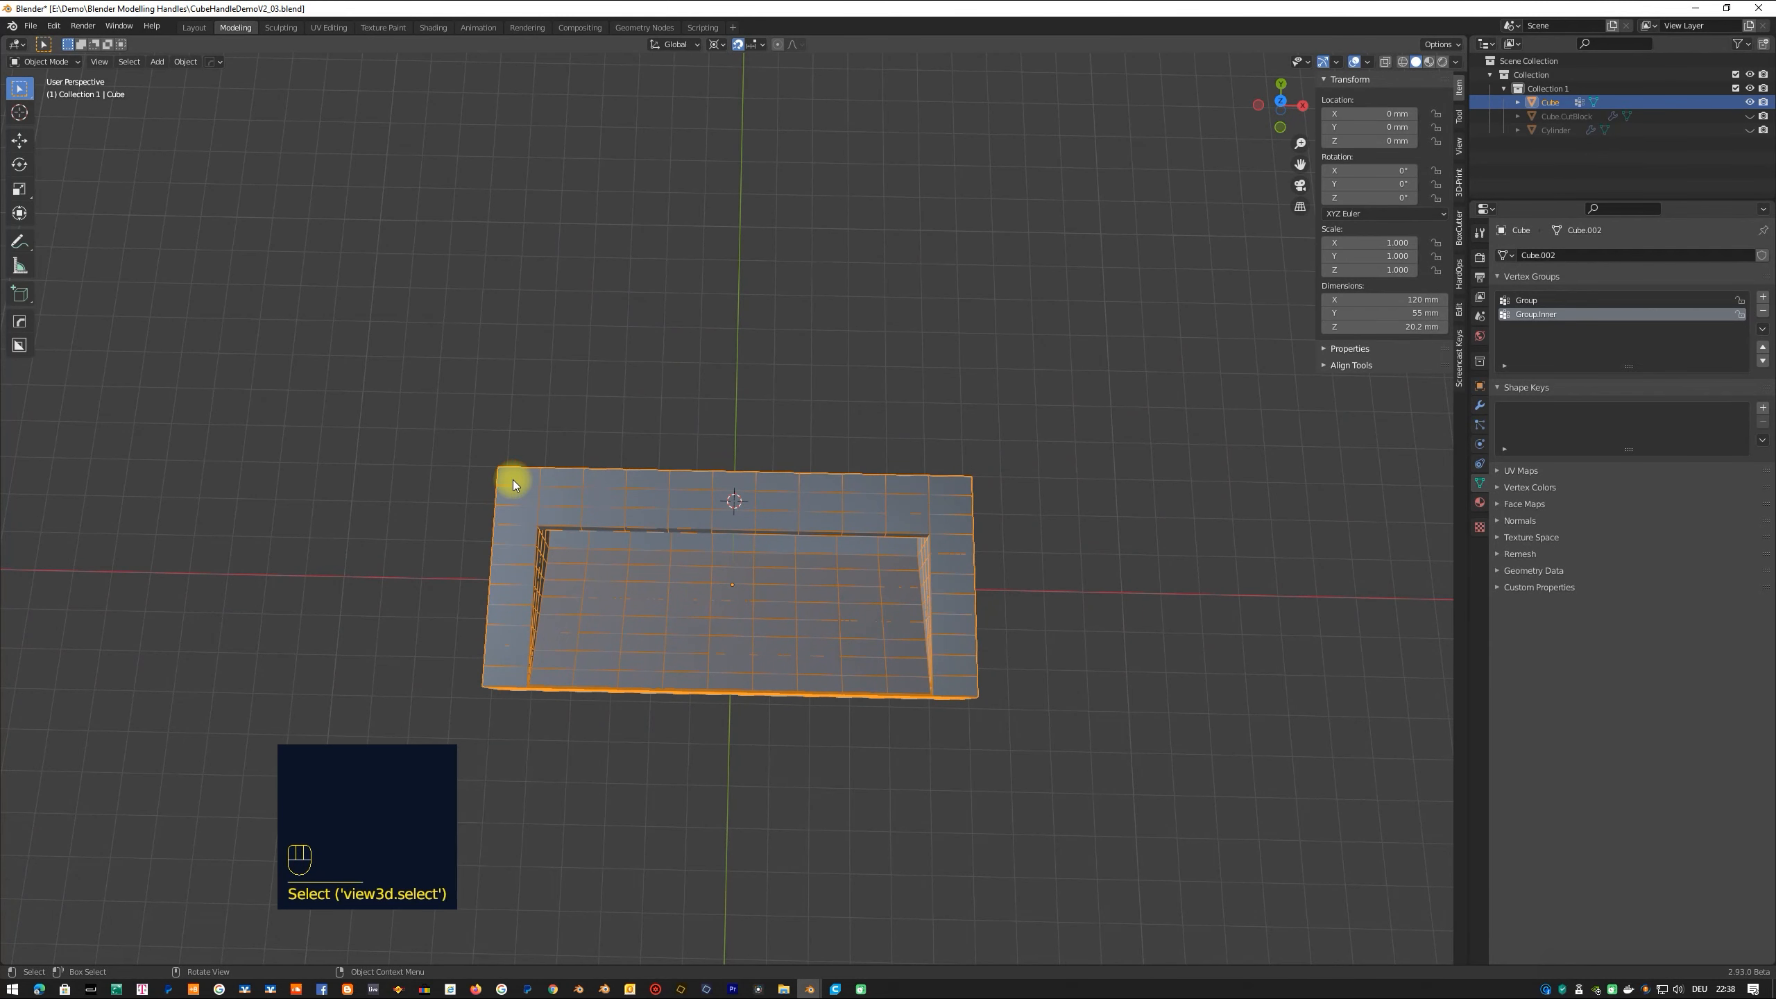
{"action": "middle_click_drag", "start_coordinate": [1083, 664], "coordinate": [1071, 703]}
Select the outer row of top faces along both ends and the back edge, and subdivide them with one cut.
{"action": "key", "text": "Tab"}
{"action": "left_click", "coordinate": [513, 493]}
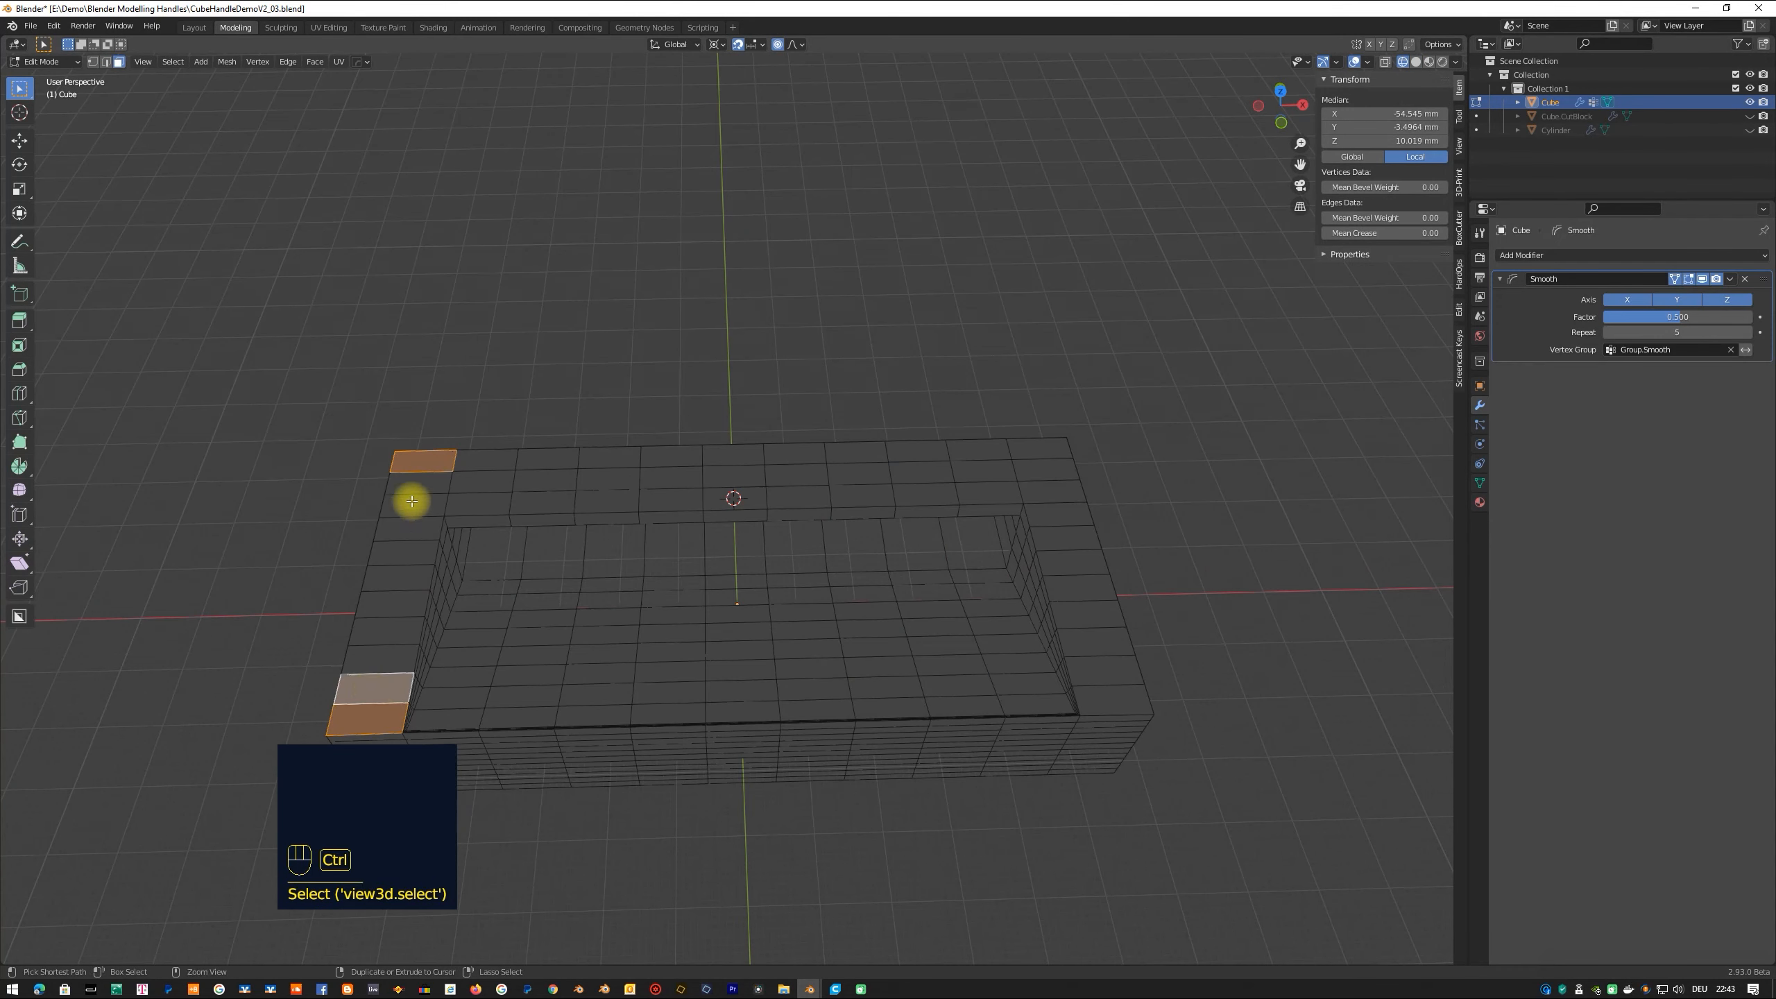
{"action": "left_click", "coordinate": [428, 483], "text": "ctrl+shift"}
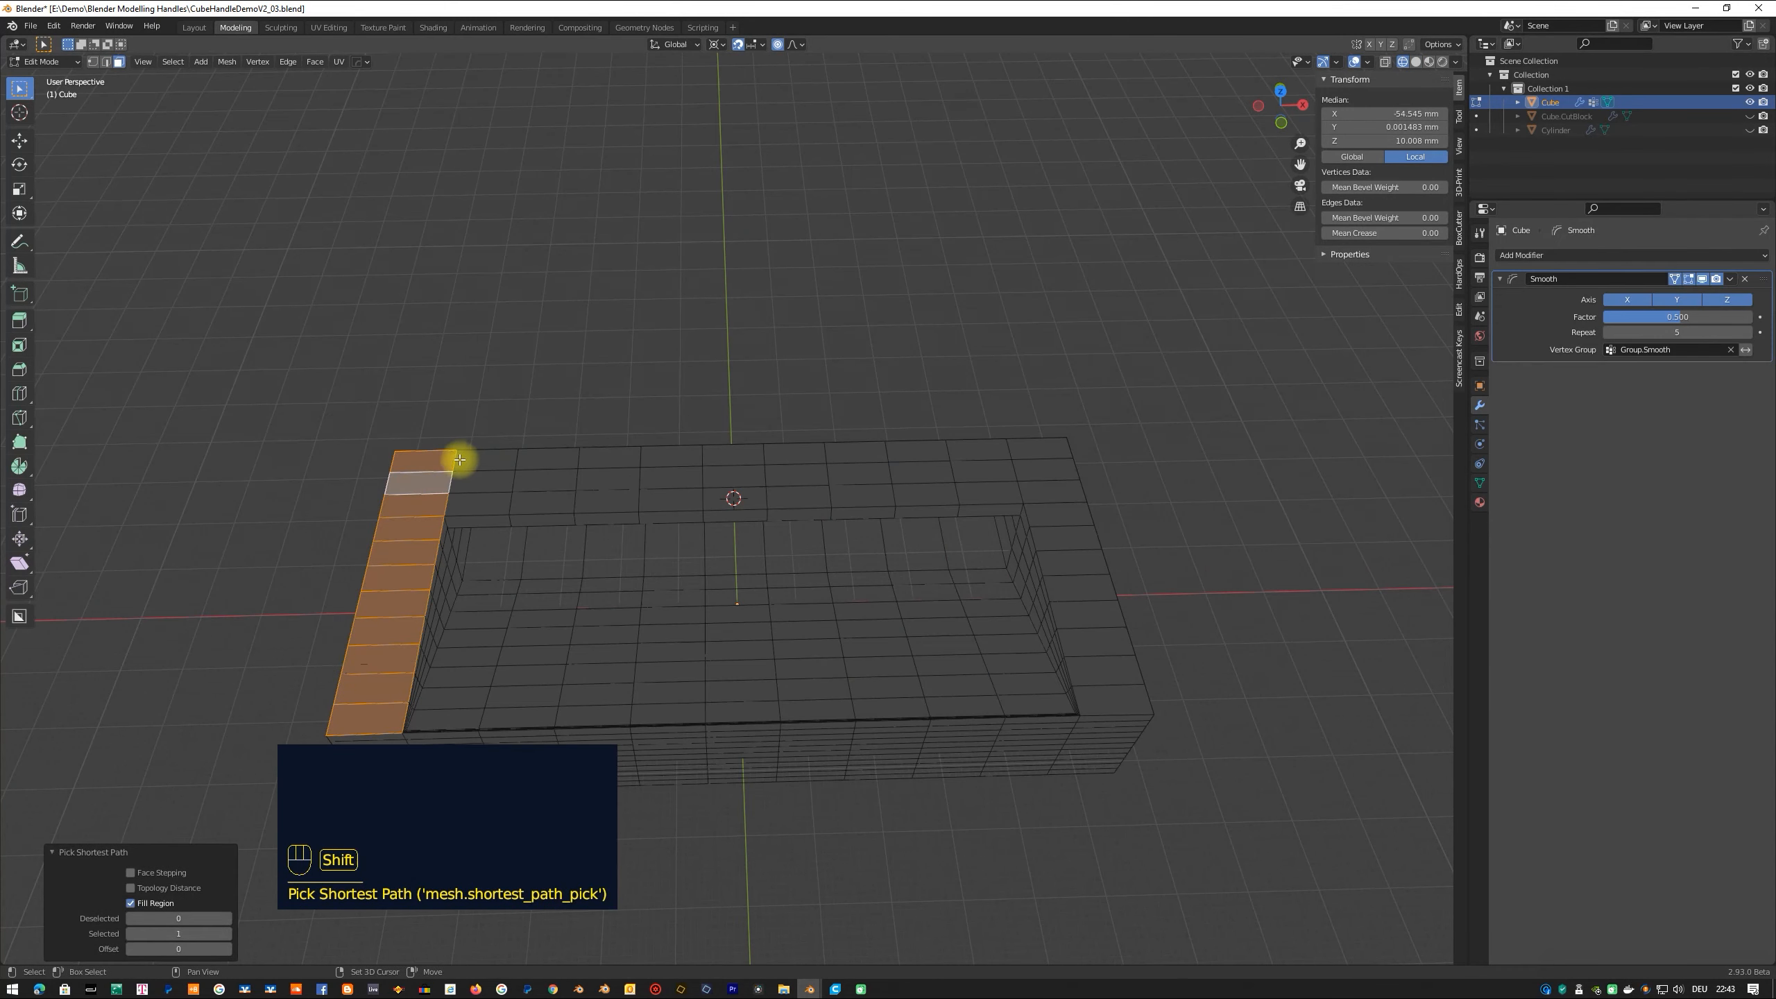
{"action": "left_click", "coordinate": [478, 457], "text": "shift"}
{"action": "left_click", "coordinate": [1041, 448], "text": "ctrl+shift"}
{"action": "left_click", "coordinate": [1111, 702], "text": "ctrl+shift"}
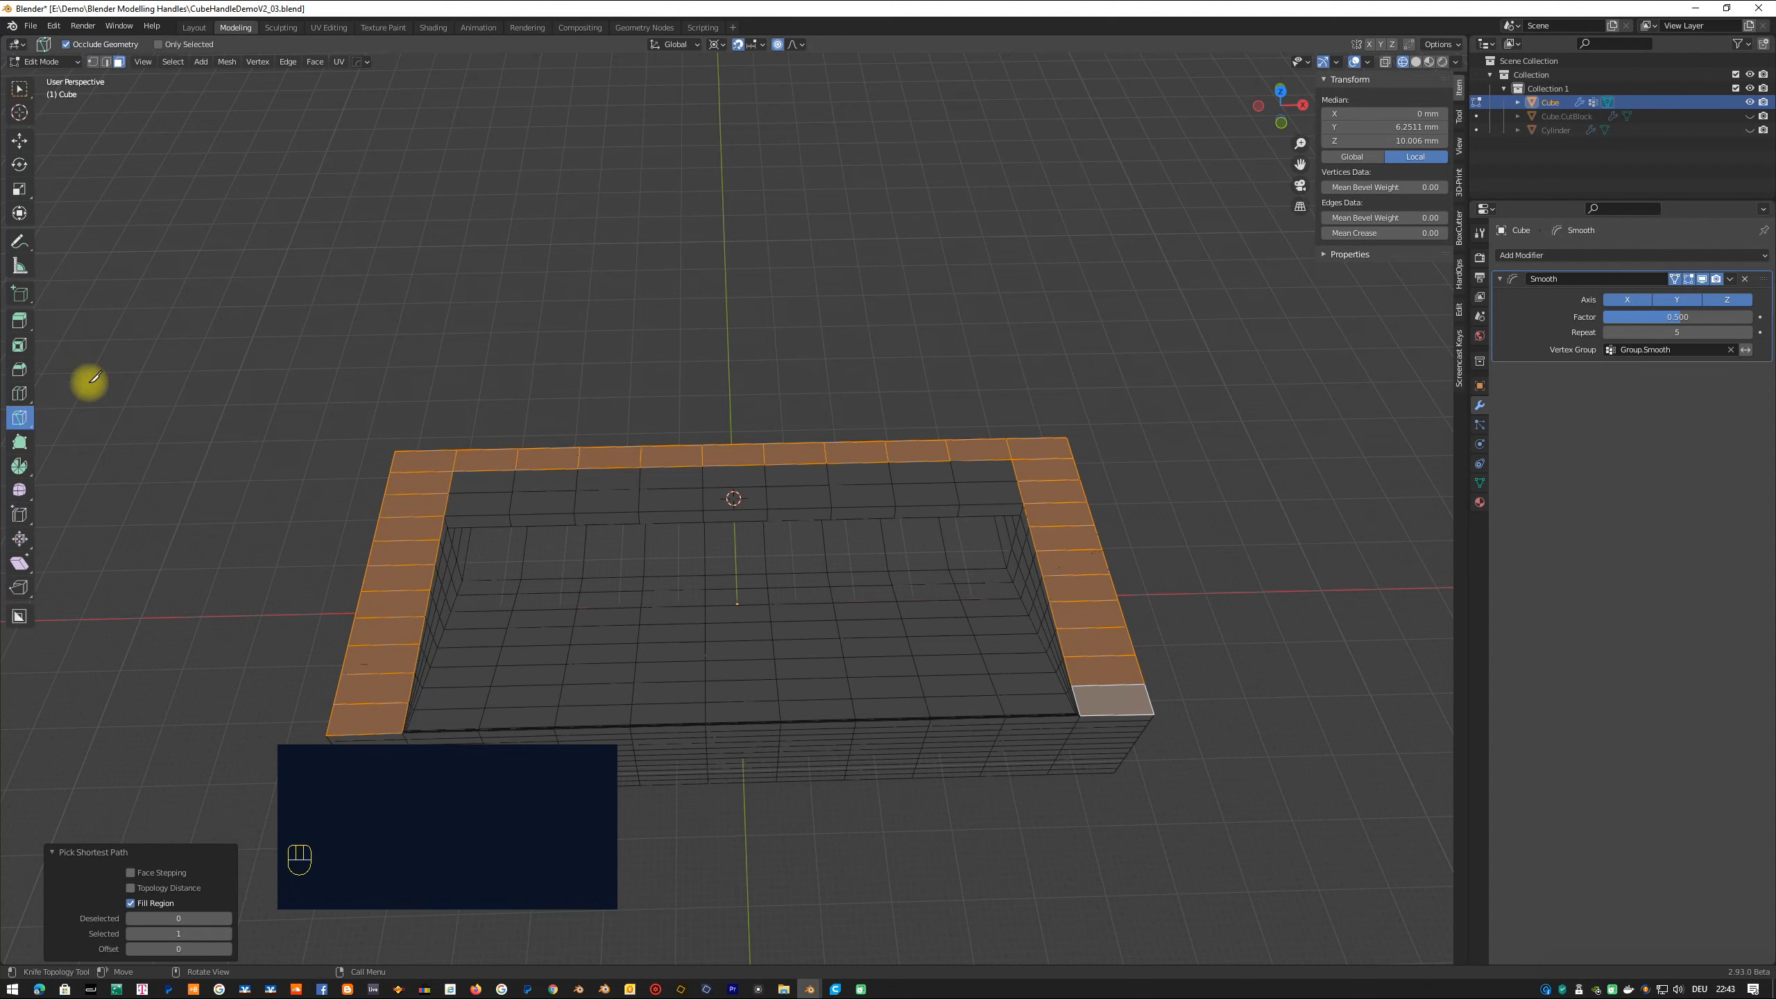
{"action": "right_click", "coordinate": [353, 62]}
{"action": "left_click", "coordinate": [328, 149]}
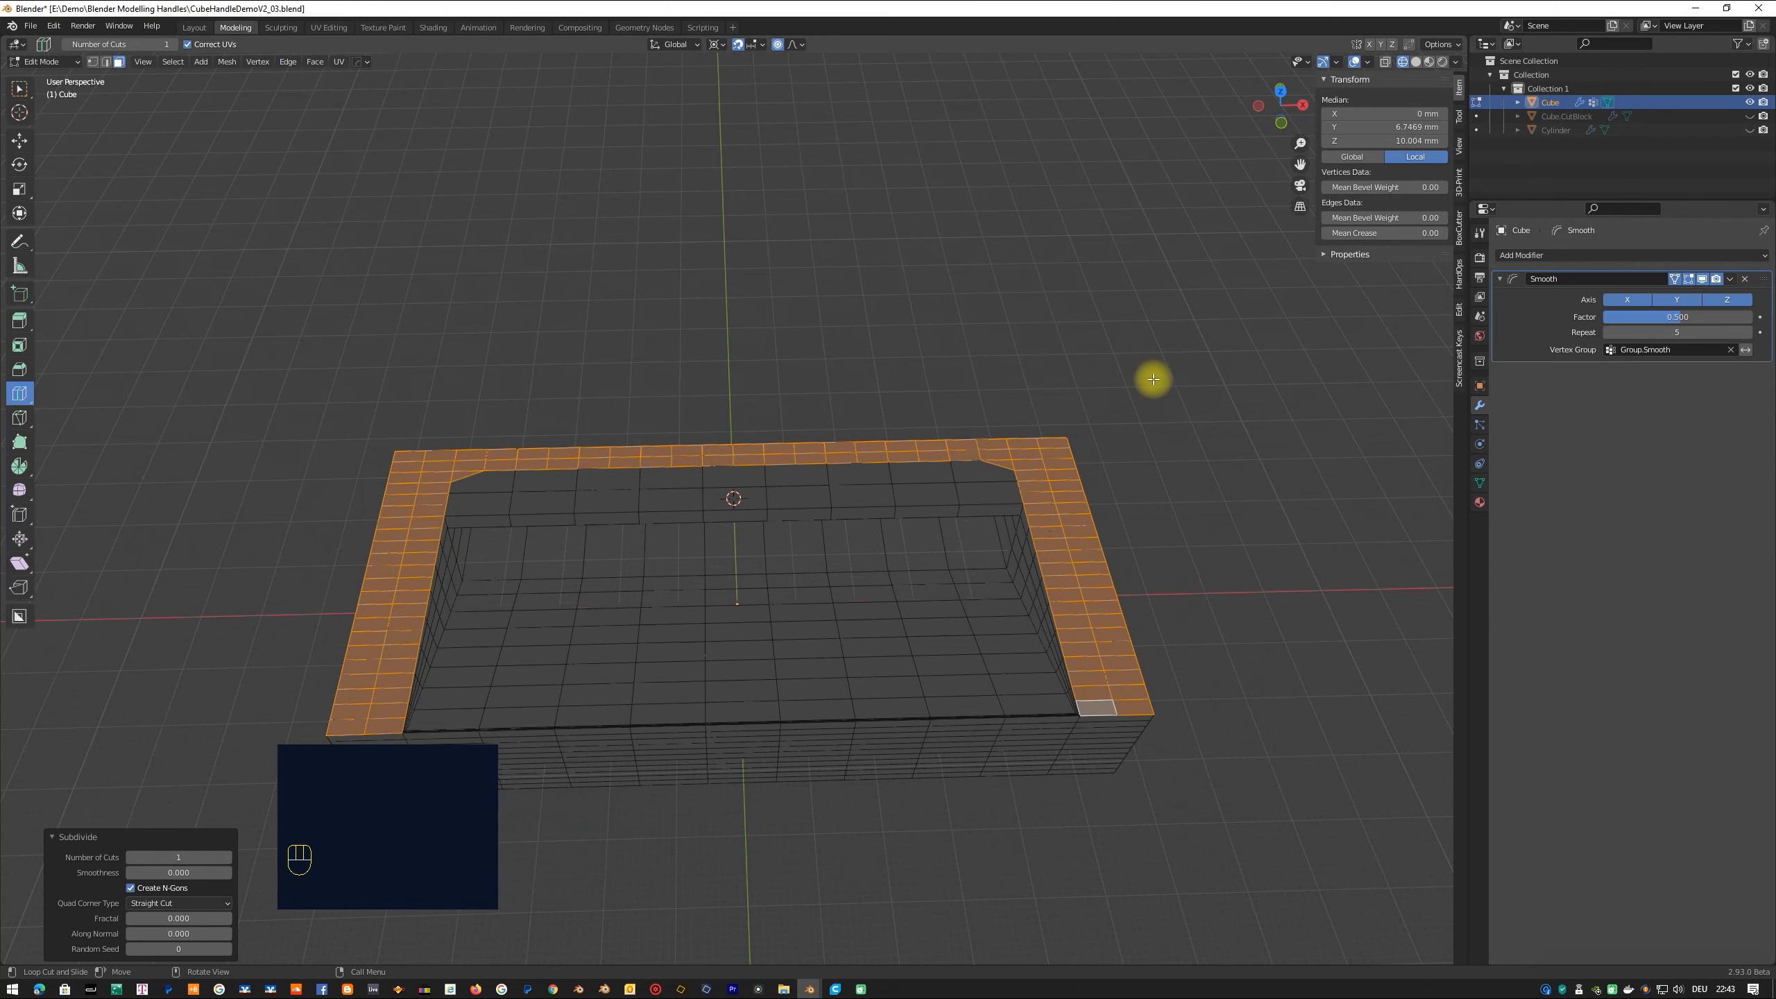
Select the inner row of top faces around the recess on three sides and assign it to the Group.Smooth vertex group.
{"action": "middle_click_drag", "start_coordinate": [1174, 372], "coordinate": [1163, 435]}
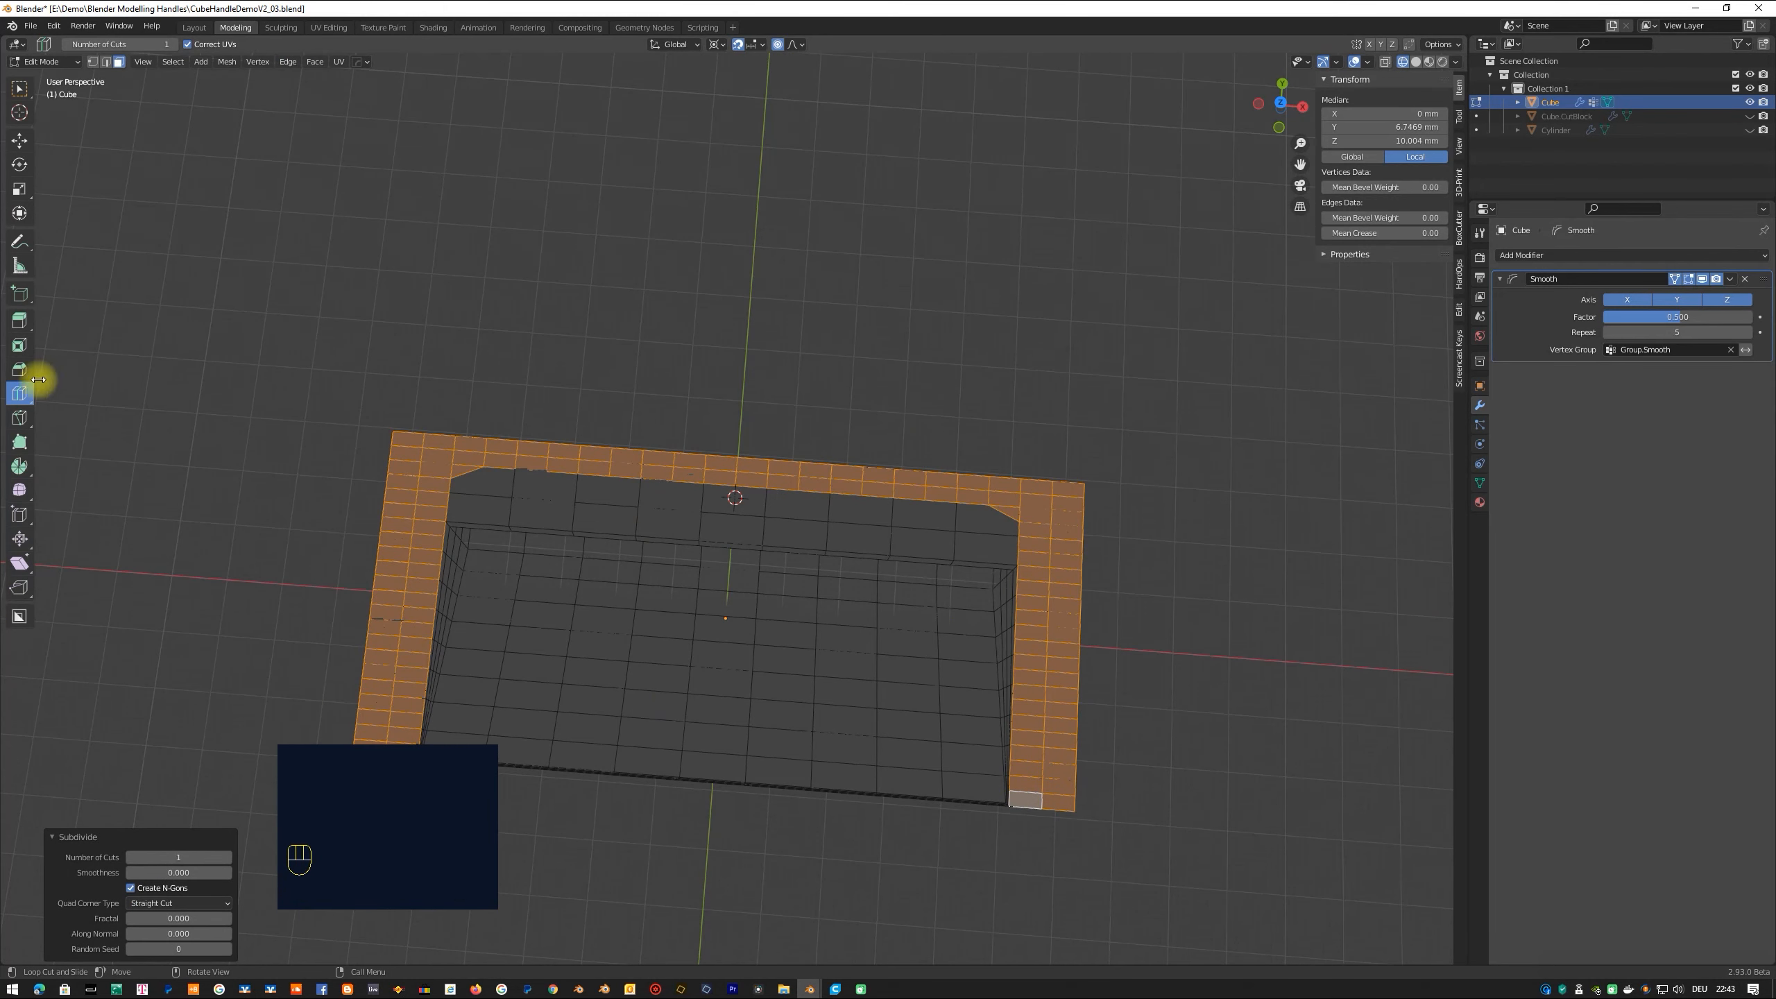
{"action": "left_click", "coordinate": [1022, 804]}
{"action": "left_click", "coordinate": [1035, 504], "text": "ctrl"}
{"action": "left_click", "coordinate": [440, 456], "text": "ctrl"}
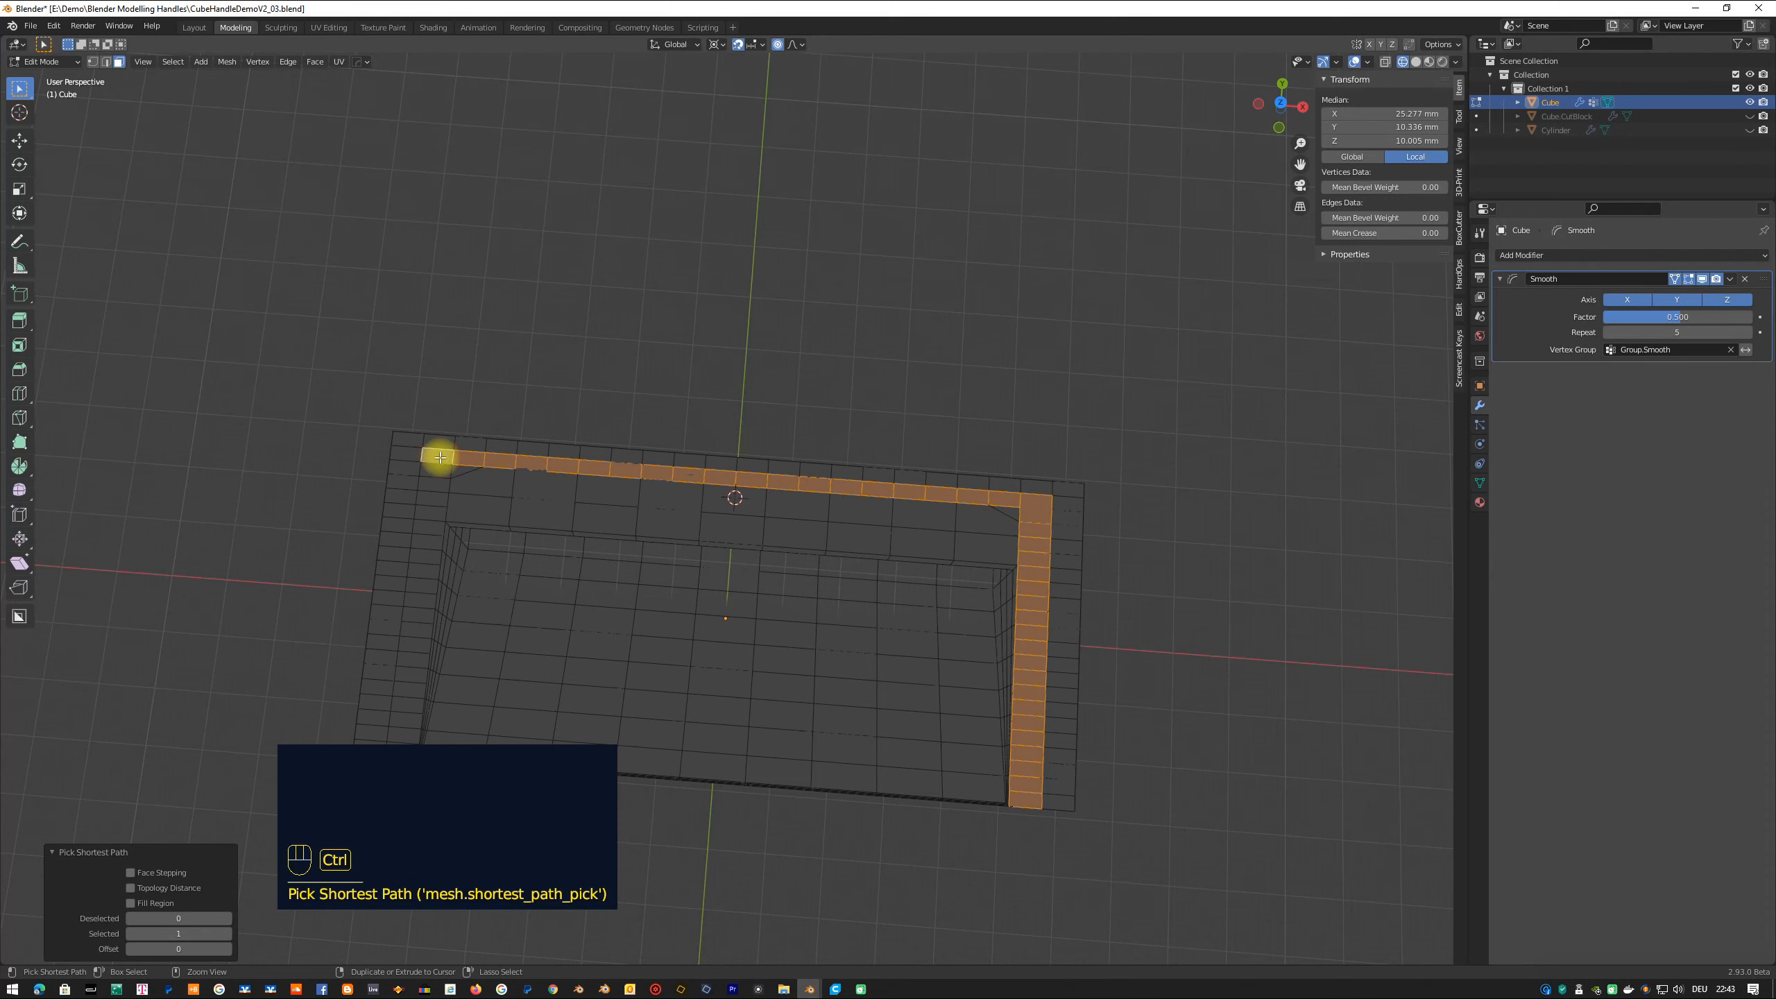
{"action": "left_click", "coordinate": [425, 733], "text": "ctrl"}
{"action": "scroll", "coordinate": [633, 635], "scroll_direction": "down", "scroll_amount": 2}
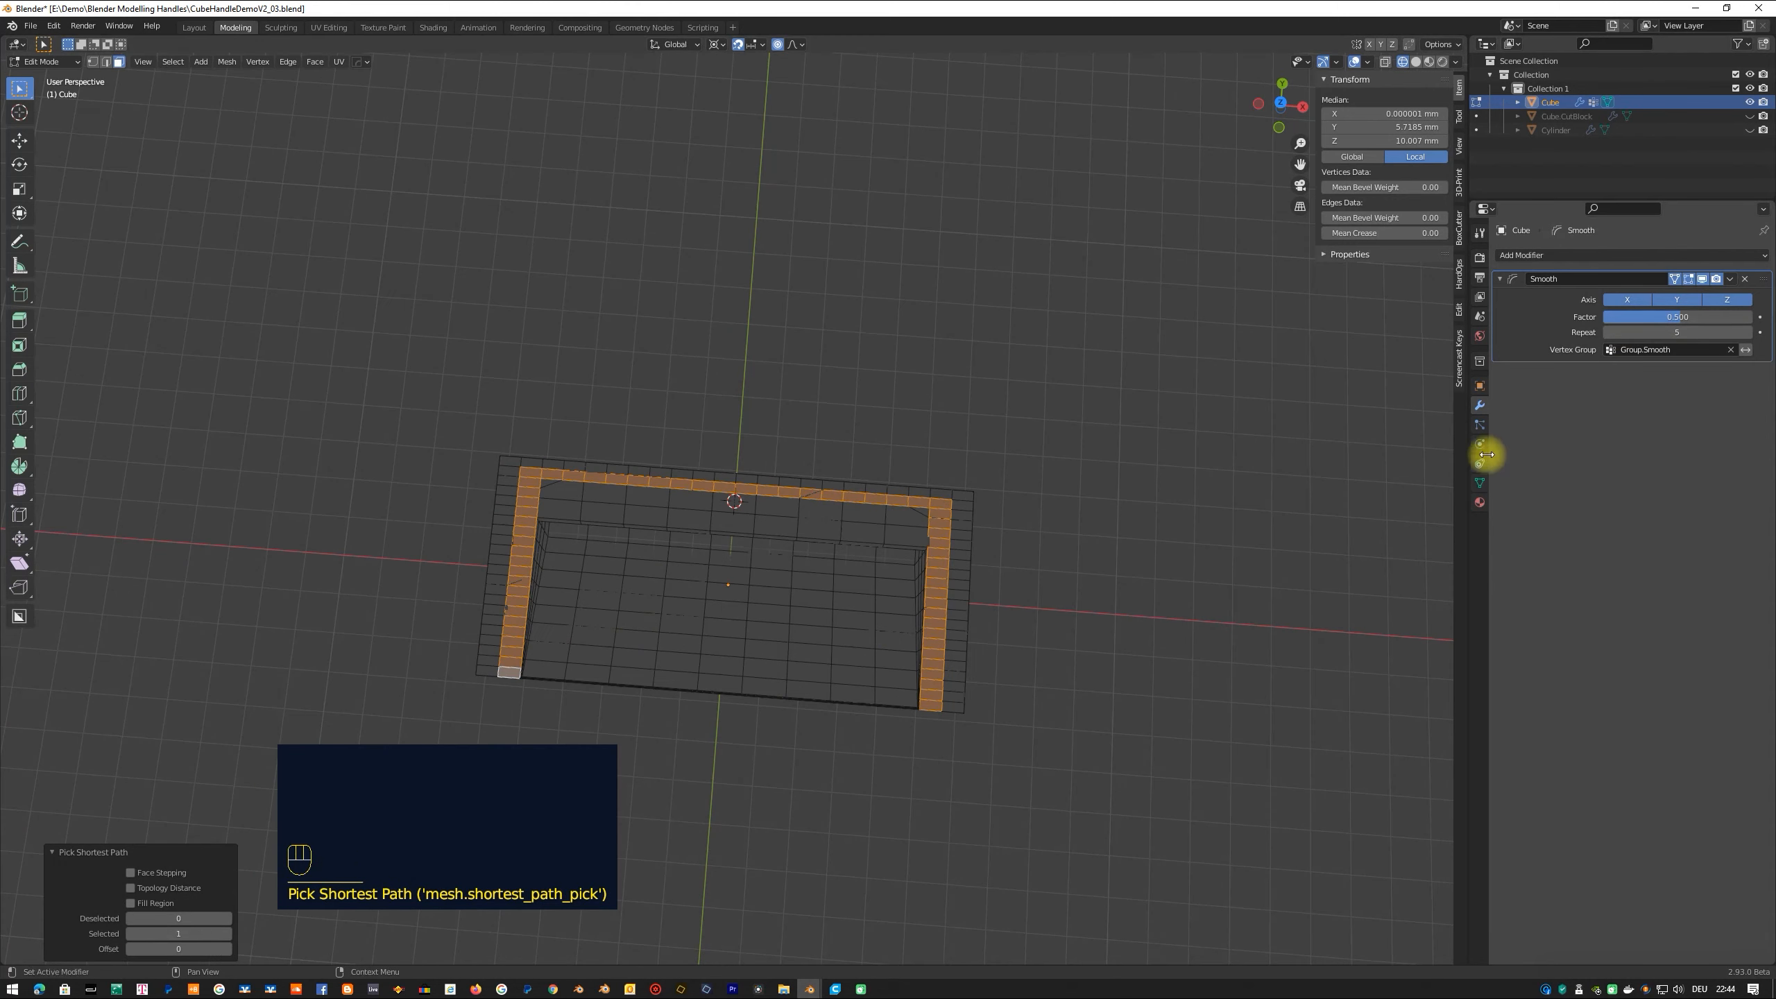
{"action": "left_click", "coordinate": [1479, 483]}
{"action": "left_click", "coordinate": [1539, 386]}
Switch the viewport to solid shading and add a Subdivision modifier with a viewport level of 3.
{"action": "middle_click_drag", "start_coordinate": [1014, 559], "coordinate": [1060, 518]}
{"action": "left_click", "coordinate": [1416, 62]}
{"action": "mouse_move", "coordinate": [1173, 280]}
{"action": "middle_mouse_down"}
{"action": "mouse_move", "coordinate": [1109, 295]}
{"action": "mouse_move", "coordinate": [1225, 270]}
{"action": "mouse_move", "coordinate": [1059, 314]}
{"action": "mouse_move", "coordinate": [1086, 226]}
{"action": "mouse_move", "coordinate": [1036, 325]}
{"action": "mouse_move", "coordinate": [1042, 475]}
{"action": "mouse_move", "coordinate": [1067, 409]}
{"action": "middle_mouse_up"}
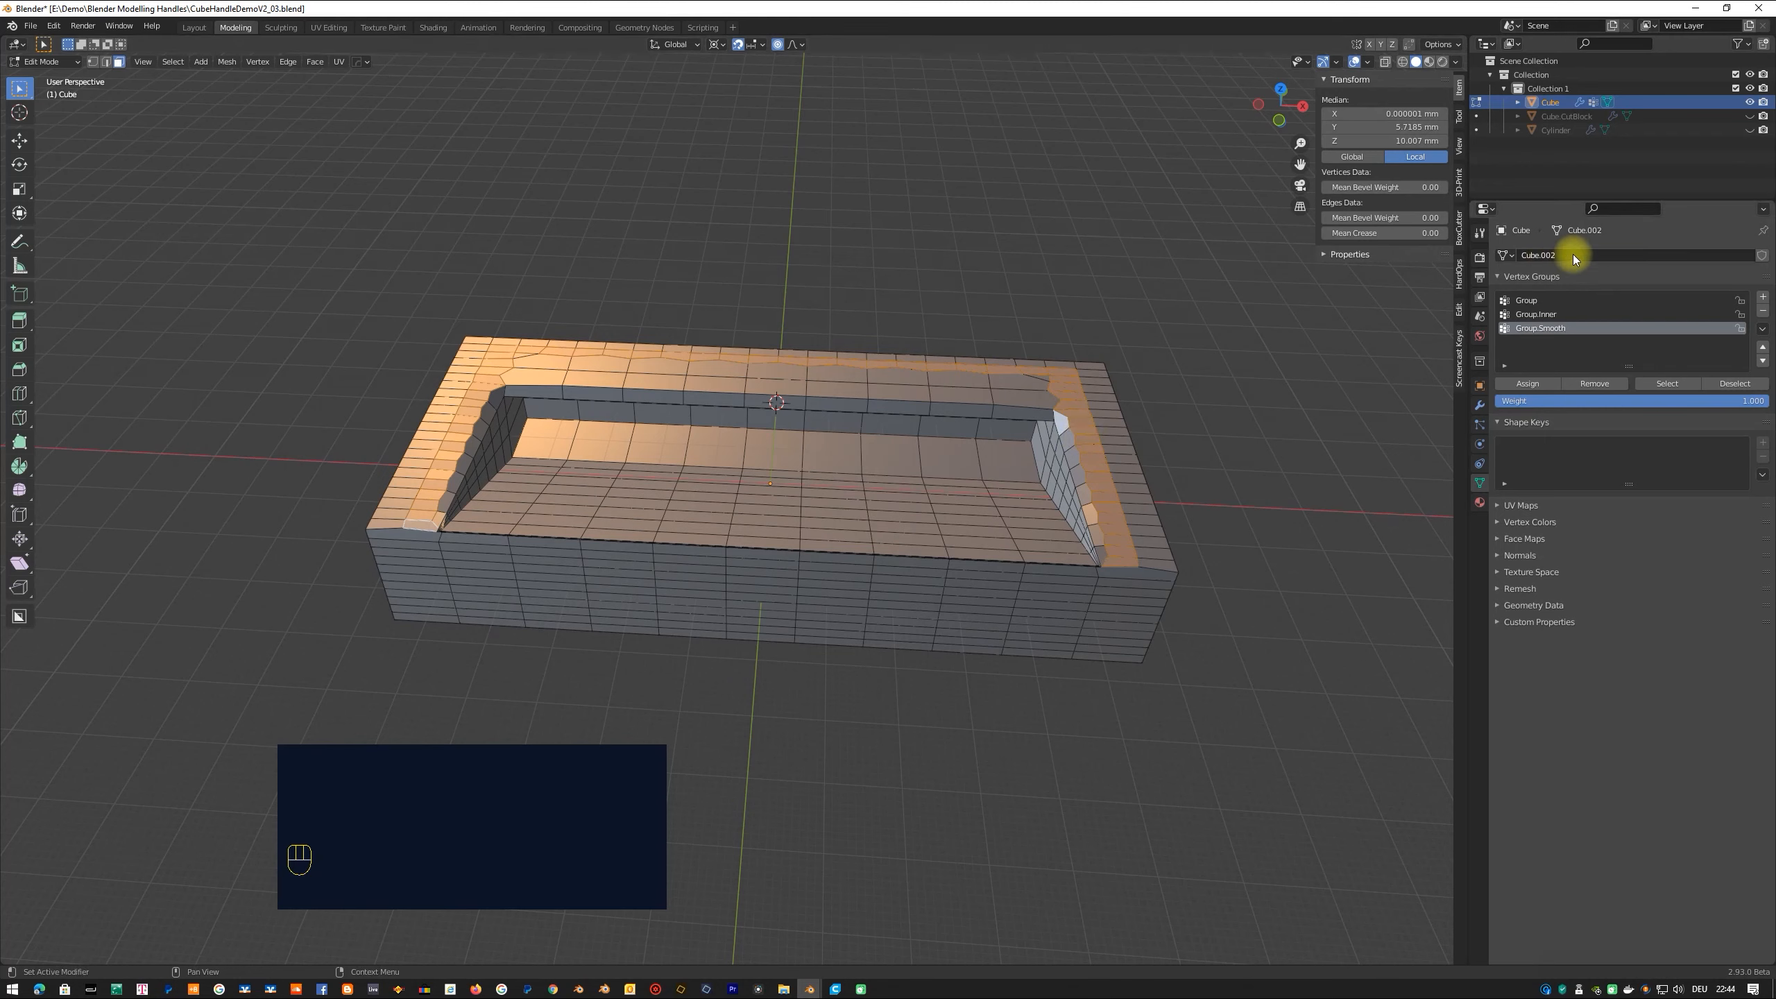
{"action": "left_click", "coordinate": [1480, 406]}
{"action": "left_click", "coordinate": [1510, 254]}
{"action": "left_click", "coordinate": [1511, 464]}
{"action": "left_click", "coordinate": [1746, 413]}
{"action": "left_click", "coordinate": [1747, 413]}
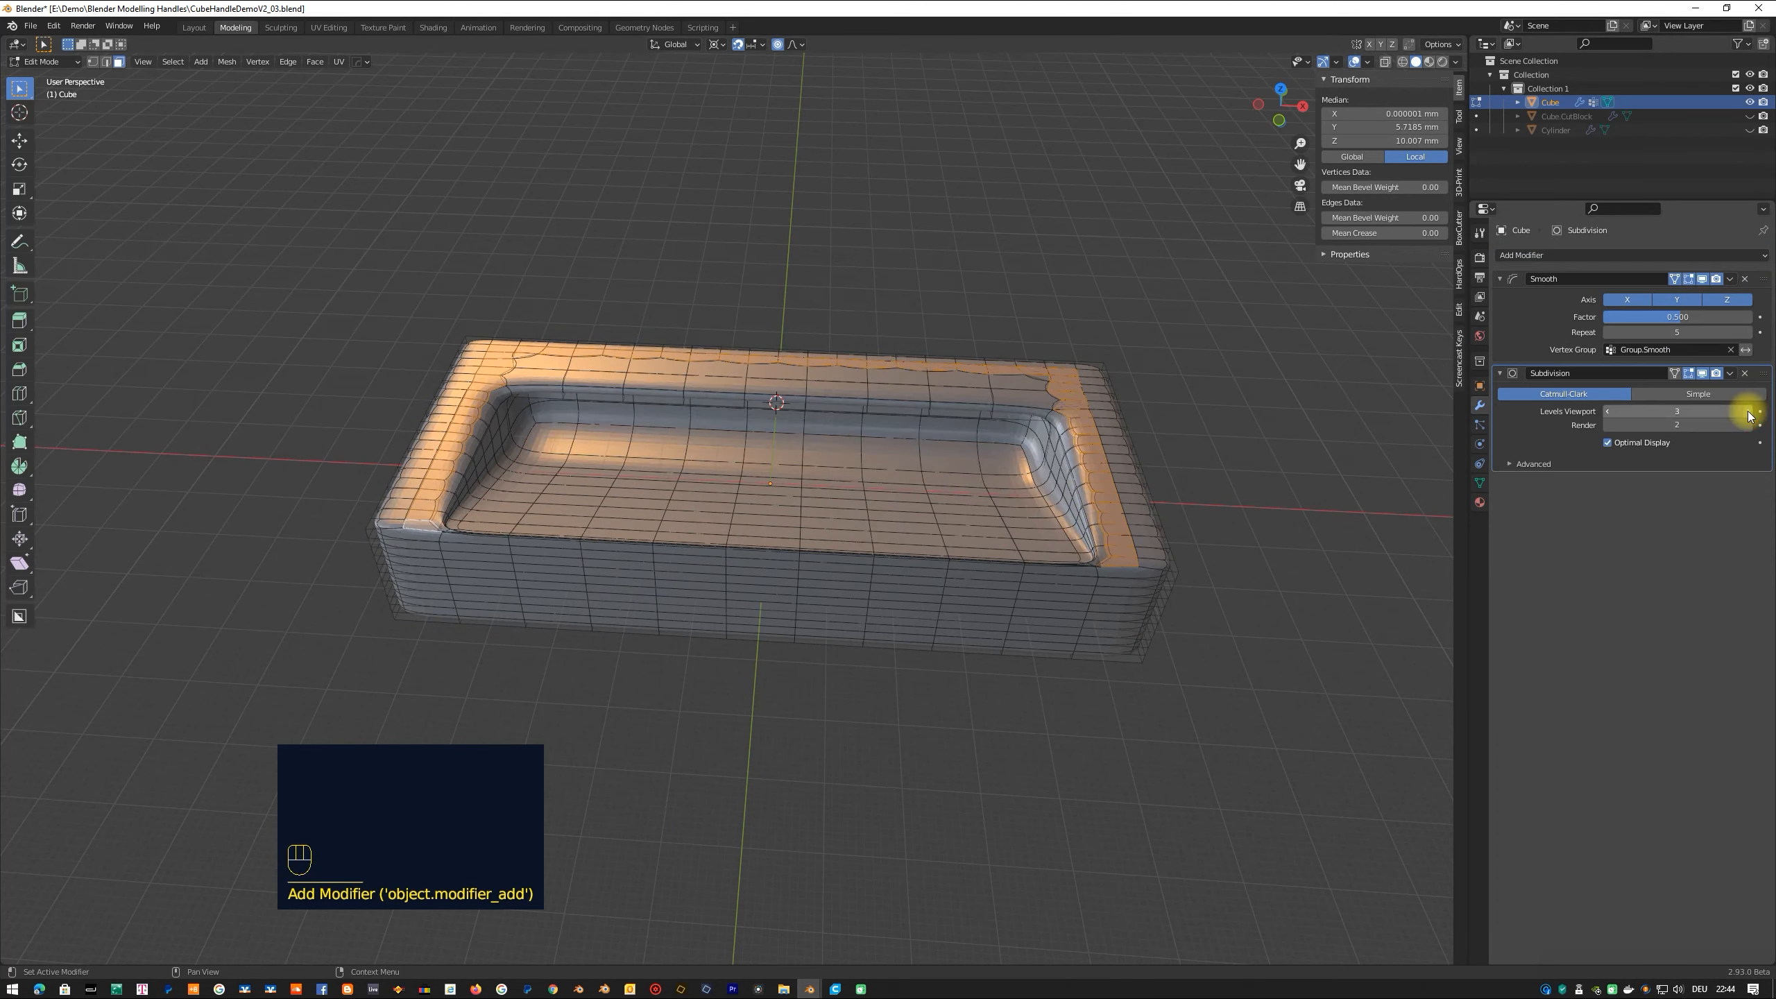
Set the solid shading's lighting to MatCap with the glossy red material sphere.
{"action": "middle_click_drag", "start_coordinate": [1023, 527], "coordinate": [1224, 294]}
{"action": "left_click", "coordinate": [1367, 61]}
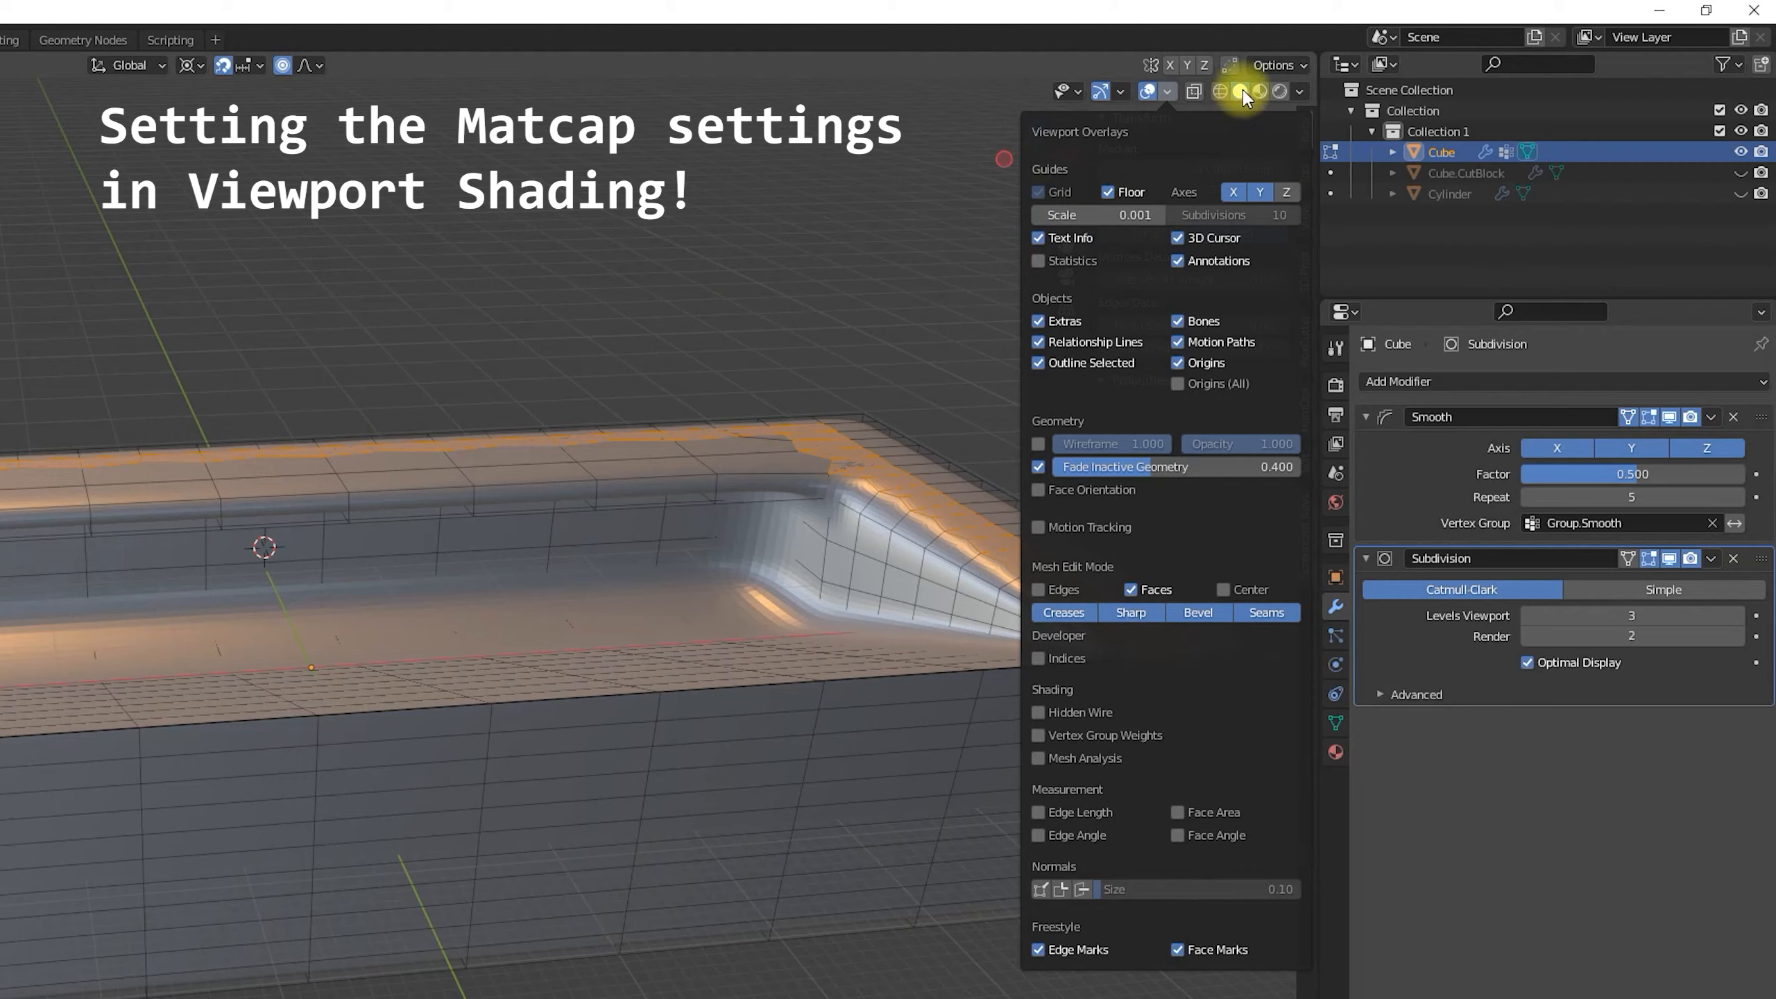
{"action": "left_click", "coordinate": [1456, 62]}
{"action": "left_click", "coordinate": [1278, 257]}
{"action": "left_click", "coordinate": [1294, 372]}
Examine the surface reflections of the smoothed block from several angles, in both Edit Mode and Object Mode.
{"action": "middle_click_drag", "start_coordinate": [577, 326], "coordinate": [415, 336]}
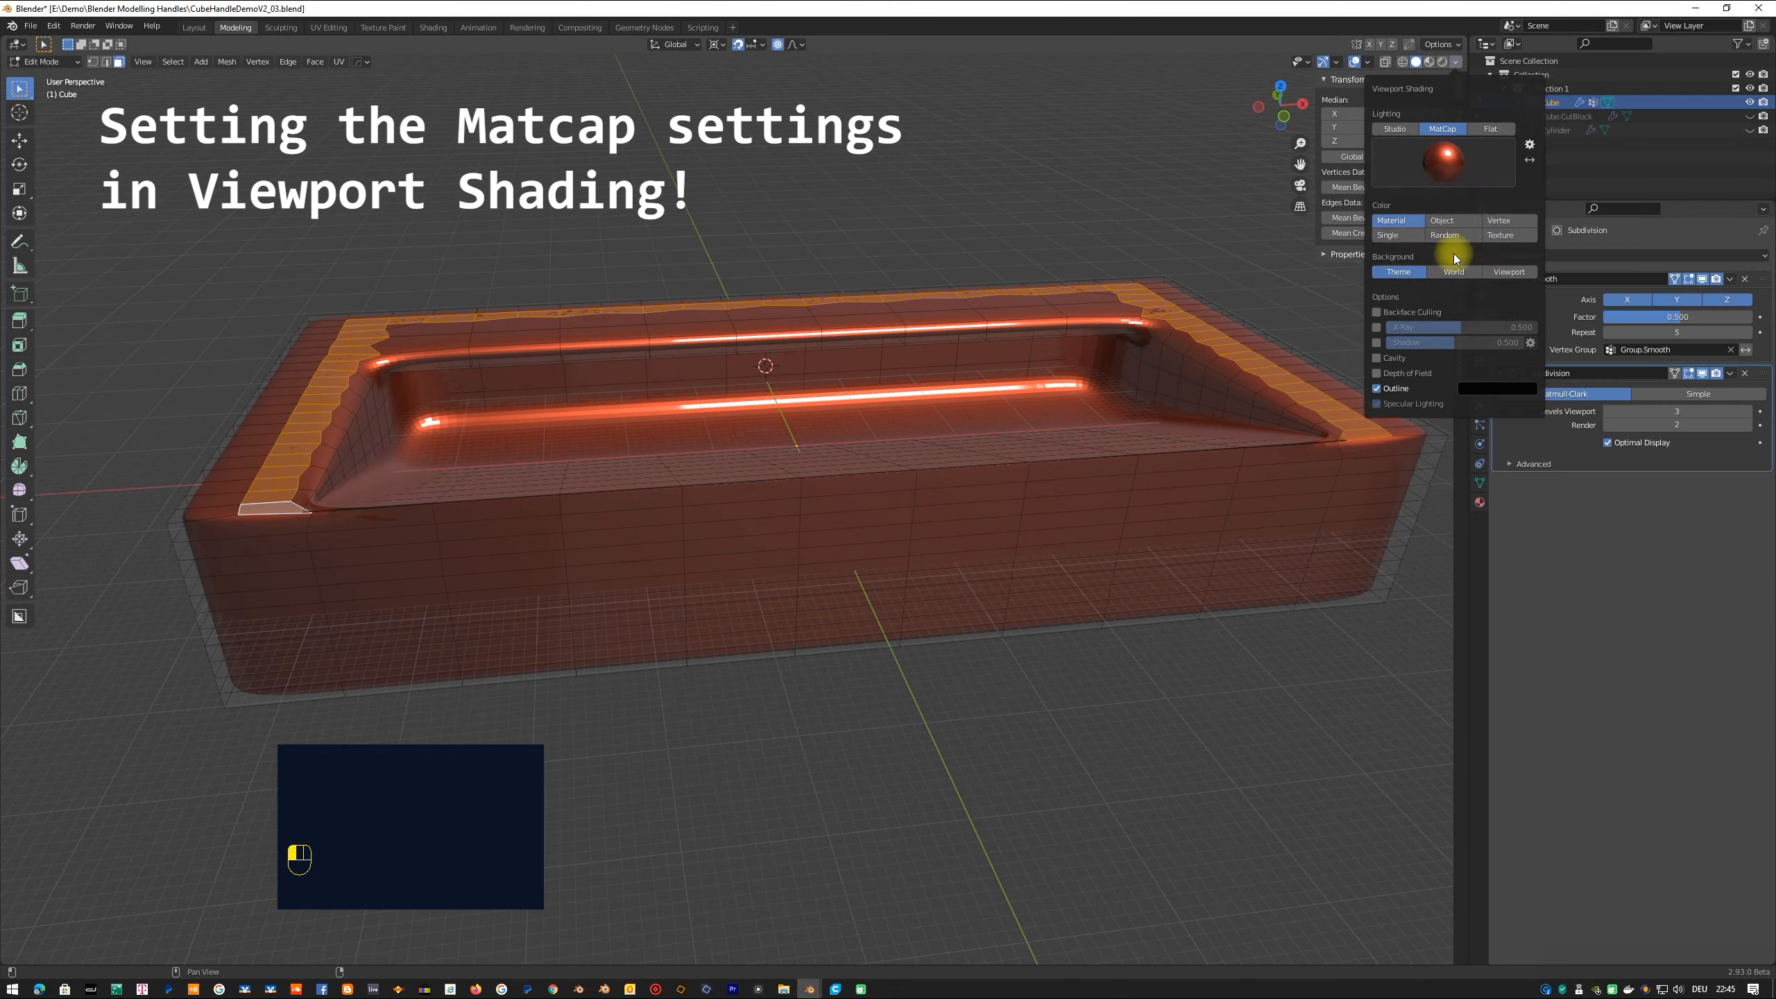
{"action": "middle_click_drag", "start_coordinate": [864, 225], "coordinate": [766, 298]}
{"action": "left_click", "coordinate": [939, 286]}
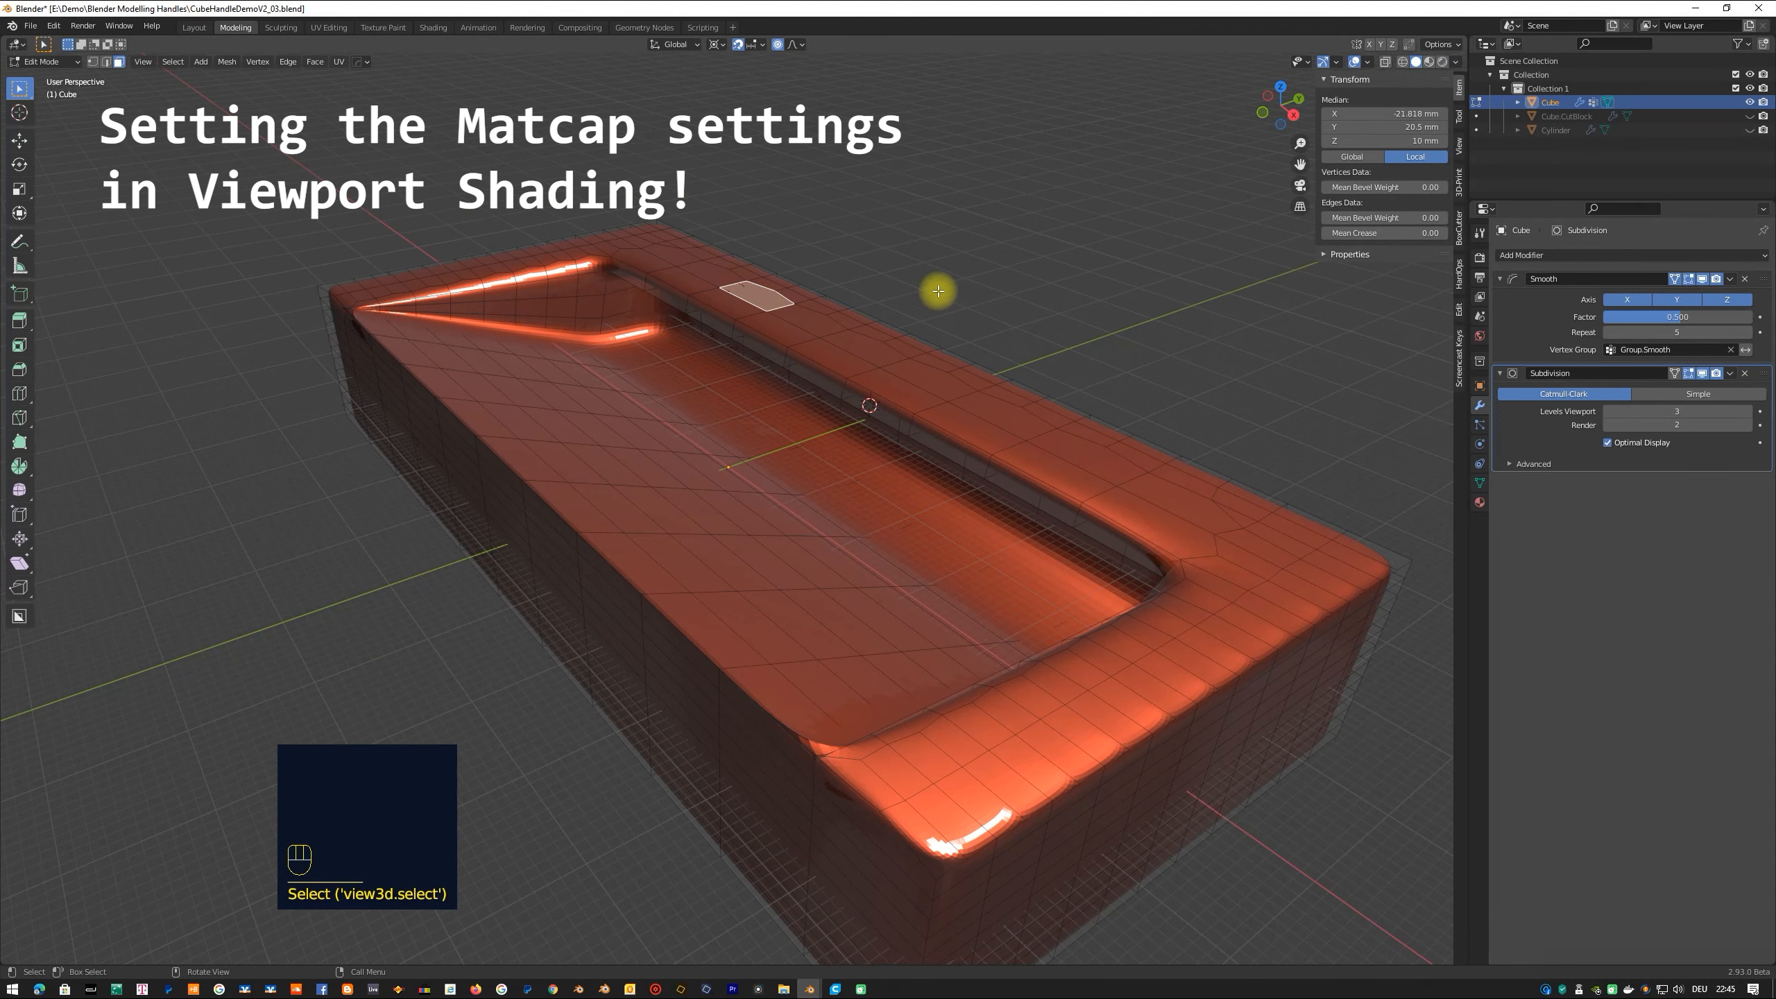
{"action": "middle_click_drag", "start_coordinate": [1090, 285], "coordinate": [1188, 310]}
{"action": "left_click", "coordinate": [1370, 63]}
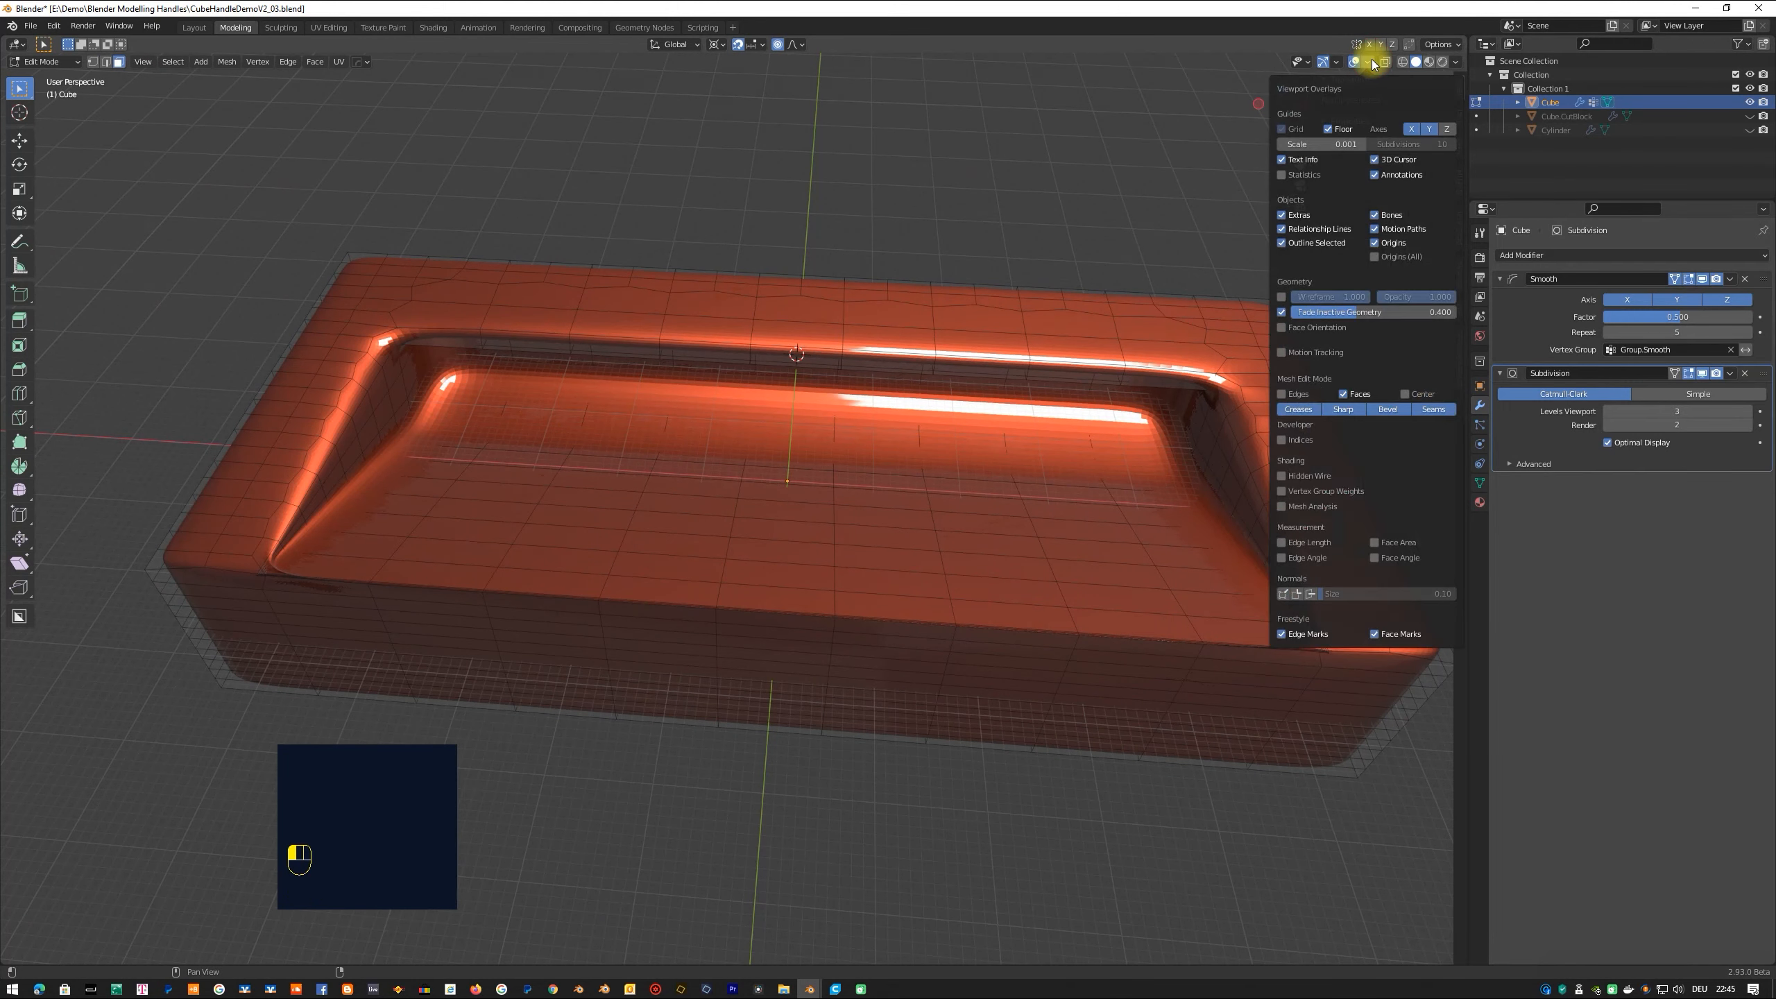
{"action": "key", "text": "Tab"}
{"action": "middle_click_drag", "start_coordinate": [992, 230], "coordinate": [972, 315]}
{"action": "key", "text": "Tab"}
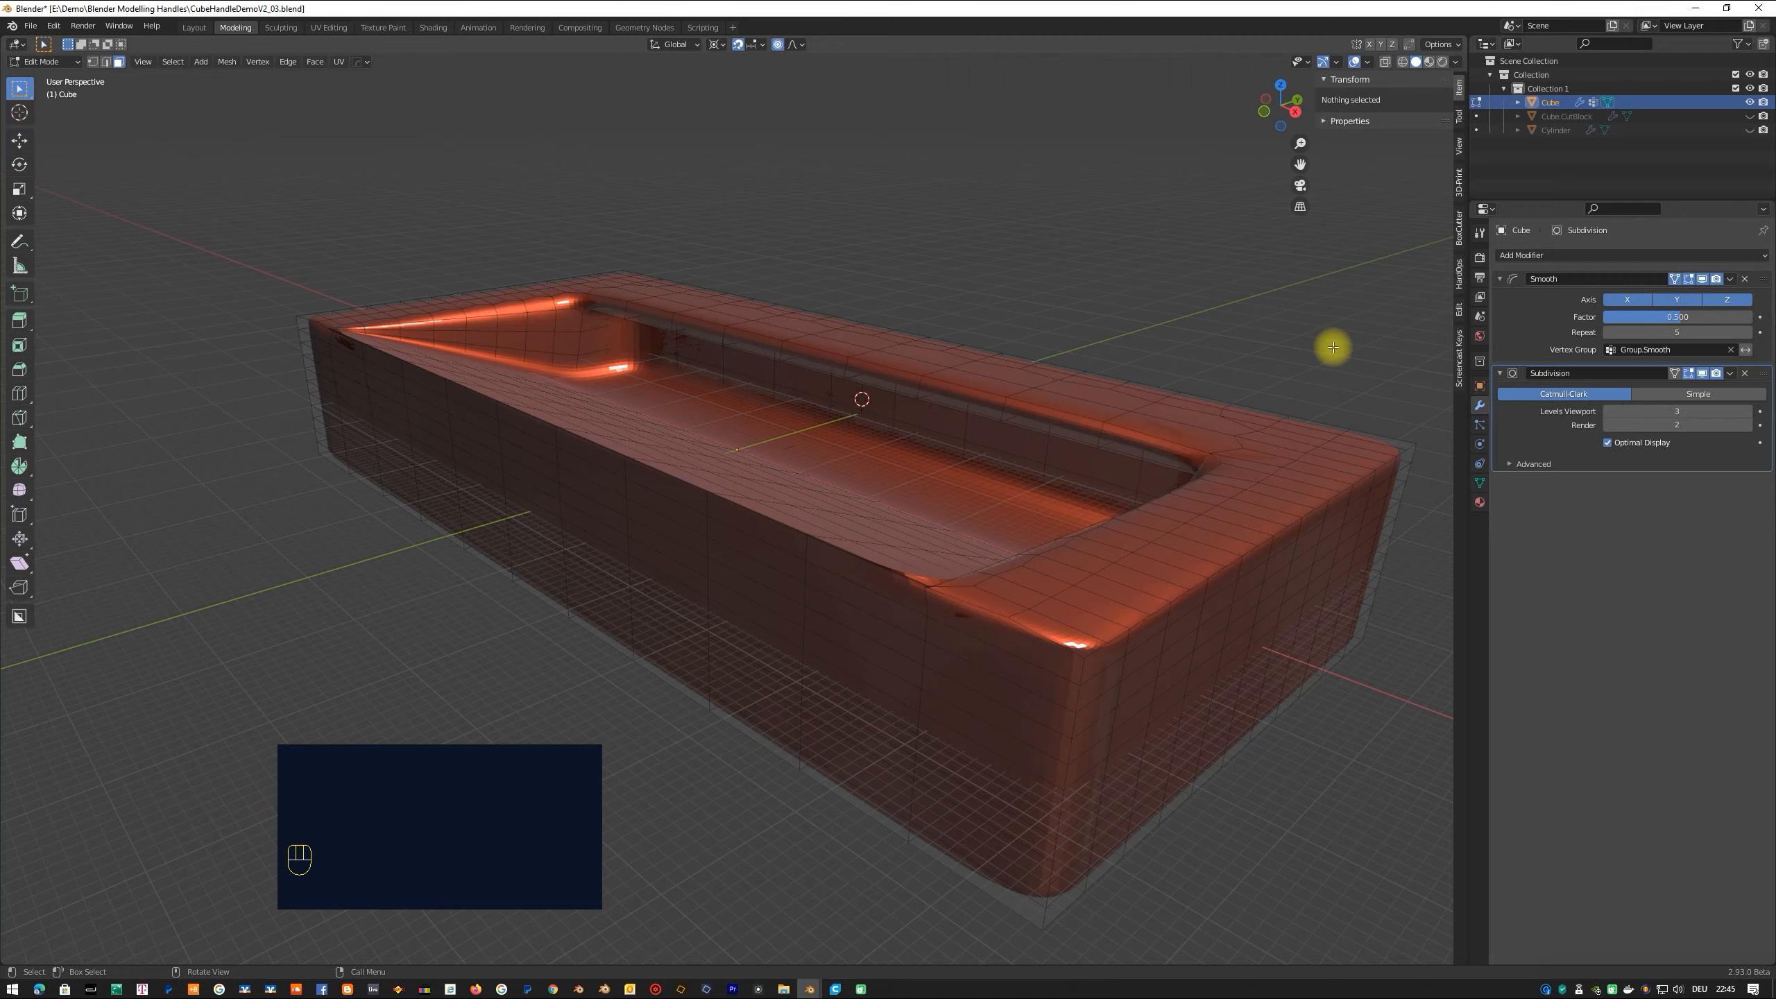
{"action": "middle_click_drag", "start_coordinate": [1327, 347], "coordinate": [1409, 347]}
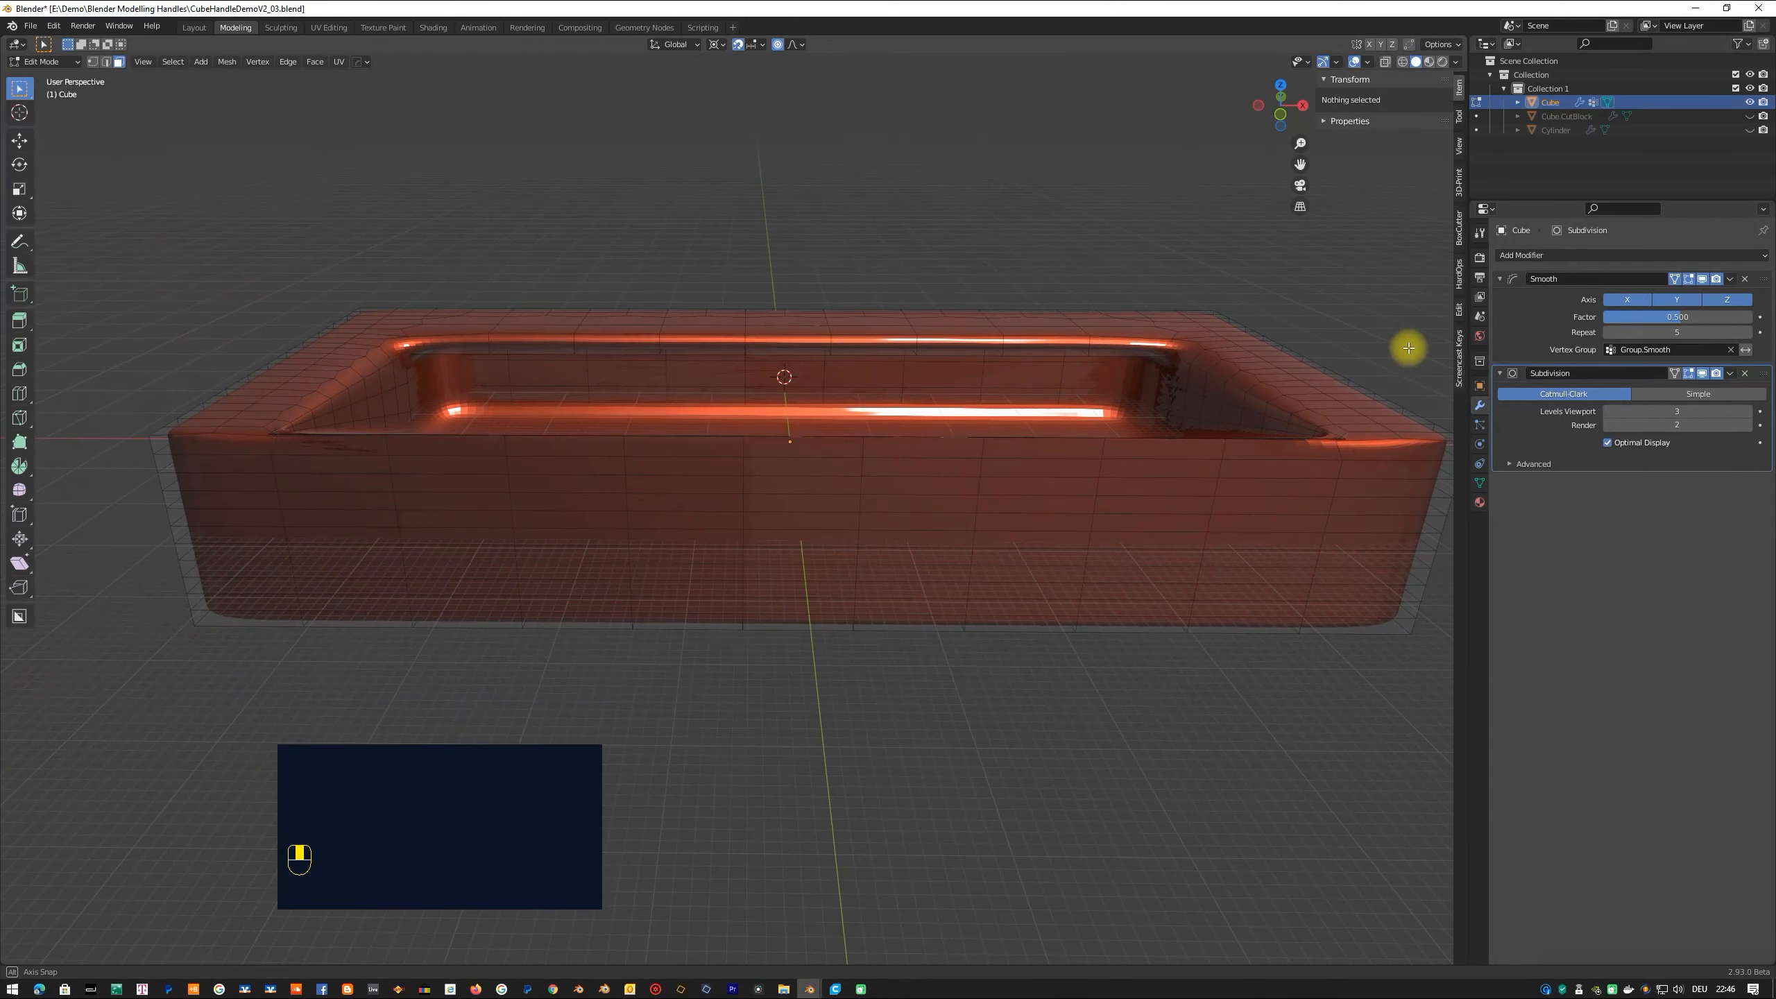
Select the run of edges along the recess's front lip, reposition it and return to Object Mode.
{"action": "middle_click_drag", "start_coordinate": [385, 449], "coordinate": [409, 662]}
{"action": "left_click", "coordinate": [429, 679]}
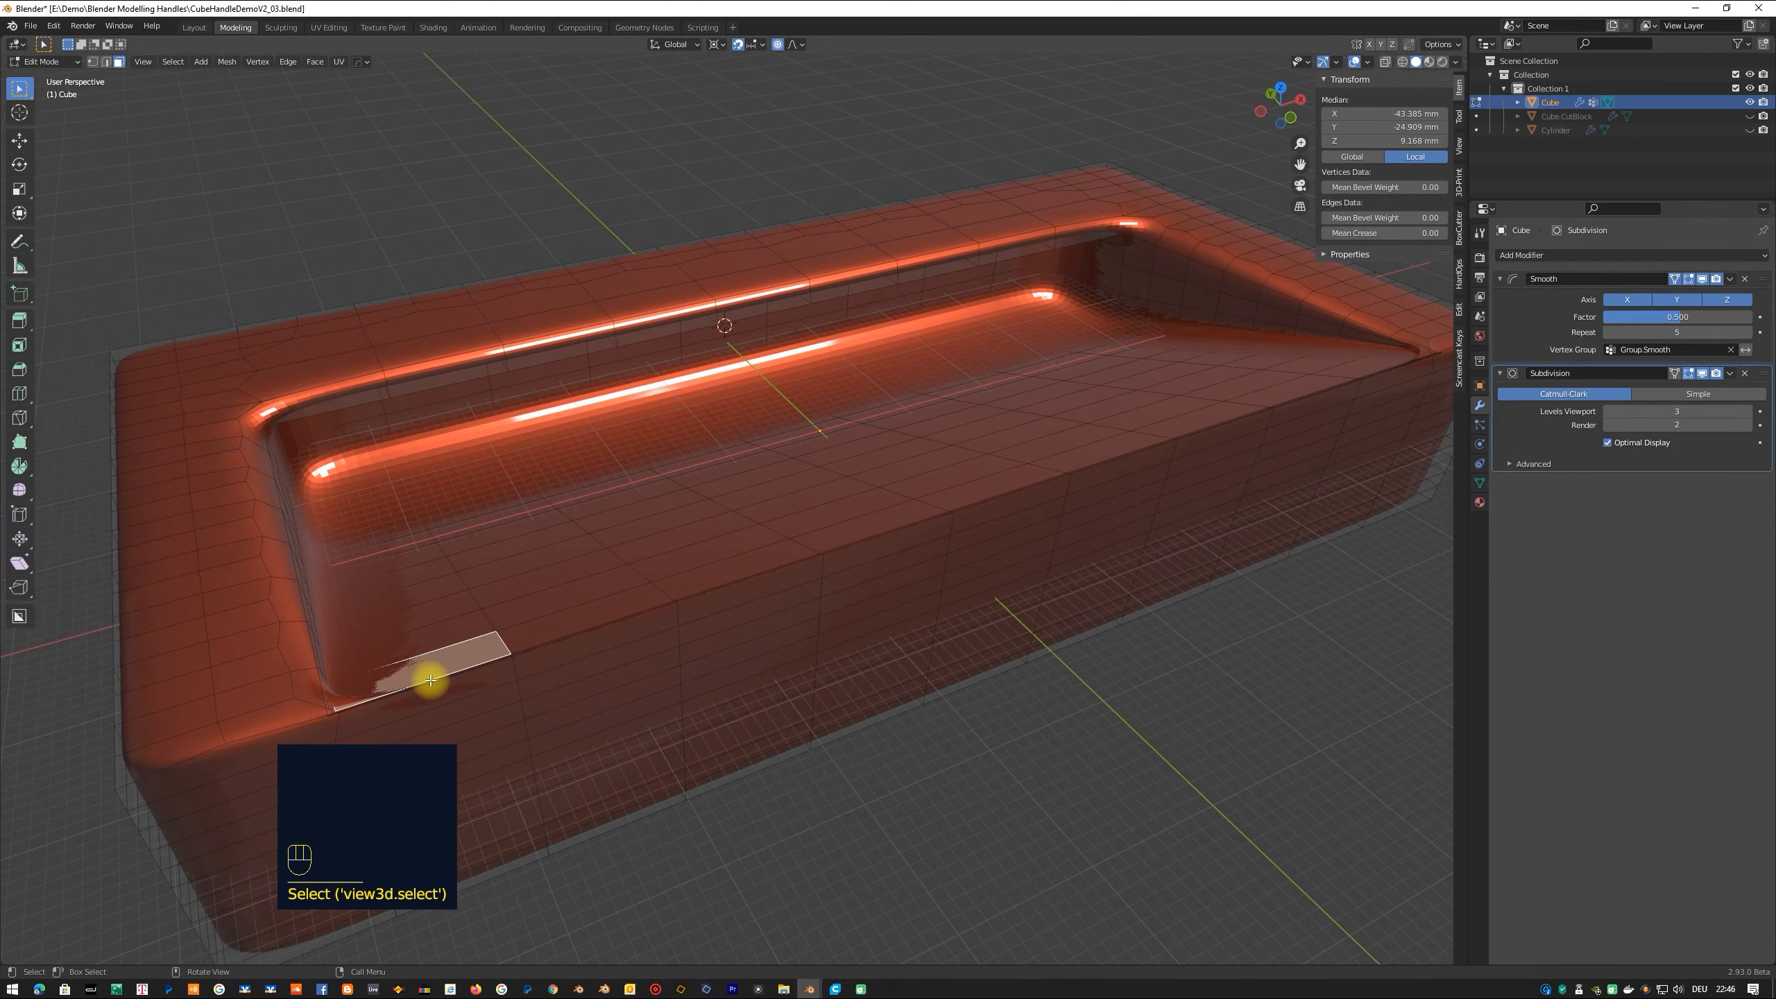
{"action": "key", "text": "2"}
{"action": "left_click", "coordinate": [487, 677]}
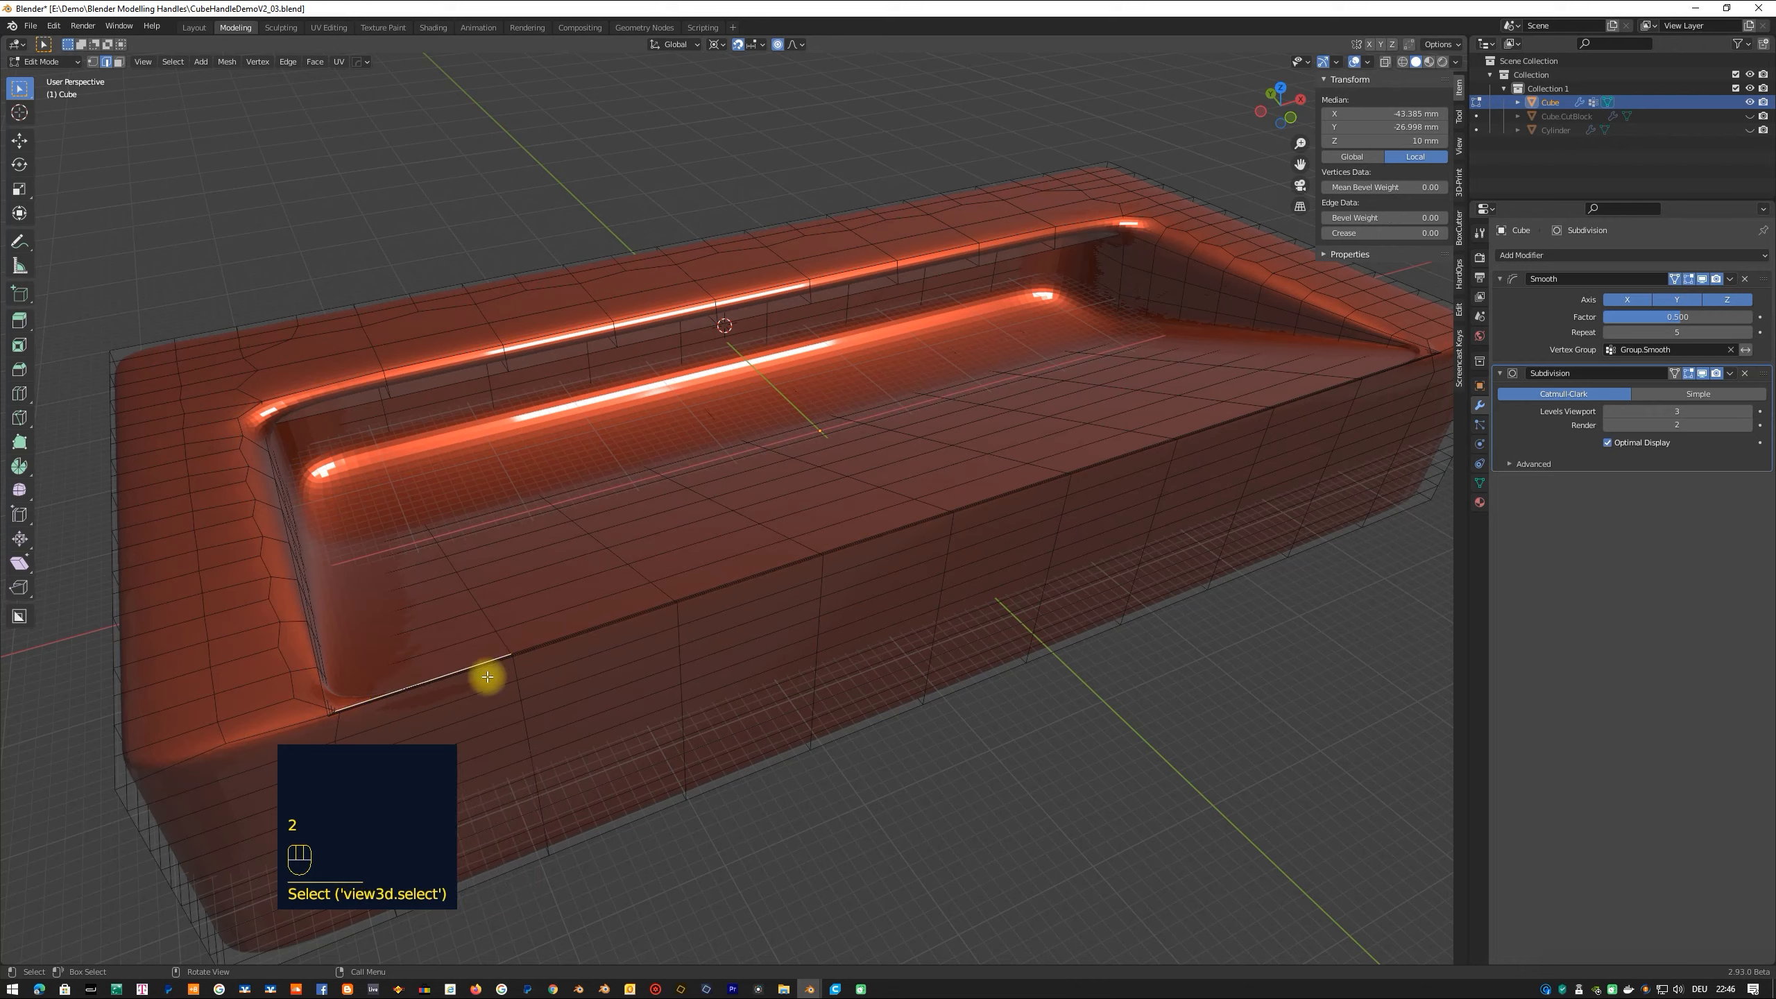
{"action": "left_click", "coordinate": [1393, 363], "text": "ctrl"}
{"action": "middle_click_drag", "start_coordinate": [1395, 364], "coordinate": [929, 465]}
{"action": "key", "text": "g"}
{"action": "left_click", "coordinate": [1166, 518]}
{"action": "left_click", "coordinate": [539, 444], "text": "ctrl"}
{"action": "key", "text": "g"}
{"action": "left_click", "coordinate": [575, 399]}
{"action": "key", "text": "Tab"}
{"action": "scroll", "coordinate": [929, 465], "scroll_direction": "down", "scroll_amount": 2}
{"action": "middle_click_drag", "start_coordinate": [929, 465], "coordinate": [1639, 885]}
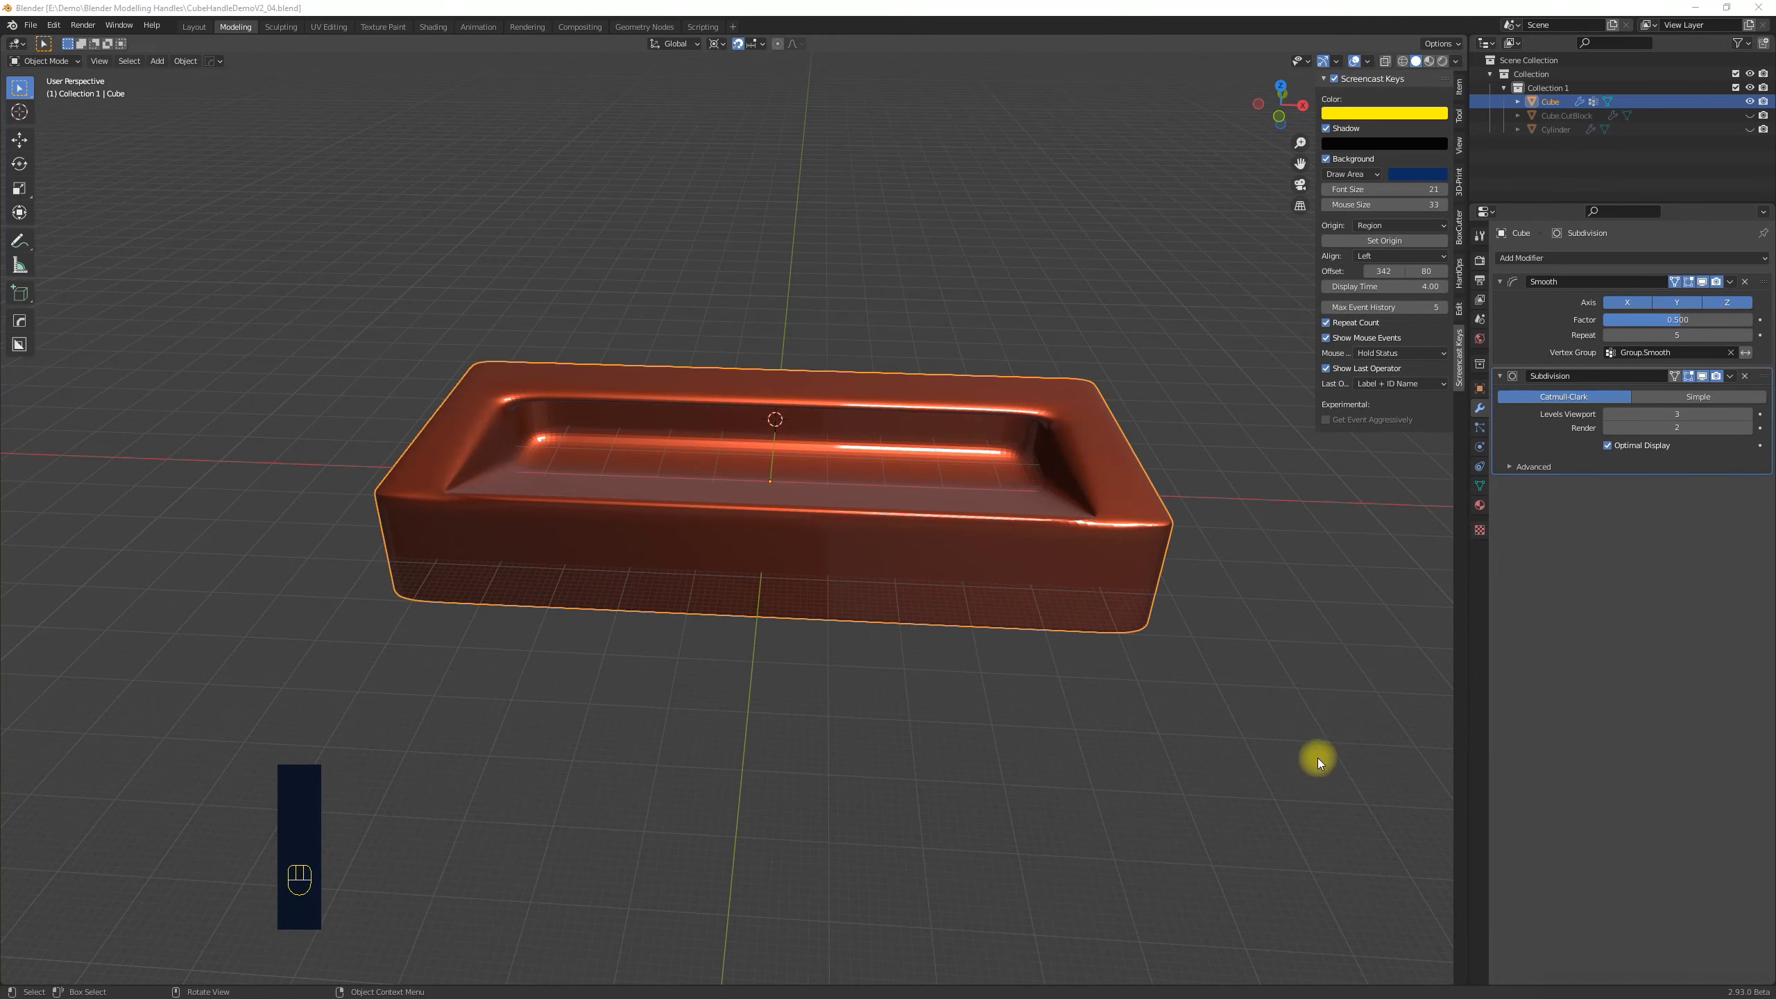
Enter Edit Mode on the block, enable X-ray and switch to the top orthographic view.
{"action": "middle_click_drag", "start_coordinate": [782, 634], "coordinate": [791, 671]}
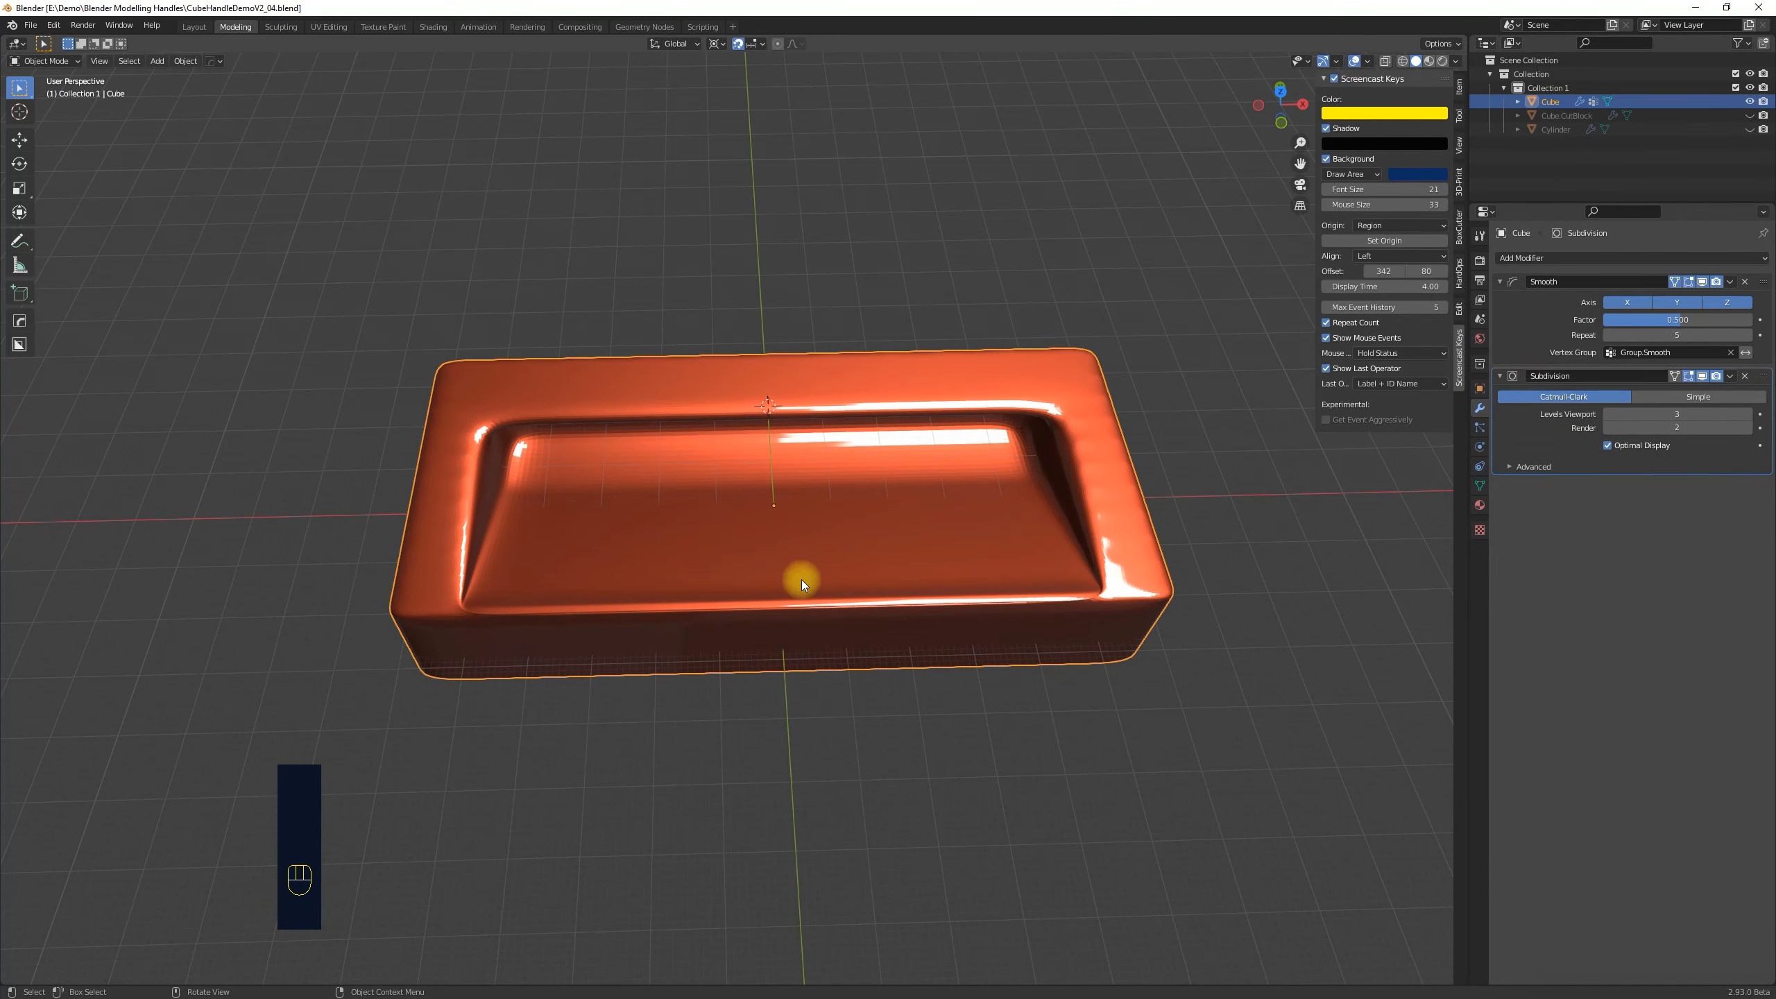
{"action": "mouse_move", "coordinate": [1217, 755]}
{"action": "middle_mouse_down"}
{"action": "mouse_move", "coordinate": [1200, 765]}
{"action": "mouse_move", "coordinate": [1213, 756]}
{"action": "middle_mouse_up"}
{"action": "key", "text": "Tab"}
{"action": "key", "text": "Tab"}
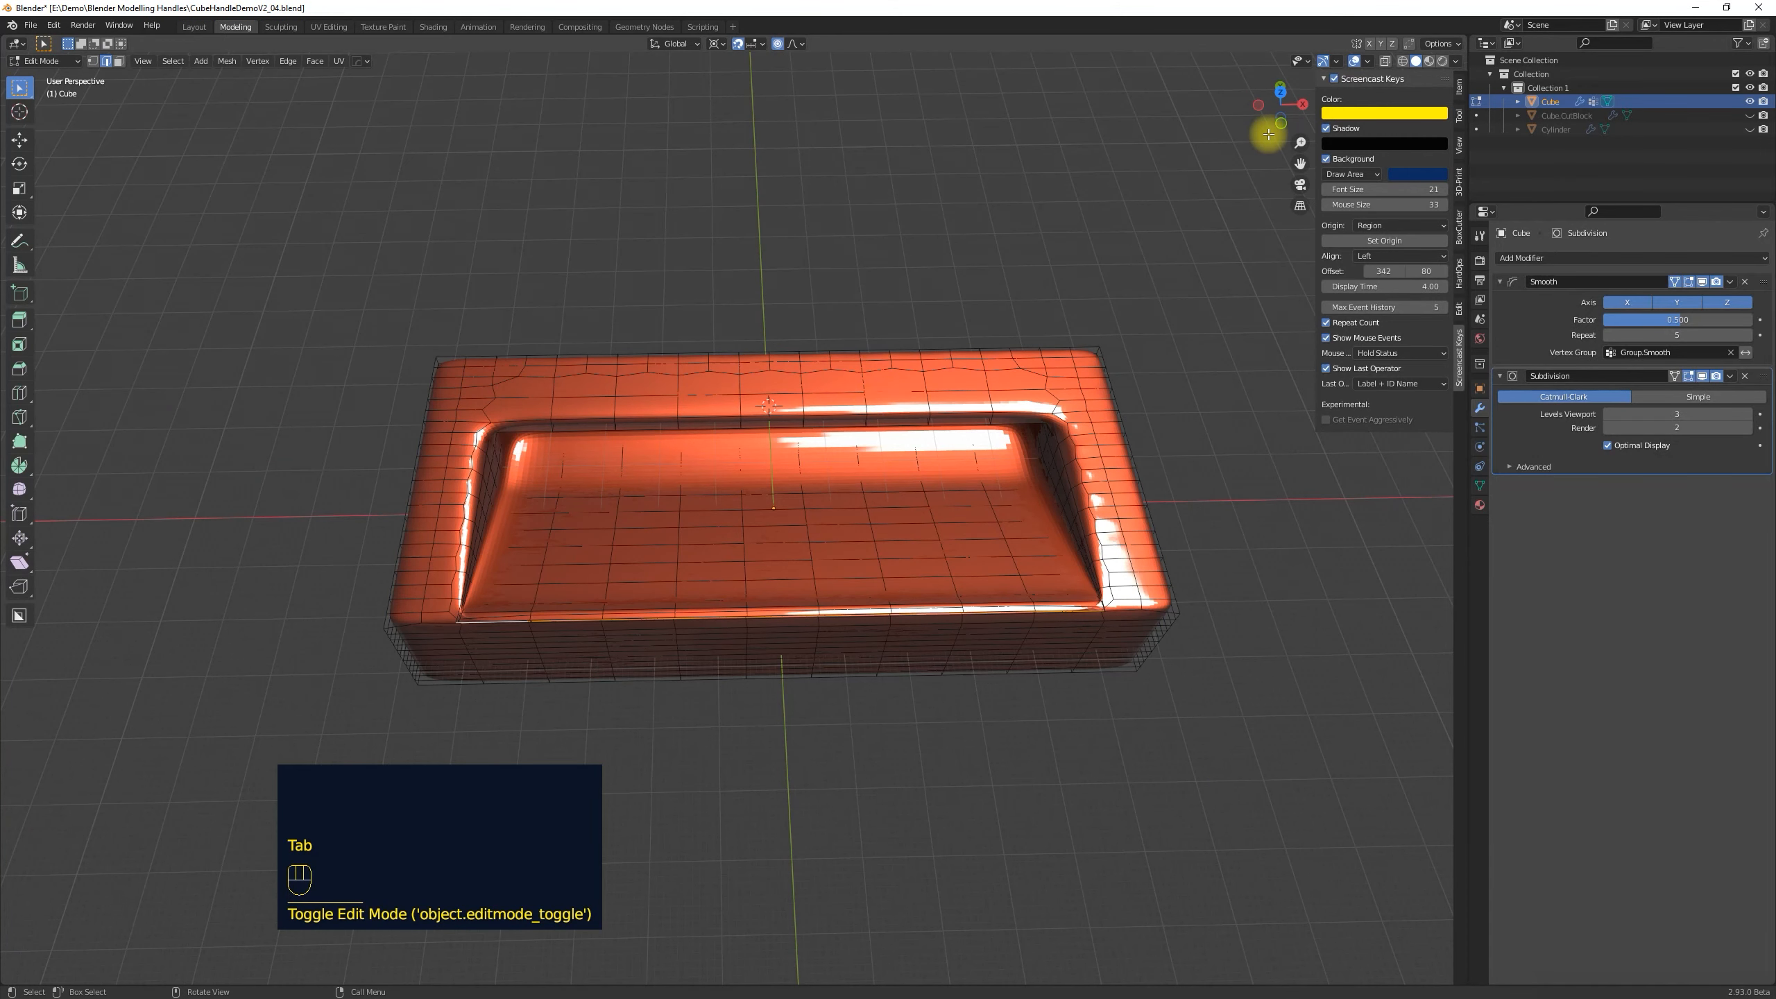
{"action": "key", "text": "alt+z"}
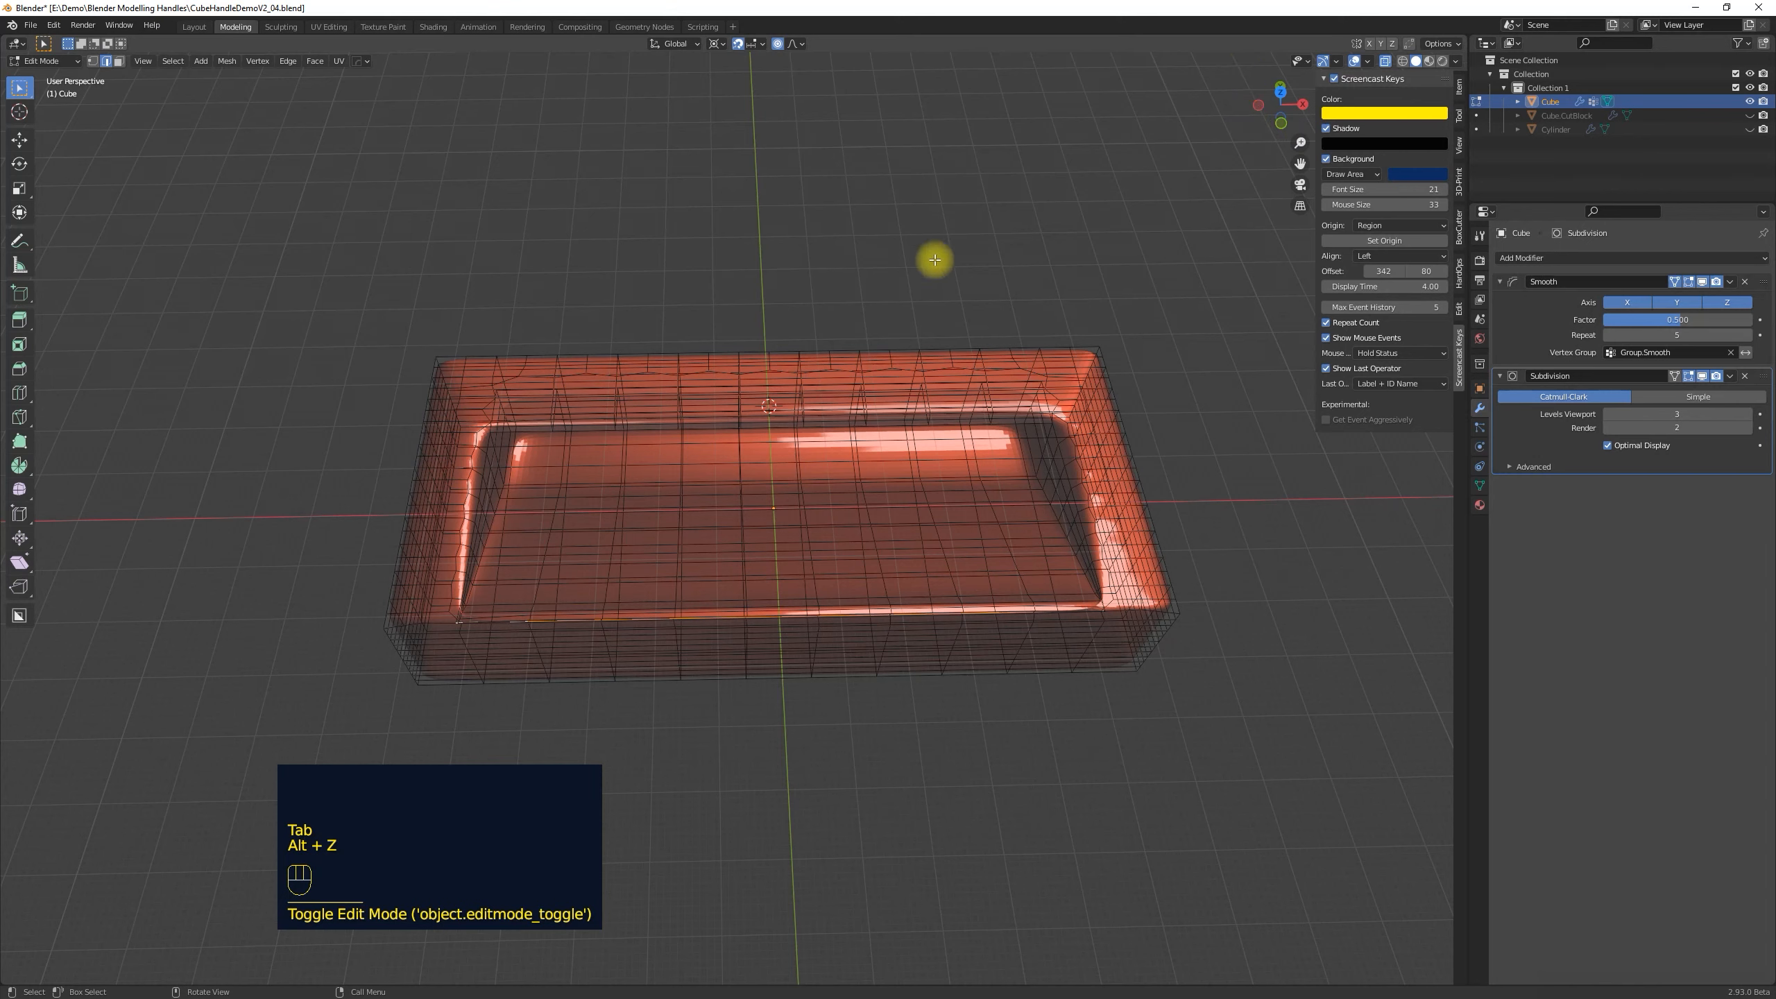
{"action": "key", "text": "KP_7"}
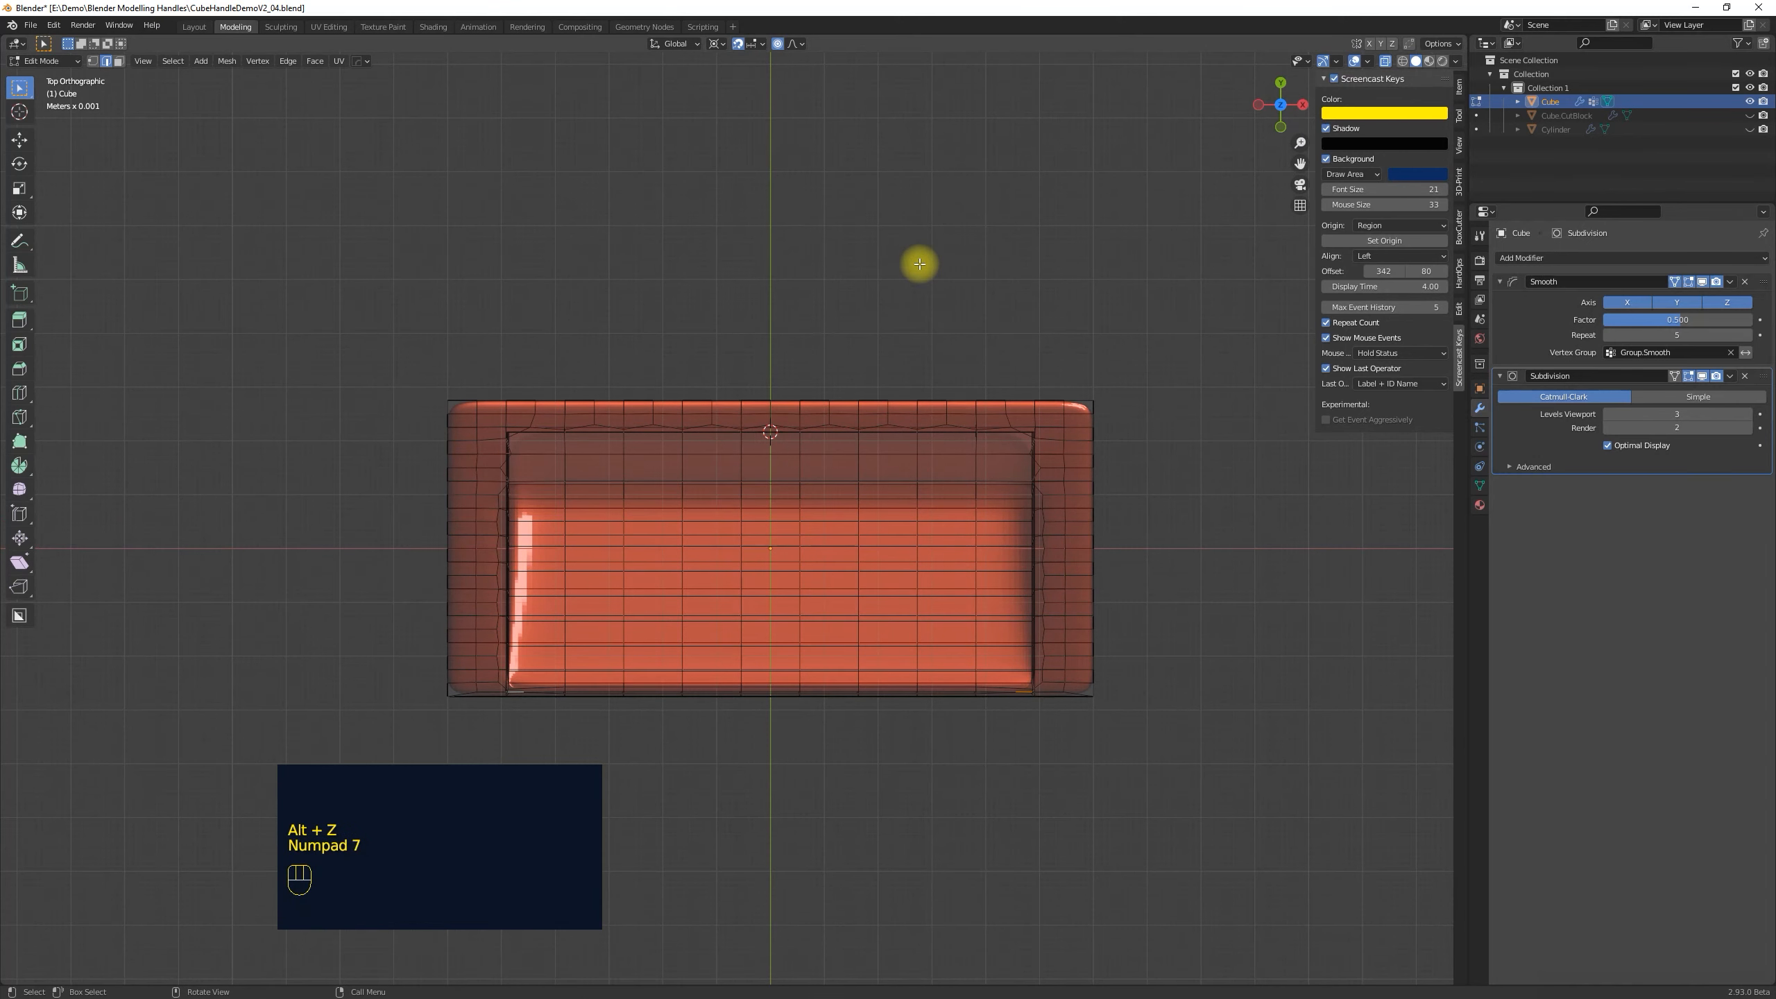
Try to delete the box-selected right half of the block, and undo the deletion.
{"action": "left_click_drag", "start_coordinate": [797, 372], "coordinate": [1180, 802]}
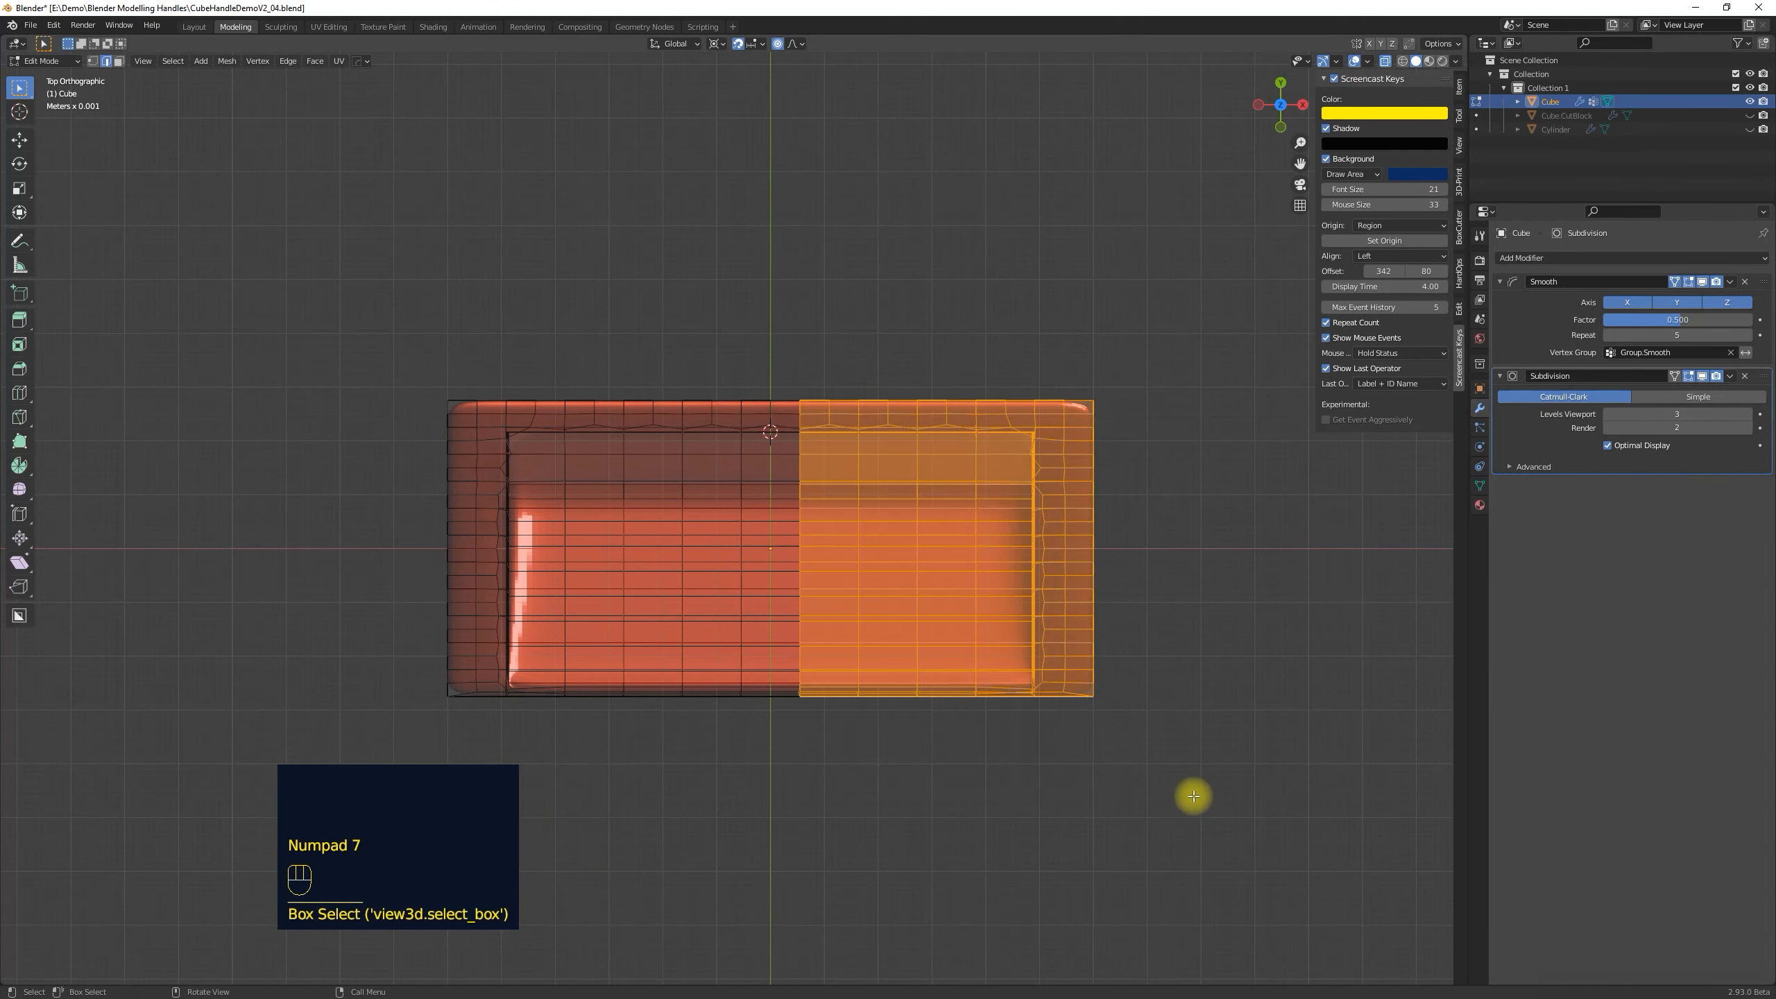
{"action": "key", "text": "Delete"}
{"action": "left_click", "coordinate": [1193, 798]}
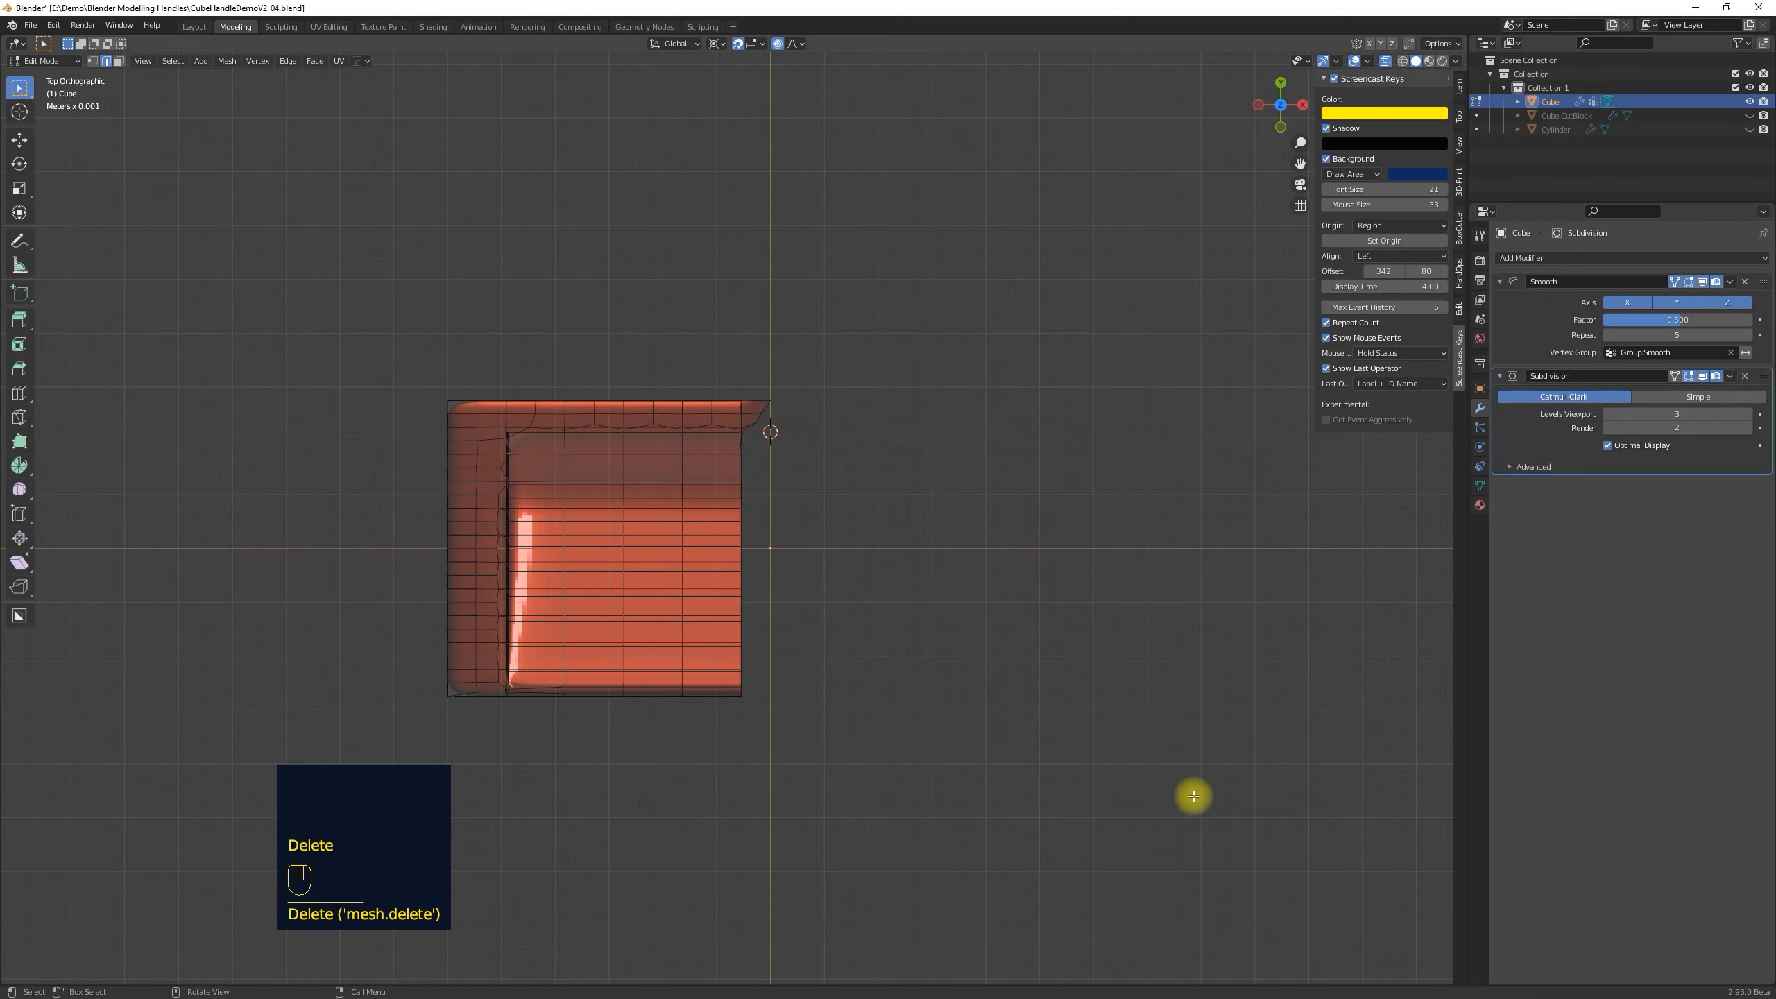
{"action": "key", "text": "ctrl+z"}
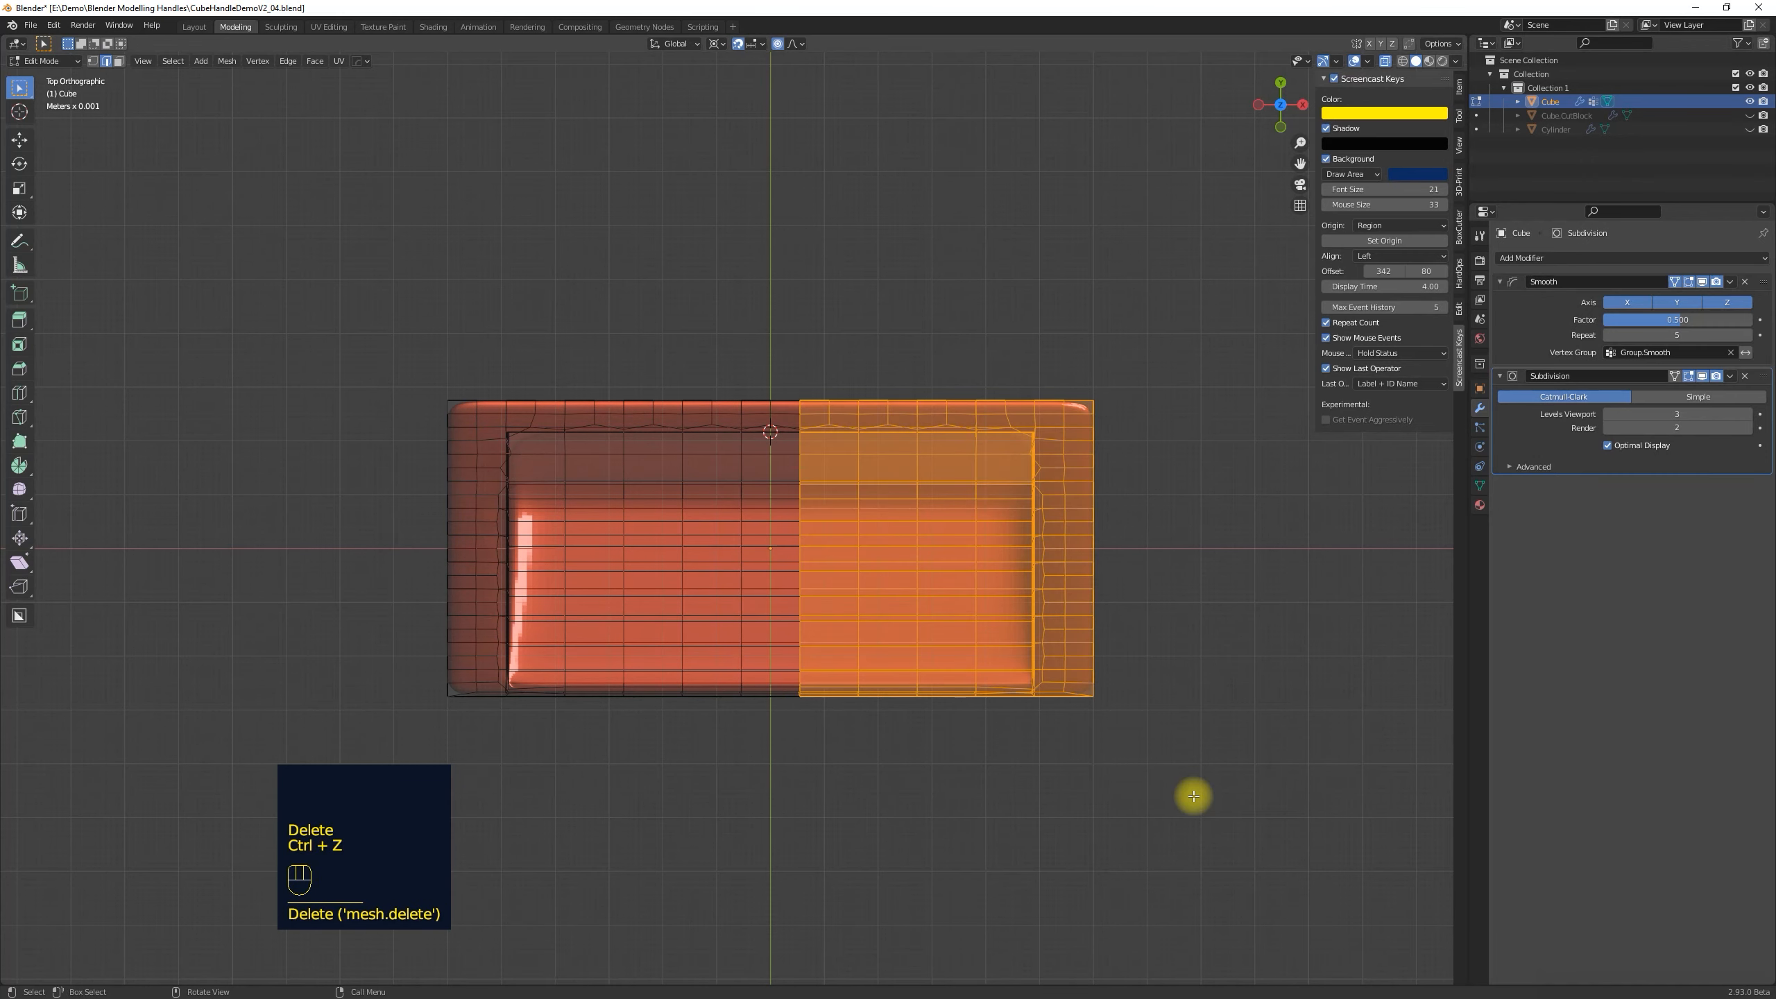
Try box-selecting the block's right half up to the centre line in edge and face selection modes.
{"action": "mouse_move", "coordinate": [1183, 772]}
{"action": "middle_mouse_down"}
{"action": "mouse_move", "coordinate": [1165, 547]}
{"action": "mouse_move", "coordinate": [1181, 776]}
{"action": "middle_mouse_up"}
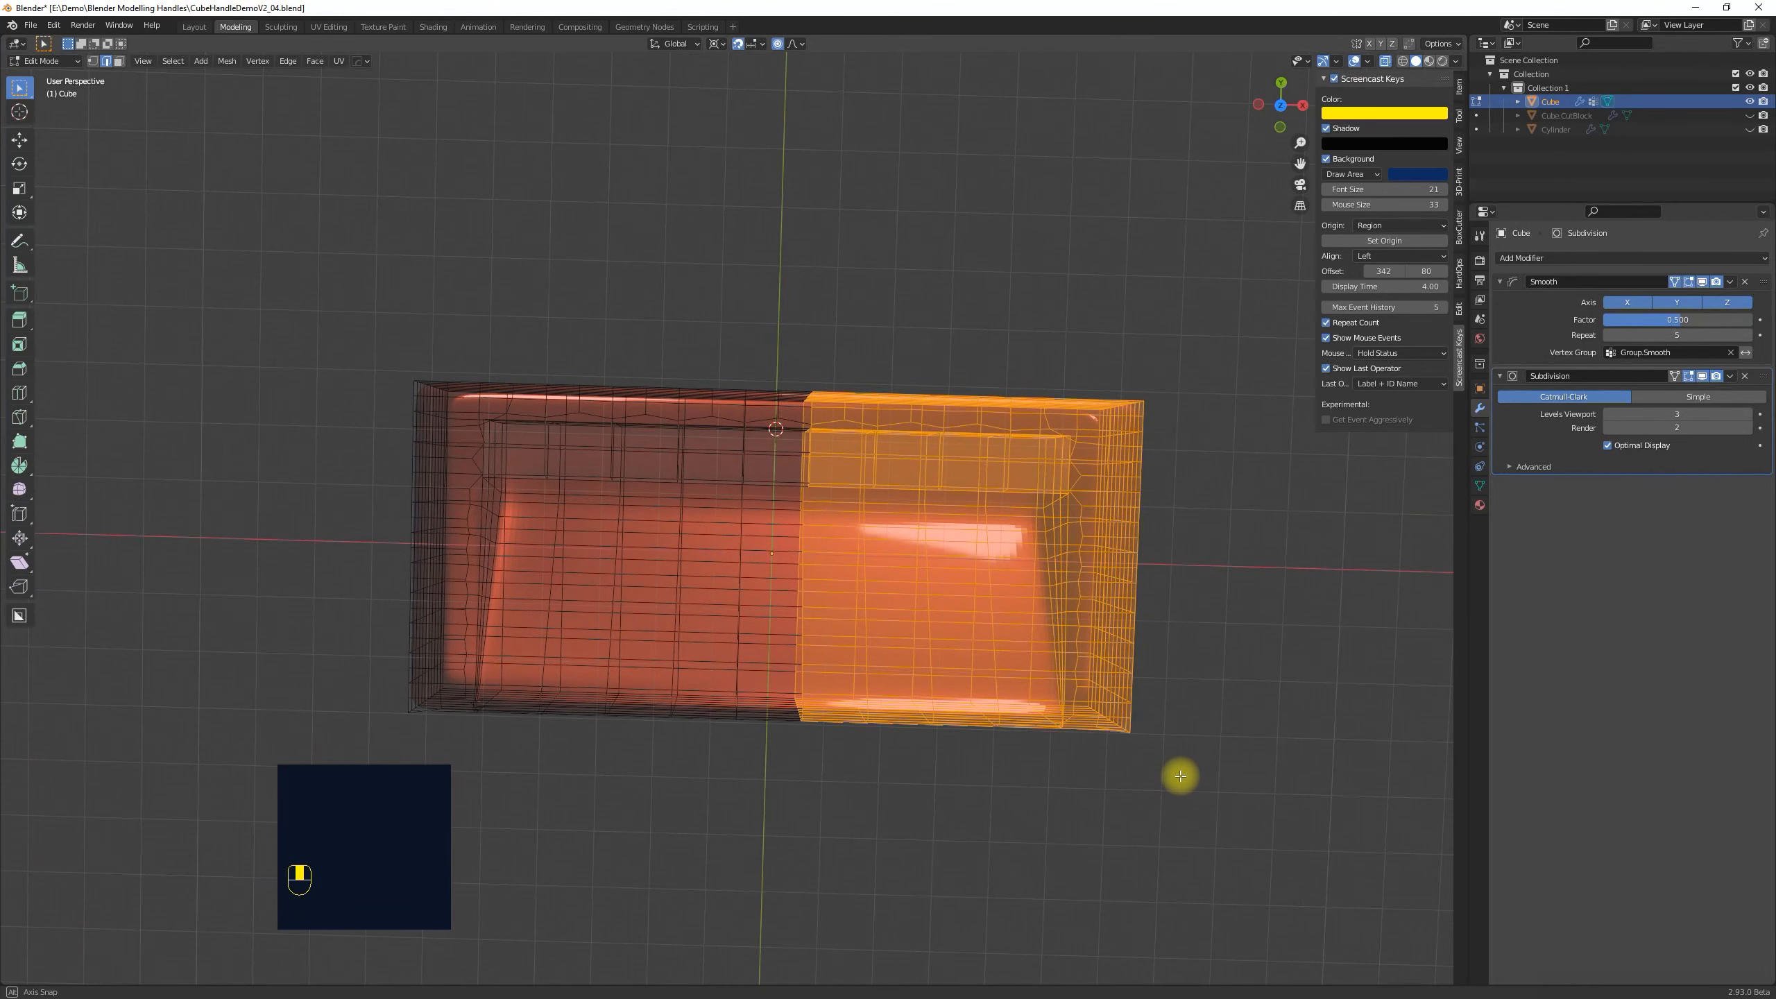
{"action": "key", "text": "Delete"}
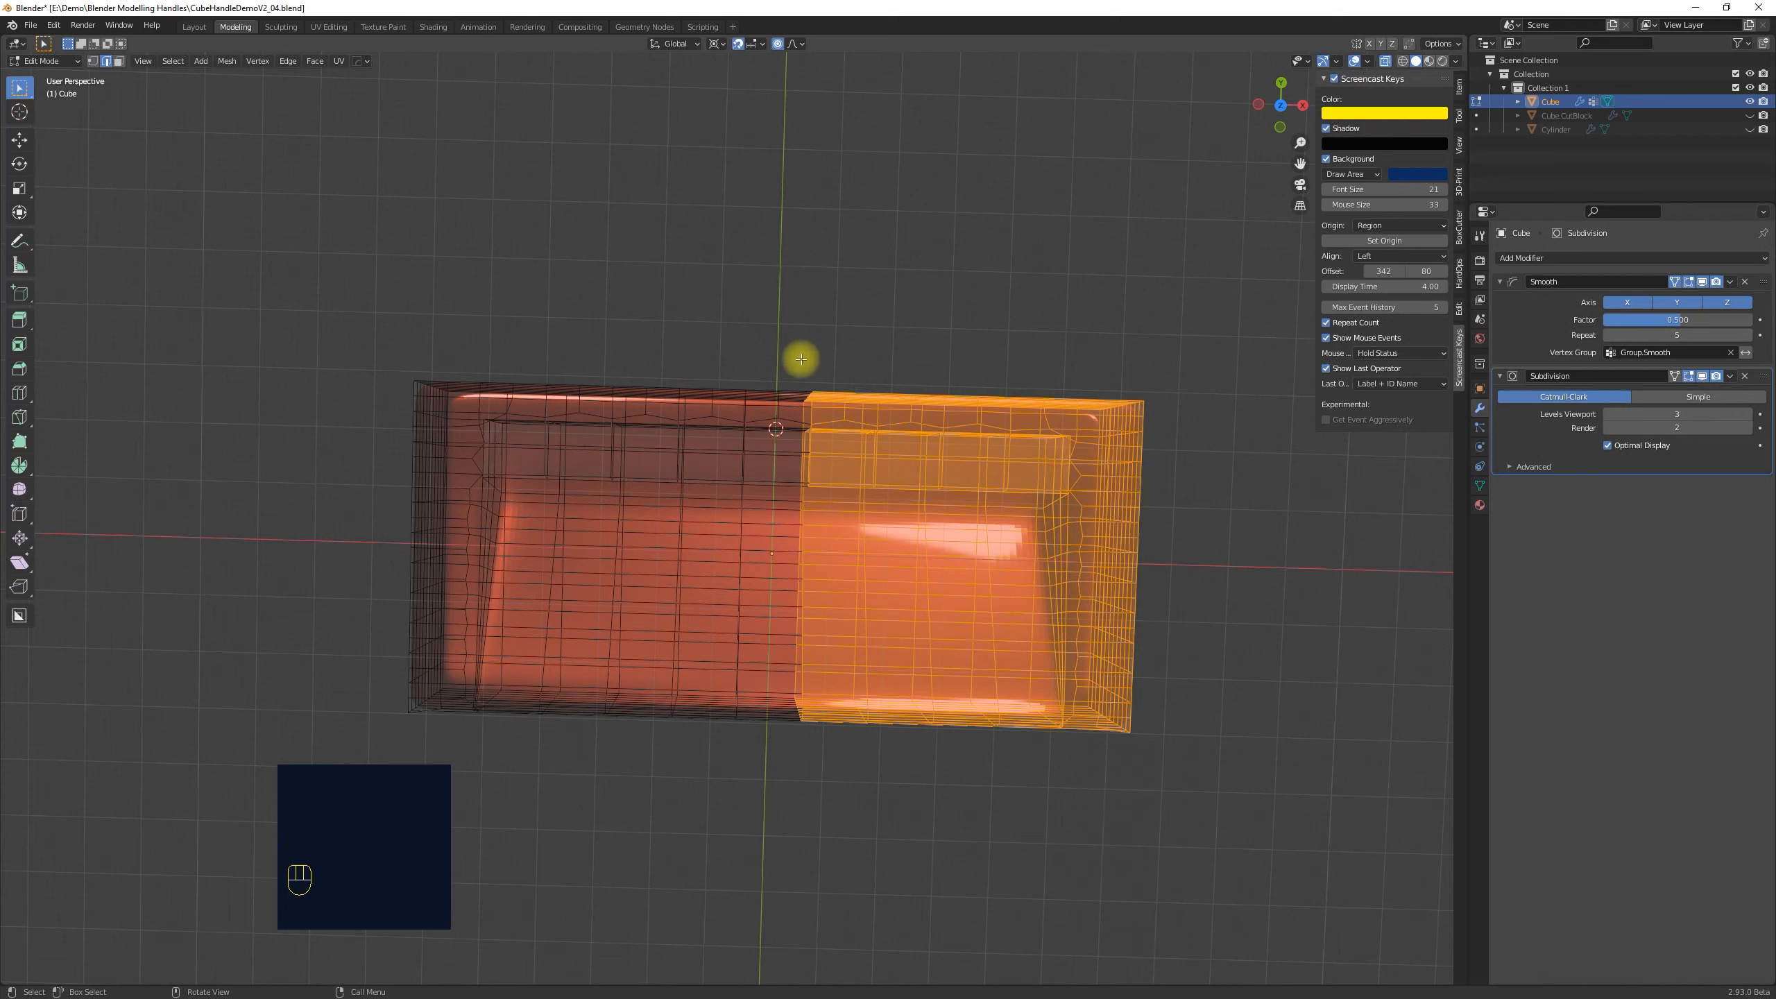
{"action": "left_click_drag", "start_coordinate": [851, 461], "coordinate": [1152, 823]}
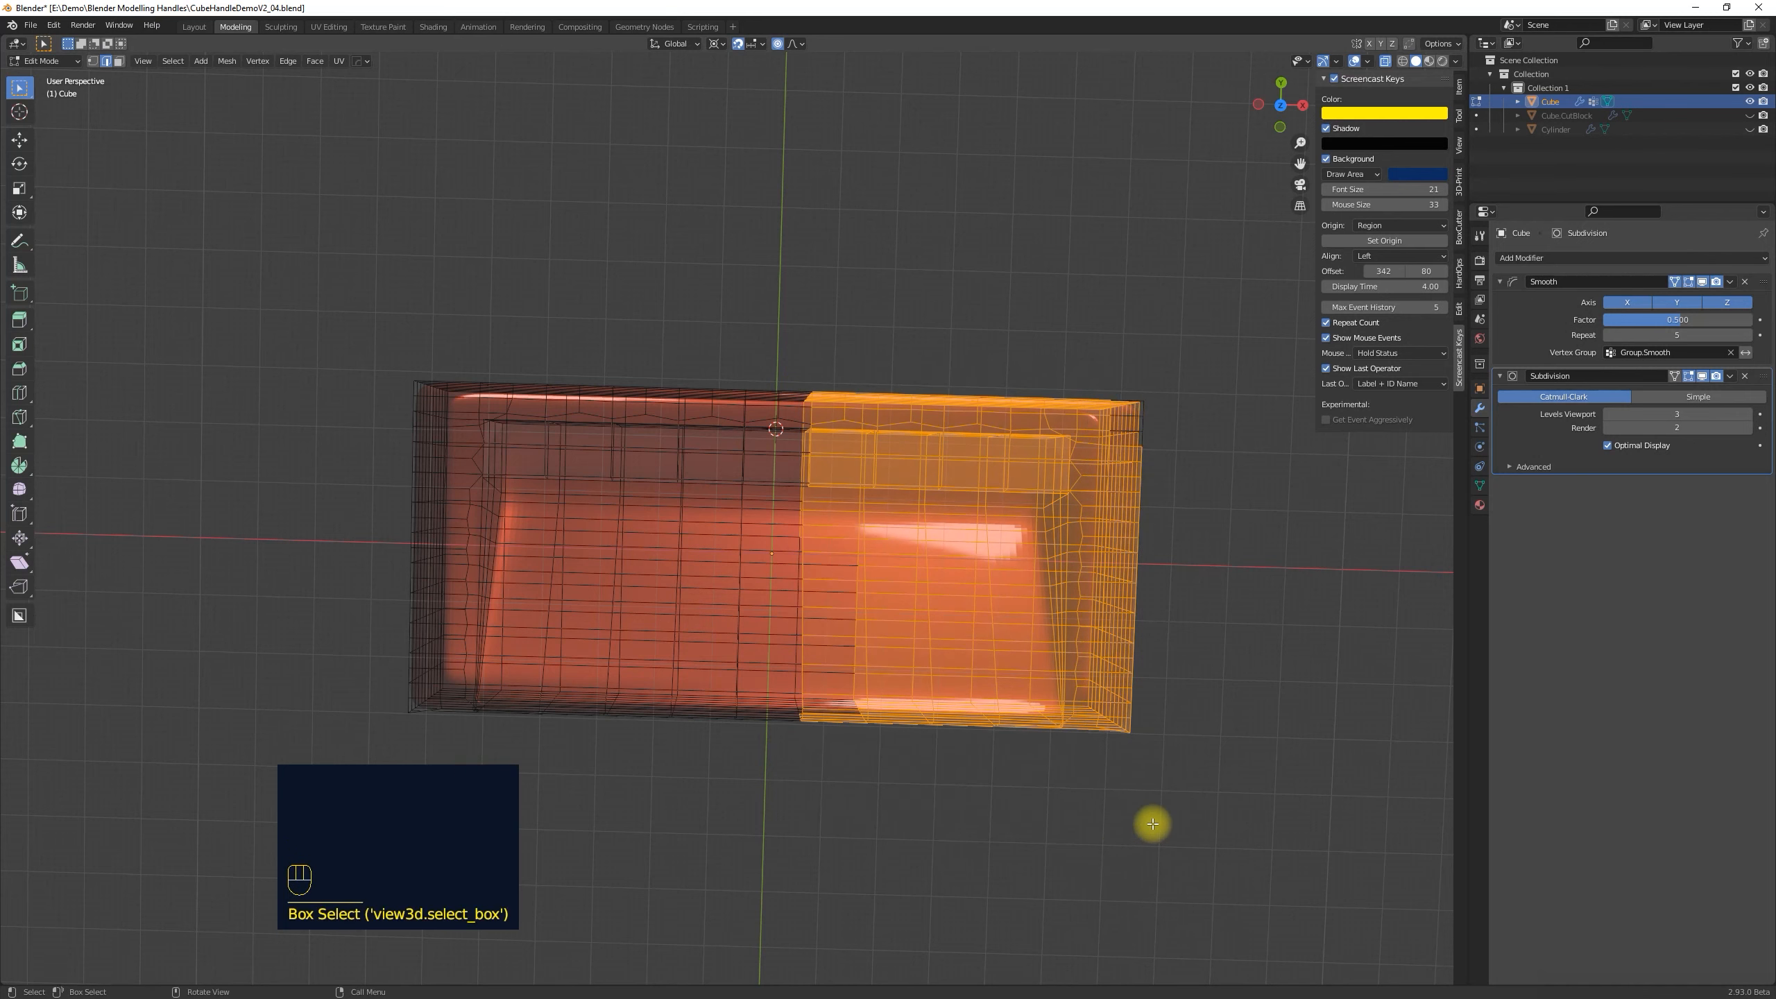
{"action": "key", "text": "KP_7"}
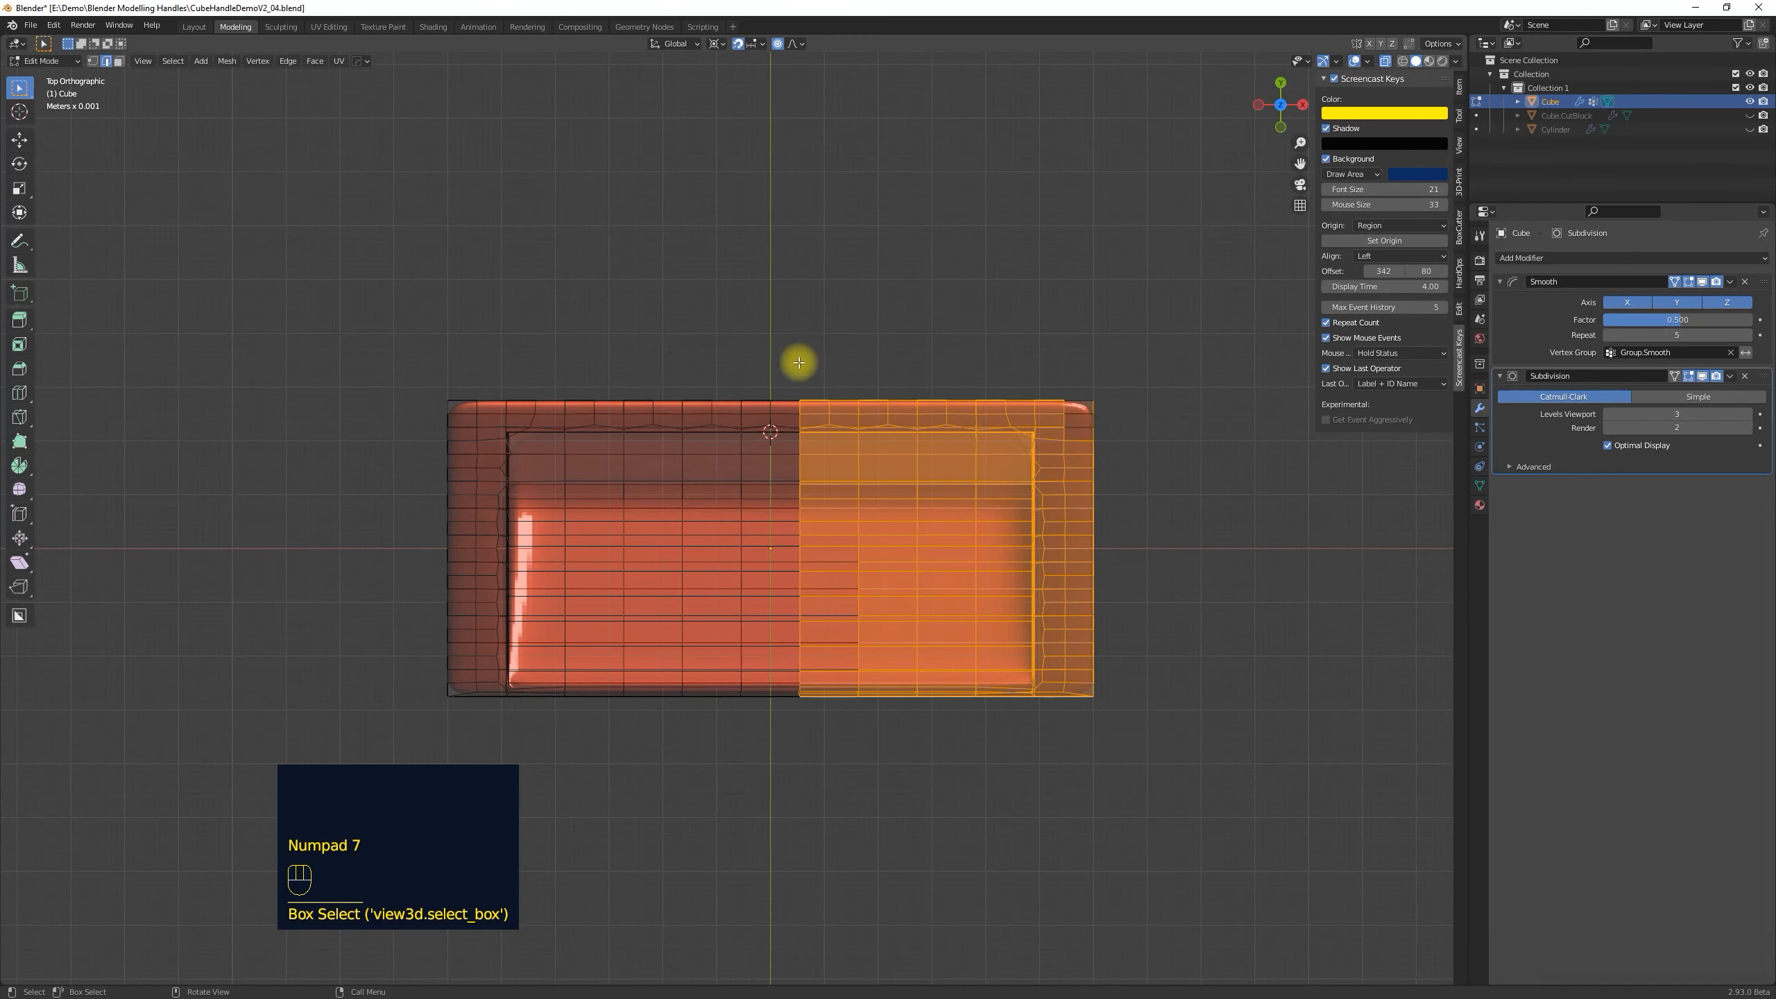
{"action": "left_click_drag", "start_coordinate": [782, 378], "coordinate": [1184, 794]}
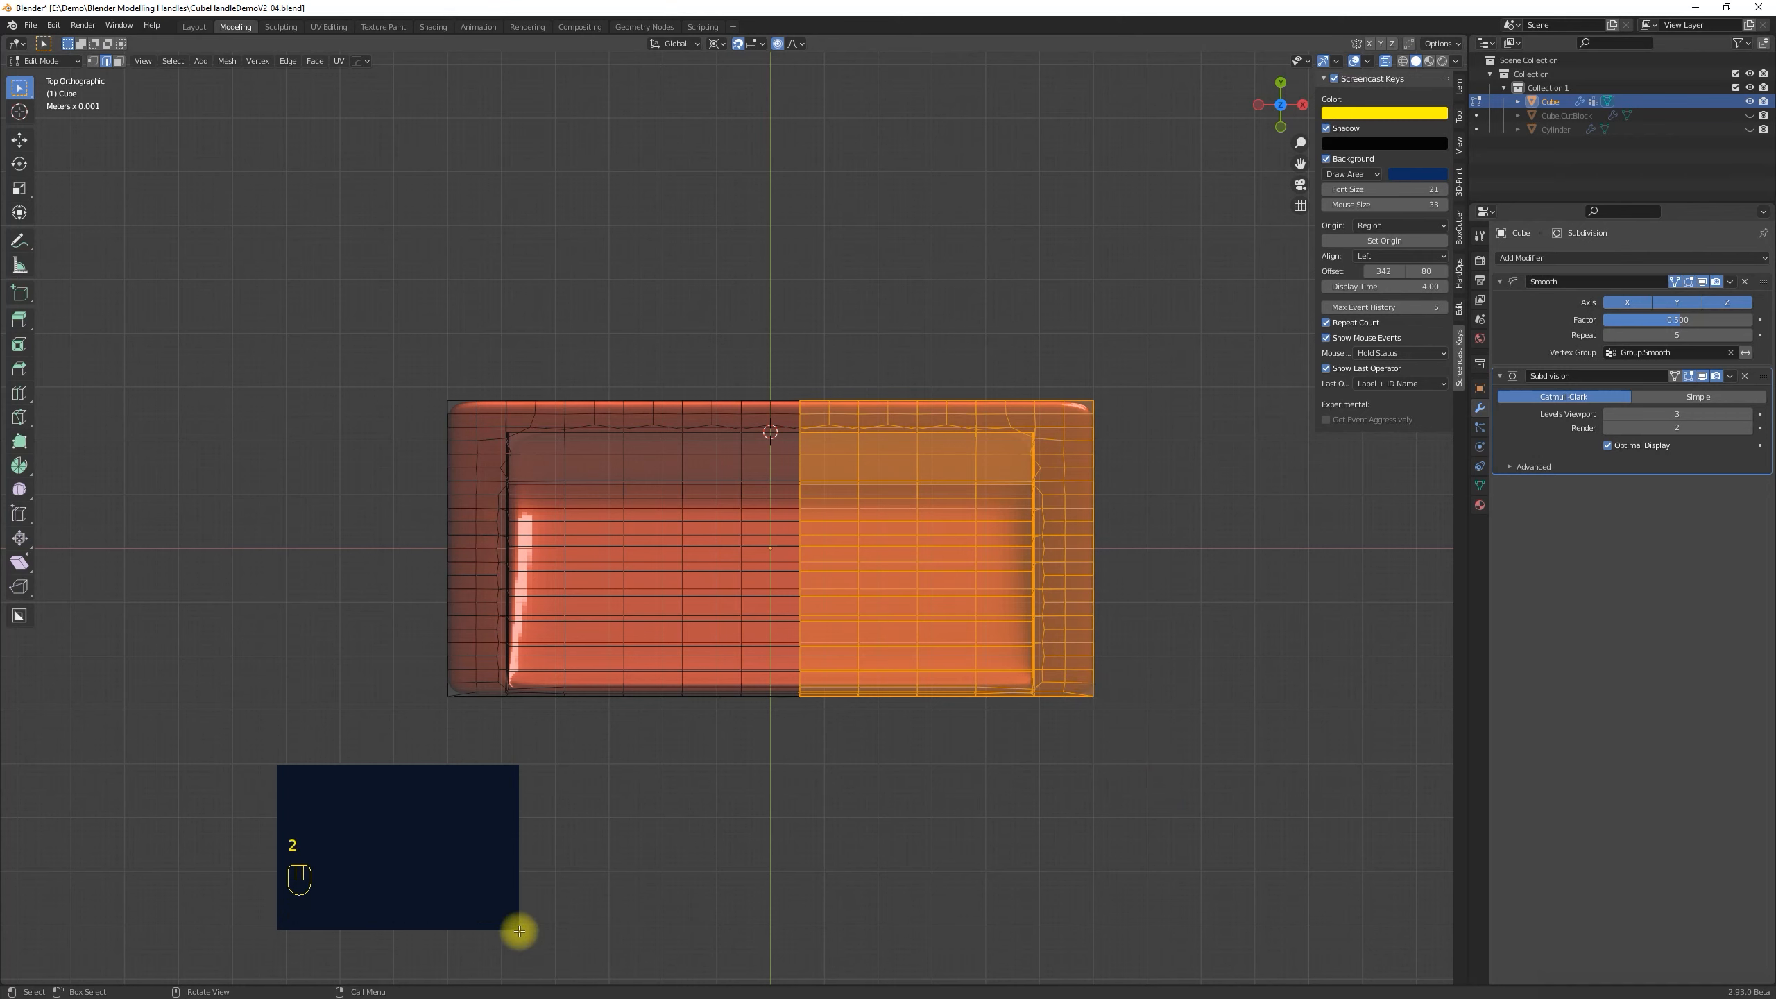
{"action": "key", "text": "3"}
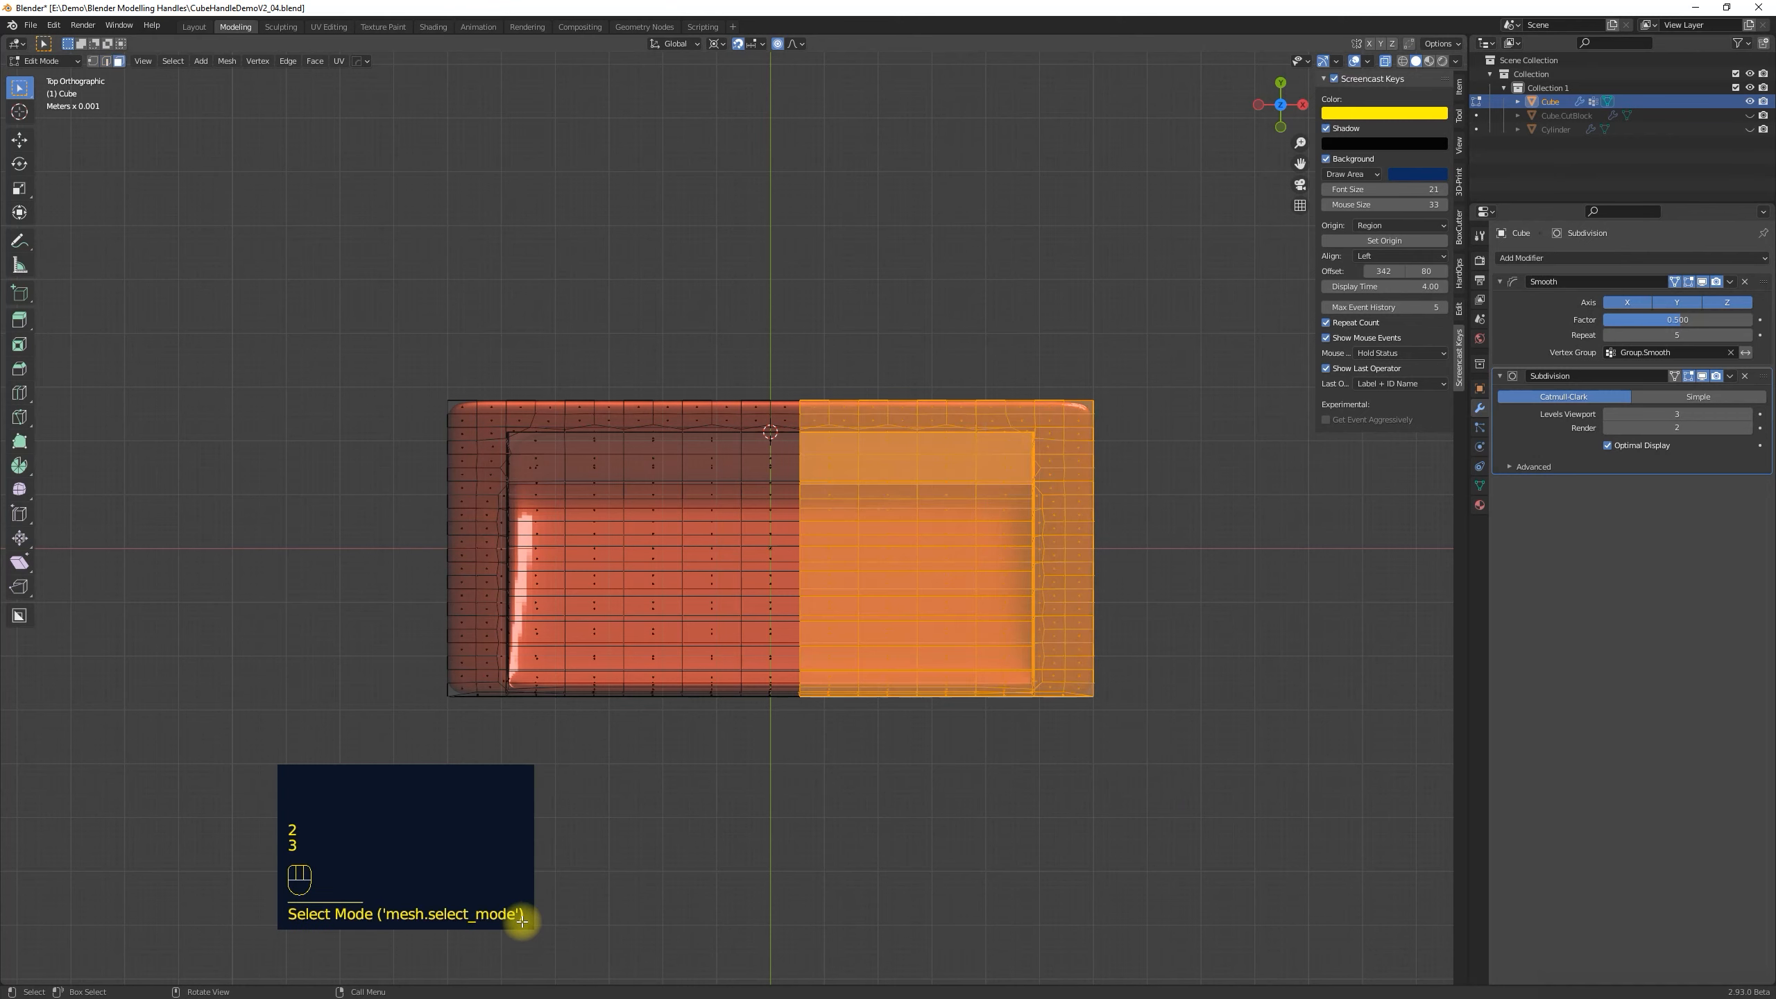
{"action": "left_click_drag", "start_coordinate": [840, 446], "coordinate": [1217, 842]}
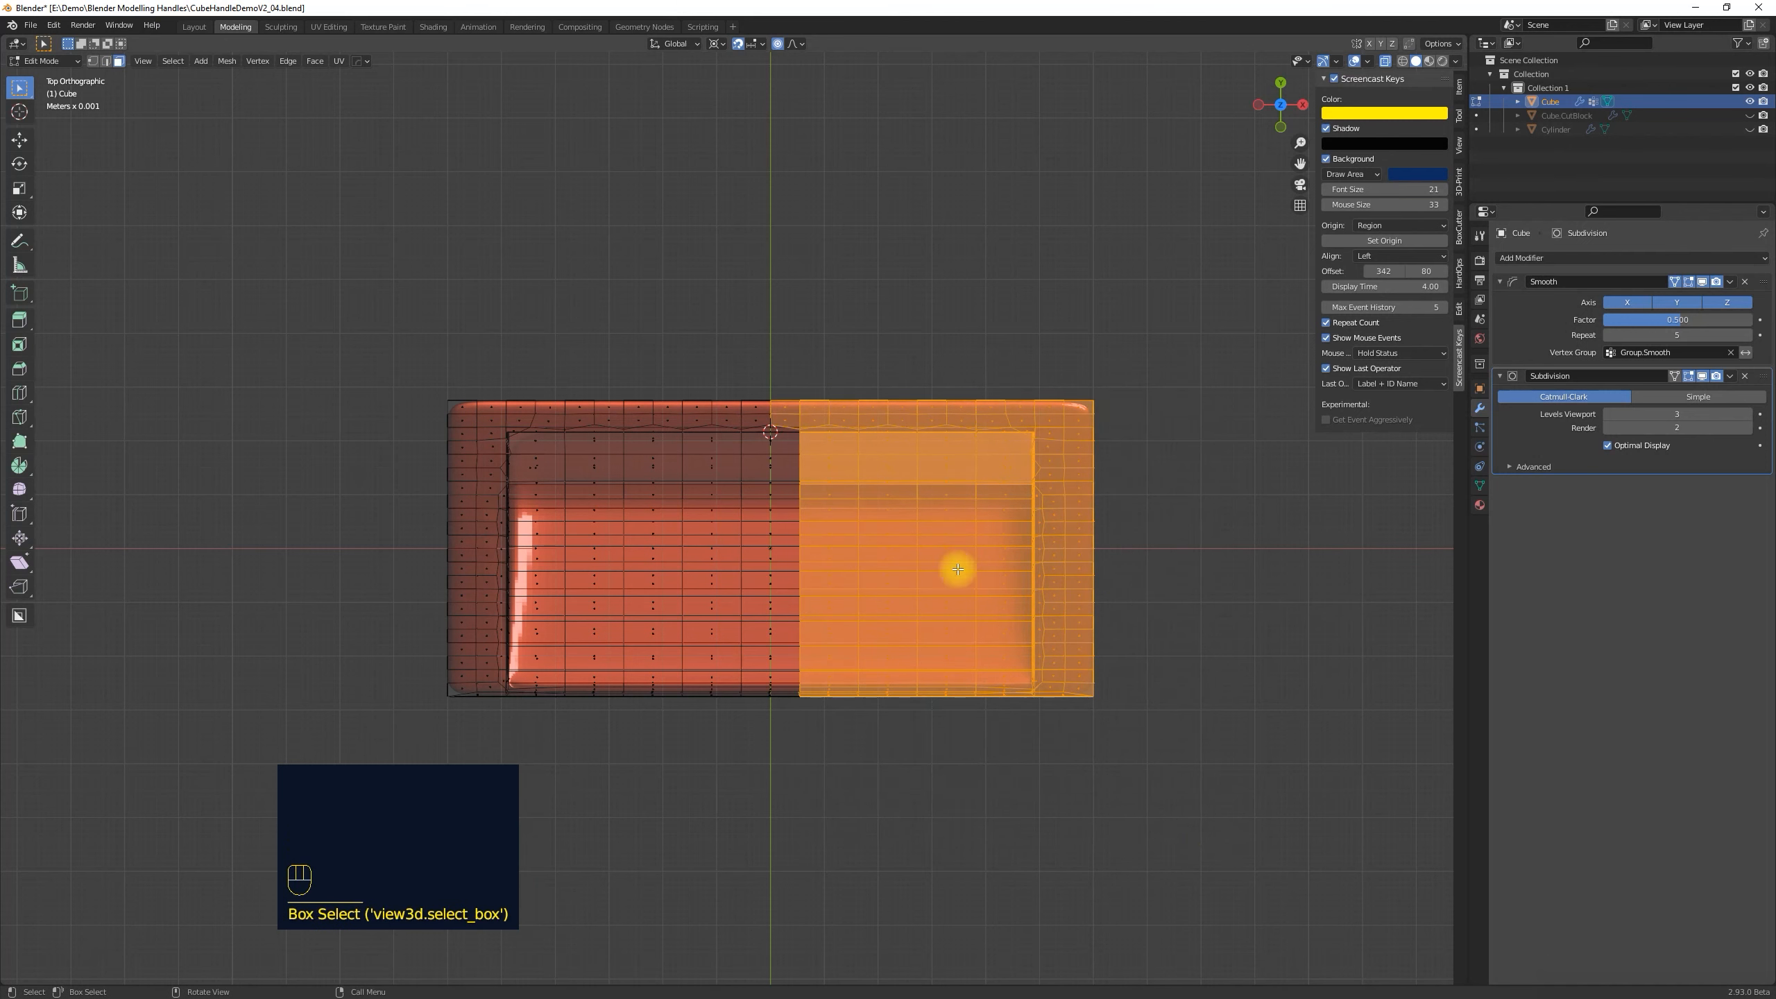
{"action": "left_click_drag", "start_coordinate": [821, 416], "coordinate": [1159, 805]}
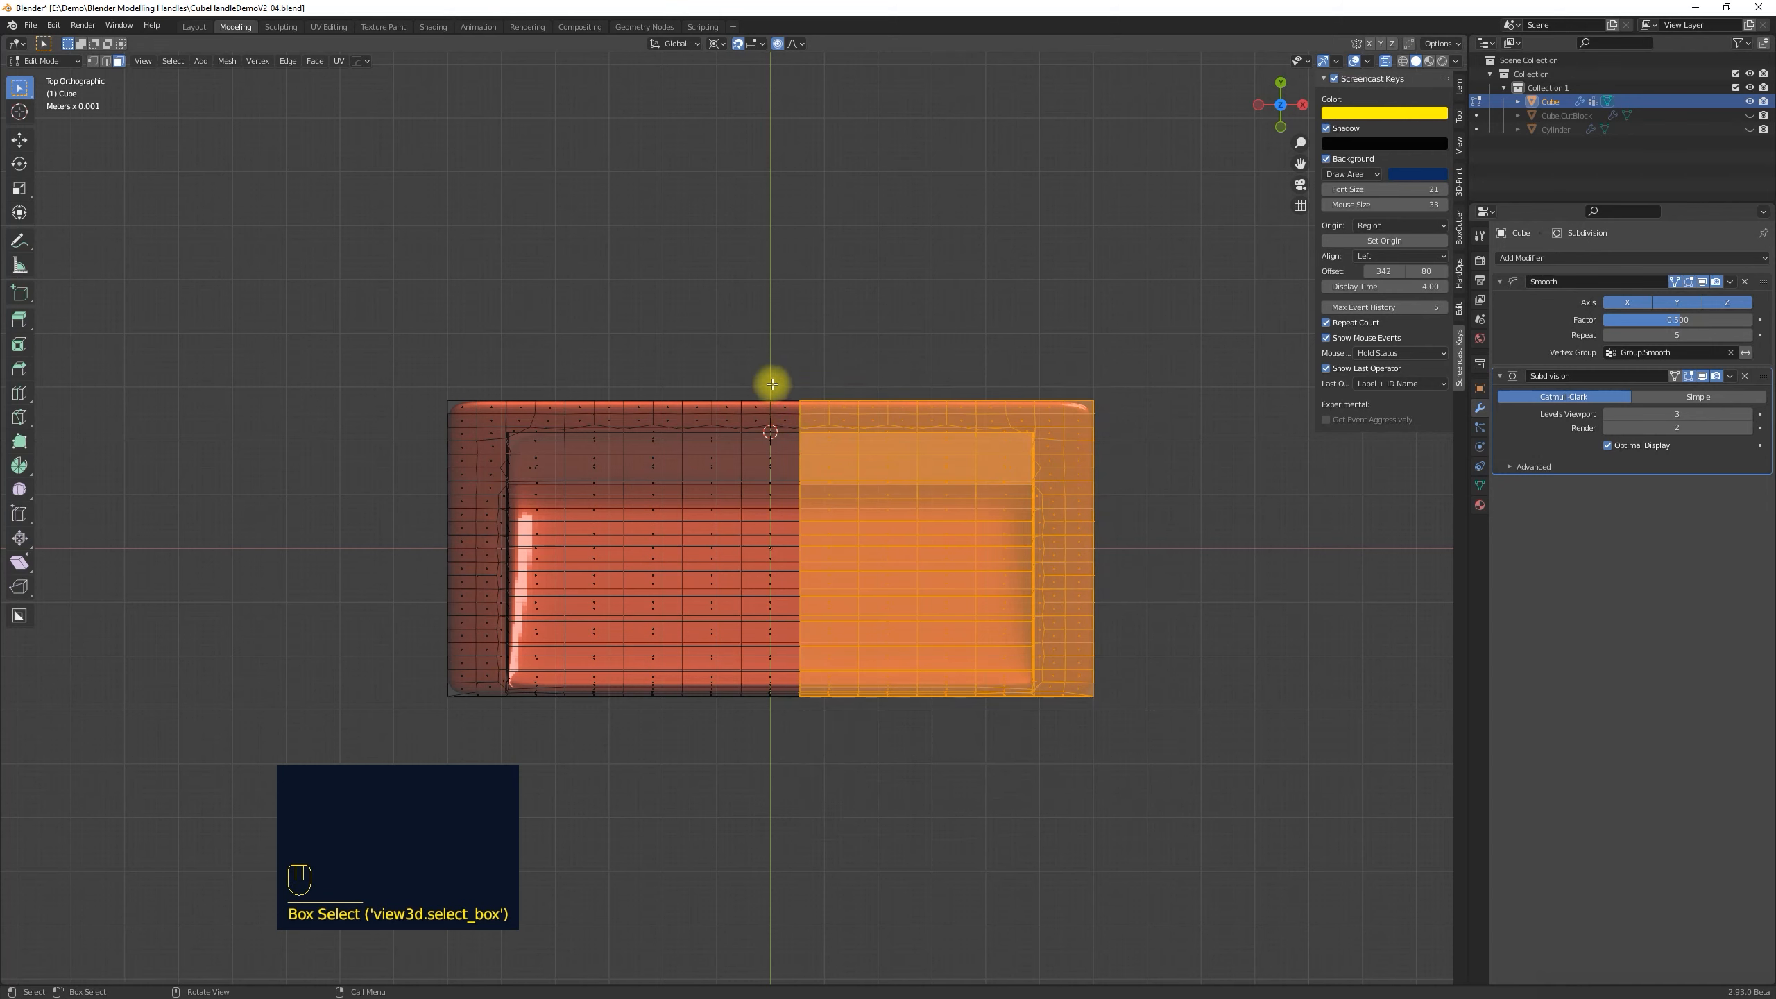
{"action": "left_click_drag", "start_coordinate": [1001, 665], "coordinate": [1169, 803]}
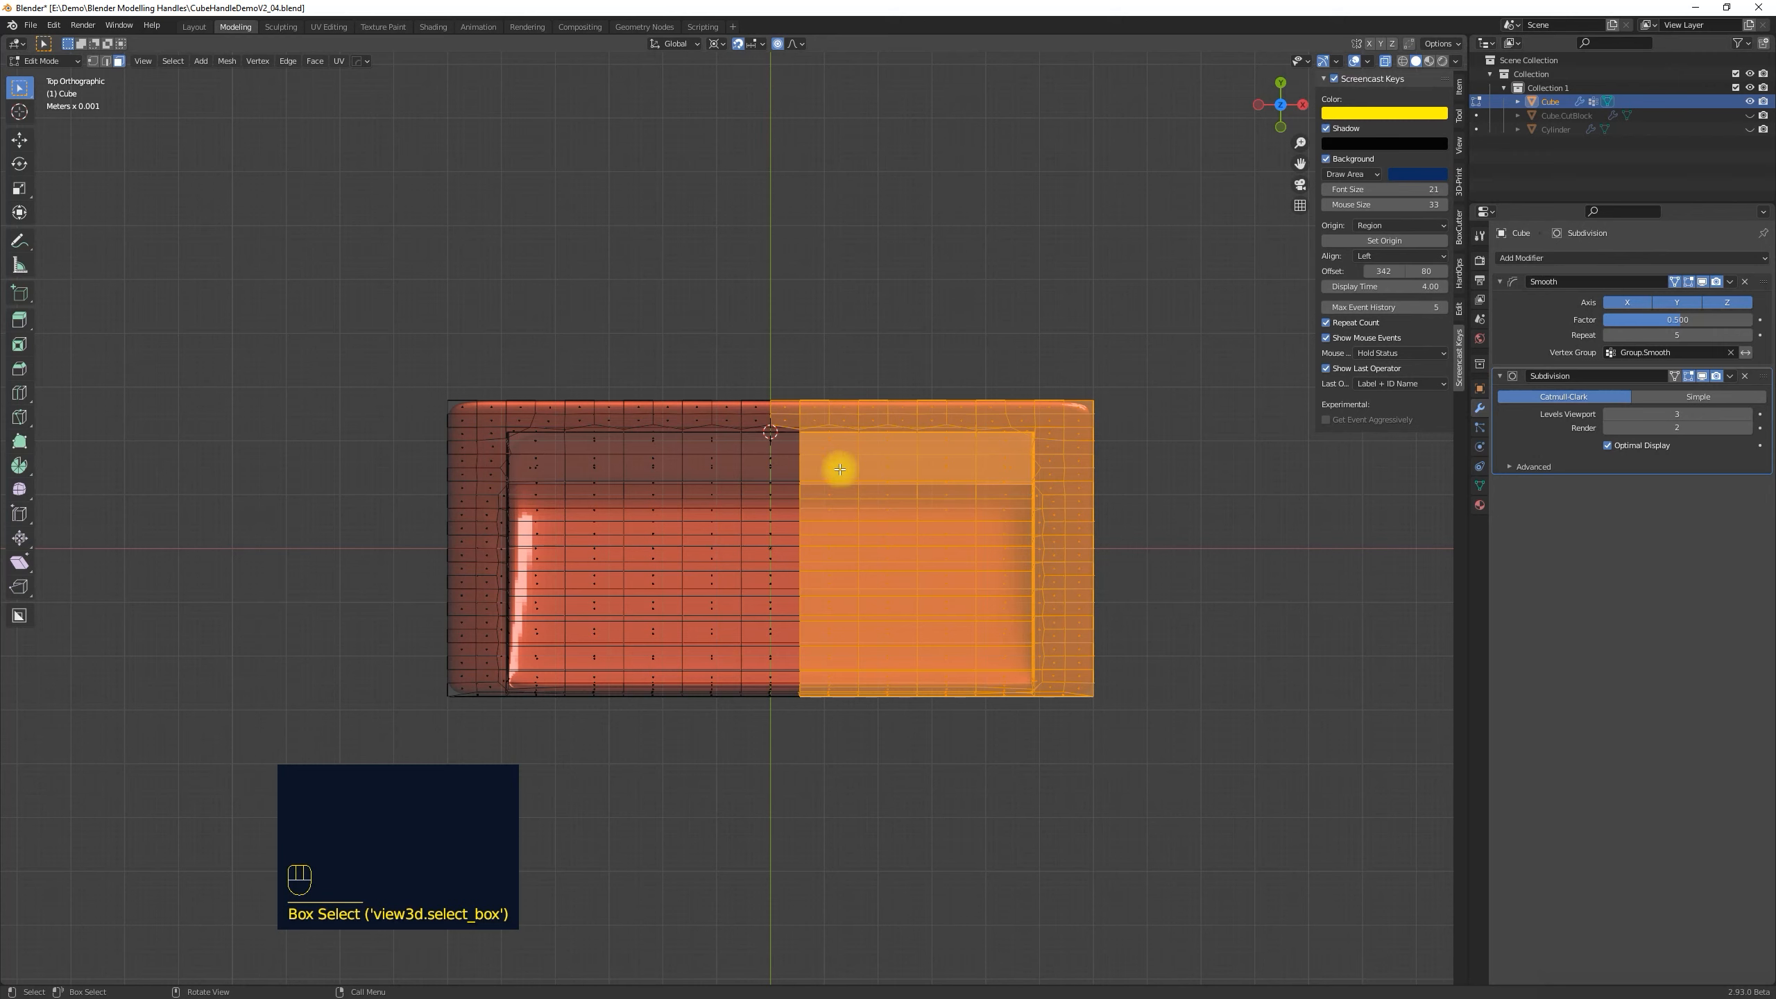
{"action": "left_click", "coordinate": [809, 360]}
{"action": "left_click_drag", "start_coordinate": [804, 361], "coordinate": [1167, 805]}
{"action": "key", "text": "ctrl+z"}
Add one unslid loop cut across the middle of the block's length.
{"action": "middle_click_drag", "start_coordinate": [1168, 806], "coordinate": [864, 766]}
{"action": "left_click", "coordinate": [864, 766]}
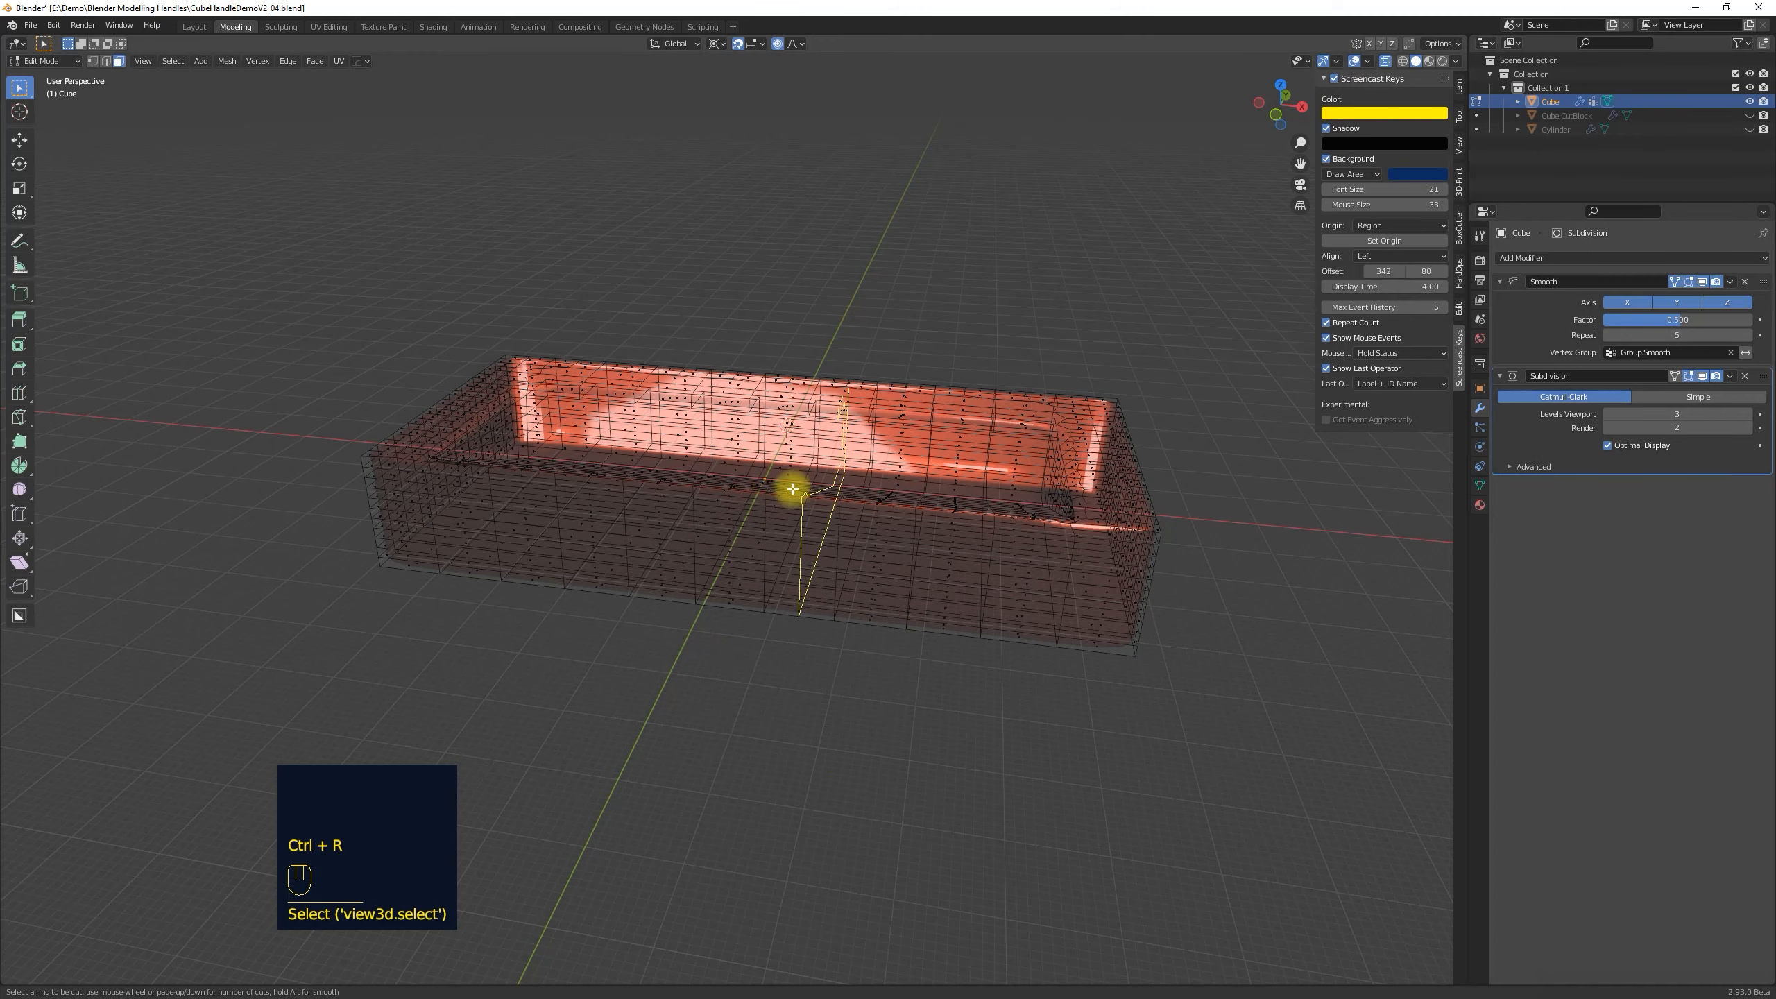
{"action": "left_click", "coordinate": [734, 515]}
{"action": "right_click", "coordinate": [733, 515]}
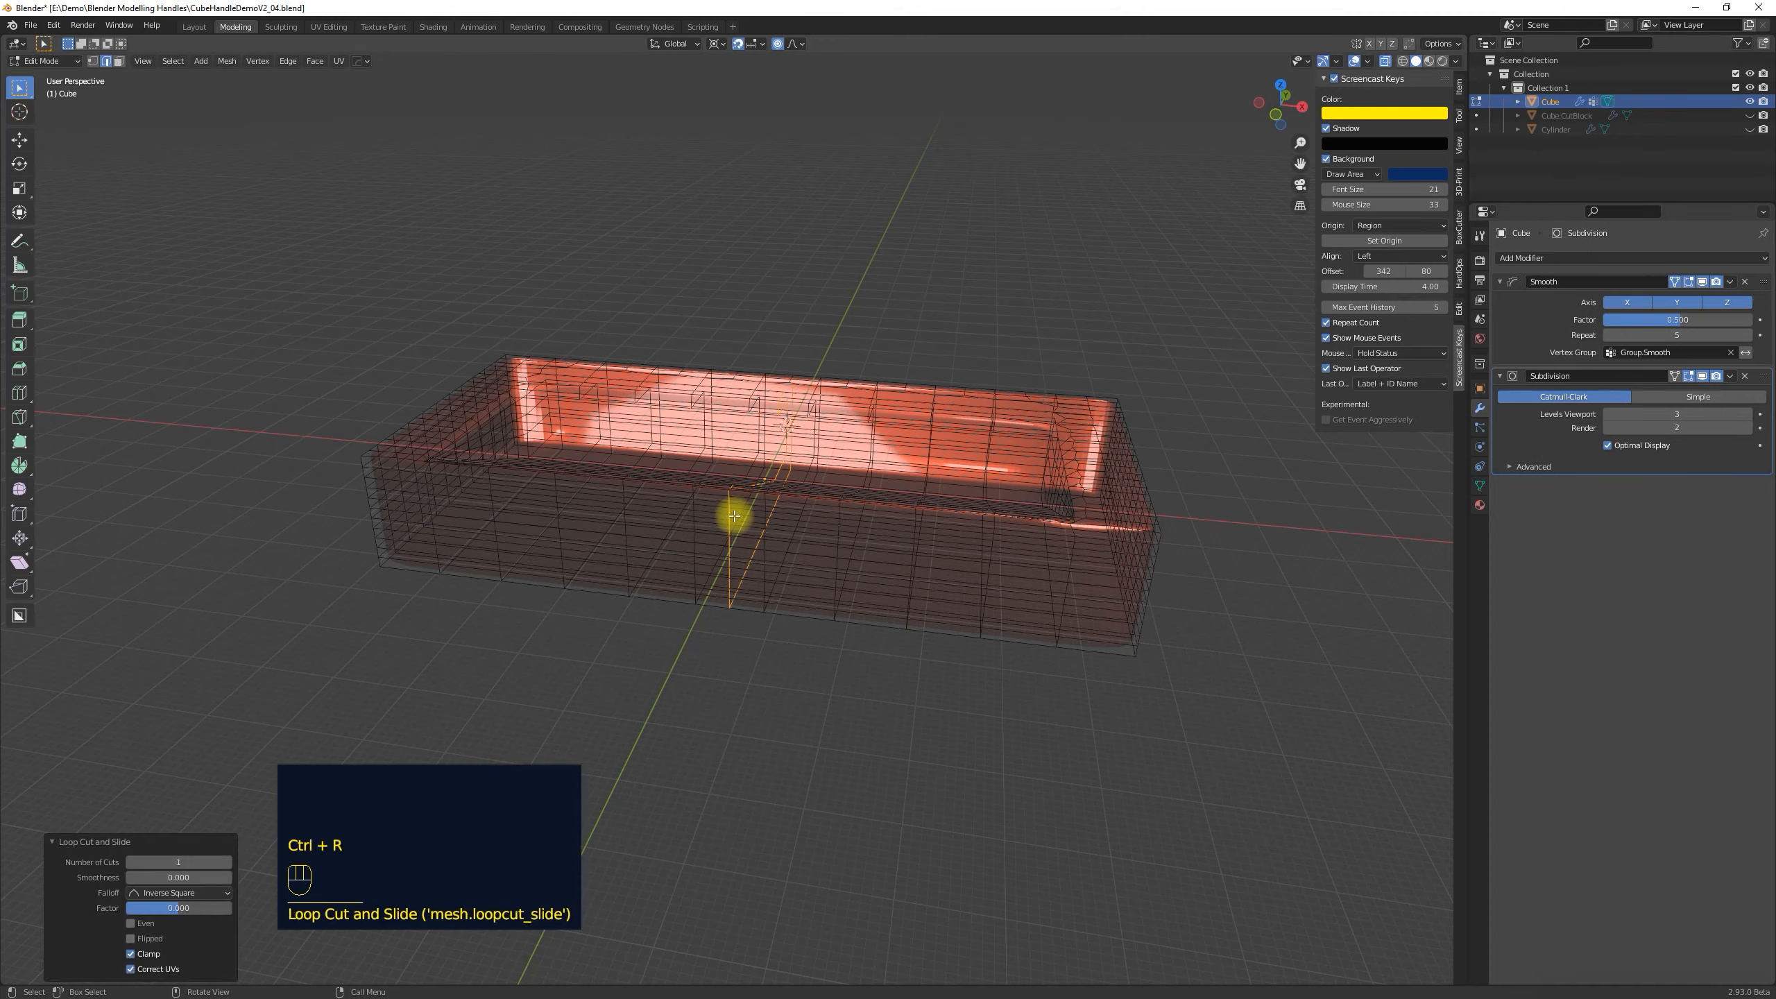
Select the block's right half up to the centre line in the top view and delete it.
{"action": "middle_click_drag", "start_coordinate": [757, 675], "coordinate": [785, 737]}
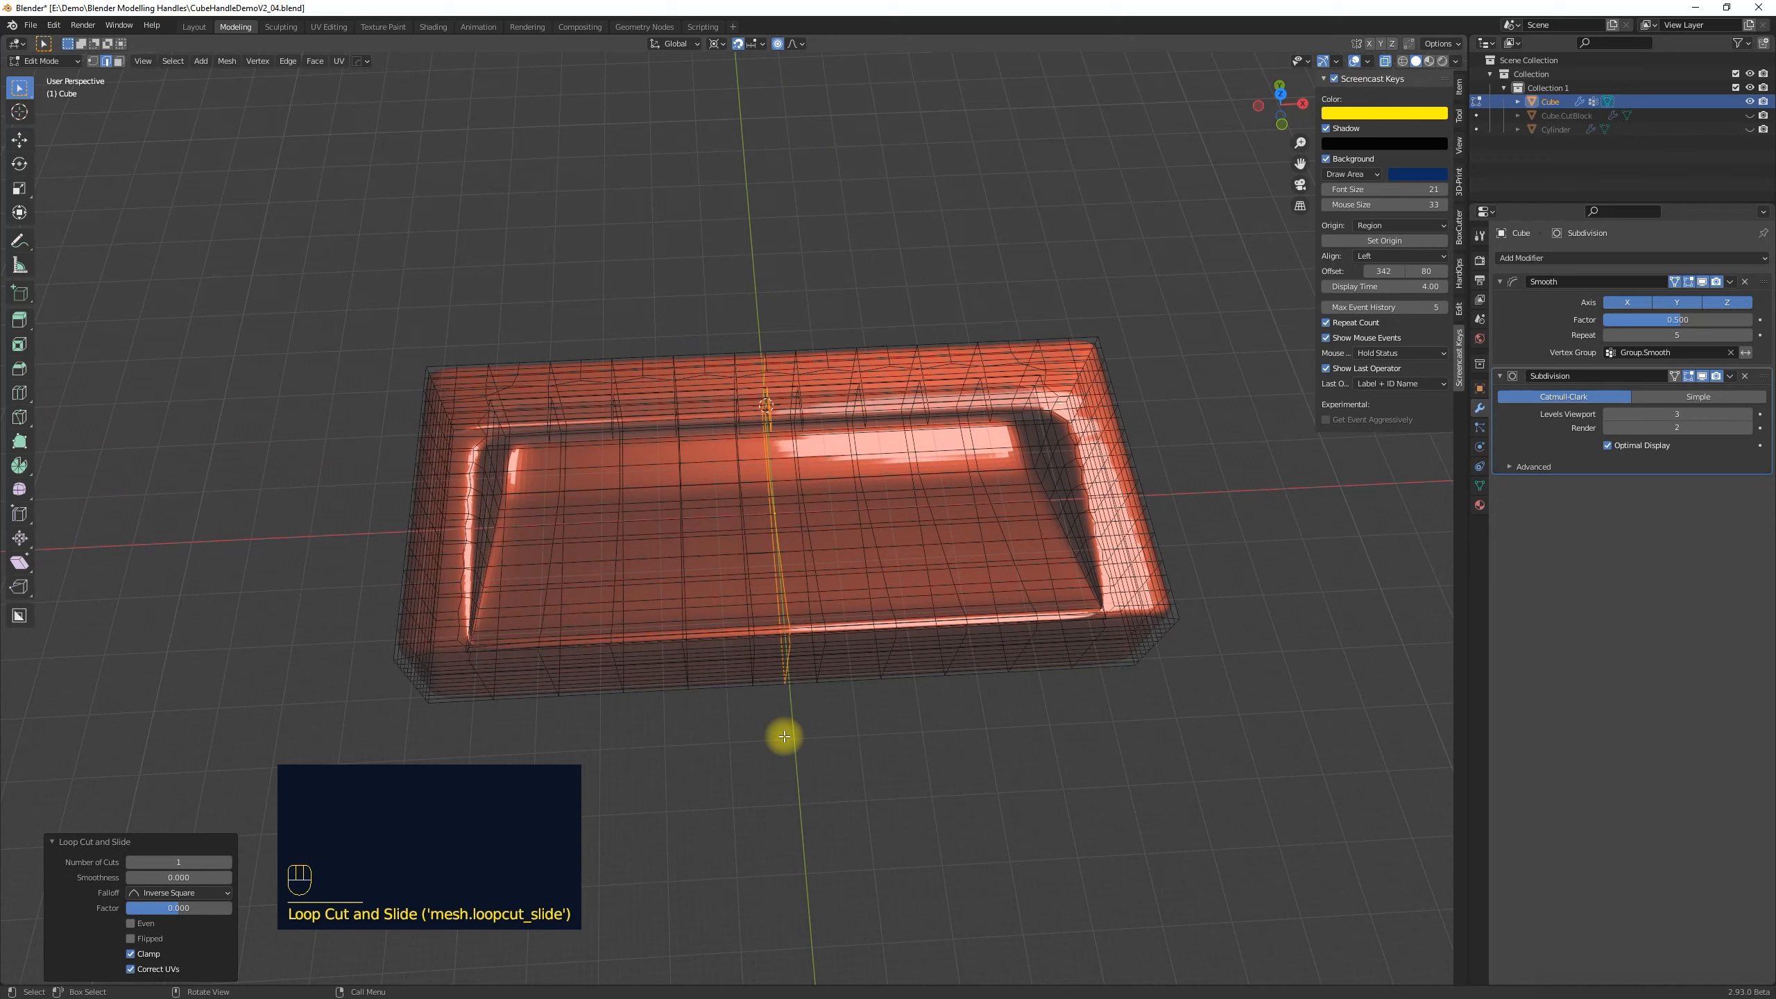
{"action": "key", "text": "KP_7"}
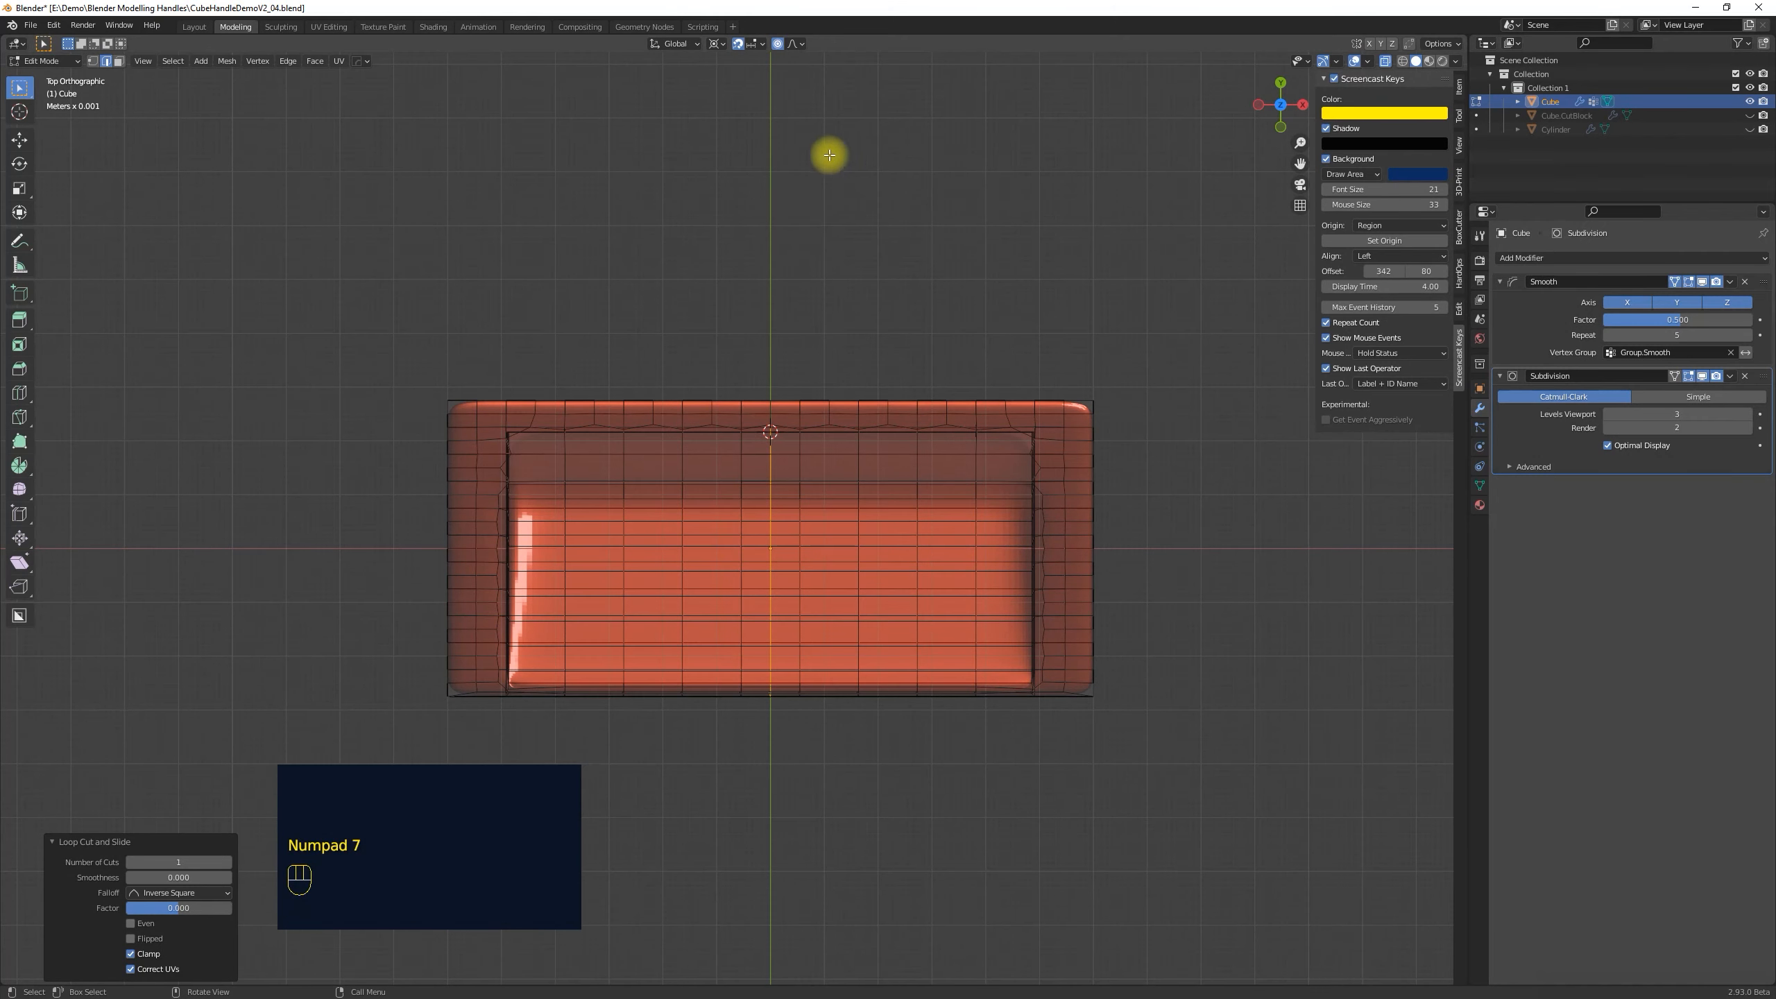
{"action": "left_click_drag", "start_coordinate": [791, 334], "coordinate": [1134, 773]}
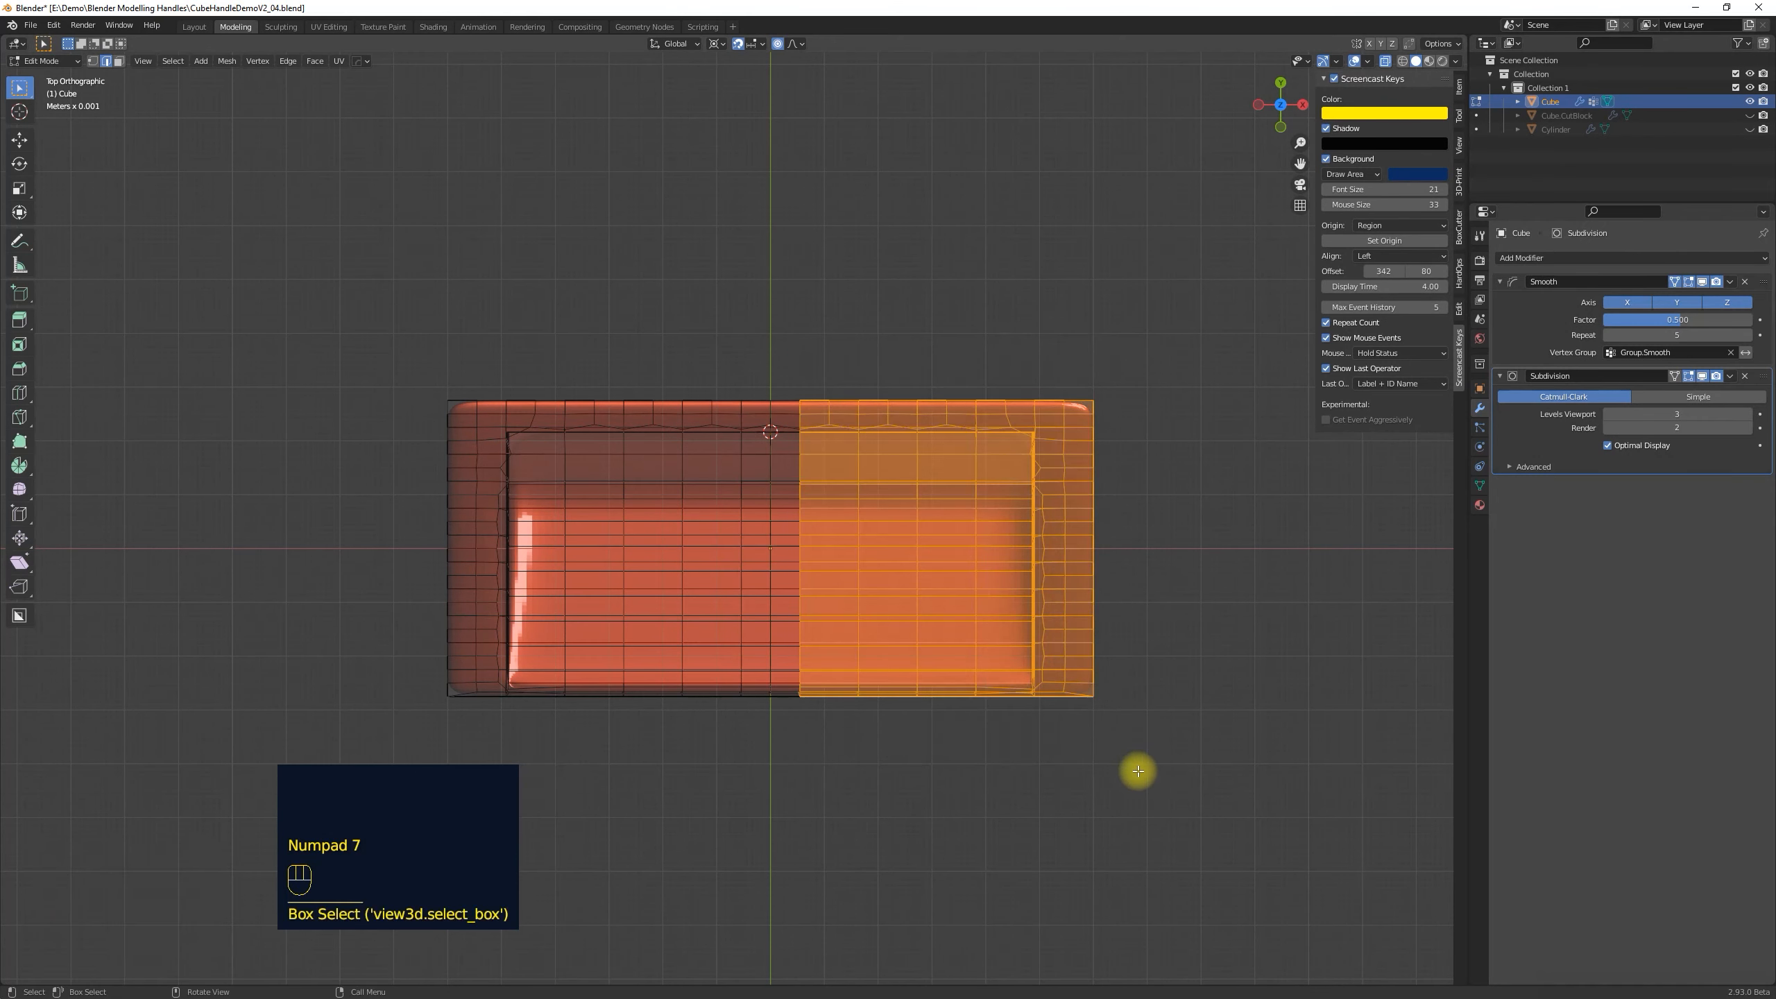
{"action": "key", "text": "Delete"}
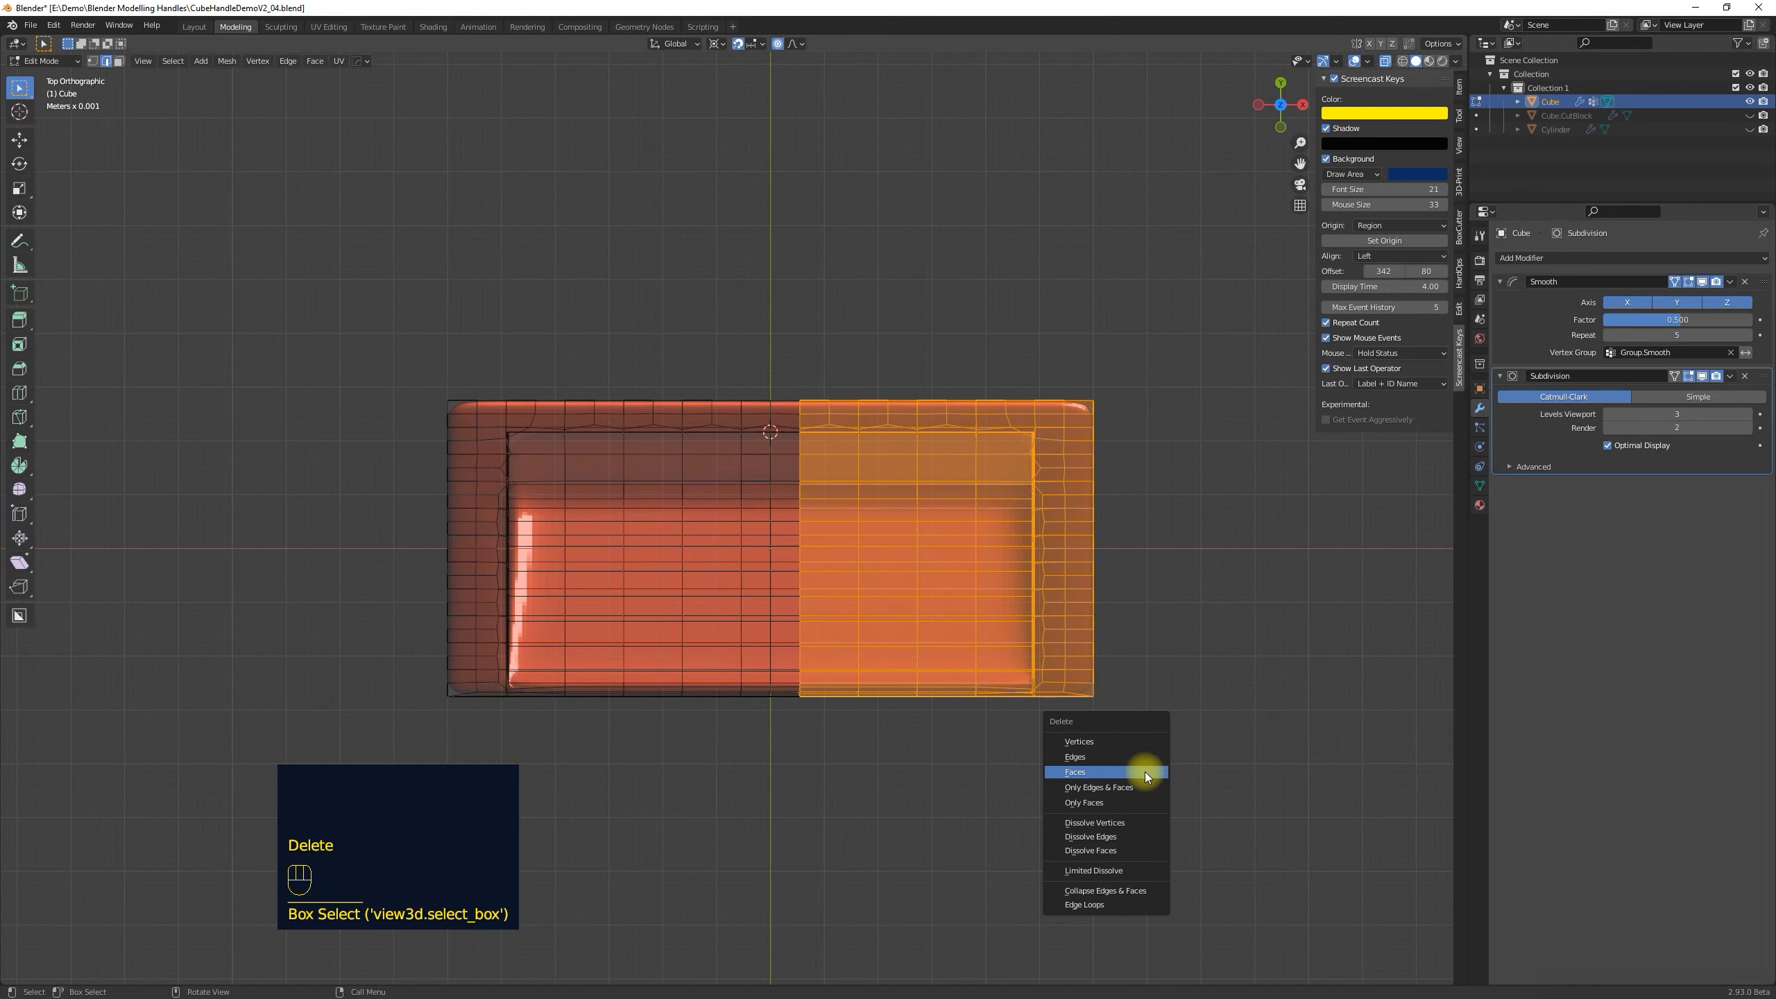
{"action": "key", "text": "Up"}
{"action": "left_click", "coordinate": [1145, 772]}
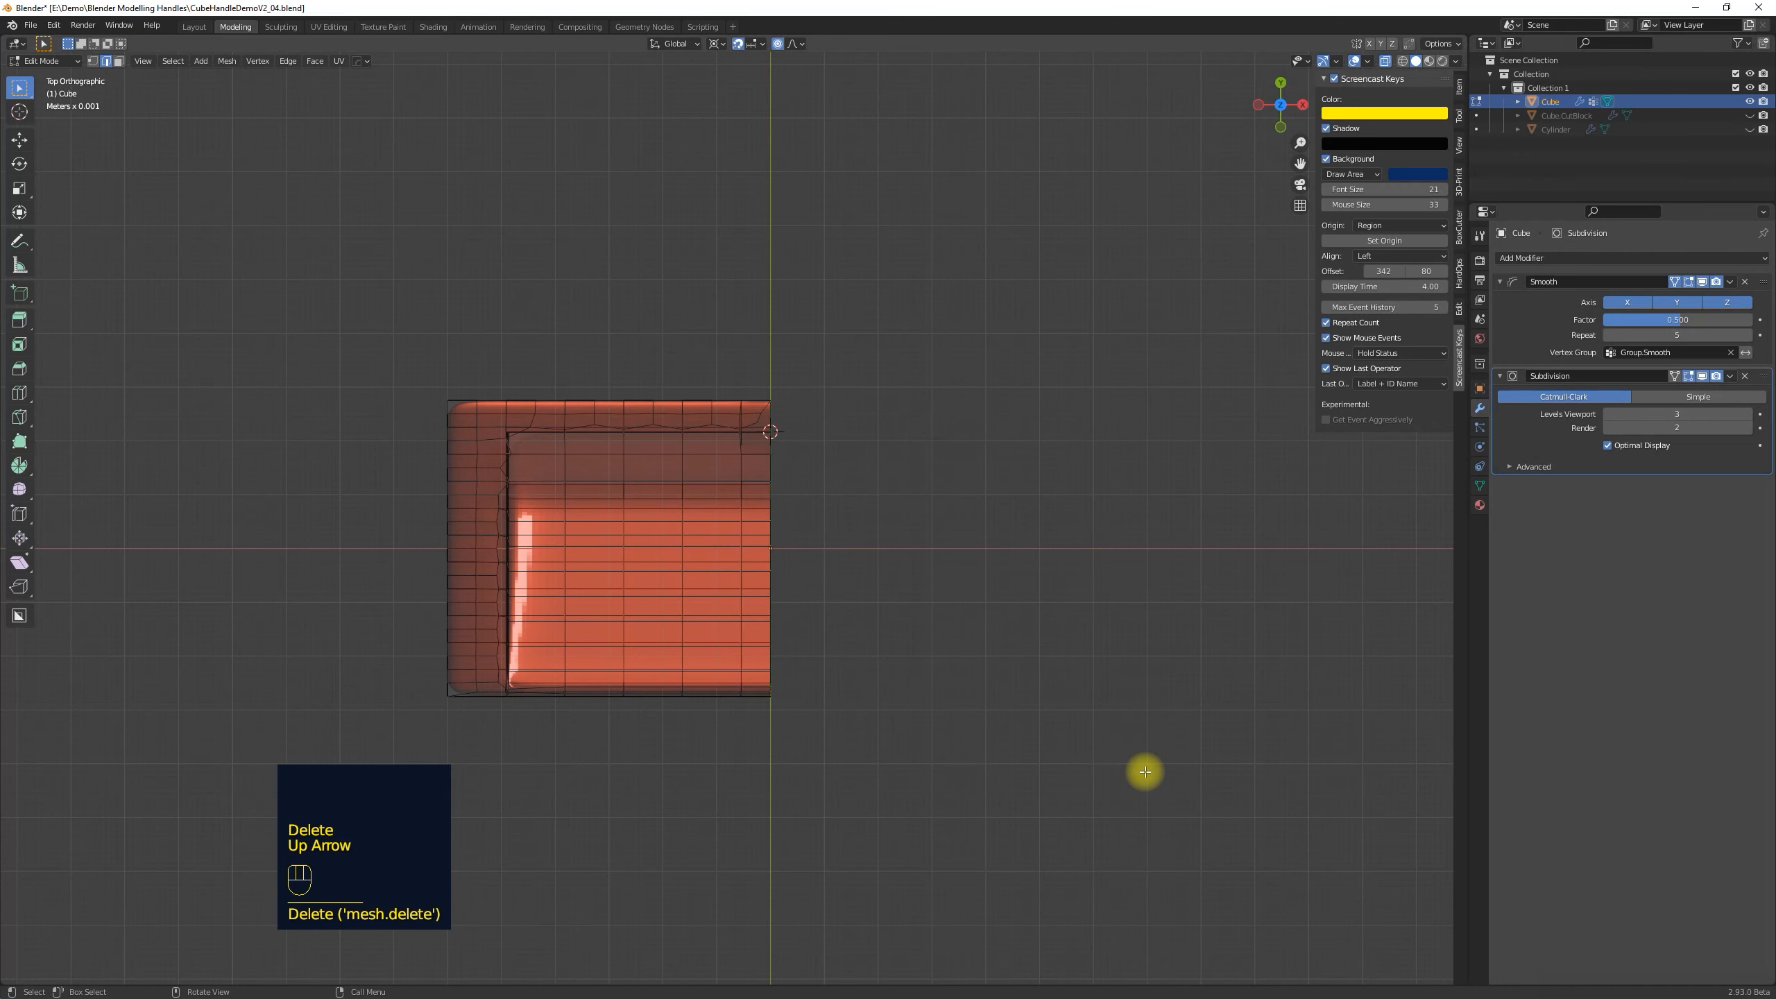
{"action": "middle_click_drag", "start_coordinate": [1010, 704], "coordinate": [840, 678]}
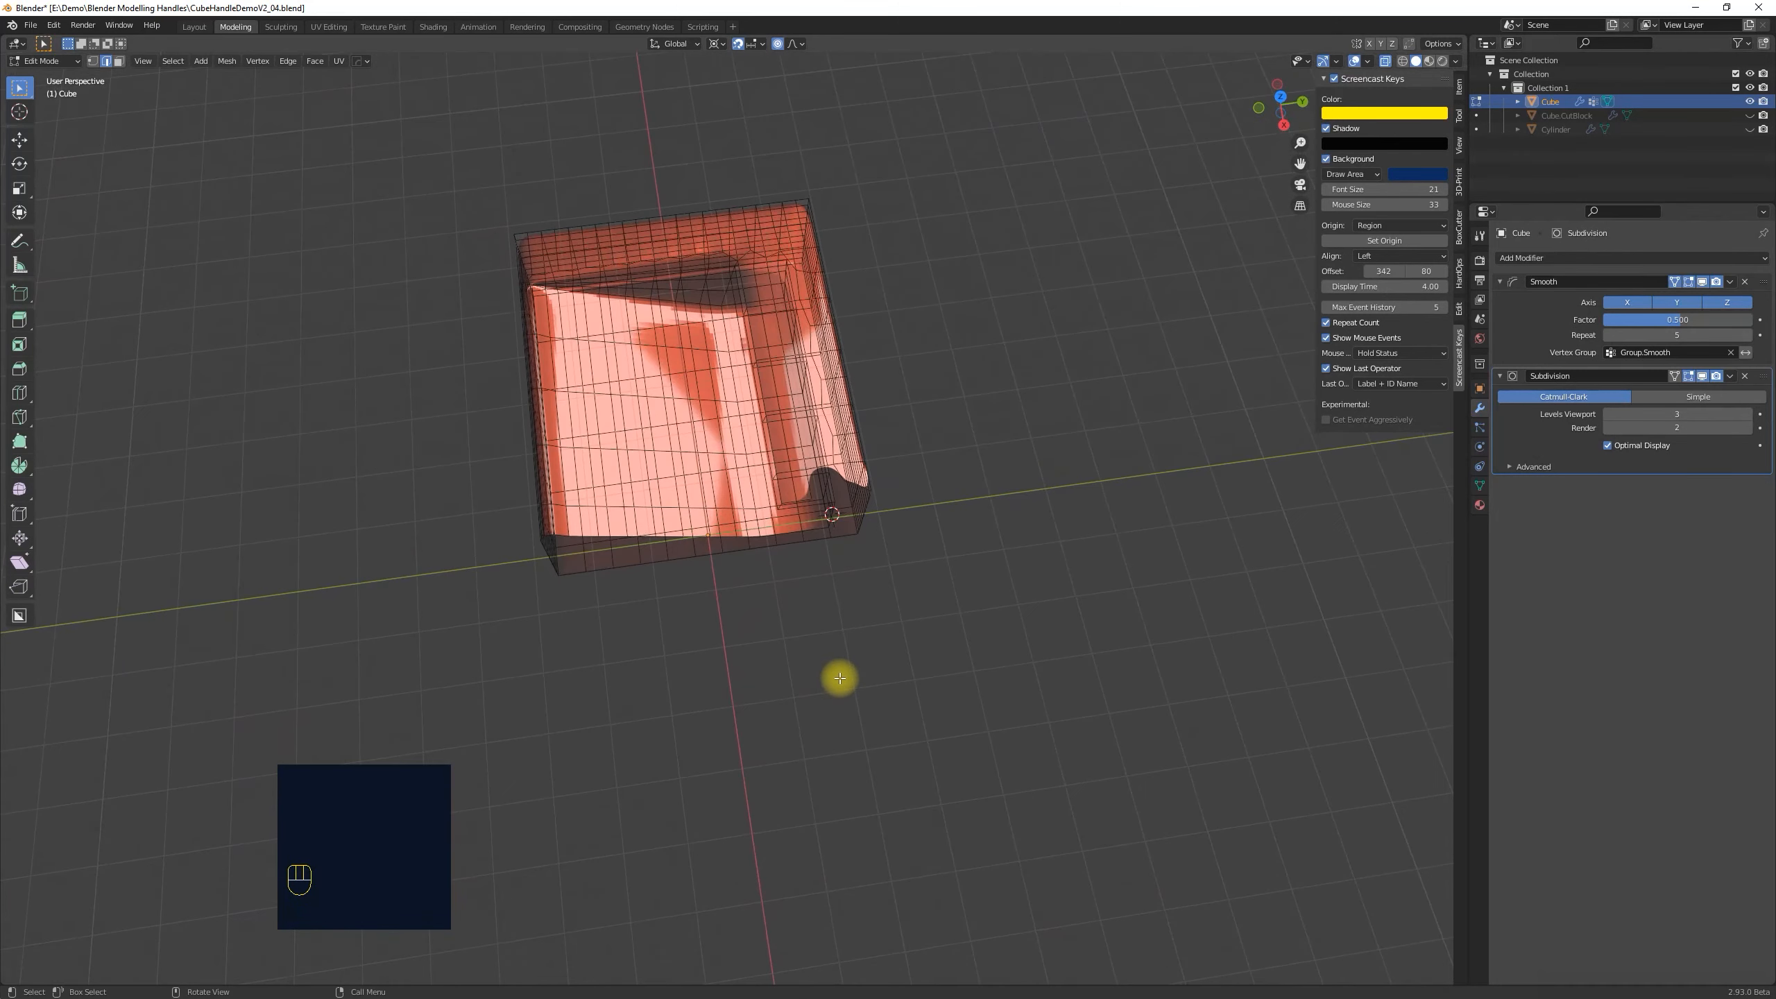
{"action": "key", "text": "alt+z"}
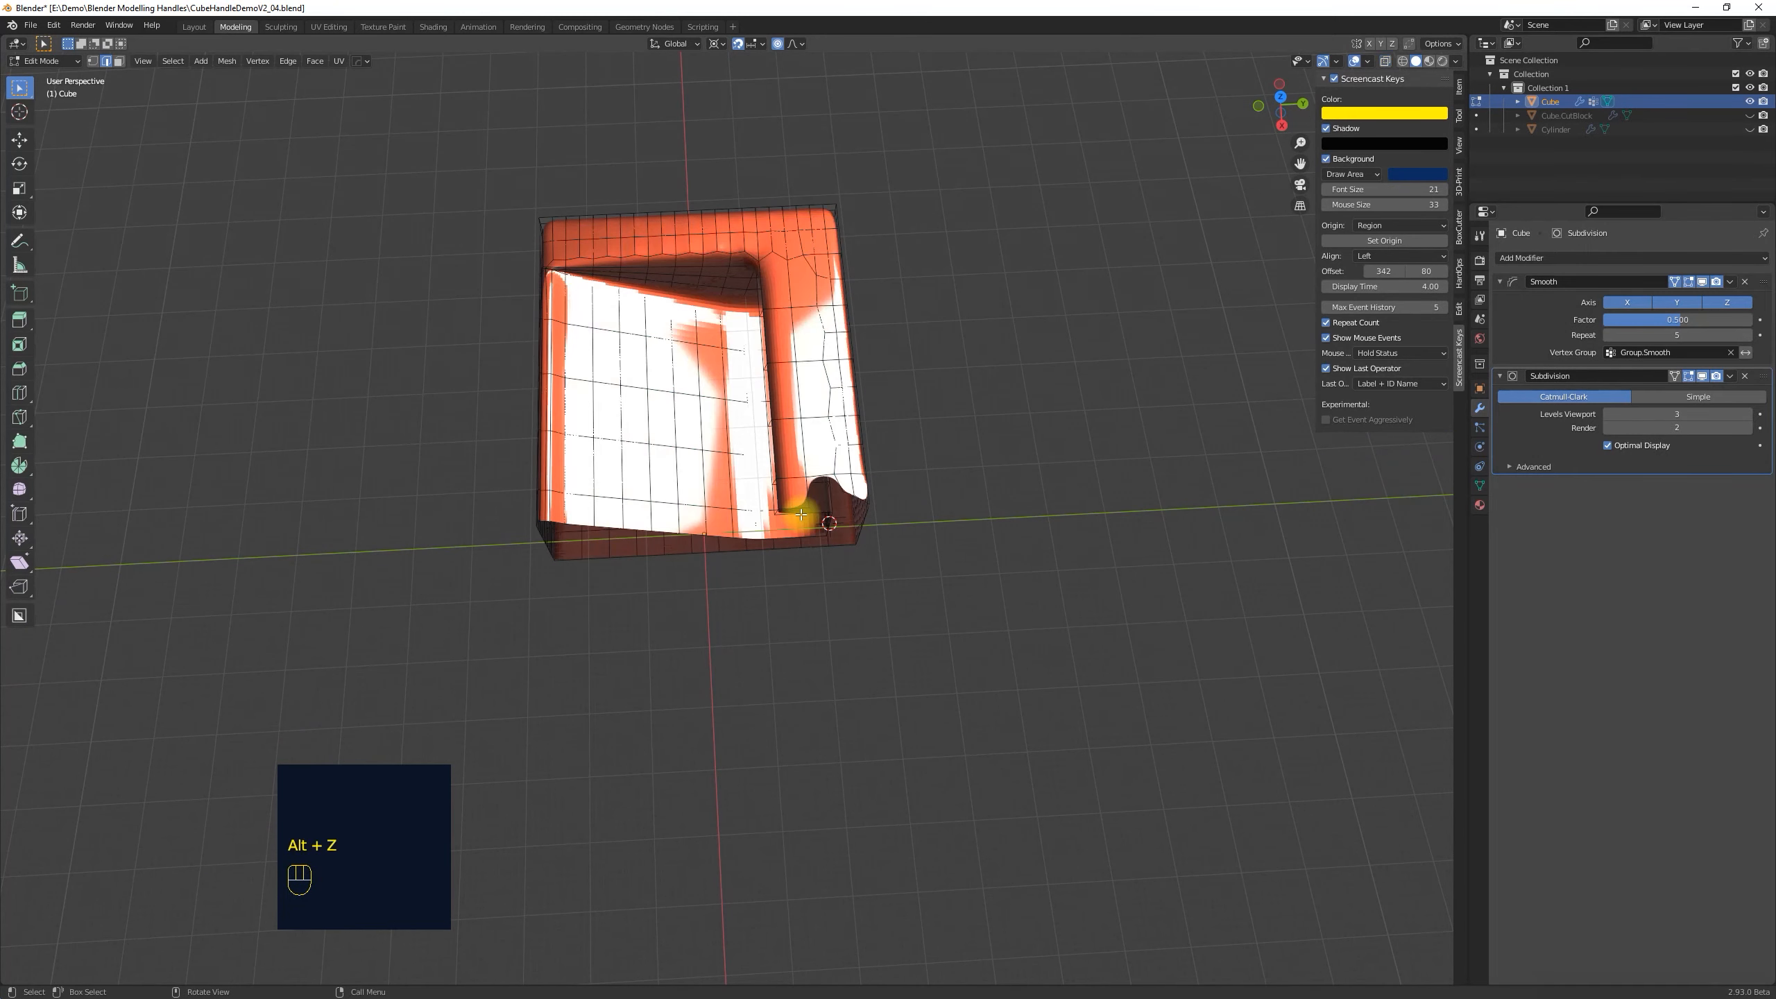
{"action": "scroll", "coordinate": [810, 518], "scroll_direction": "up", "scroll_amount": 5}
{"action": "middle_click_drag", "start_coordinate": [810, 532], "coordinate": [979, 504]}
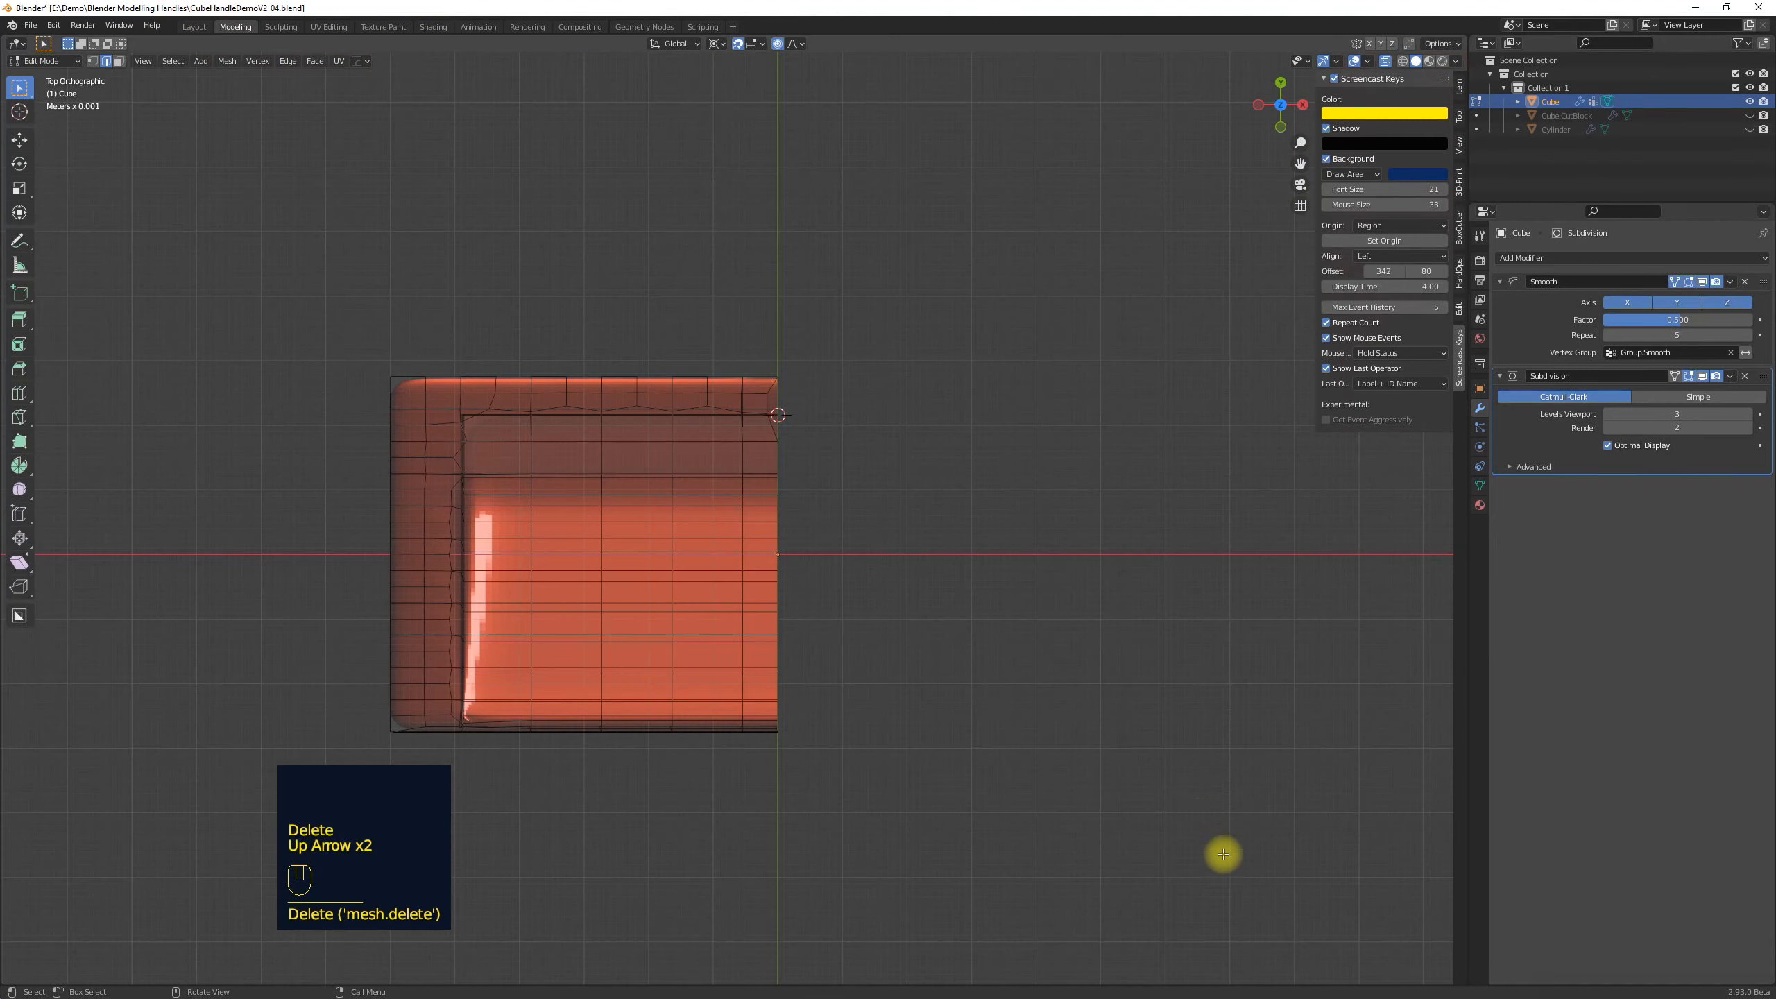
Select the displaced rim vertices at the open centre edge and try scaling them along X and Y.
{"action": "middle_click_drag", "start_coordinate": [918, 615], "coordinate": [752, 579]}
{"action": "scroll", "coordinate": [1043, 532], "scroll_direction": "up", "scroll_amount": 5}
{"action": "middle_click_drag", "start_coordinate": [1043, 531], "coordinate": [818, 468]}
{"action": "key", "text": "1"}
{"action": "left_click", "coordinate": [708, 459], "text": "shift"}
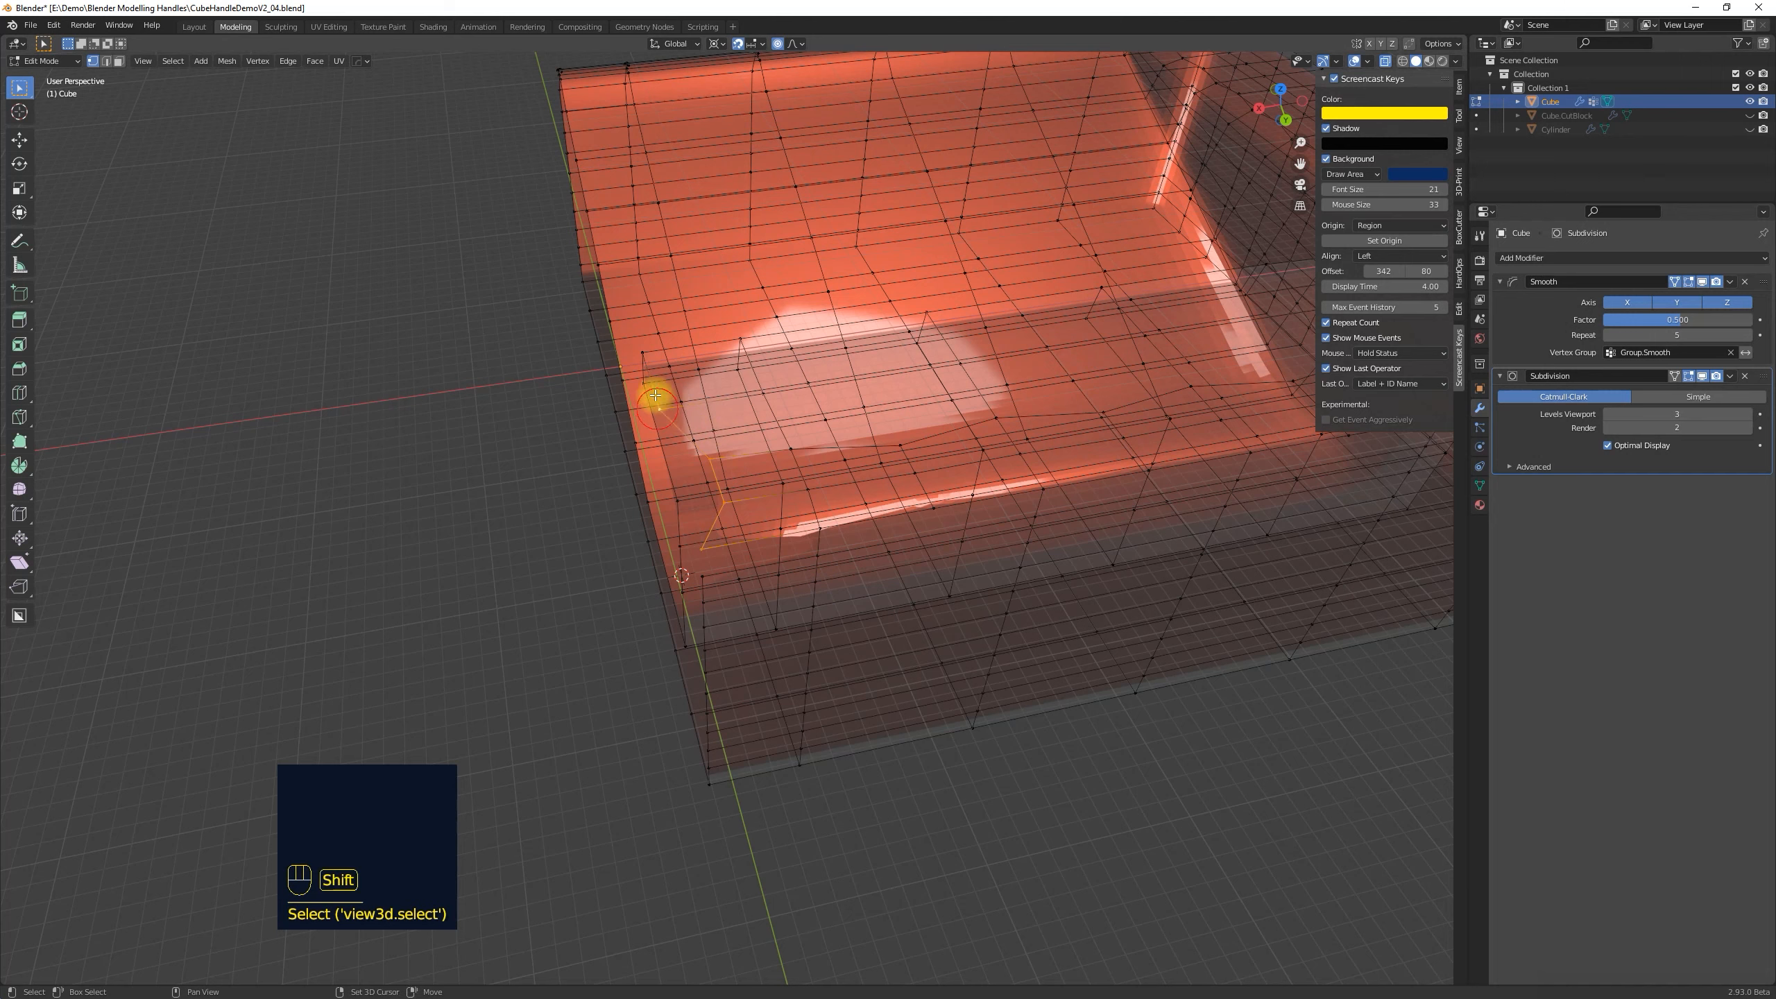
{"action": "key", "text": "s"}
{"action": "key", "text": "x"}
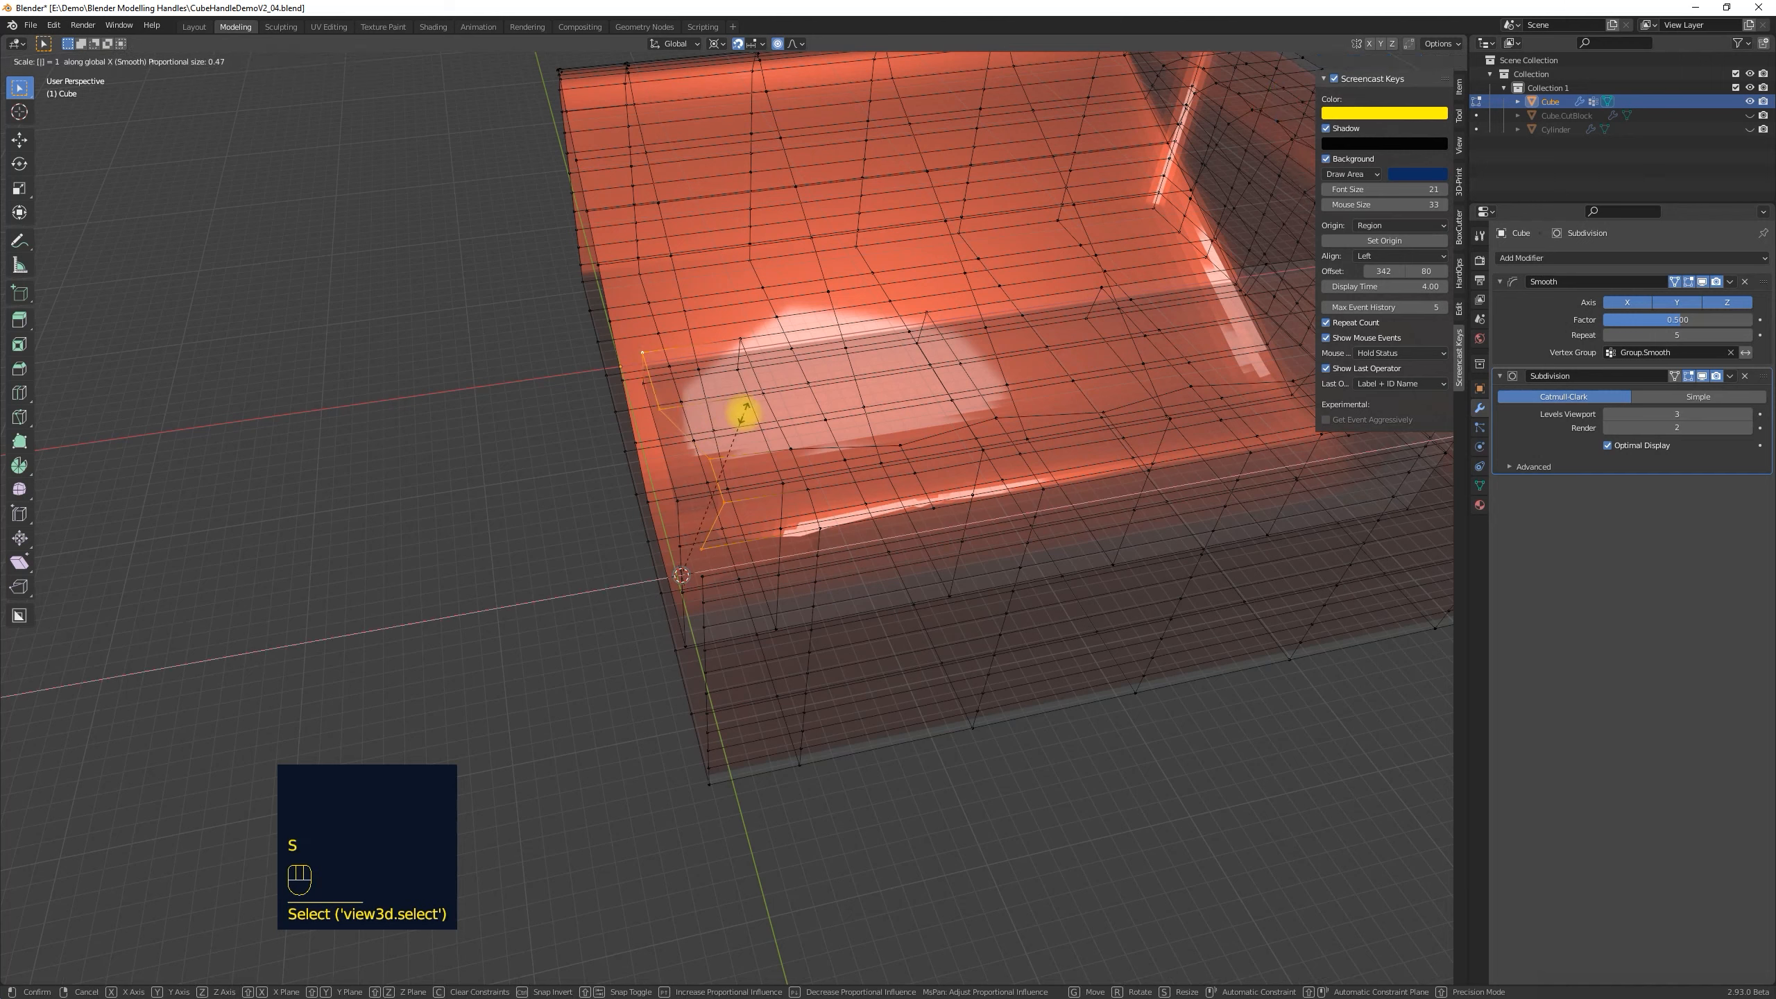
{"action": "key", "text": "Escape"}
{"action": "key", "text": "s"}
{"action": "key", "text": "x"}
{"action": "key", "text": "BackSpace"}
{"action": "key", "text": "y"}
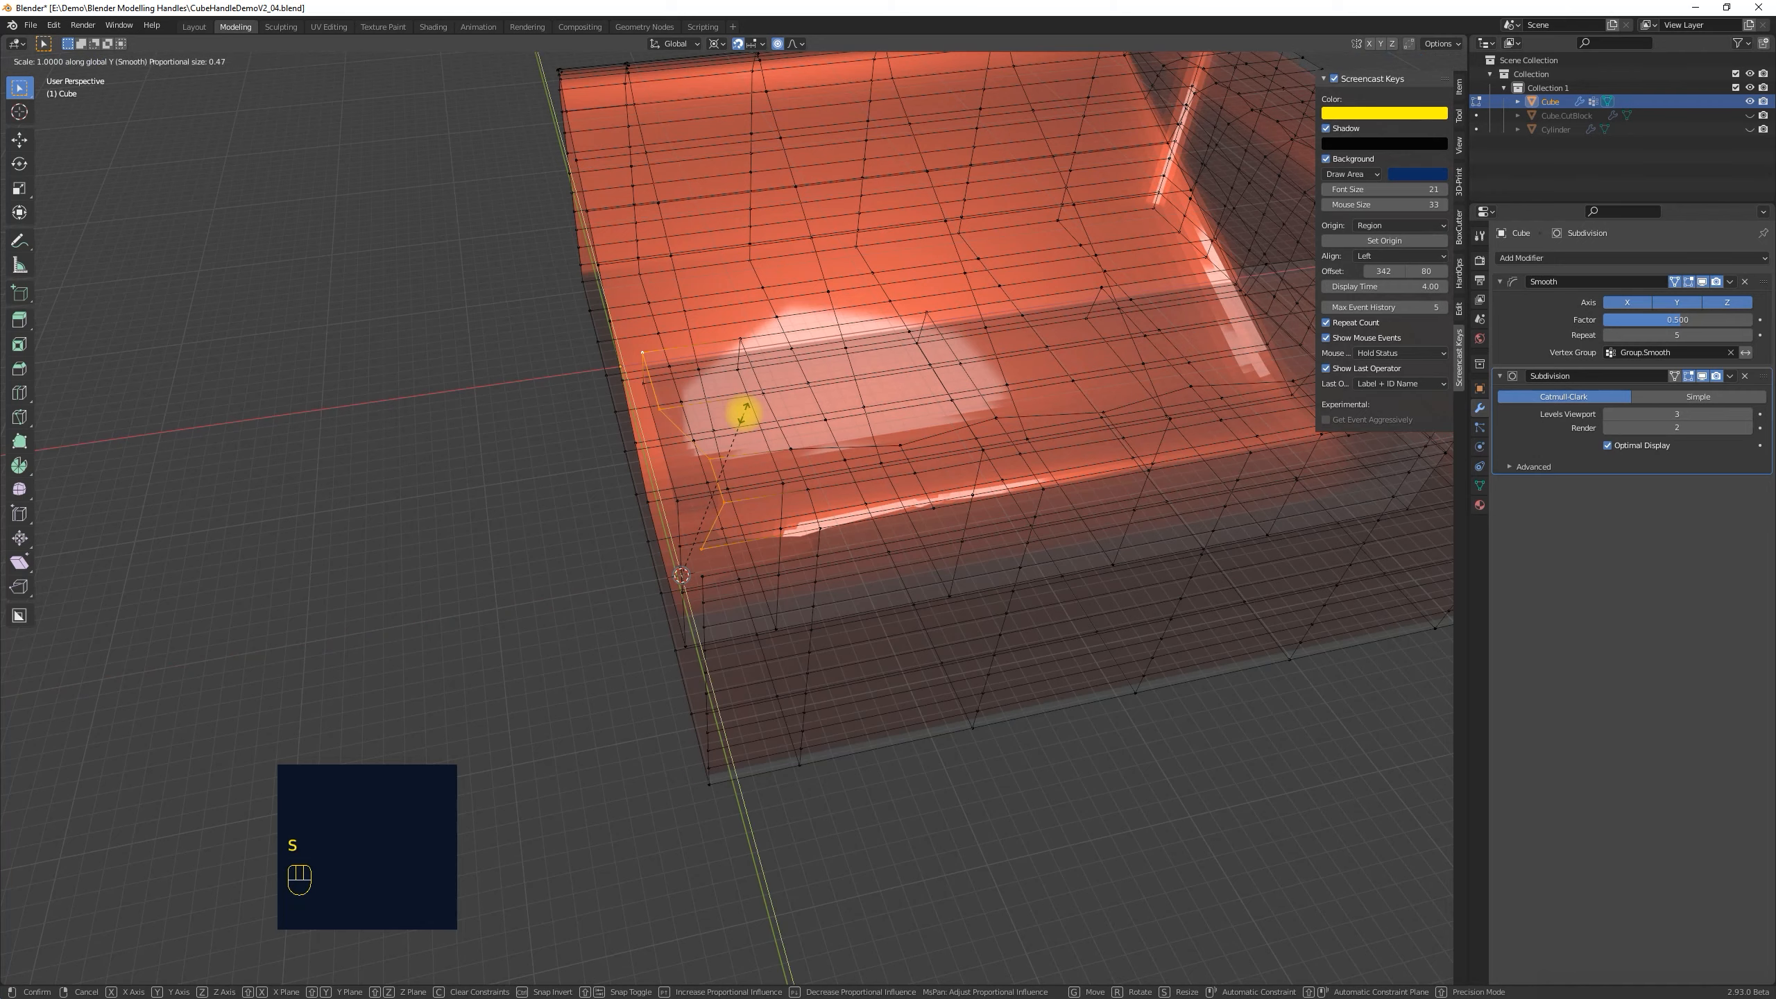
{"action": "right_click", "coordinate": [744, 413]}
Move the displaced rim vertex at the open centre edge about 4 mm along X toward the centre line.
{"action": "middle_click_drag", "start_coordinate": [694, 401], "coordinate": [663, 584]}
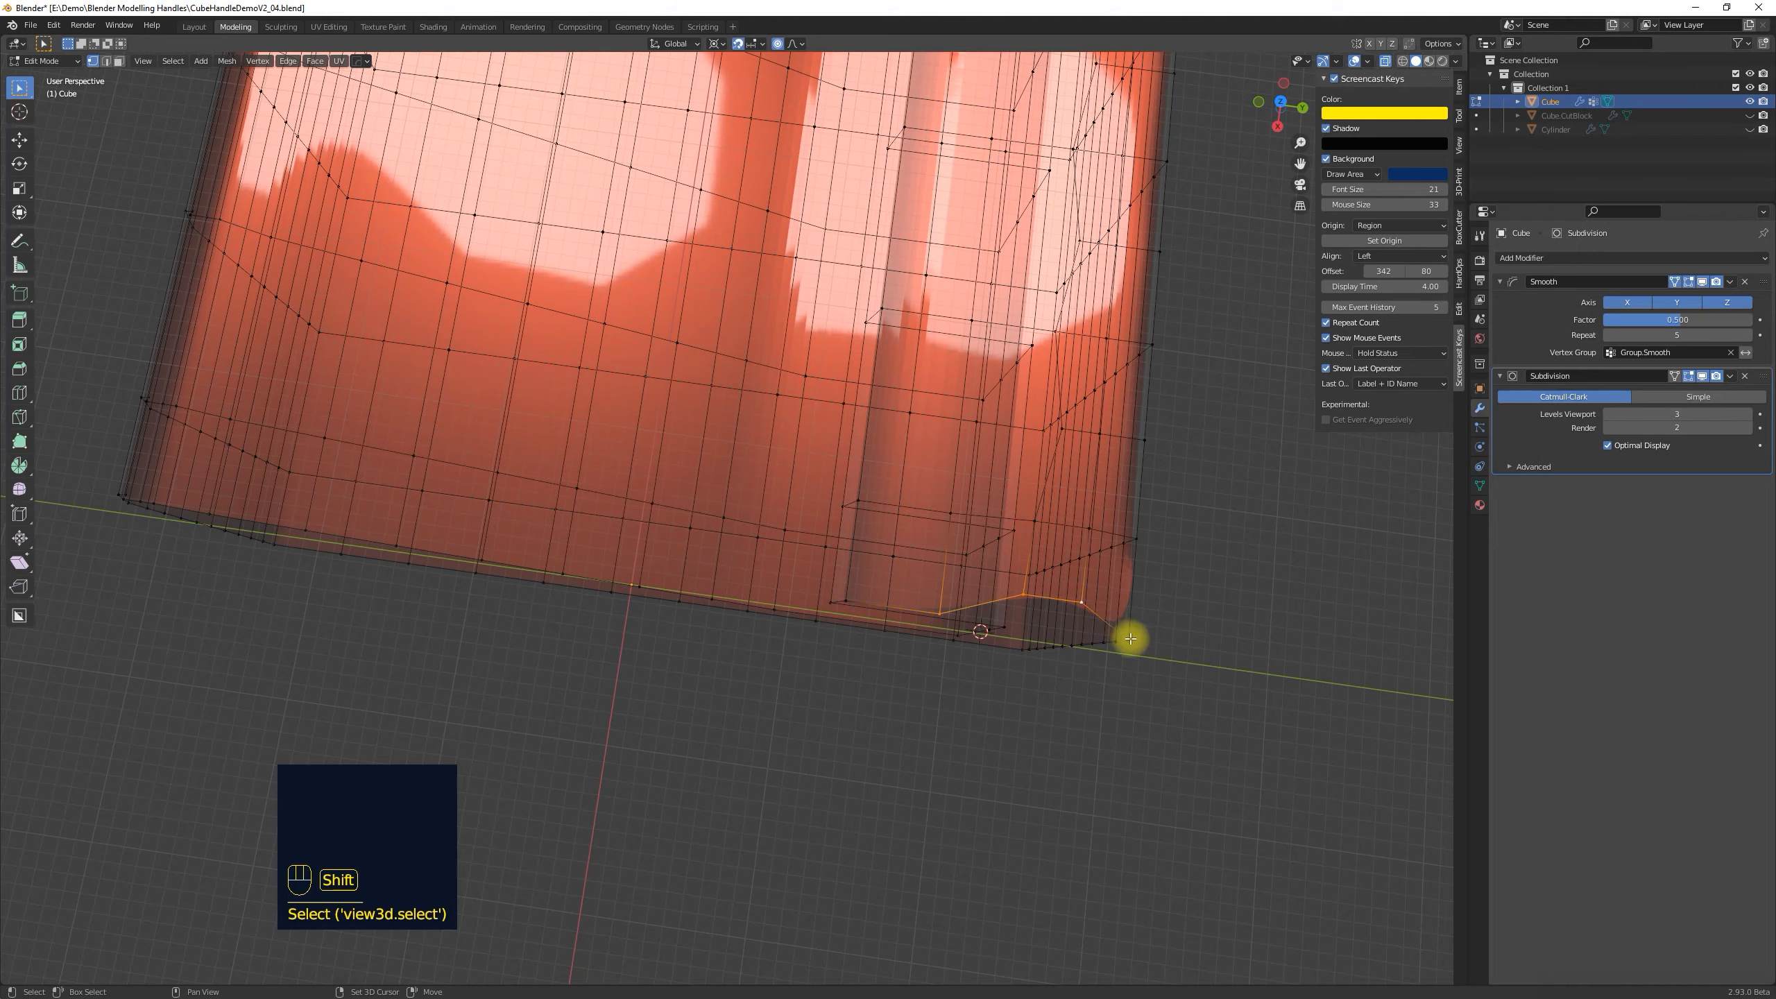
{"action": "middle_click_drag", "start_coordinate": [888, 602], "coordinate": [935, 701]}
{"action": "key", "text": "g"}
{"action": "key", "text": "x"}
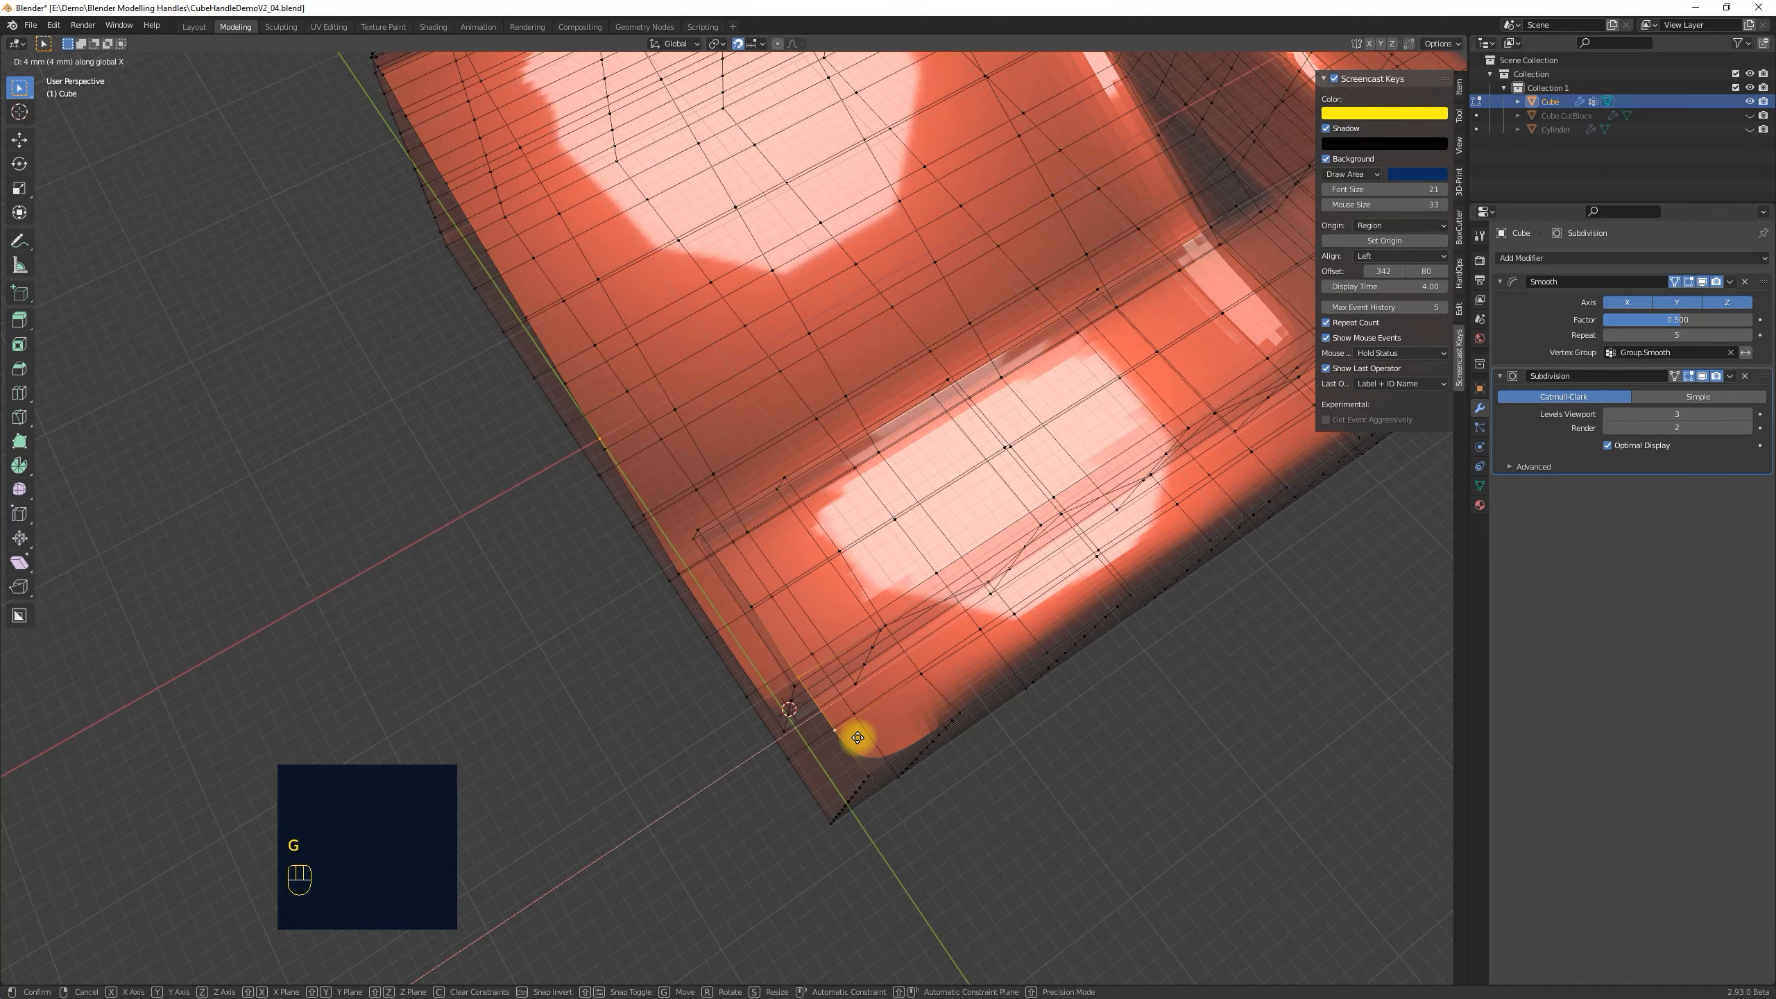
{"action": "left_click", "coordinate": [858, 738]}
Add the rear corner vertex to the selection in the top view and try scaling the centre-edge vertices along X.
{"action": "key", "text": "KP_7"}
{"action": "scroll", "coordinate": [979, 413], "scroll_direction": "up", "scroll_amount": 6}
{"action": "middle_click_drag", "start_coordinate": [1032, 275], "coordinate": [836, 896], "text": "shift"}
{"action": "left_click", "coordinate": [828, 278], "text": "shift"}
{"action": "key", "text": "s"}
{"action": "key", "text": "x"}
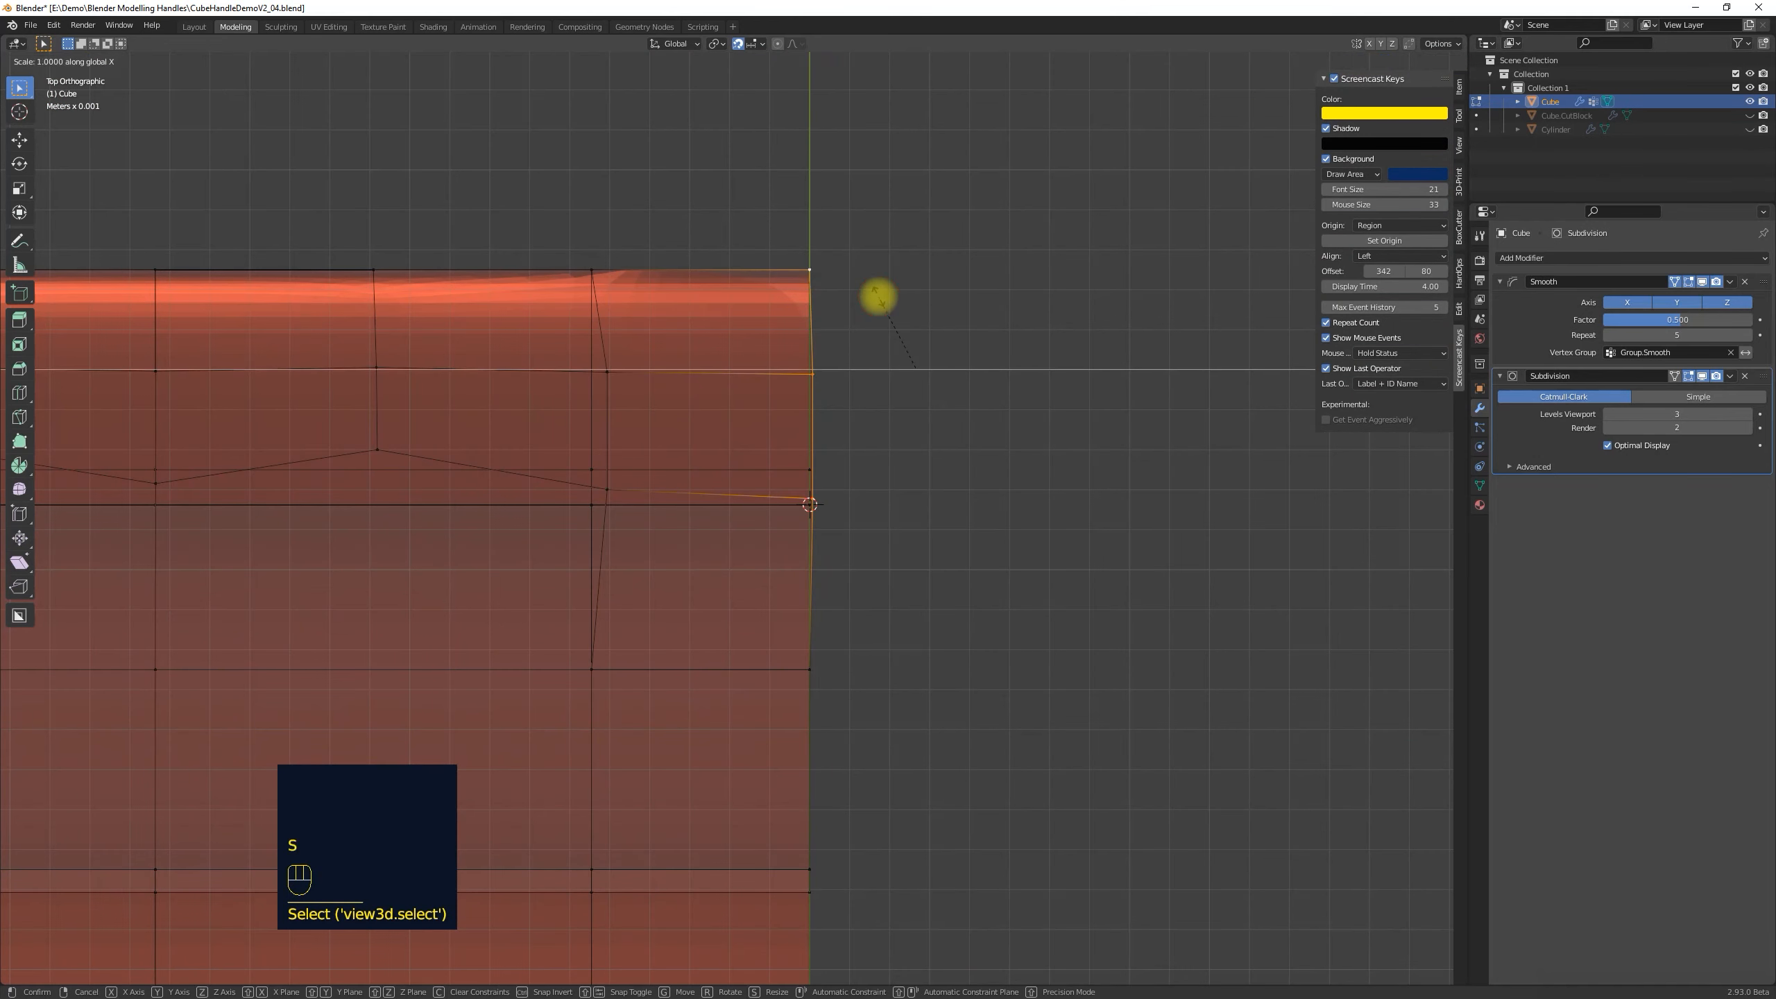
{"action": "left_click", "coordinate": [880, 303]}
Change the transform pivot setting and place the 3D cursor on the rear corner vertex at the centre line.
{"action": "left_click", "coordinate": [715, 45]}
{"action": "left_click", "coordinate": [720, 73]}
{"action": "left_click", "coordinate": [801, 267]}
{"action": "key", "text": "shift+s"}
{"action": "left_click", "coordinate": [888, 317]}
Select the two rim vertices protruding past the centre line and try scaling them to 0 along X.
{"action": "left_click", "coordinate": [813, 375]}
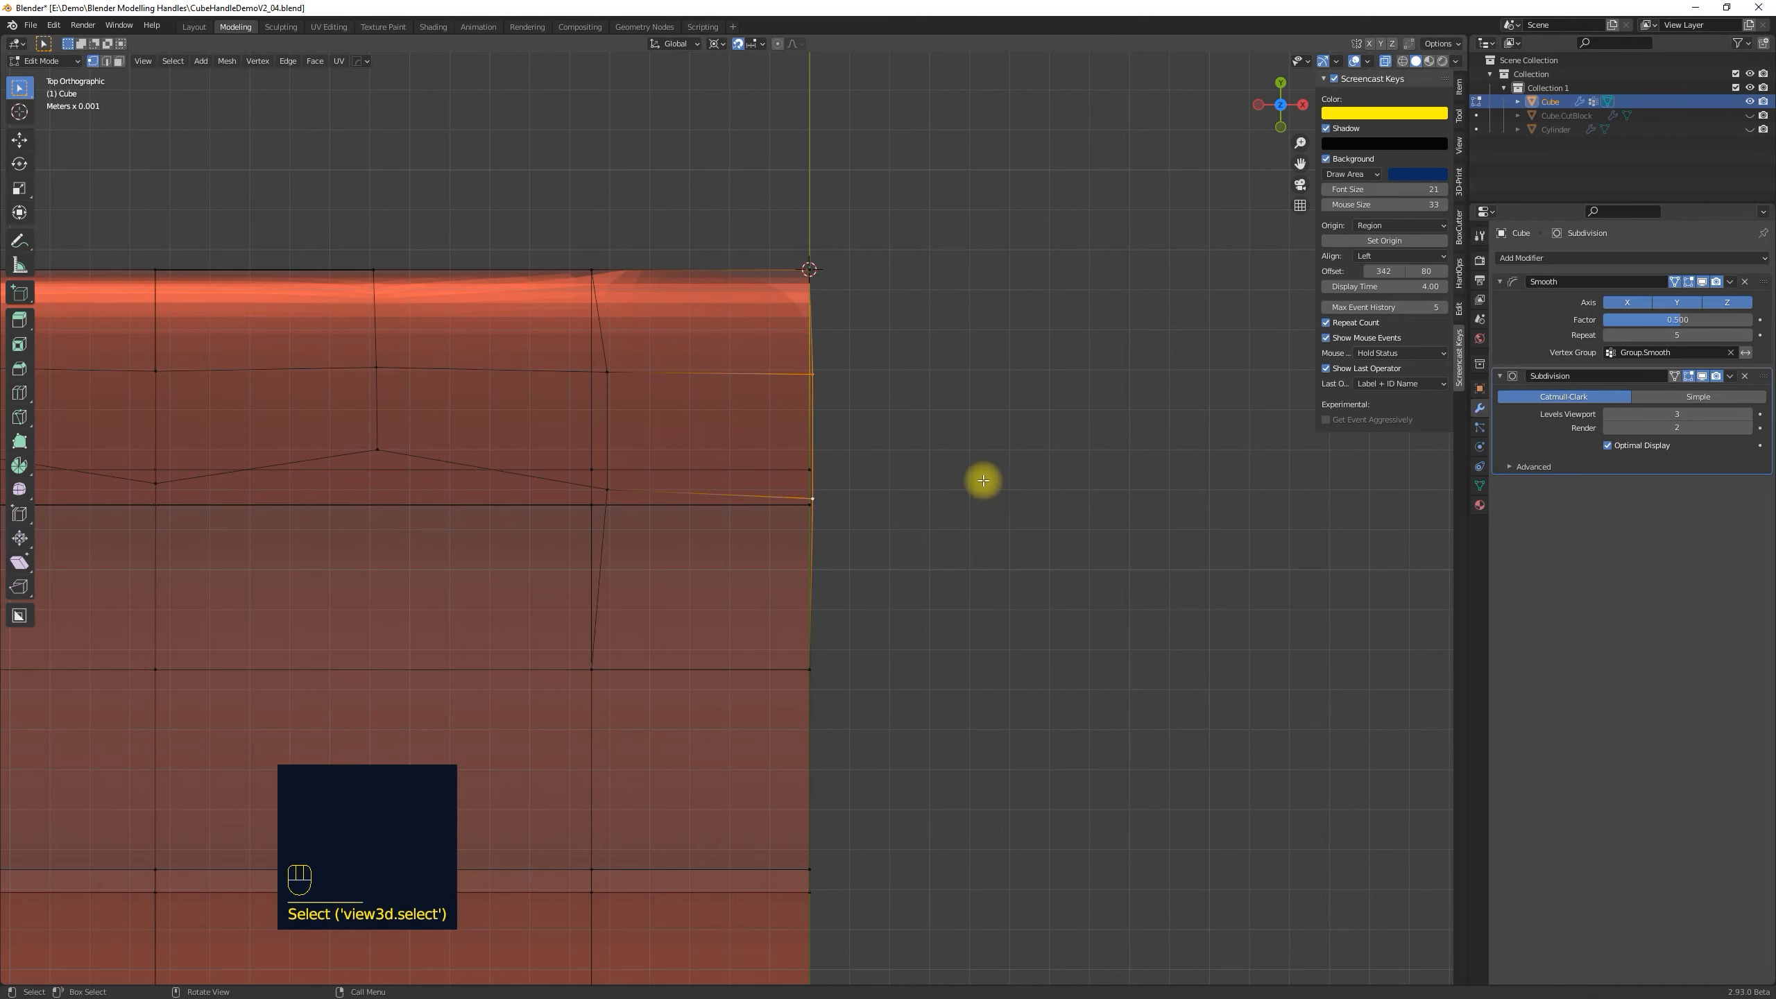
{"action": "key", "text": "s"}
{"action": "key", "text": "x"}
{"action": "key", "text": "0"}
{"action": "left_click", "coordinate": [970, 320]}
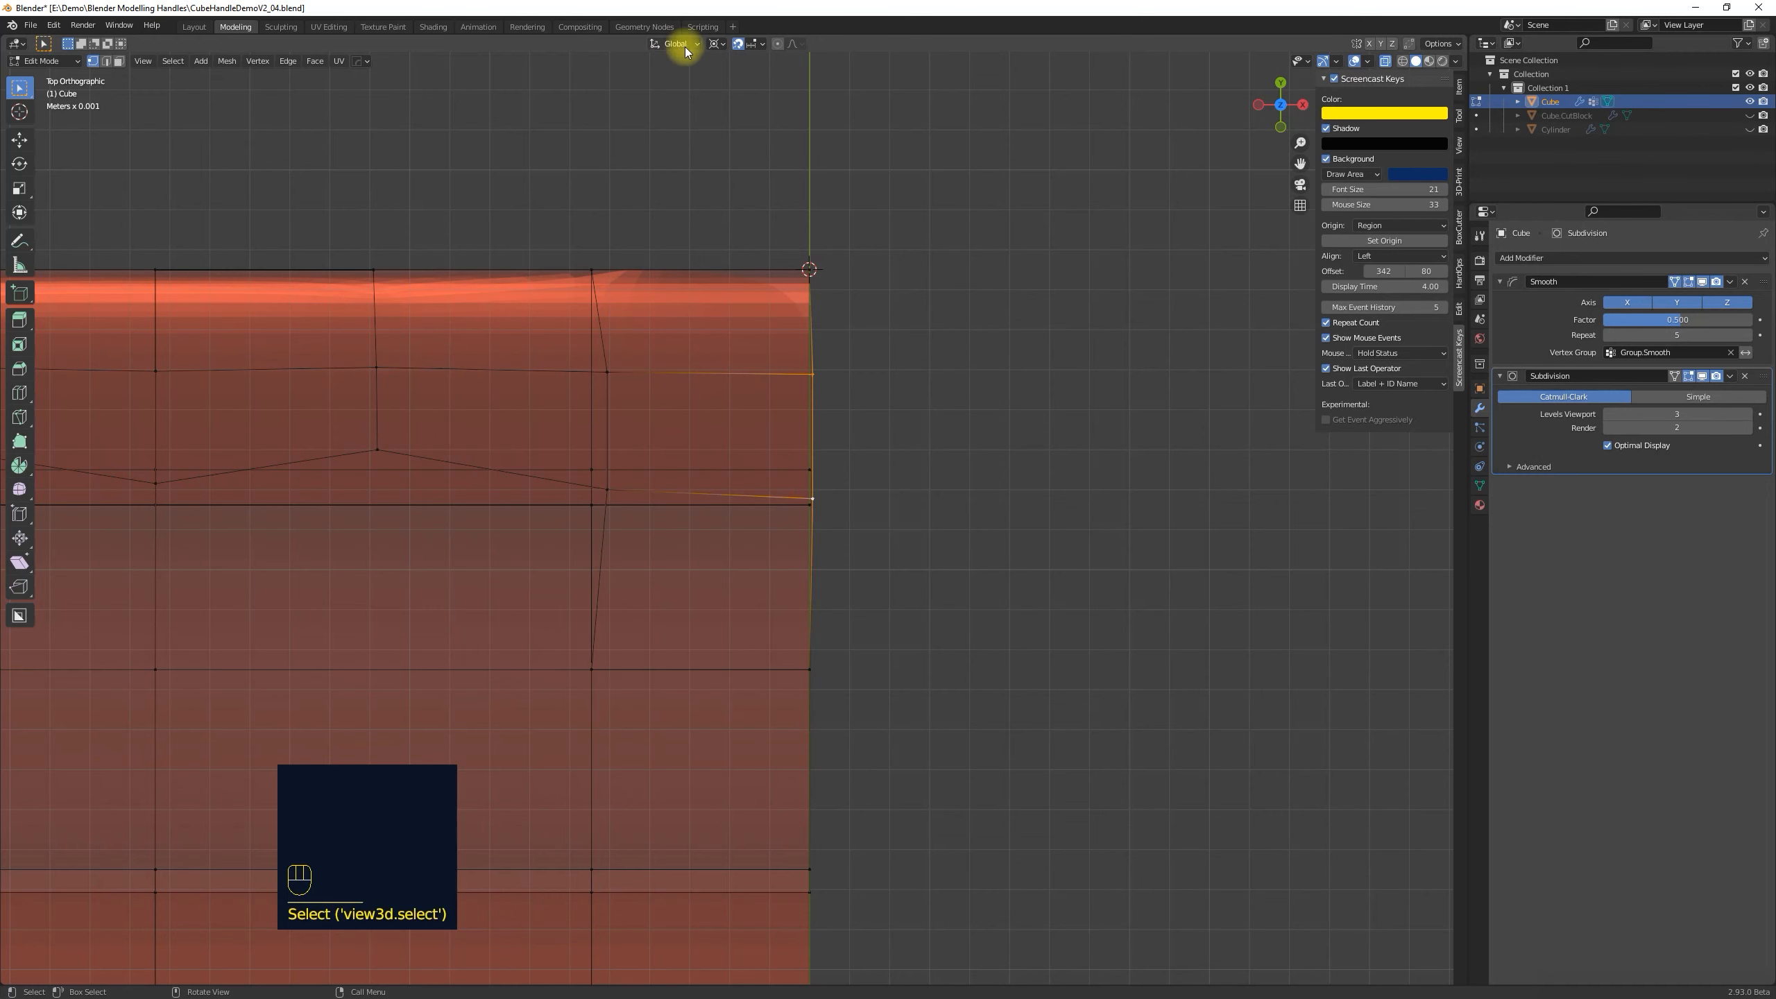
Move the two protruding rim vertices about -0.15 mm along X to line up with the centre edge.
{"action": "left_click", "coordinate": [760, 44]}
{"action": "scroll", "coordinate": [933, 302], "scroll_direction": "up", "scroll_amount": 6}
{"action": "middle_click_drag", "start_coordinate": [933, 302], "coordinate": [836, 528], "text": "shift"}
{"action": "key", "text": "g"}
{"action": "key", "text": "x"}
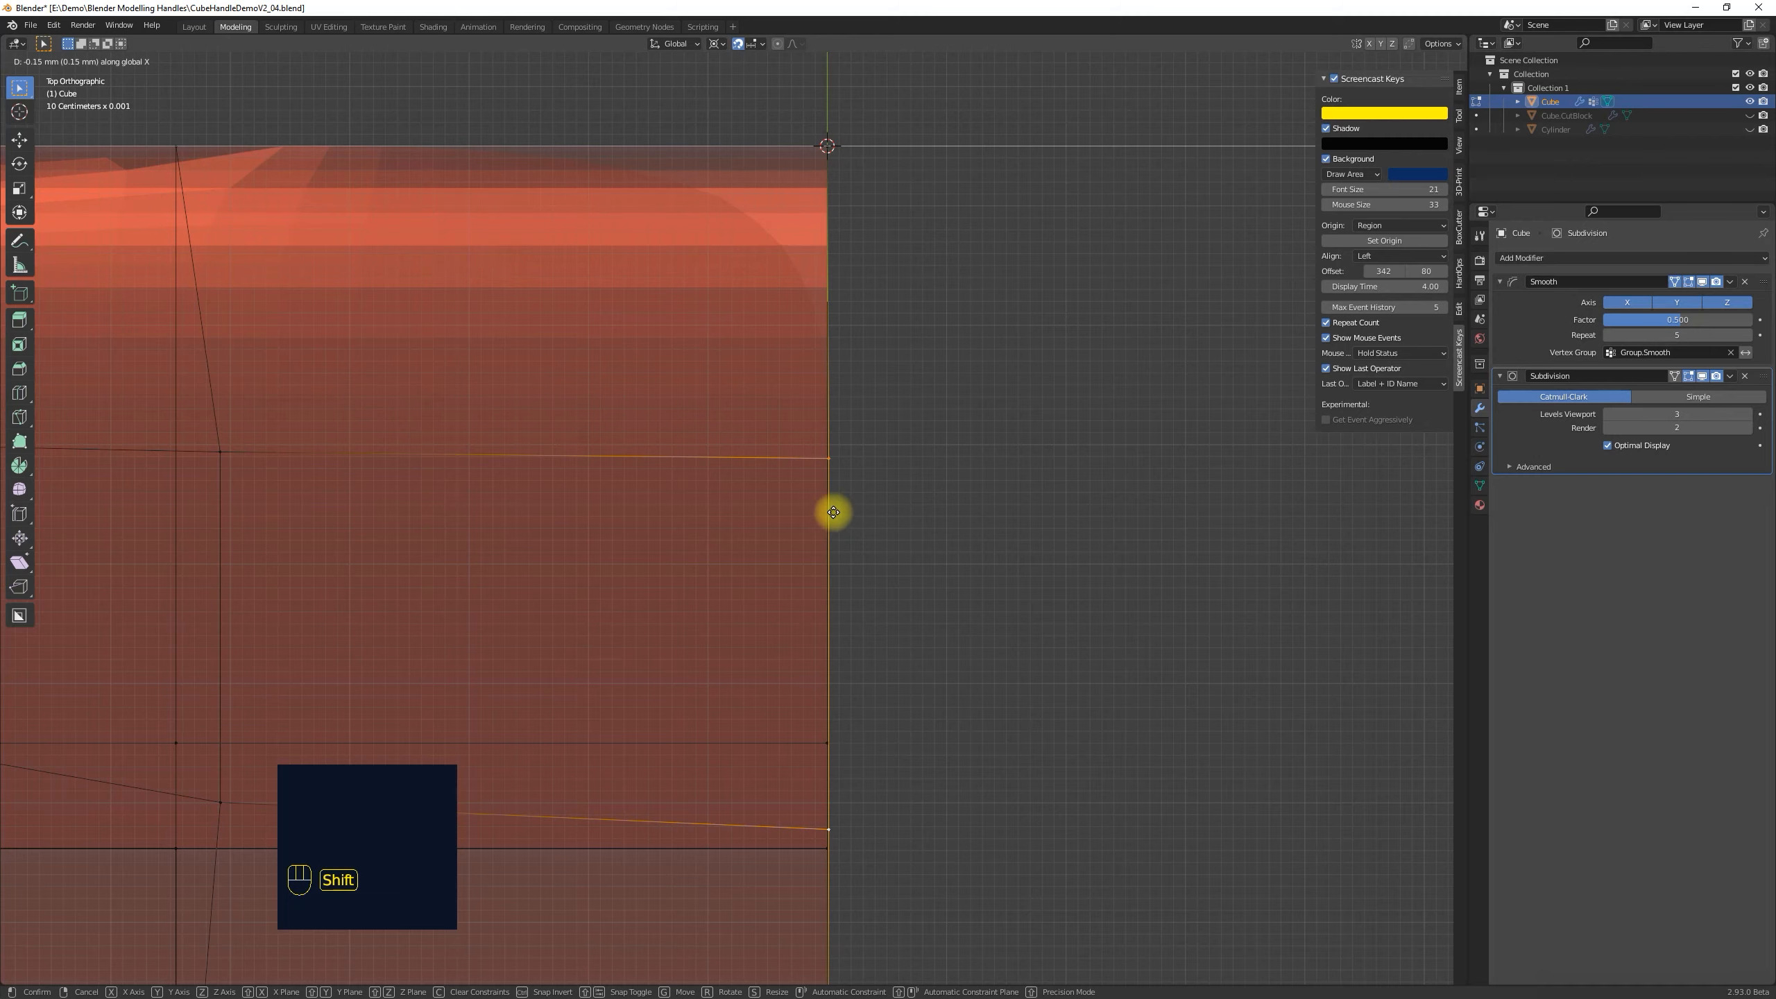
{"action": "left_click", "coordinate": [835, 512]}
{"action": "key", "text": "Tab"}
{"action": "middle_click_drag", "start_coordinate": [988, 416], "coordinate": [746, 594]}
{"action": "key", "text": "Tab"}
{"action": "key", "text": "f"}
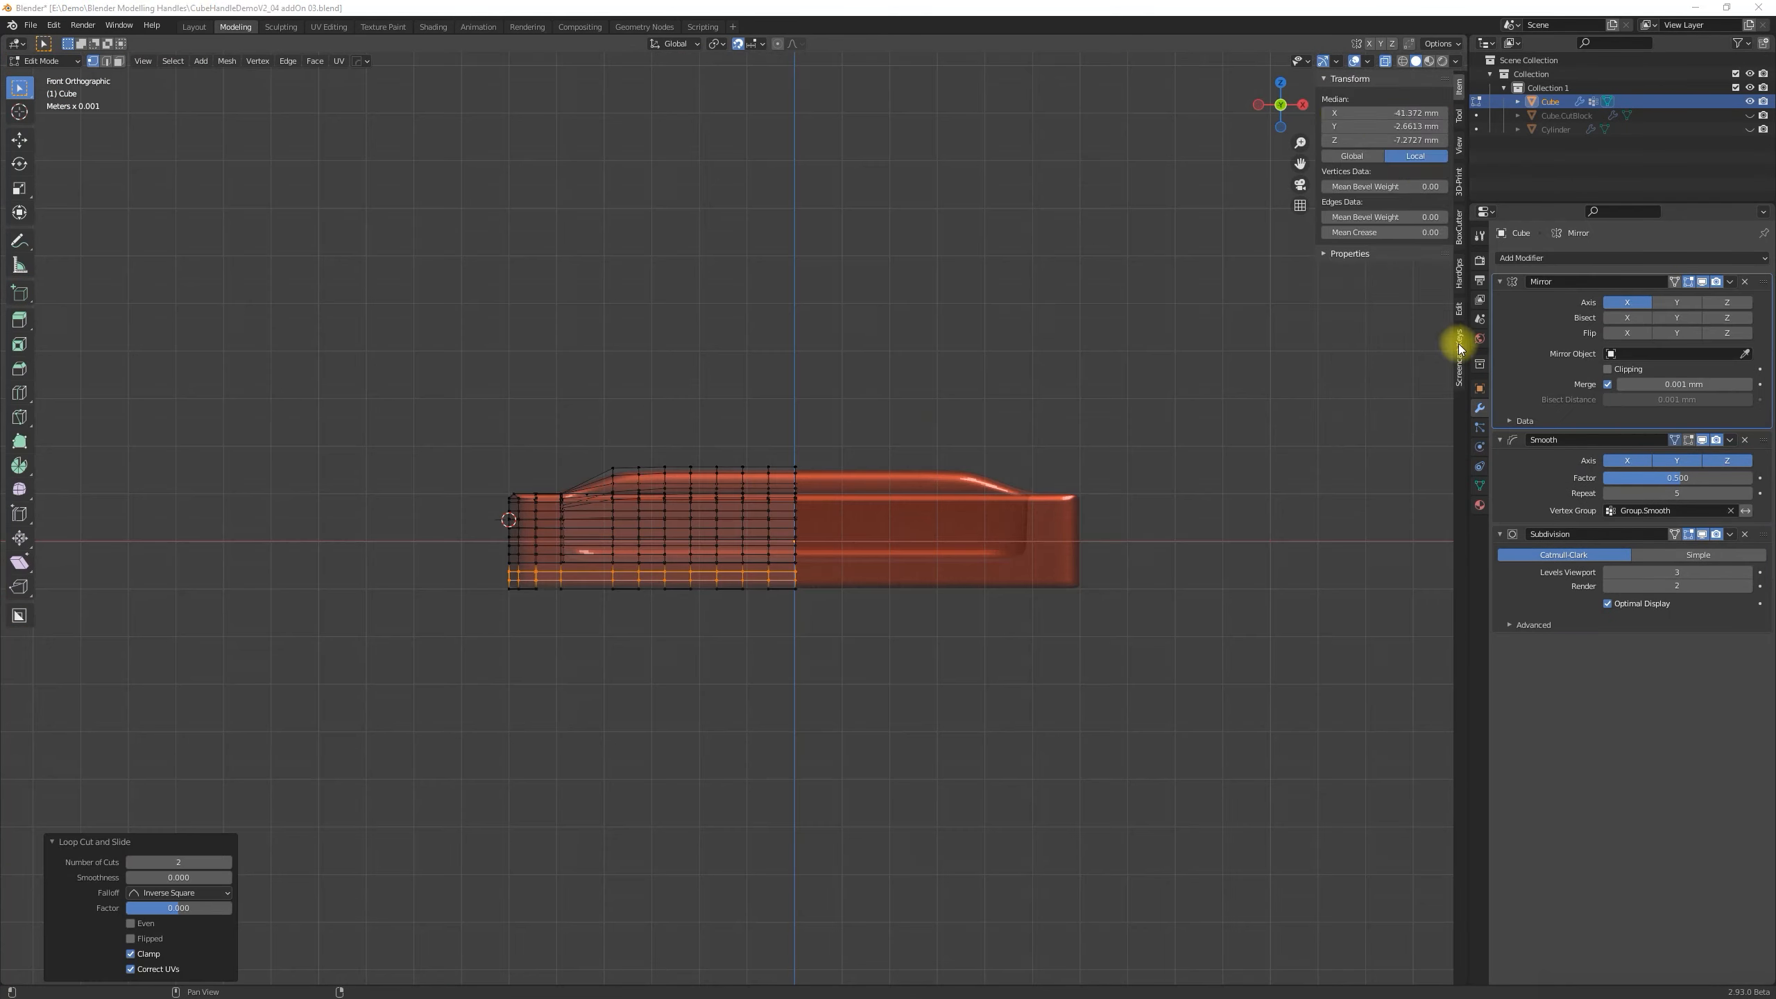
Box-select the half block's centre-line vertices in the top view and set their median X to 0.
{"action": "left_click", "coordinate": [1459, 344]}
{"action": "left_click", "coordinate": [1334, 79]}
{"action": "left_click", "coordinate": [1459, 87]}
{"action": "middle_click_drag", "start_coordinate": [909, 279], "coordinate": [622, 523]}
{"action": "left_click", "coordinate": [1055, 318]}
{"action": "key", "text": "Tab"}
{"action": "scroll", "coordinate": [622, 523], "scroll_direction": "up", "scroll_amount": 4}
{"action": "key", "text": "KP_7"}
{"action": "key", "text": "Tab"}
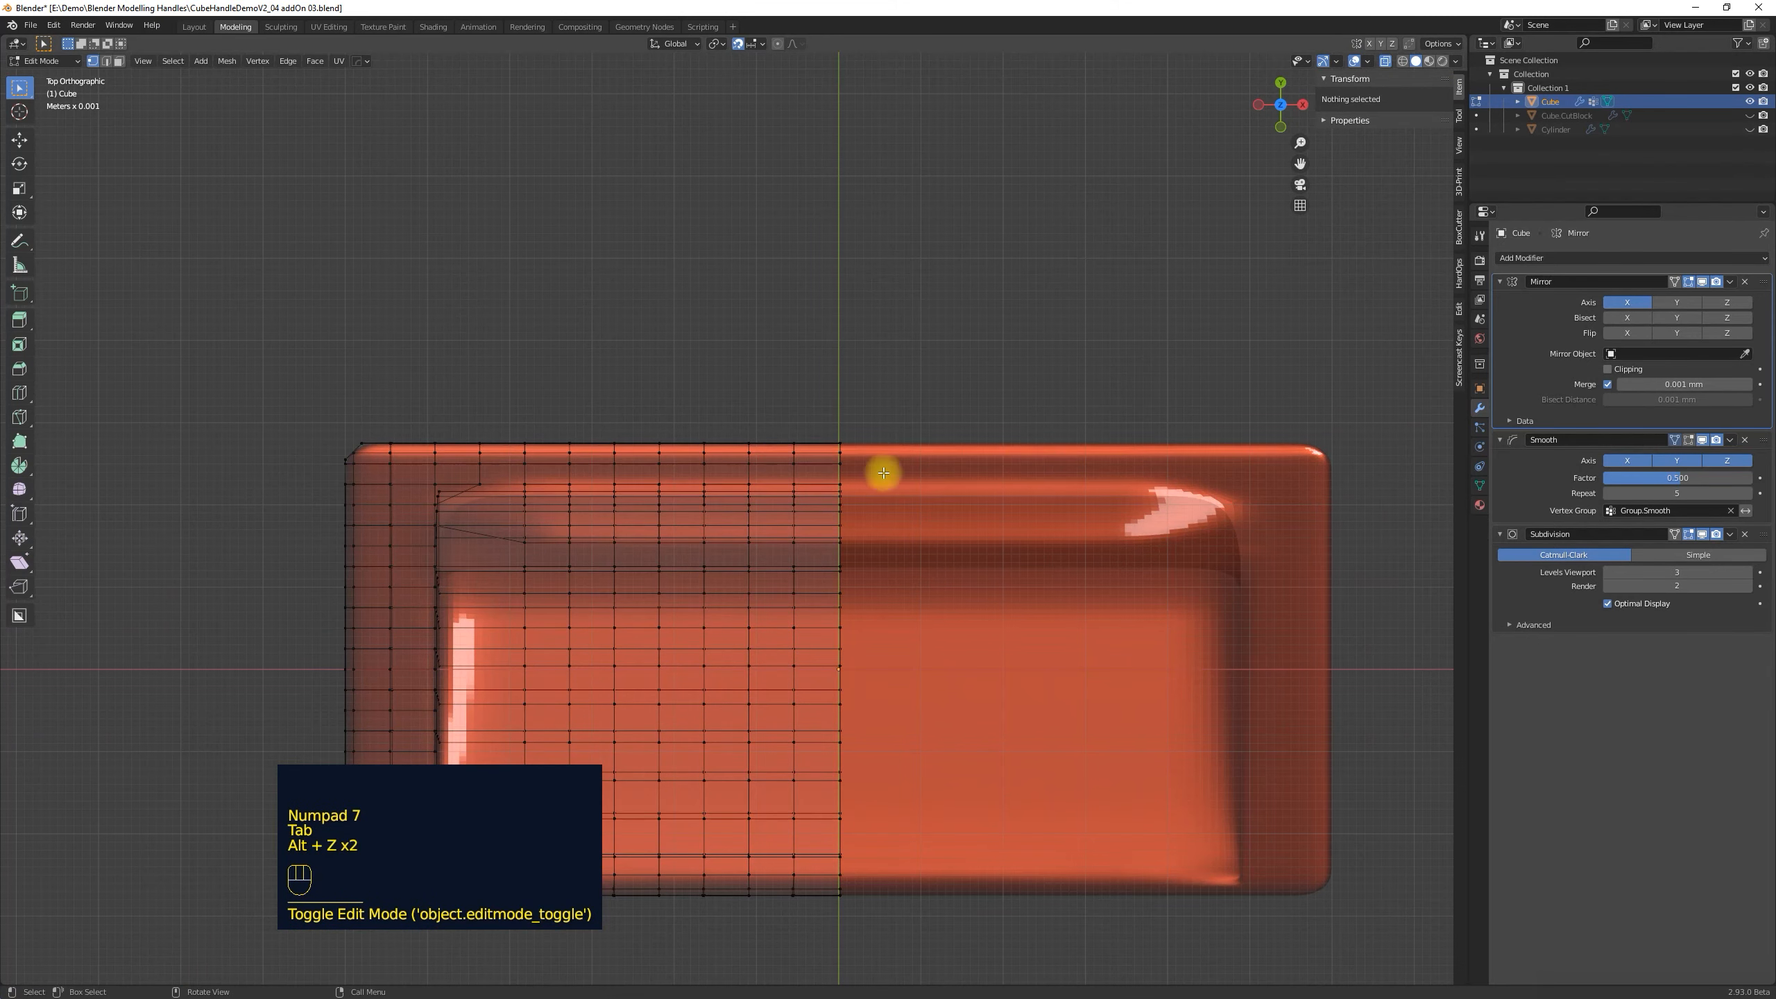
{"action": "left_click_drag", "start_coordinate": [877, 420], "coordinate": [815, 910]}
{"action": "left_click", "coordinate": [1407, 113]}
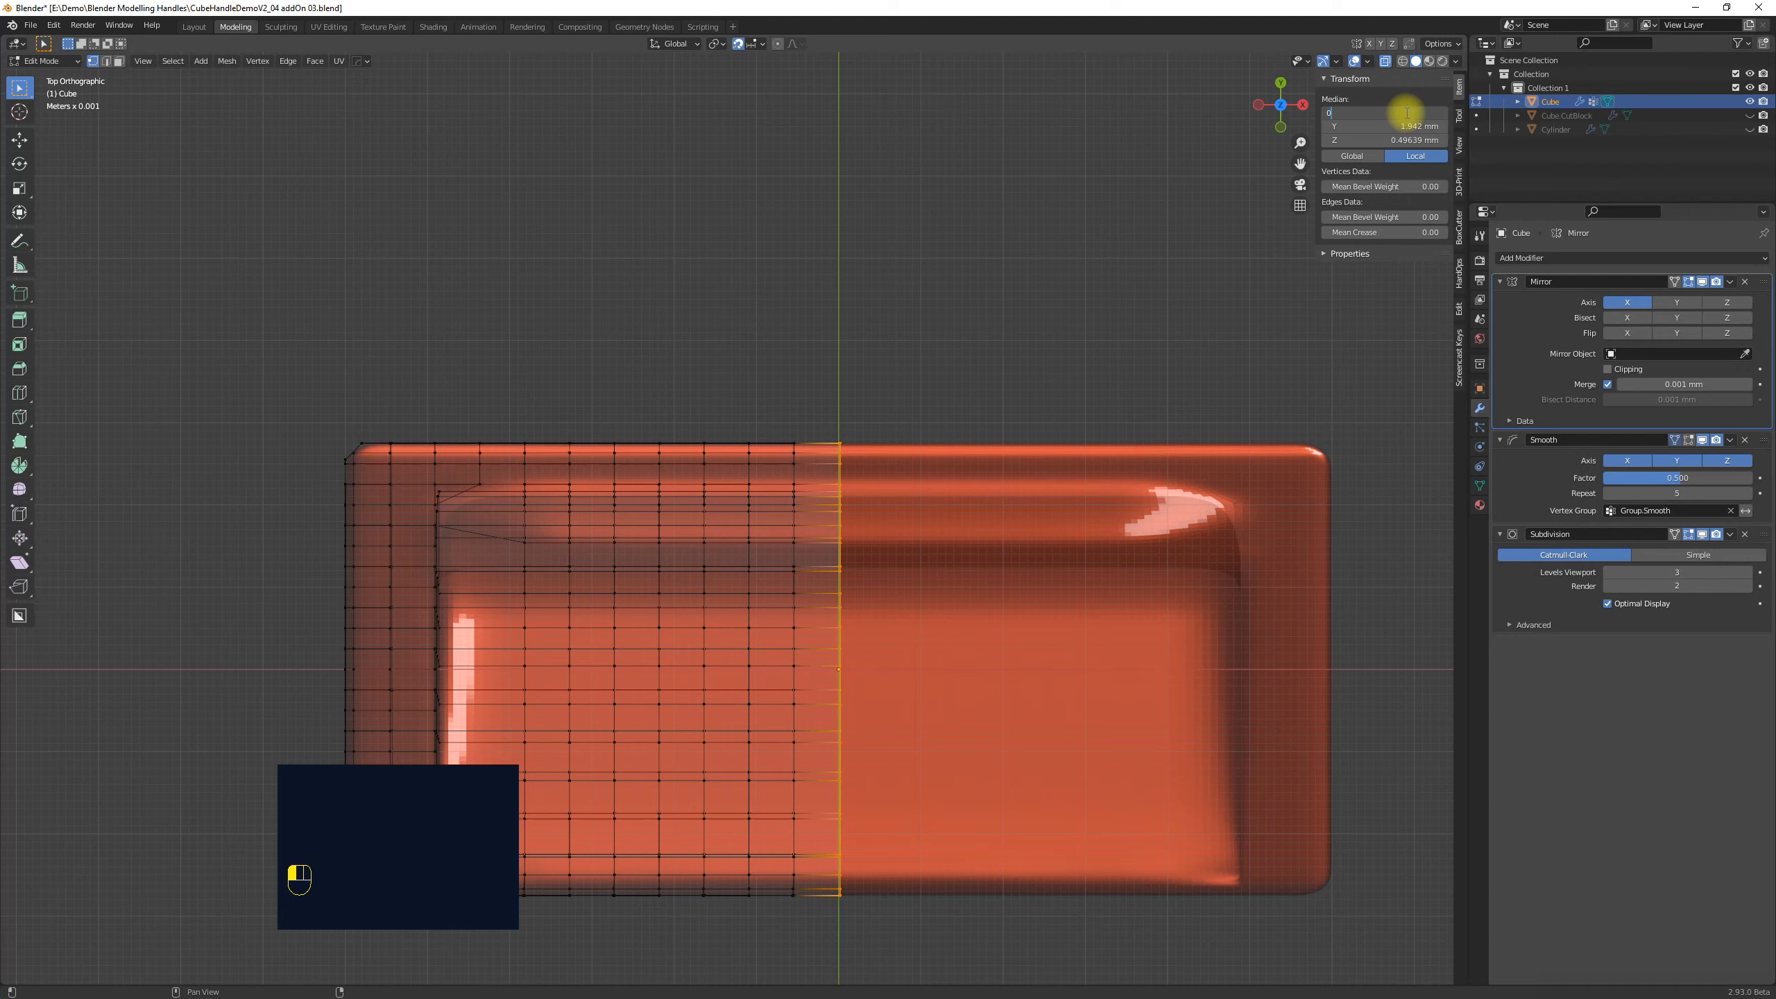
{"action": "key", "text": "Tab"}
{"action": "middle_click_drag", "start_coordinate": [788, 462], "coordinate": [896, 357]}
{"action": "key", "text": "KP_1"}
{"action": "key", "text": "Tab"}
{"action": "left_click", "coordinate": [290, 631]}
{"action": "left_click_drag", "start_coordinate": [297, 622], "coordinate": [840, 622]}
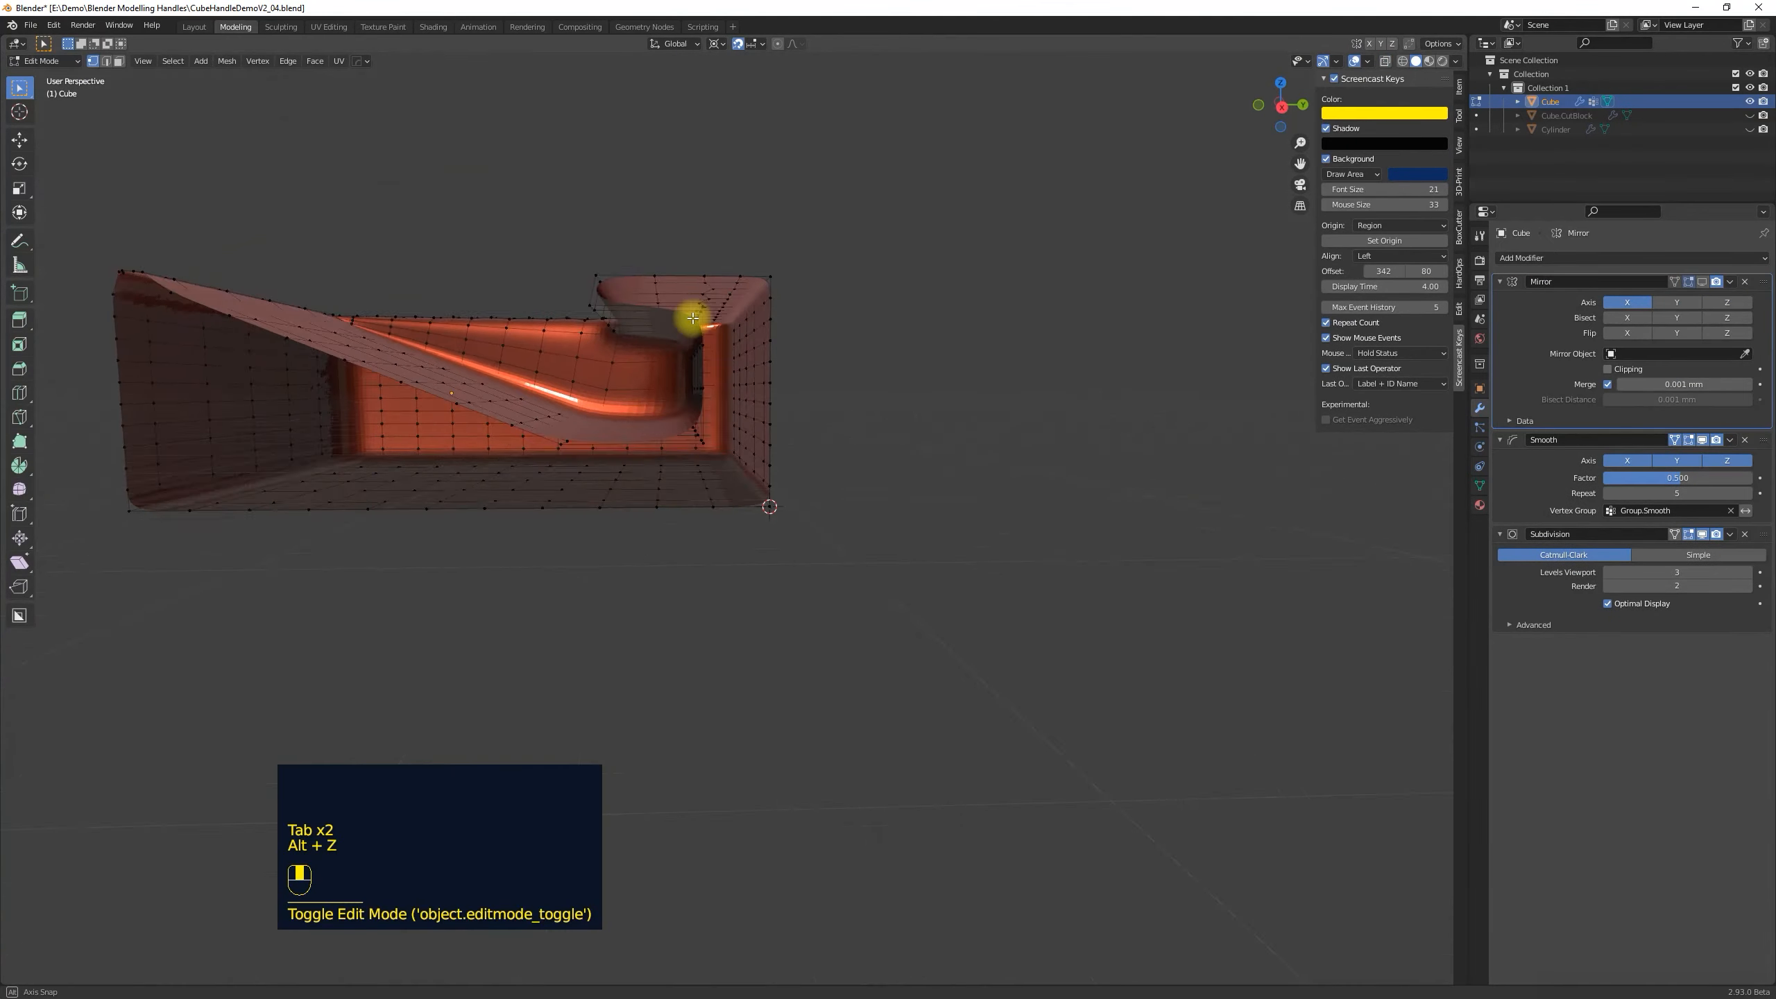
Move vertices of the recess's overhanging lip with proportional editing, shifting the inner path about -5.6 mm along Y.
{"action": "left_click", "coordinate": [644, 300]}
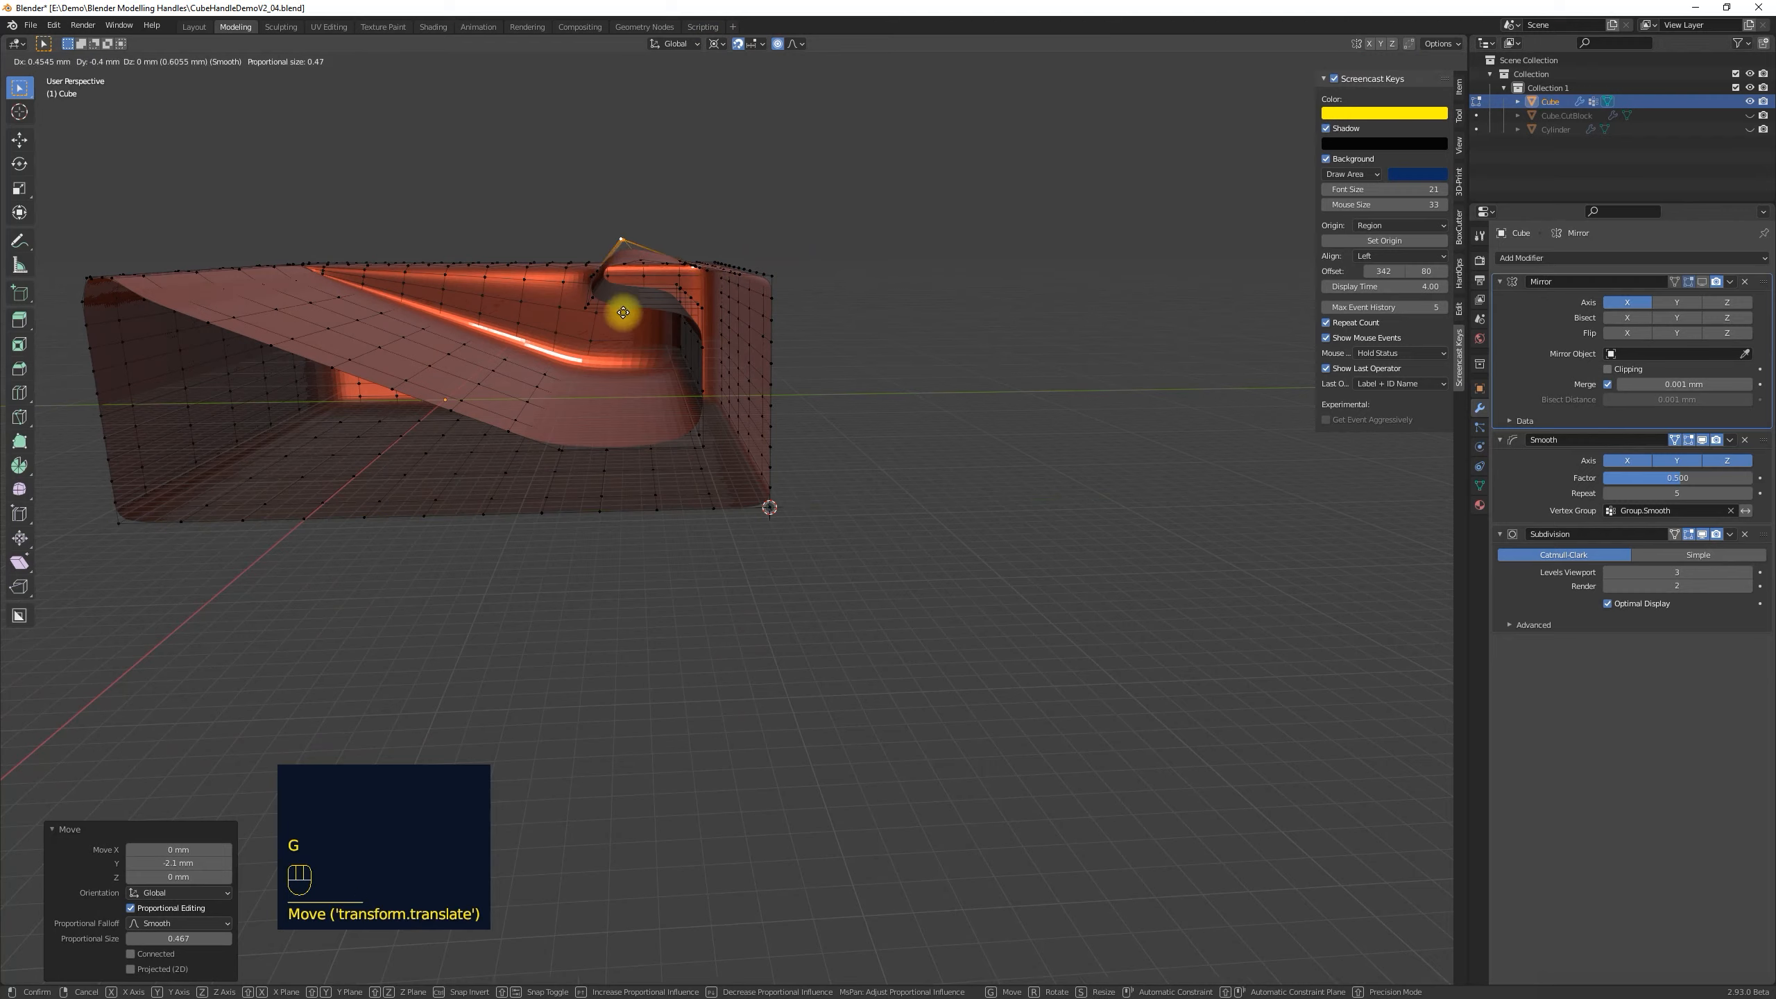
{"action": "left_click", "coordinate": [703, 311]}
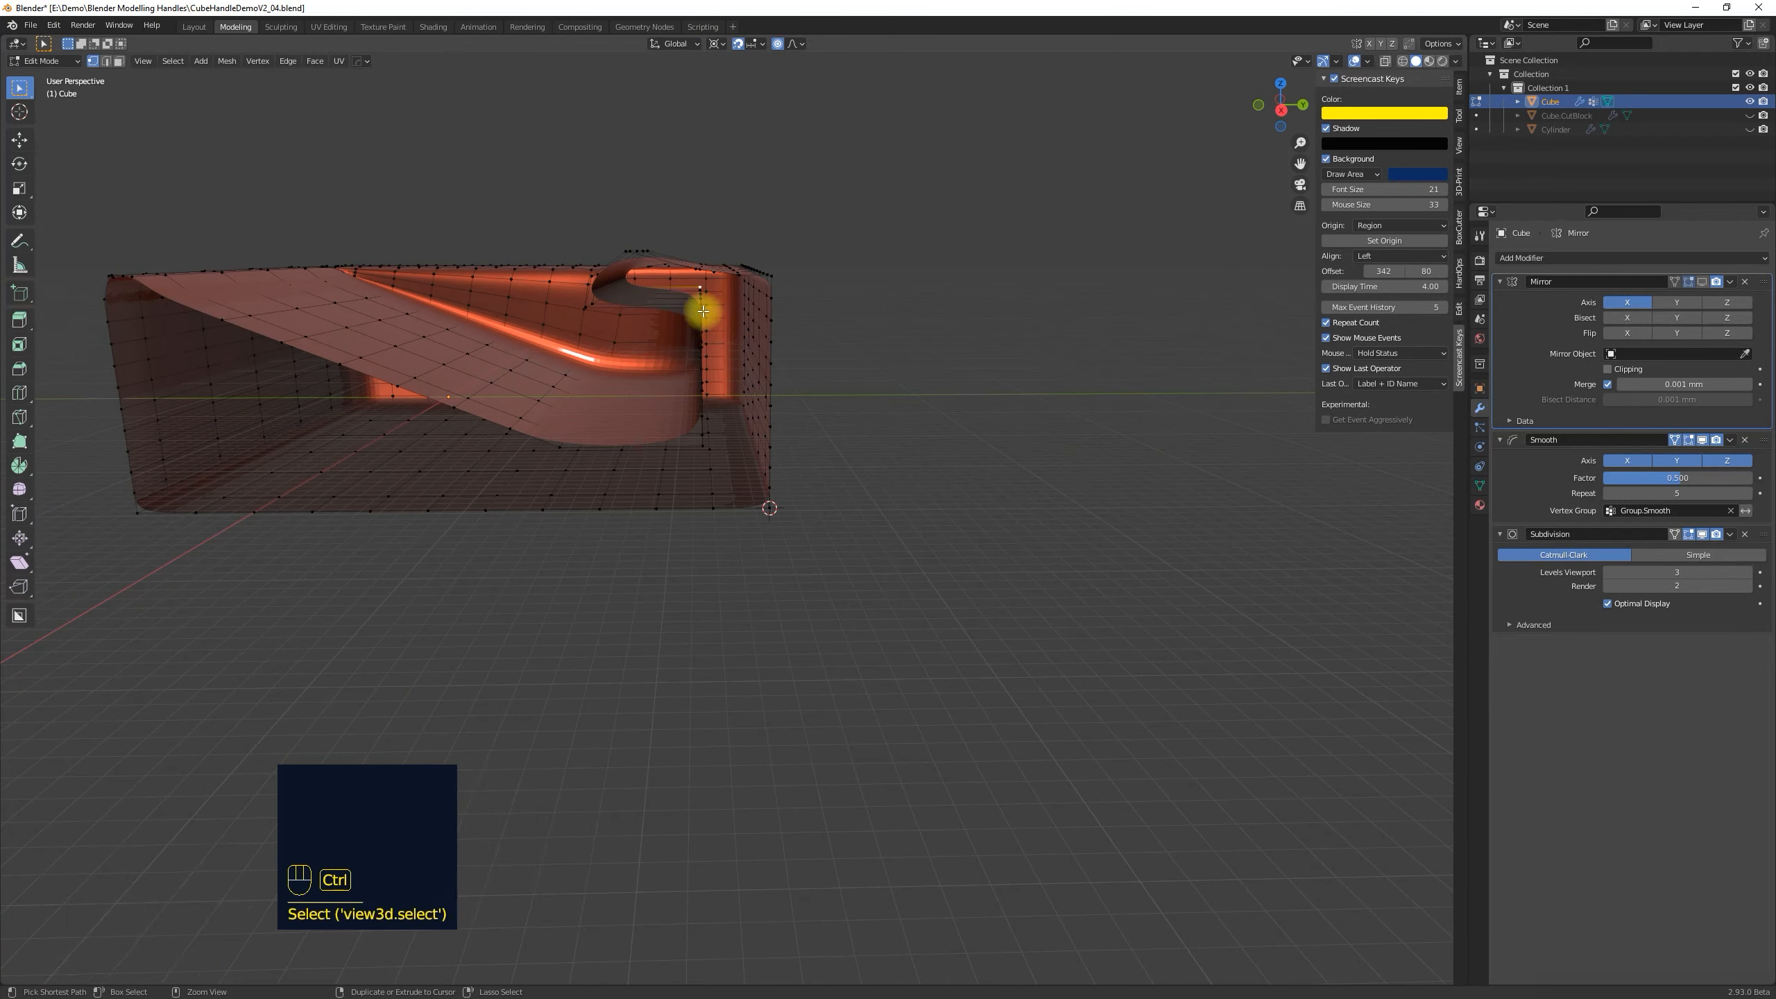
{"action": "left_click", "coordinate": [702, 312], "text": "ctrl"}
{"action": "key", "text": "g"}
{"action": "key", "text": "y"}
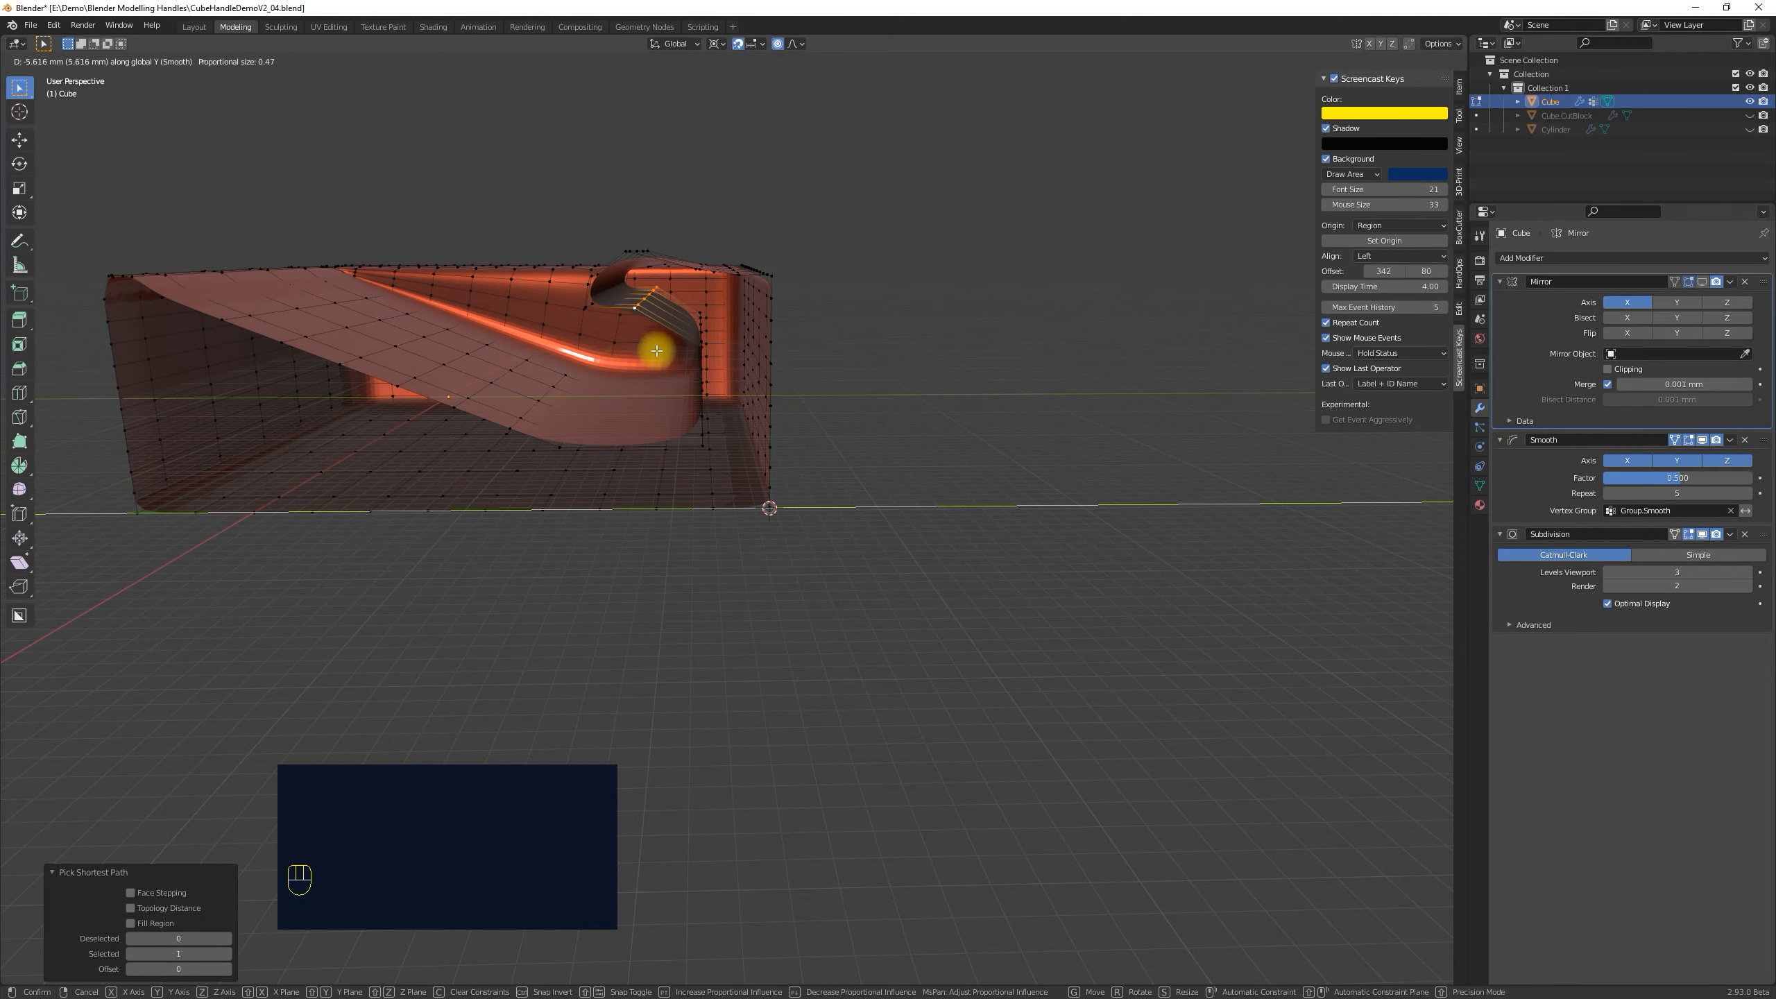
{"action": "left_click", "coordinate": [658, 349]}
Move two further vertex paths on the recess's inner back wall along Y with proportional editing.
{"action": "left_click", "coordinate": [699, 302]}
{"action": "left_click", "coordinate": [697, 314], "text": "ctrl"}
{"action": "key", "text": "g"}
{"action": "key", "text": "y"}
{"action": "left_click", "coordinate": [719, 359]}
{"action": "left_click", "coordinate": [709, 345]}
{"action": "left_click", "coordinate": [702, 389], "text": "ctrl"}
{"action": "key", "text": "g"}
{"action": "key", "text": "y"}
{"action": "left_click", "coordinate": [706, 386]}
Shift the adjacent vertex path under the lip along Y, and reposition another recess vertex path along Y.
{"action": "middle_click_drag", "start_coordinate": [705, 385], "coordinate": [979, 364]}
{"action": "left_click", "coordinate": [682, 349], "text": "ctrl"}
{"action": "key", "text": "g"}
{"action": "key", "text": "y"}
{"action": "left_click", "coordinate": [683, 357]}
{"action": "scroll", "coordinate": [682, 319], "scroll_direction": "down", "scroll_amount": 3}
{"action": "middle_click_drag", "start_coordinate": [1049, 294], "coordinate": [761, 306]}
{"action": "left_click", "coordinate": [613, 362]}
{"action": "left_click", "coordinate": [672, 419], "text": "ctrl"}
{"action": "key", "text": "g"}
{"action": "key", "text": "y"}
{"action": "left_click", "coordinate": [724, 402]}
Move one recess vertex under the lip along Y and adjust a neighbouring vertex along Z.
{"action": "left_click", "coordinate": [694, 404]}
{"action": "key", "text": "g"}
{"action": "key", "text": "y"}
{"action": "left_click", "coordinate": [734, 413]}
{"action": "middle_click_drag", "start_coordinate": [777, 425], "coordinate": [811, 420]}
{"action": "left_click", "coordinate": [715, 409]}
{"action": "key", "text": "g"}
{"action": "key", "text": "z"}
{"action": "left_click", "coordinate": [733, 480]}
Select a path of vertices along the recess lip and move it along Z.
{"action": "middle_click_drag", "start_coordinate": [733, 480], "coordinate": [647, 451]}
{"action": "left_click", "coordinate": [762, 432]}
{"action": "left_click", "coordinate": [773, 428], "text": "ctrl"}
{"action": "middle_click_drag", "start_coordinate": [774, 428], "coordinate": [745, 491]}
{"action": "key", "text": "g"}
{"action": "key", "text": "z"}
{"action": "left_click", "coordinate": [686, 484]}
Extend the lip vertex selection and adjust its height along Z in two moves.
{"action": "left_click", "coordinate": [712, 454], "text": "shift"}
{"action": "left_click", "coordinate": [712, 472], "text": "ctrl"}
{"action": "key", "text": "g"}
{"action": "key", "text": "z"}
{"action": "left_click", "coordinate": [575, 432]}
{"action": "key", "text": "ctrl+KP_3"}
{"action": "key", "text": "ctrl+KP_3"}
{"action": "key", "text": "g"}
{"action": "key", "text": "z"}
{"action": "left_click", "coordinate": [682, 462]}
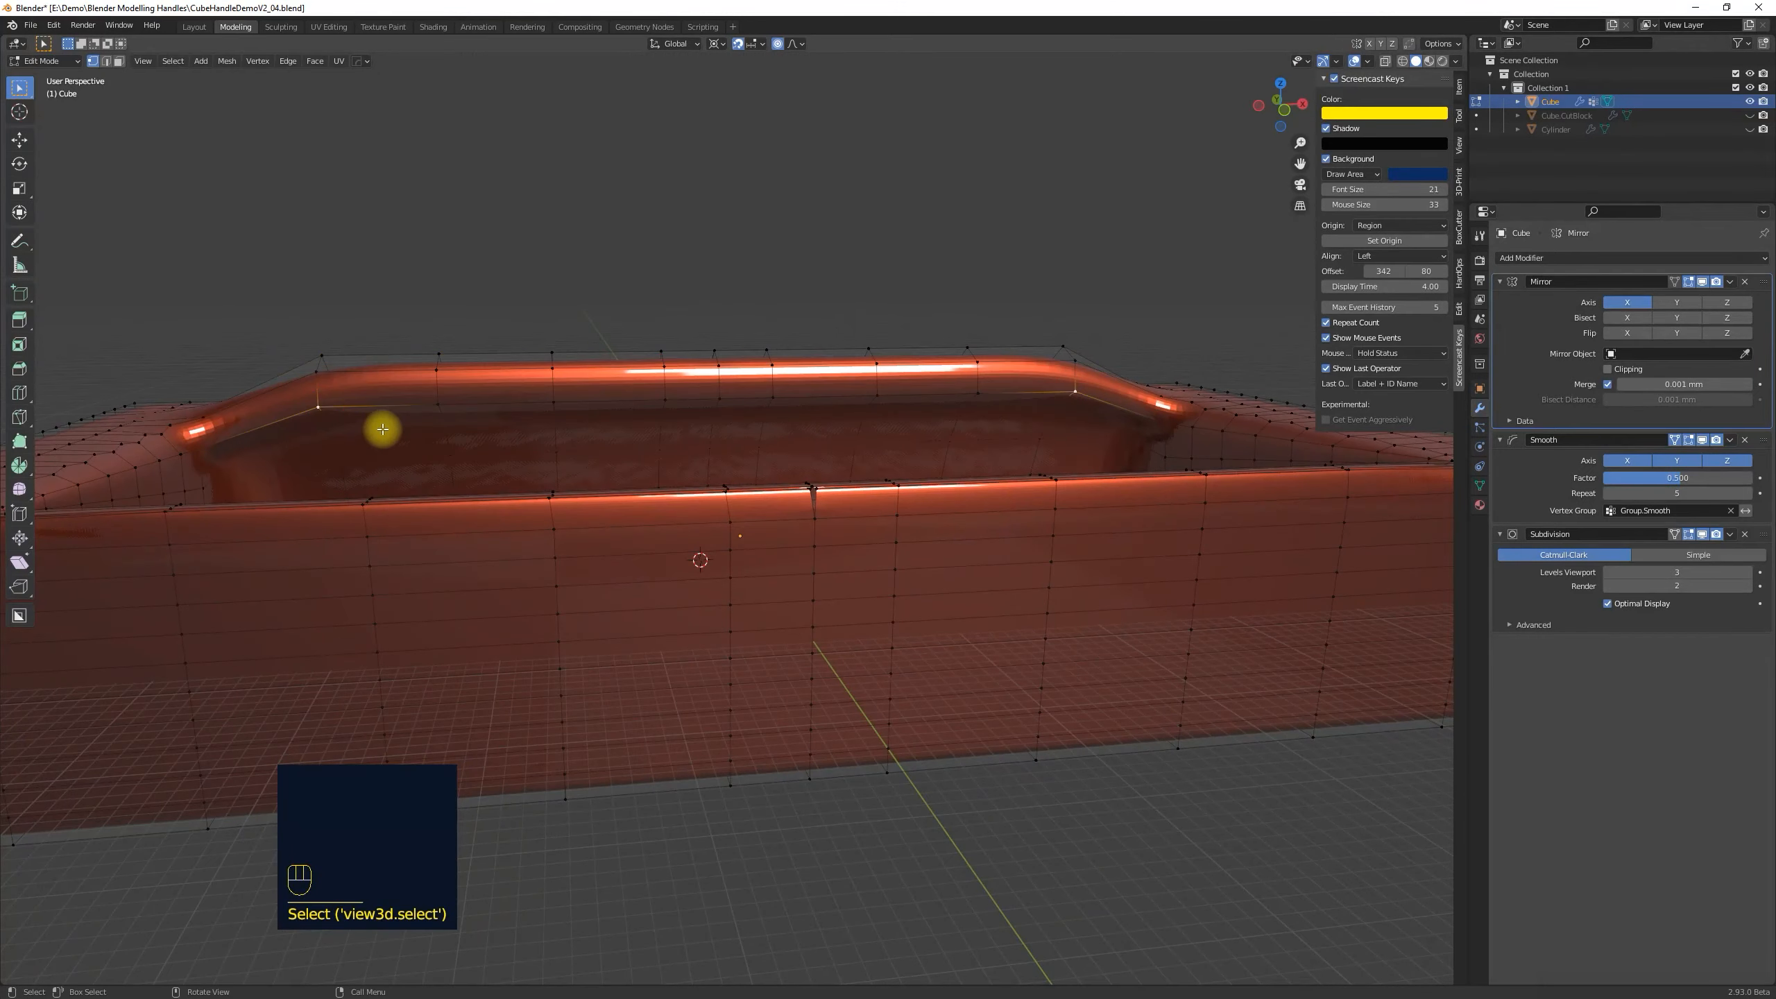
Select the centre-line vertex at the small gap in the block's edge and display its coordinates.
{"action": "scroll", "coordinate": [318, 445], "scroll_direction": "down", "scroll_amount": 6}
{"action": "middle_click_drag", "start_coordinate": [317, 446], "coordinate": [757, 564]}
{"action": "middle_click_drag", "start_coordinate": [565, 622], "coordinate": [659, 845]}
{"action": "left_click", "coordinate": [659, 845]}
{"action": "left_click", "coordinate": [1459, 87]}
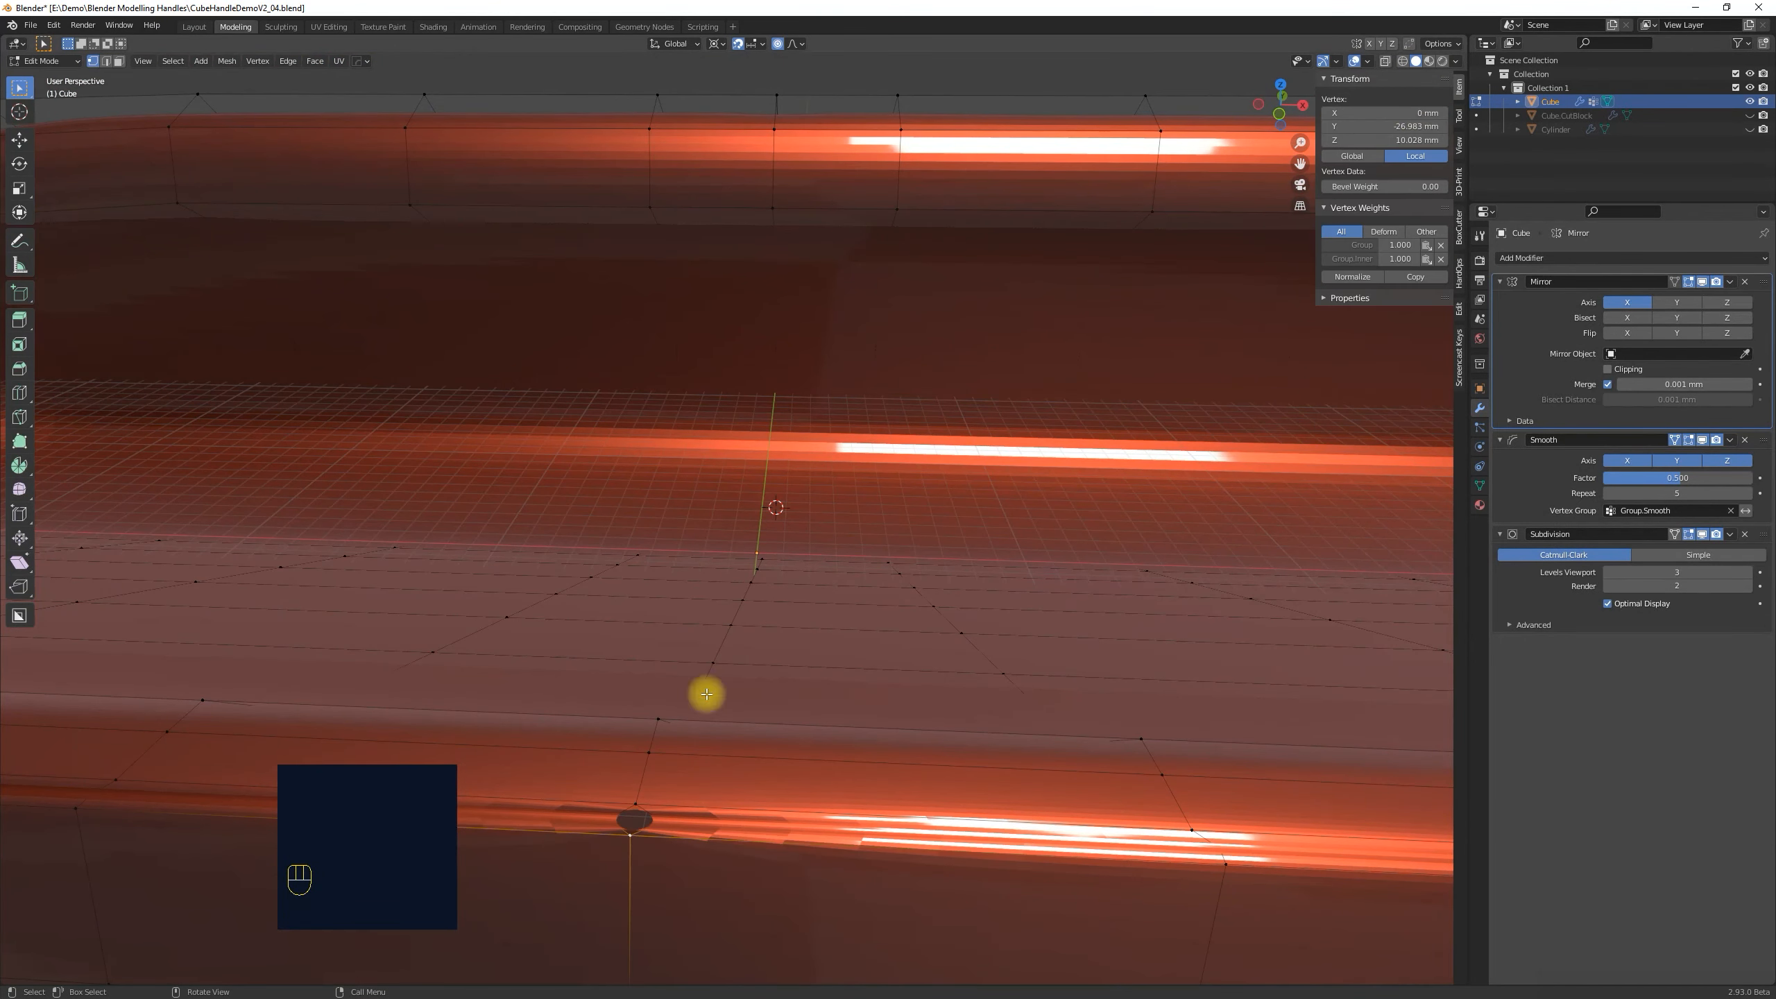
Hide the Smooth and Subdivision modifiers in the viewport and set the centre-line vertex at the gap to X 0.
{"action": "middle_click_drag", "start_coordinate": [706, 694], "coordinate": [728, 693]}
{"action": "left_click", "coordinate": [919, 865]}
{"action": "key", "text": "2"}
{"action": "left_click", "coordinate": [920, 848]}
{"action": "middle_click_drag", "start_coordinate": [919, 849], "coordinate": [883, 845]}
{"action": "left_click", "coordinate": [1702, 439]}
{"action": "left_click", "coordinate": [1700, 535]}
{"action": "key", "text": "1"}
{"action": "left_click", "coordinate": [811, 711]}
{"action": "double_click", "coordinate": [1388, 113]}
{"action": "type", "text": "0"}
Show the Smooth and Subdivision modifiers to examine the closed gap, and hide both in the viewport again.
{"action": "left_click", "coordinate": [1702, 440]}
{"action": "left_click", "coordinate": [1702, 534]}
{"action": "middle_click_drag", "start_coordinate": [902, 560], "coordinate": [740, 615]}
{"action": "middle_click_drag", "start_coordinate": [242, 308], "coordinate": [384, 313]}
{"action": "left_click", "coordinate": [1697, 440]}
{"action": "left_click", "coordinate": [1702, 534]}
Merge two pairs of neighbouring vertices at the end of the recess lip.
{"action": "middle_click_drag", "start_coordinate": [626, 619], "coordinate": [559, 672]}
{"action": "left_click", "coordinate": [268, 738]}
{"action": "left_click", "coordinate": [270, 745], "text": "shift"}
{"action": "key", "text": "m"}
{"action": "left_click", "coordinate": [511, 715]}
{"action": "left_click", "coordinate": [566, 644]}
{"action": "left_click", "coordinate": [568, 651], "text": "shift"}
{"action": "middle_click_drag", "start_coordinate": [836, 595], "coordinate": [277, 734]}
{"action": "key", "text": "m"}
{"action": "left_click", "coordinate": [845, 693]}
Turn off proportional editing and move the merged lip corner vertex about -0.19 mm in X, 0.48 mm in Y and -0.19 mm in Z.
{"action": "key", "text": "g"}
{"action": "left_click", "coordinate": [778, 44]}
{"action": "key", "text": "g"}
{"action": "left_click", "coordinate": [825, 904]}
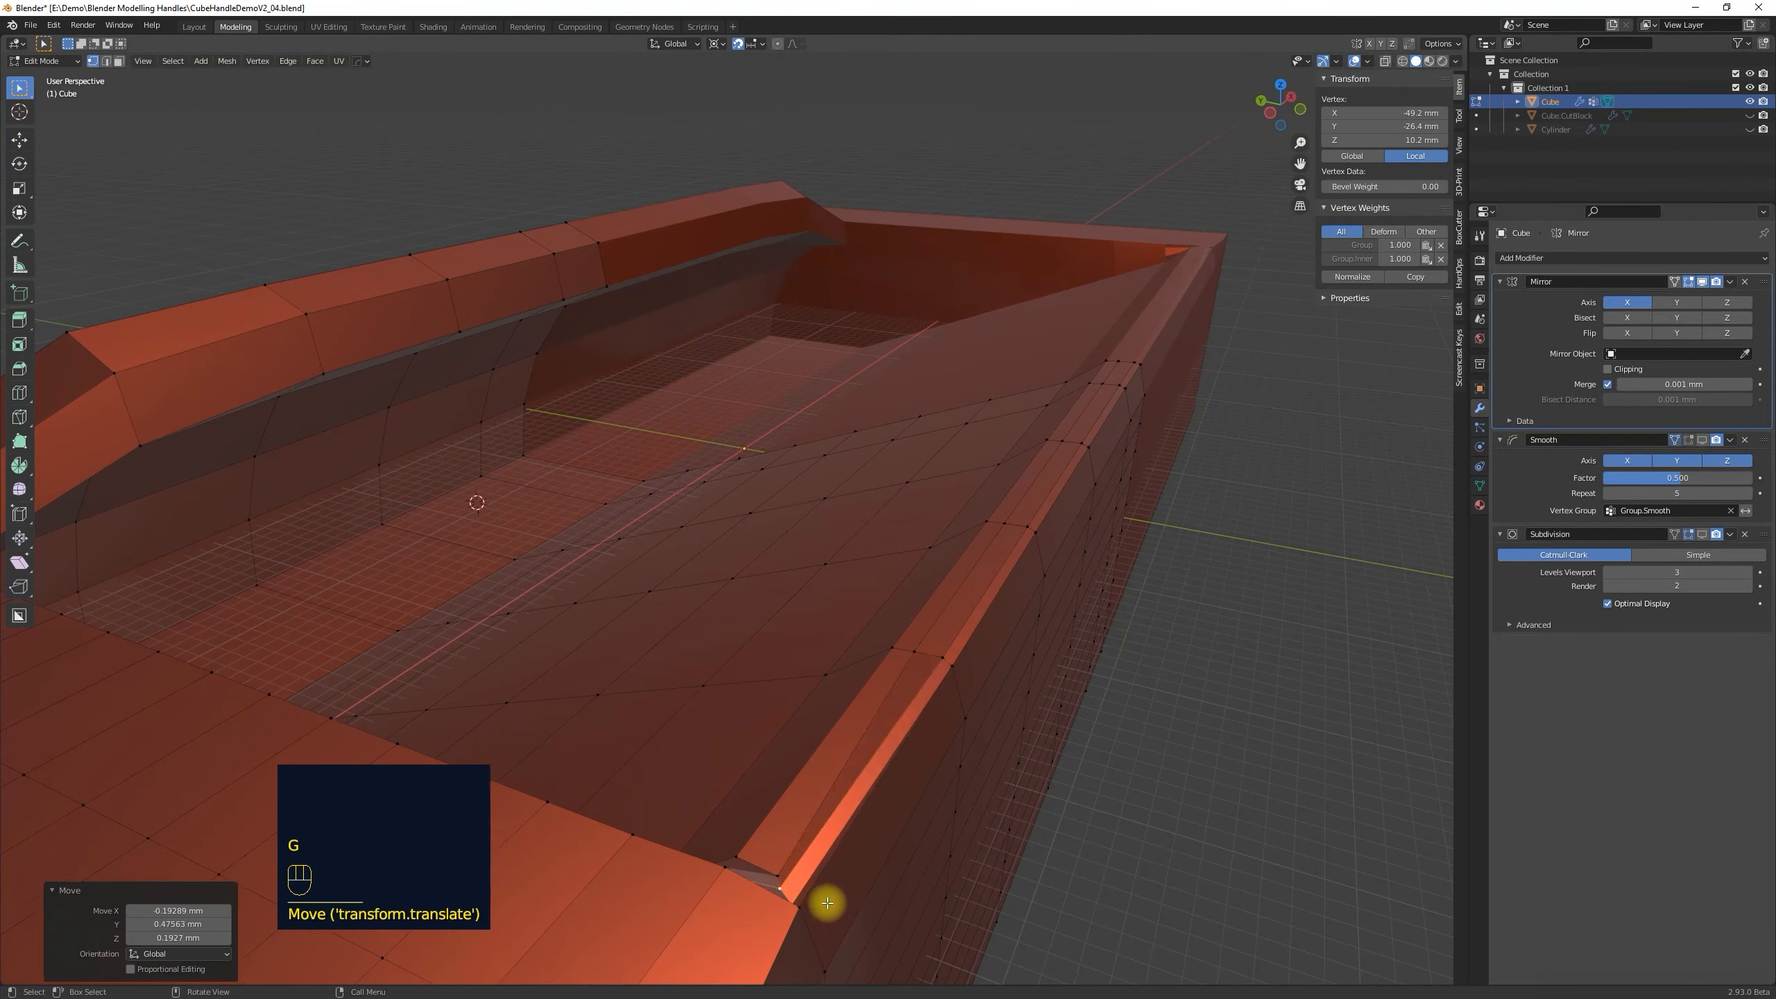
Extend the selection to another vertex at the recess corner and merge the selected vertices.
{"action": "middle_click_drag", "start_coordinate": [825, 904], "coordinate": [865, 647]}
{"action": "left_click", "coordinate": [250, 695], "text": "ctrl"}
{"action": "key", "text": "m"}
{"action": "left_click", "coordinate": [323, 714]}
Reposition the vertices around the recess corner one at a time to clean up the lip's end.
{"action": "middle_click_drag", "start_coordinate": [323, 714], "coordinate": [308, 649]}
{"action": "left_click", "coordinate": [102, 657]}
{"action": "key", "text": "g"}
{"action": "left_click", "coordinate": [177, 640]}
{"action": "left_click", "coordinate": [68, 680]}
{"action": "key", "text": "g"}
{"action": "left_click", "coordinate": [179, 638]}
{"action": "left_click", "coordinate": [365, 654]}
{"action": "key", "text": "g"}
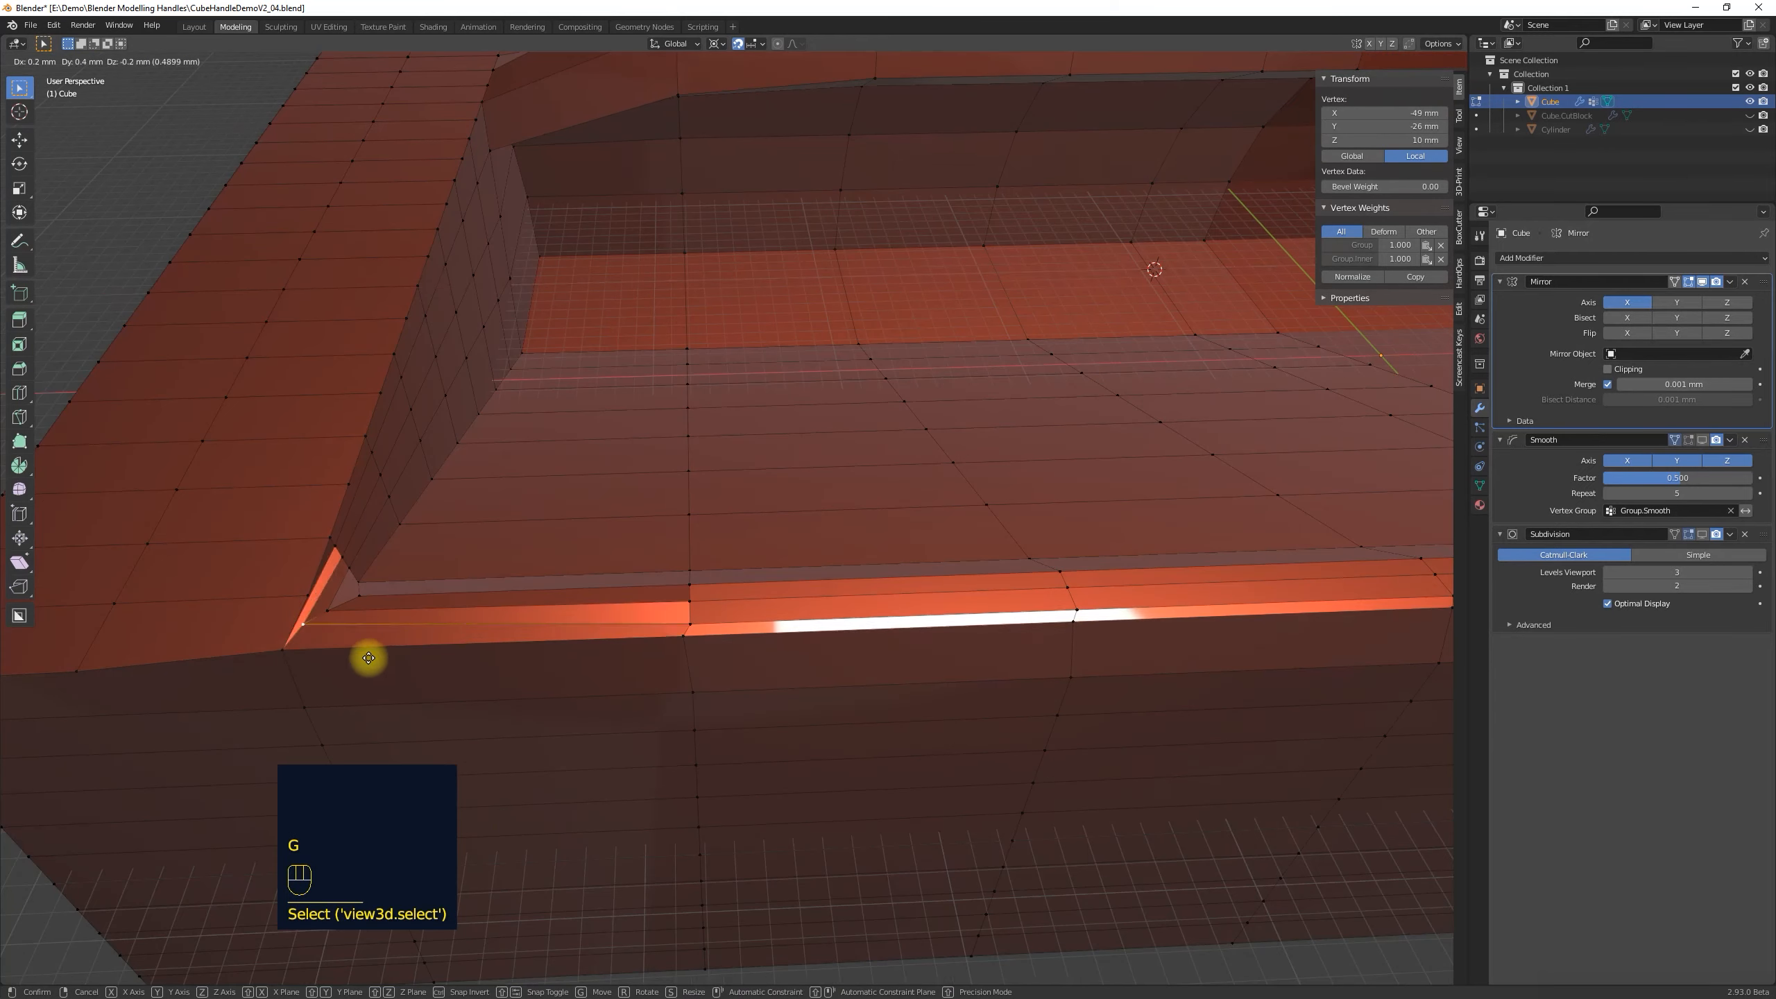
{"action": "left_click", "coordinate": [343, 603]}
Adjust the position of another vertex at the lip's end with two consecutive moves.
{"action": "middle_click_drag", "start_coordinate": [396, 615], "coordinate": [380, 454]}
{"action": "left_click", "coordinate": [355, 109]}
{"action": "key", "text": "g"}
{"action": "left_click", "coordinate": [360, 119]}
{"action": "key", "text": "g"}
{"action": "left_click", "coordinate": [395, 147]}
{"action": "middle_click_drag", "start_coordinate": [397, 145], "coordinate": [392, 120]}
Select the edge loop along the lip, change the pivot point and flatten the loop by scaling it to 0 along Y.
{"action": "left_click", "coordinate": [396, 213], "text": "alt"}
{"action": "key", "text": "s"}
{"action": "key", "text": "x"}
{"action": "key", "text": "0"}
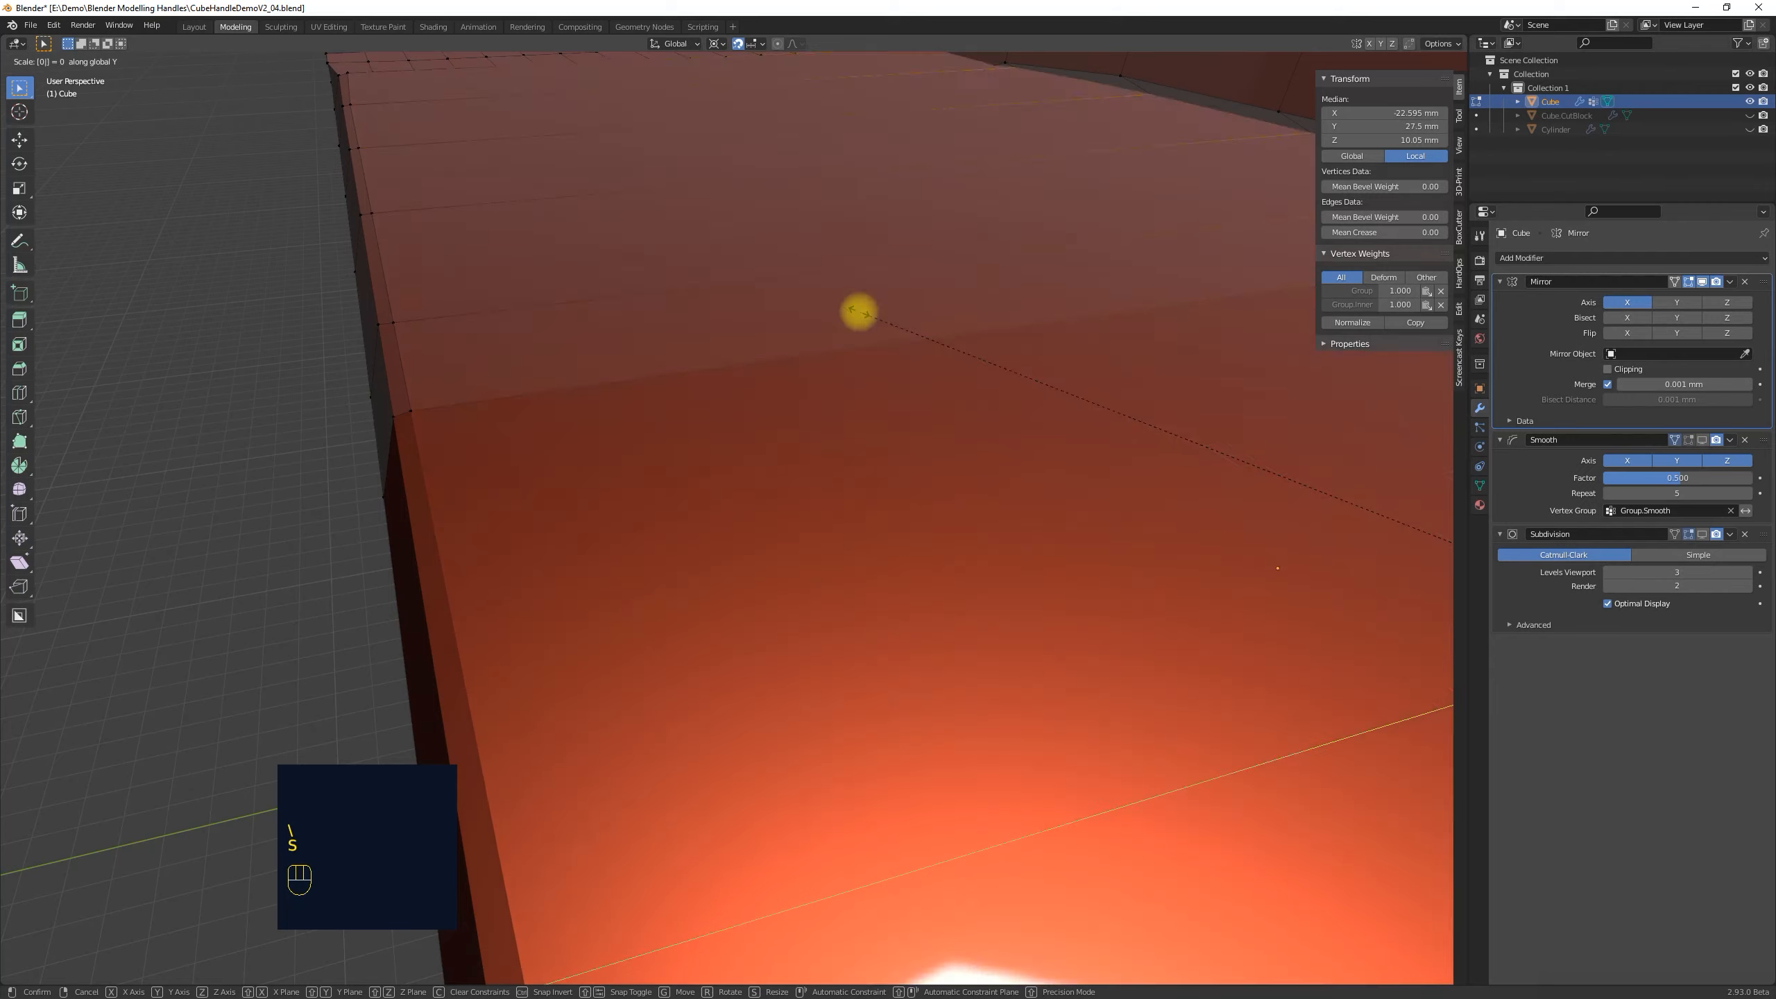
{"action": "key", "text": "Escape"}
{"action": "left_click", "coordinate": [716, 43]}
{"action": "left_click", "coordinate": [724, 105]}
{"action": "key", "text": "s"}
{"action": "key", "text": "x"}
{"action": "key", "text": "0"}
{"action": "key", "text": "Return"}
Select three vertices on the outer top edge near the block's corner and scale them to 0 along Y.
{"action": "middle_click_drag", "start_coordinate": [243, 311], "coordinate": [328, 350]}
{"action": "scroll", "coordinate": [329, 350], "scroll_direction": "down", "scroll_amount": 4}
{"action": "left_click", "coordinate": [651, 464]}
{"action": "scroll", "coordinate": [699, 438], "scroll_direction": "up", "scroll_amount": 4}
{"action": "middle_click_drag", "start_coordinate": [601, 392], "coordinate": [433, 329]}
{"action": "left_click", "coordinate": [360, 195]}
{"action": "left_click", "coordinate": [381, 224], "text": "shift"}
{"action": "left_click", "coordinate": [398, 282], "text": "shift"}
{"action": "key", "text": "s"}
{"action": "key", "text": "y"}
{"action": "key", "text": "0"}
{"action": "key", "text": "Return"}
Add further outer lip edge vertices towards the centre-line to the selection and align them by scaling to 0 along Y.
{"action": "scroll", "coordinate": [560, 298], "scroll_direction": "down", "scroll_amount": 4}
{"action": "left_click", "coordinate": [670, 550], "text": "shift"}
{"action": "left_click", "coordinate": [821, 746], "text": "shift"}
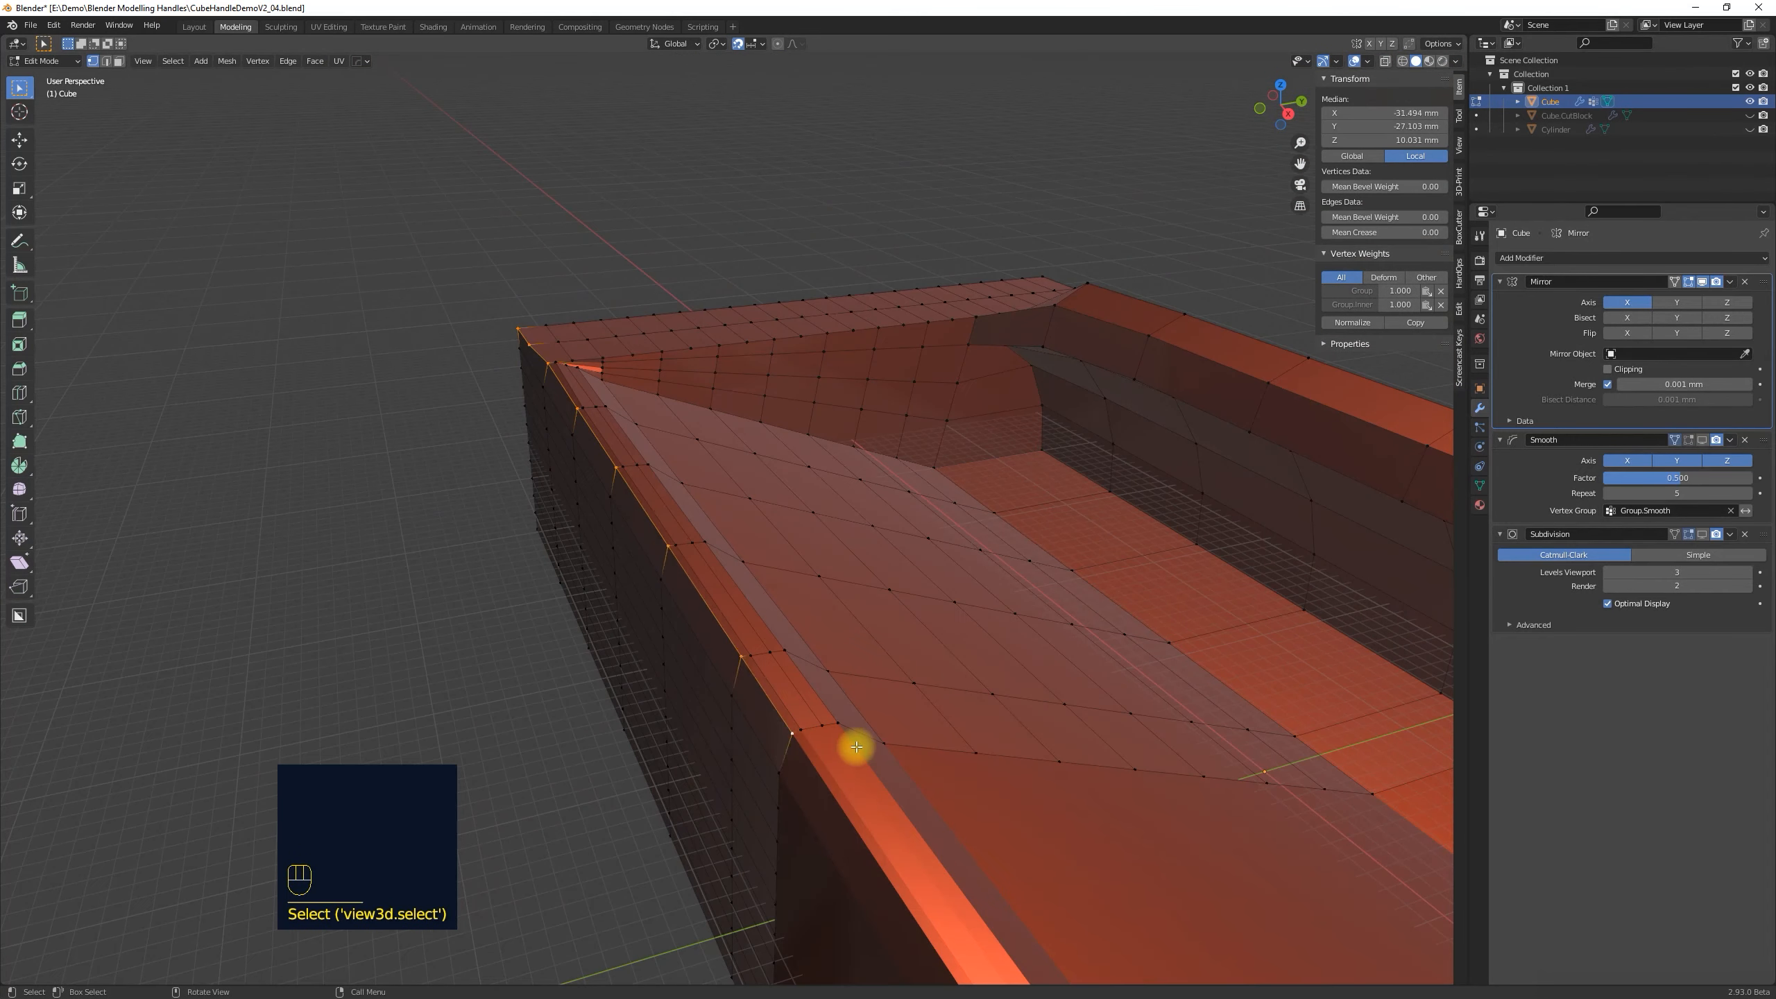
{"action": "key", "text": "s"}
{"action": "key", "text": "y"}
{"action": "key", "text": "0"}
{"action": "key", "text": "Return"}
Move the aligned row of outer lip vertices about 0.2 mm along Y.
{"action": "middle_click_drag", "start_coordinate": [820, 742], "coordinate": [765, 654]}
{"action": "key", "text": "g"}
{"action": "key", "text": "y"}
{"action": "left_click", "coordinate": [752, 664]}
Refine the Y position of the outer lip vertex row in the left orthographic view.
{"action": "middle_click_drag", "start_coordinate": [596, 576], "coordinate": [923, 385]}
{"action": "key", "text": "KP_1"}
{"action": "key", "text": "KP_3"}
{"action": "key", "text": "ctrl+KP_3"}
{"action": "scroll", "coordinate": [914, 210], "scroll_direction": "up", "scroll_amount": 5}
{"action": "scroll", "coordinate": [913, 209], "scroll_direction": "up", "scroll_amount": 2}
{"action": "key", "text": "g"}
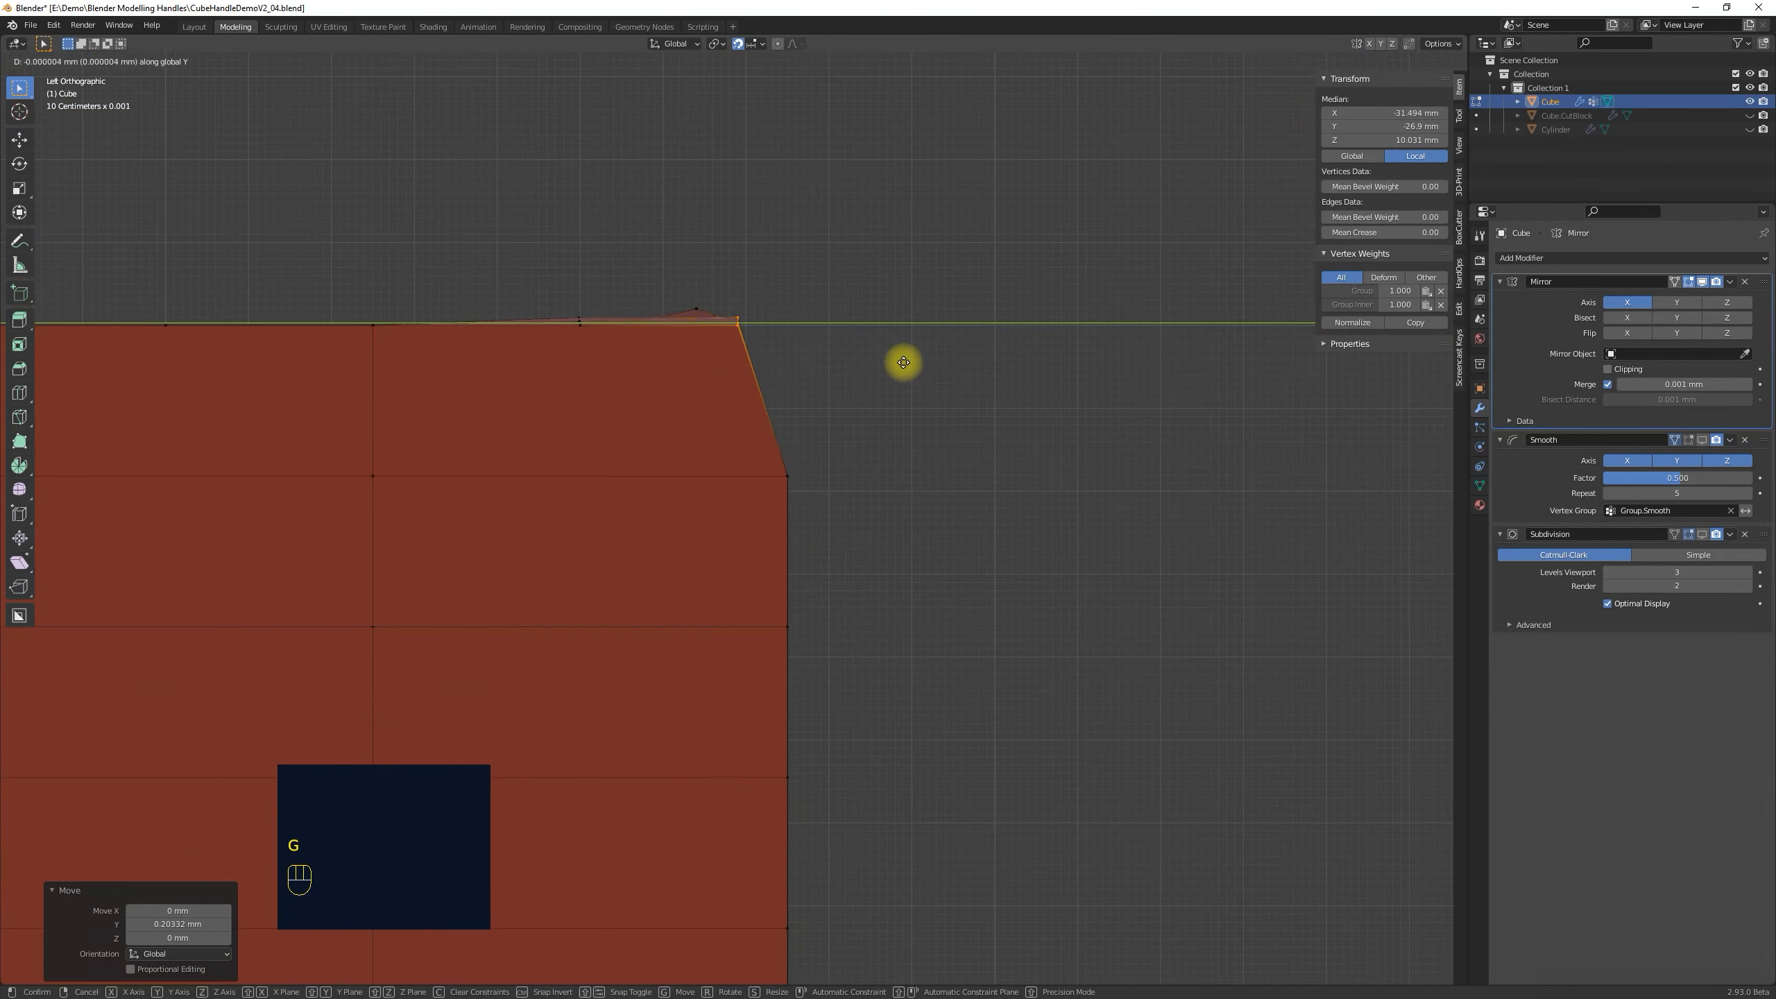
{"action": "left_click", "coordinate": [1356, 426]}
Select a path of vertices along the block's side edge and flatten it by scaling to 0 along Y.
{"action": "scroll", "coordinate": [1142, 460], "scroll_direction": "down", "scroll_amount": 4}
{"action": "middle_click_drag", "start_coordinate": [1143, 460], "coordinate": [1126, 471]}
{"action": "left_click", "coordinate": [753, 459]}
{"action": "left_click", "coordinate": [731, 448], "text": "ctrl"}
{"action": "key", "text": "s"}
{"action": "key", "text": "y"}
{"action": "key", "text": "0"}
{"action": "key", "text": "Return"}
Level the selected path of edge vertices by scaling it to 0 along Z.
{"action": "middle_click_drag", "start_coordinate": [781, 464], "coordinate": [1147, 489]}
{"action": "left_click", "coordinate": [778, 43]}
{"action": "key", "text": "s"}
{"action": "key", "text": "z"}
{"action": "key", "text": "0"}
{"action": "key", "text": "Return"}
Try to level another path of edge vertices by scaling it to 0 along Z, and undo it.
{"action": "left_click", "coordinate": [1173, 503]}
{"action": "left_click", "coordinate": [597, 506], "text": "ctrl"}
{"action": "key", "text": "s"}
{"action": "key", "text": "z"}
{"action": "key", "text": "0"}
{"action": "key", "text": "Return"}
{"action": "middle_click_drag", "start_coordinate": [322, 575], "coordinate": [643, 568]}
{"action": "key", "text": "ctrl+z"}
{"action": "left_click", "coordinate": [688, 401]}
{"action": "key", "text": "ctrl+z"}
Snap the 3D cursor to the selected vertex, use it as the pivot point and level an additional vertex by scaling to 0 along Z.
{"action": "key", "text": "shift+s"}
{"action": "left_click", "coordinate": [699, 508]}
{"action": "left_click", "coordinate": [717, 44]}
{"action": "left_click", "coordinate": [734, 88]}
{"action": "left_click", "coordinate": [293, 634], "text": "shift"}
{"action": "key", "text": "s"}
{"action": "key", "text": "z"}
{"action": "key", "text": "0"}
{"action": "key", "text": "Return"}
{"action": "middle_click_drag", "start_coordinate": [442, 638], "coordinate": [349, 651]}
{"action": "left_click", "coordinate": [645, 470]}
{"action": "left_click", "coordinate": [441, 418], "text": "shift"}
{"action": "key", "text": "s"}
{"action": "key", "text": "z"}
{"action": "key", "text": "0"}
{"action": "right_click", "coordinate": [602, 465]}
{"action": "middle_click_drag", "start_coordinate": [622, 482], "coordinate": [546, 470]}
{"action": "left_click", "coordinate": [662, 448]}
{"action": "left_click", "coordinate": [1090, 417], "text": "shift"}
{"action": "key", "text": "s"}
{"action": "right_click", "coordinate": [784, 463]}
{"action": "left_click", "coordinate": [674, 448]}
{"action": "key", "text": "s"}
{"action": "key", "text": "z"}
{"action": "key", "text": "0"}
{"action": "key", "text": "Escape"}
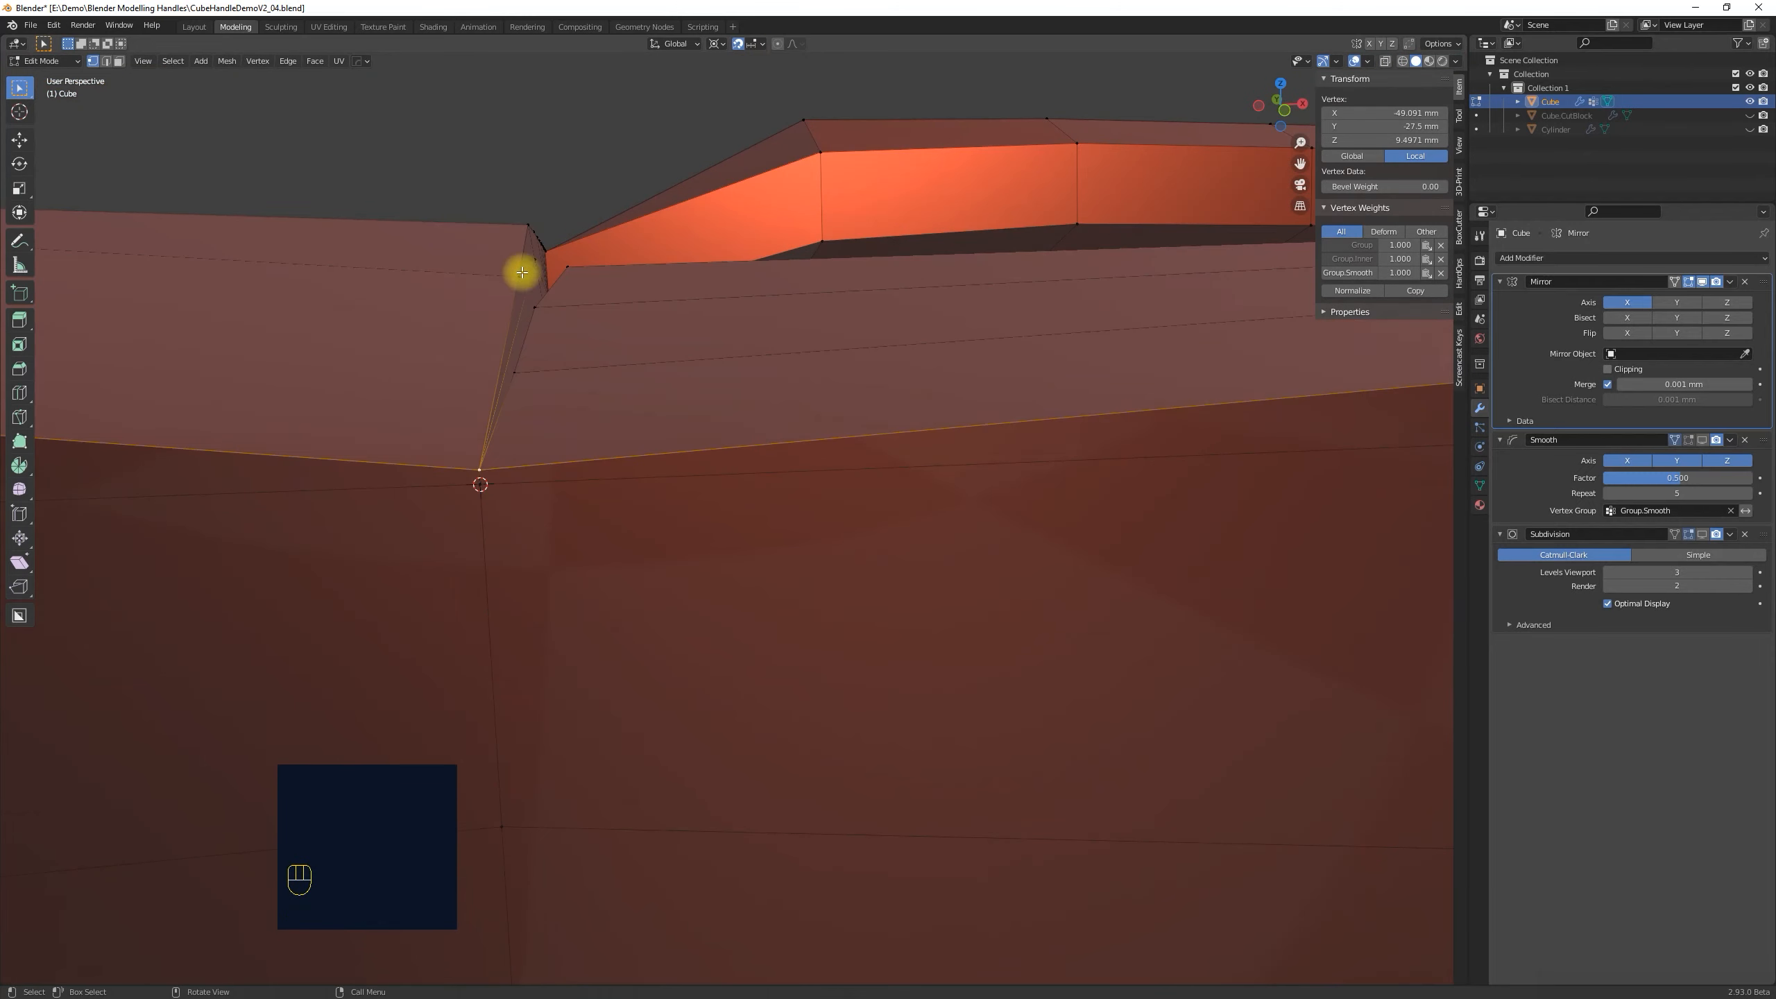
{"action": "key", "text": "s"}
{"action": "key", "text": "z"}
{"action": "key", "text": "0"}
{"action": "key", "text": "Escape"}
{"action": "key", "text": "o"}
Add the neighbouring top-edge vertex to the selection, snap the 3D cursor to both and scale them to 0 along Z.
{"action": "scroll", "coordinate": [489, 315], "scroll_direction": "down", "scroll_amount": 3}
{"action": "middle_click_drag", "start_coordinate": [489, 336], "coordinate": [437, 393]}
{"action": "left_click", "coordinate": [569, 496], "text": "shift"}
{"action": "key", "text": "shift+s"}
{"action": "left_click", "coordinate": [573, 562]}
{"action": "key", "text": "s"}
{"action": "key", "text": "z"}
{"action": "key", "text": "0"}
{"action": "key", "text": "Return"}
{"action": "scroll", "coordinate": [713, 512], "scroll_direction": "up", "scroll_amount": 1}
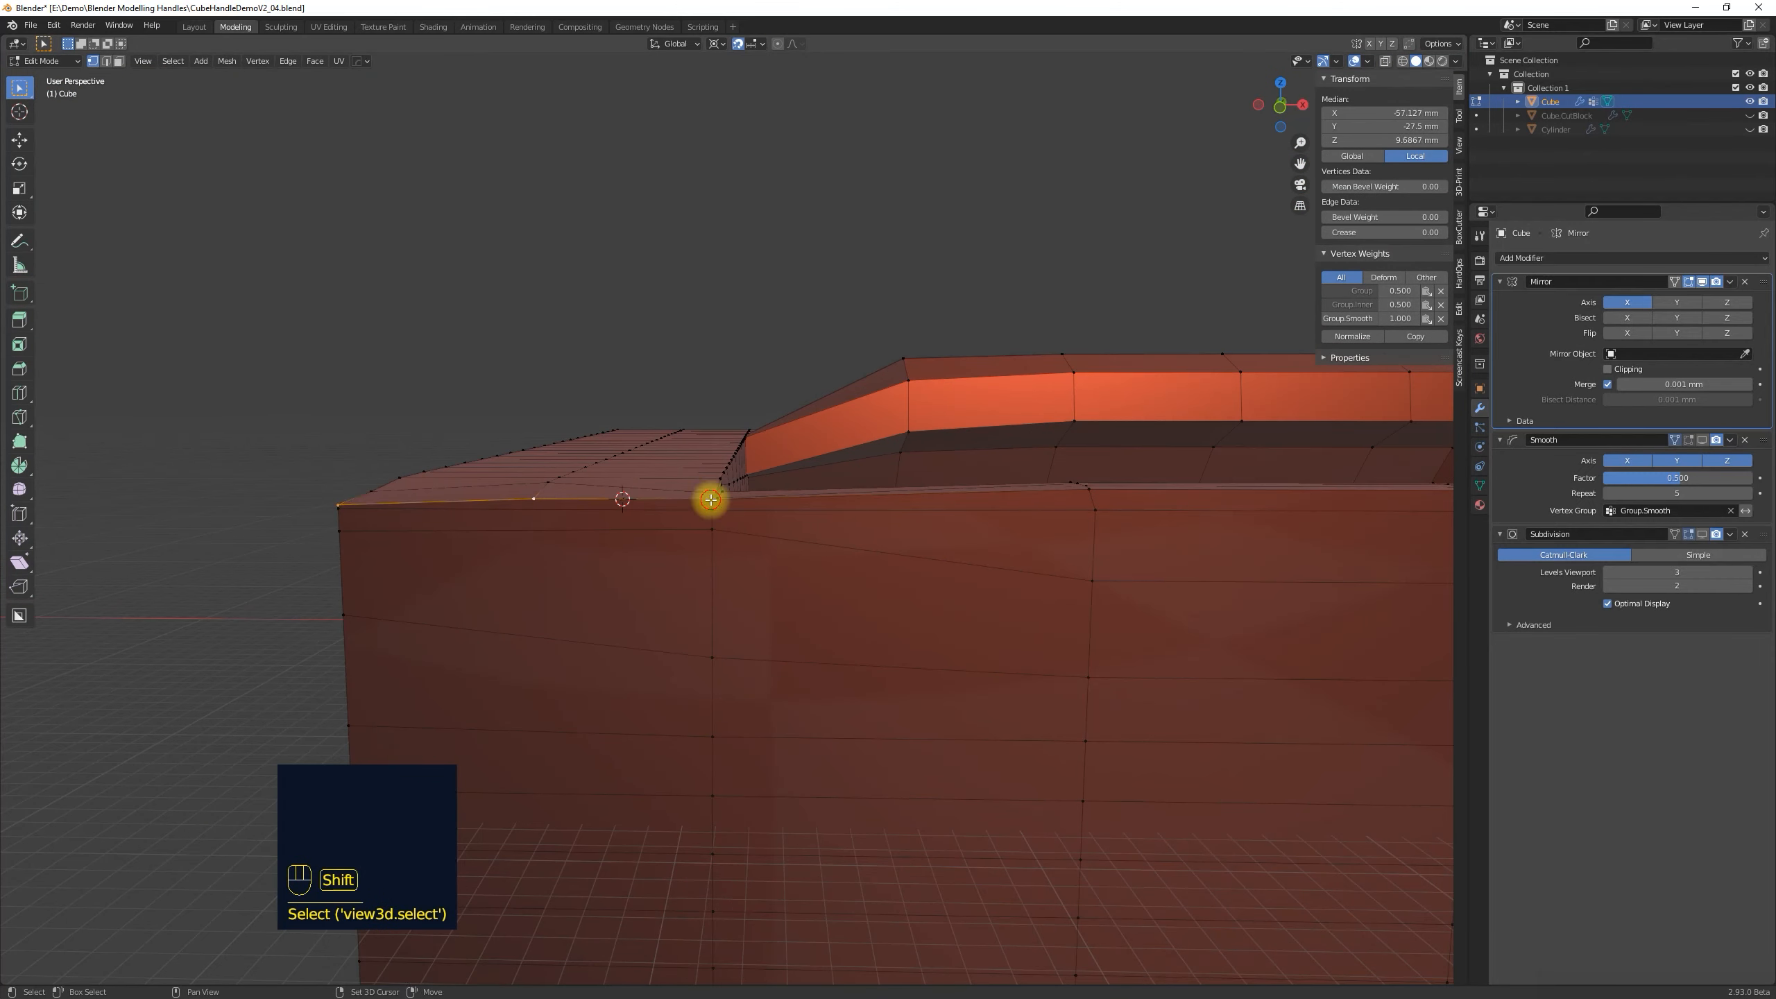
Snap the 3D cursor to a front top-edge vertex, select the path to the outer corner and scale it to 0 along Z.
{"action": "left_click", "coordinate": [1090, 493]}
{"action": "key", "text": "shift+s"}
{"action": "left_click", "coordinate": [1092, 560]}
{"action": "left_click", "coordinate": [340, 506], "text": "ctrl"}
{"action": "key", "text": "s"}
{"action": "key", "text": "z"}
{"action": "key", "text": "0"}
{"action": "key", "text": "Return"}
Level the short run of top-edge vertices at the block's end corner by scaling it to 0 along Z.
{"action": "middle_click_drag", "start_coordinate": [363, 500], "coordinate": [498, 526]}
{"action": "left_click", "coordinate": [498, 526]}
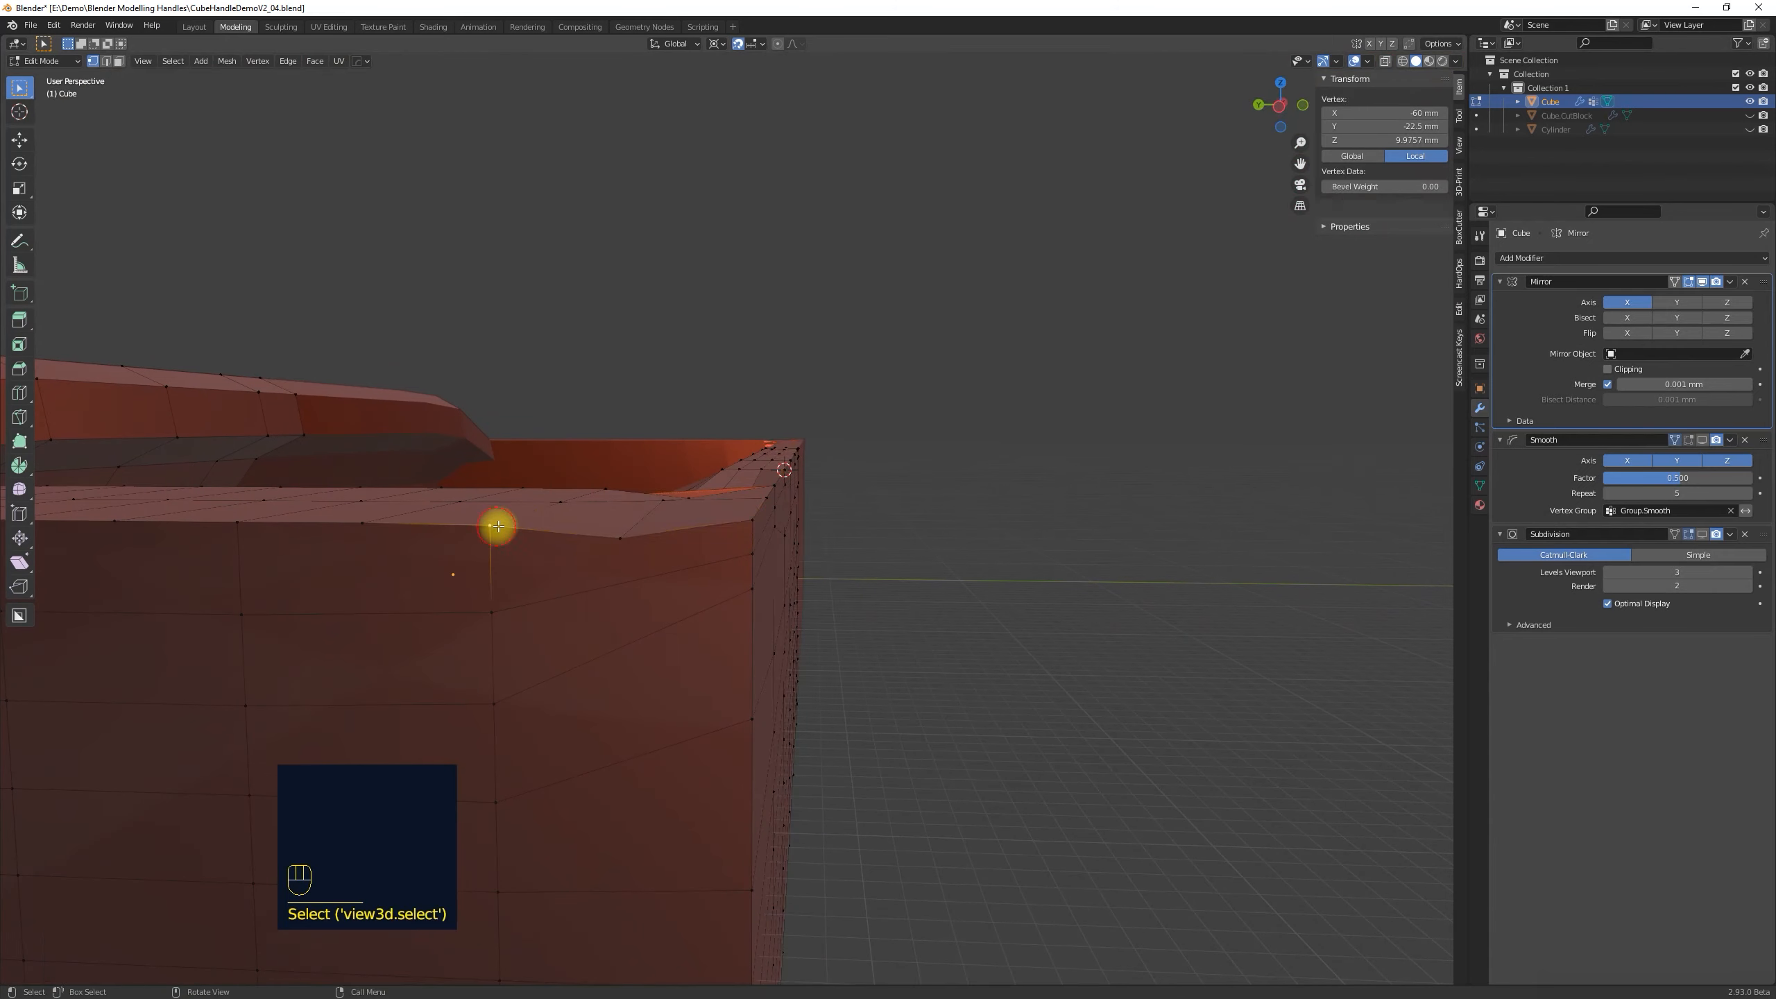
{"action": "middle_click_drag", "start_coordinate": [808, 531], "coordinate": [530, 534]}
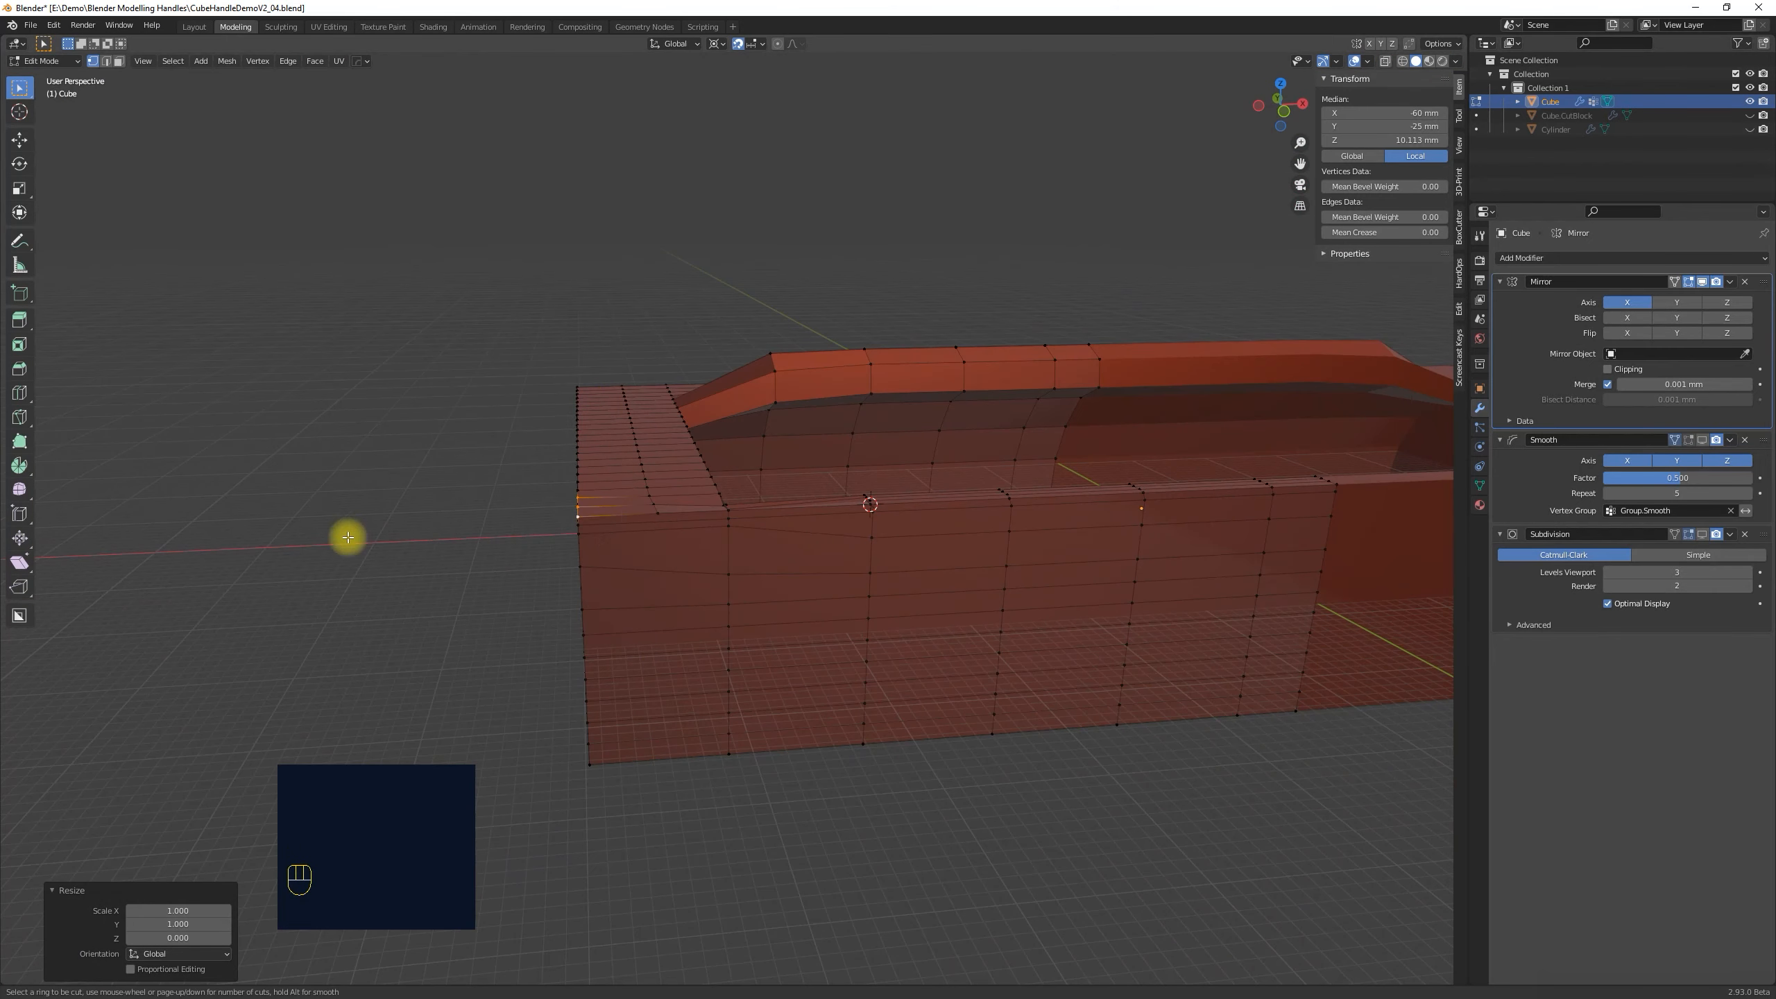
Knife-cut a new edge line between the block's end and its first vertex column, down the front side and across the bottom.
{"action": "middle_click_drag", "start_coordinate": [347, 537], "coordinate": [511, 452]}
{"action": "key", "text": "k"}
{"action": "middle_click_drag", "start_coordinate": [652, 773], "coordinate": [484, 595]}
{"action": "key", "text": "ctrl+z"}
{"action": "key", "text": "KP_1"}
{"action": "key", "text": "k"}
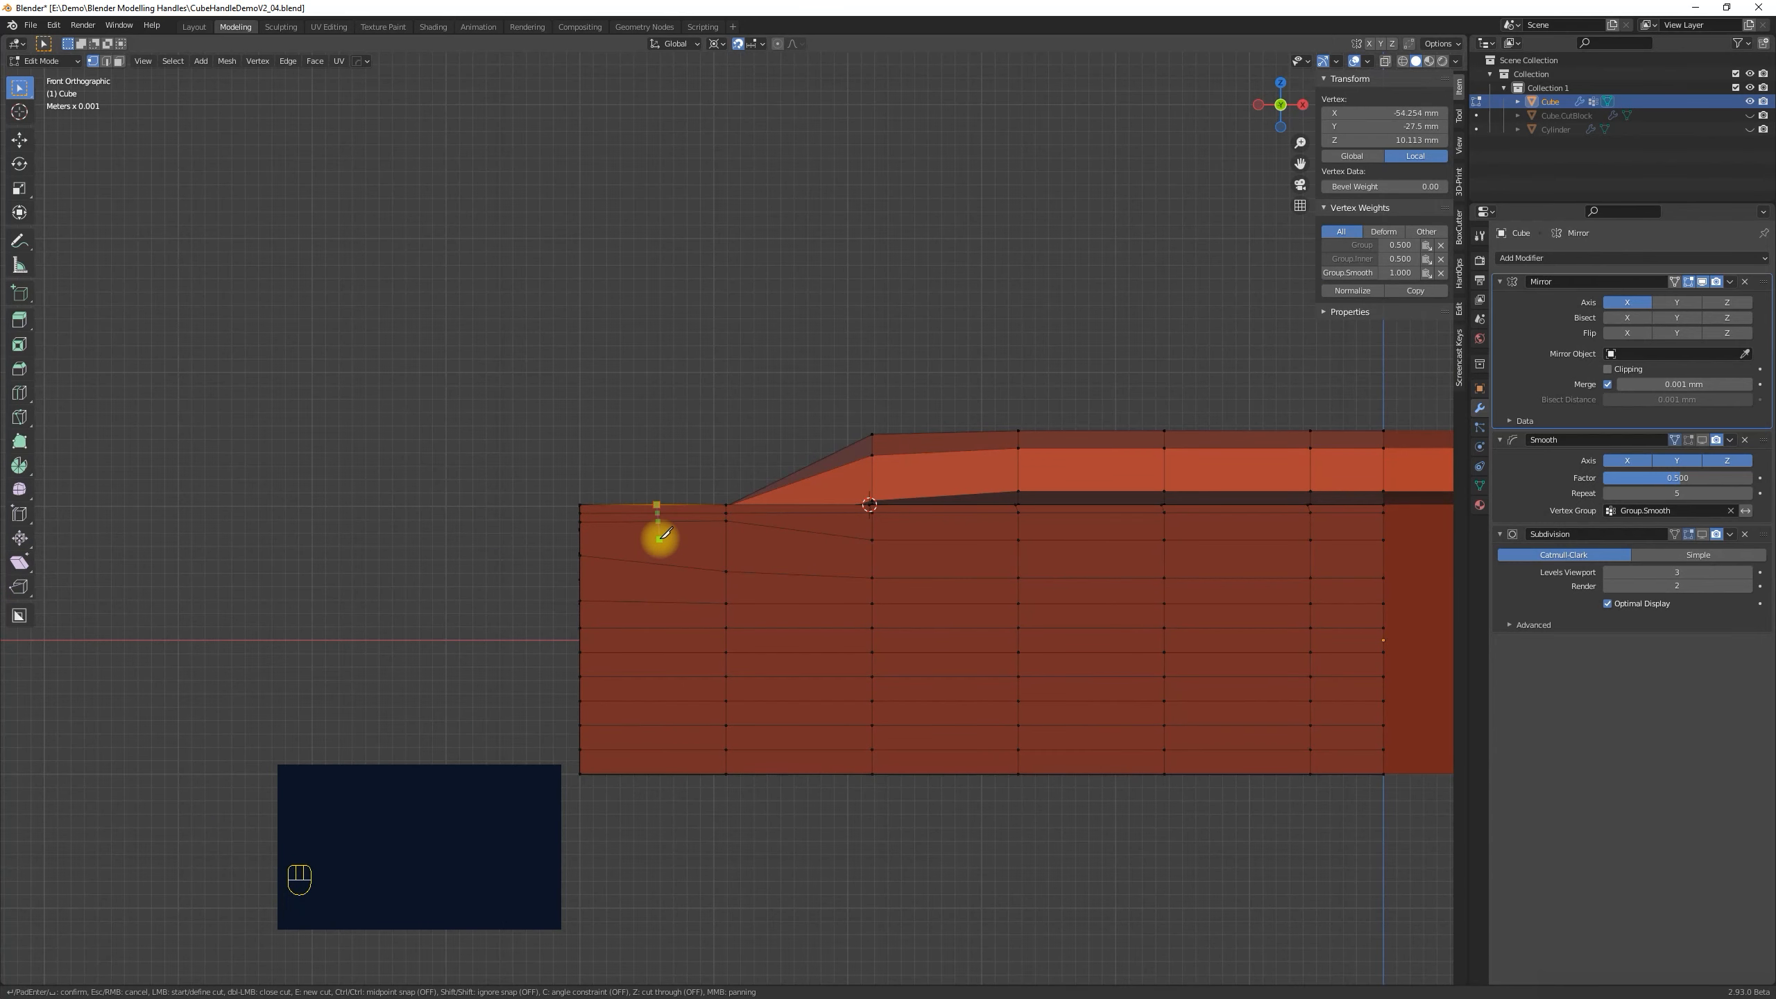
{"action": "key", "text": "Return"}
{"action": "key", "text": "ctrl+KP_7"}
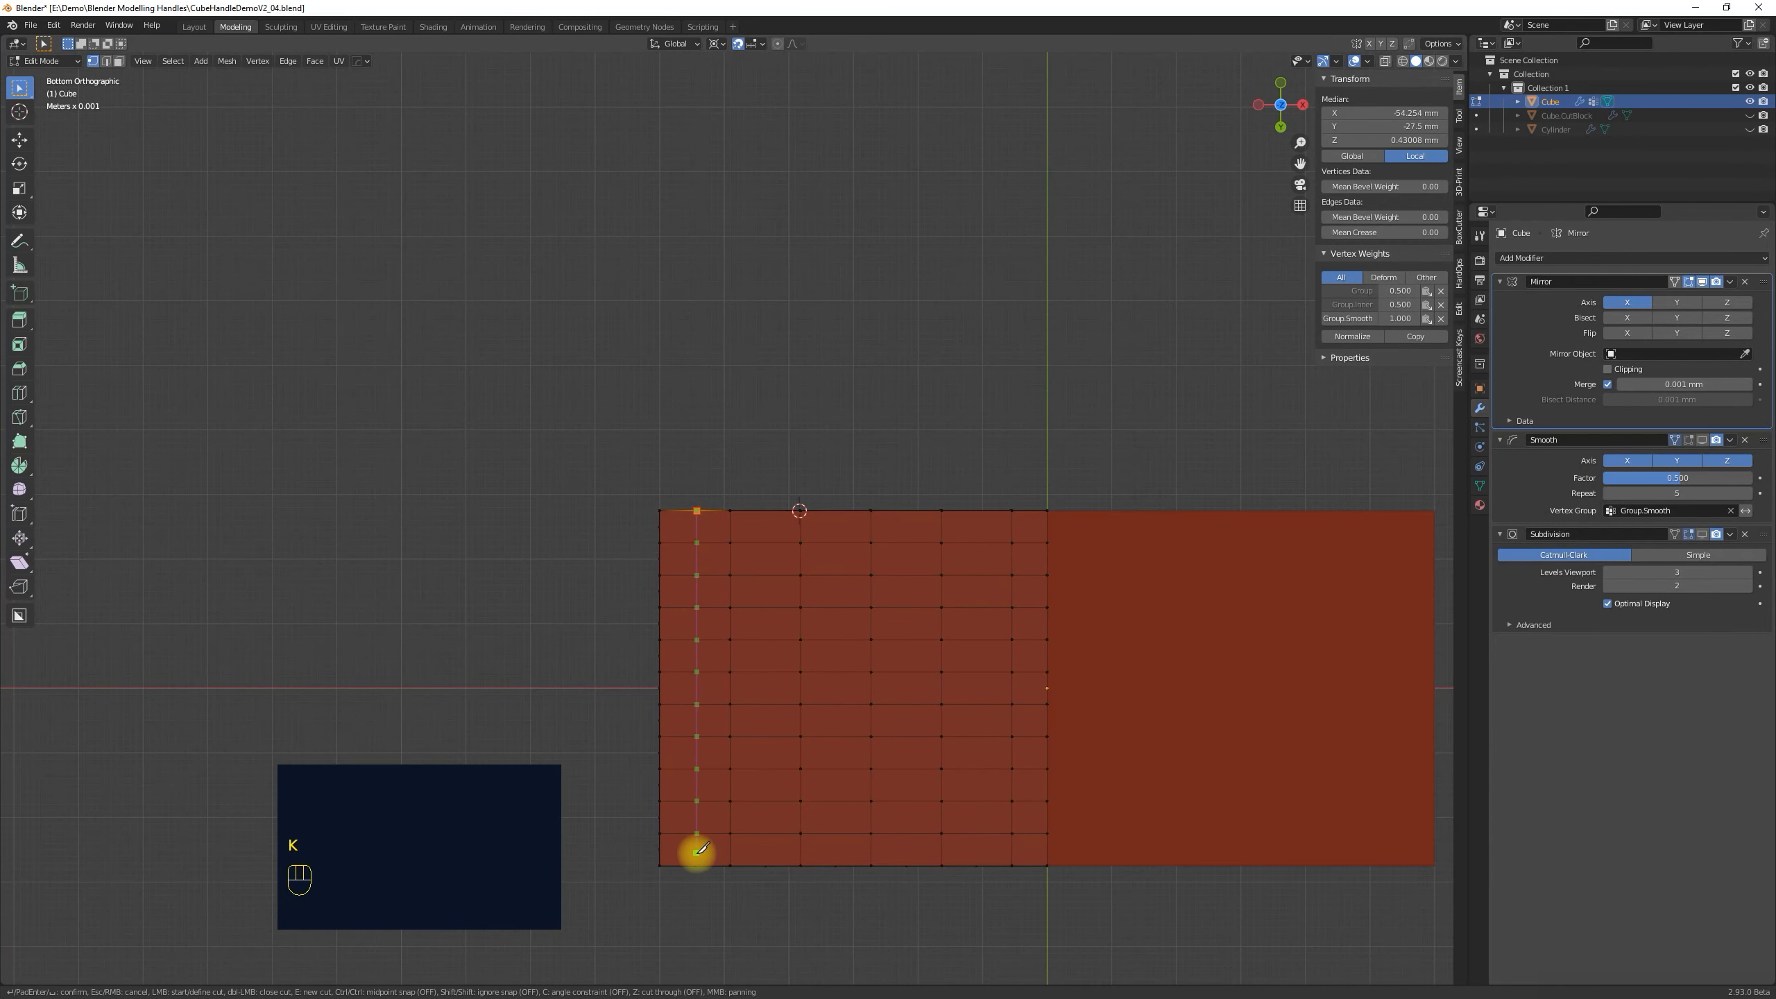
{"action": "left_click", "coordinate": [697, 865]}
{"action": "key", "text": "Return"}
Select the path of vertices along the end face's top edge from corner to corner.
{"action": "middle_click_drag", "start_coordinate": [697, 866], "coordinate": [654, 544]}
{"action": "middle_click_drag", "start_coordinate": [675, 658], "coordinate": [448, 780]}
{"action": "scroll", "coordinate": [447, 700], "scroll_direction": "up", "scroll_amount": 3}
{"action": "left_click", "coordinate": [45, 570]}
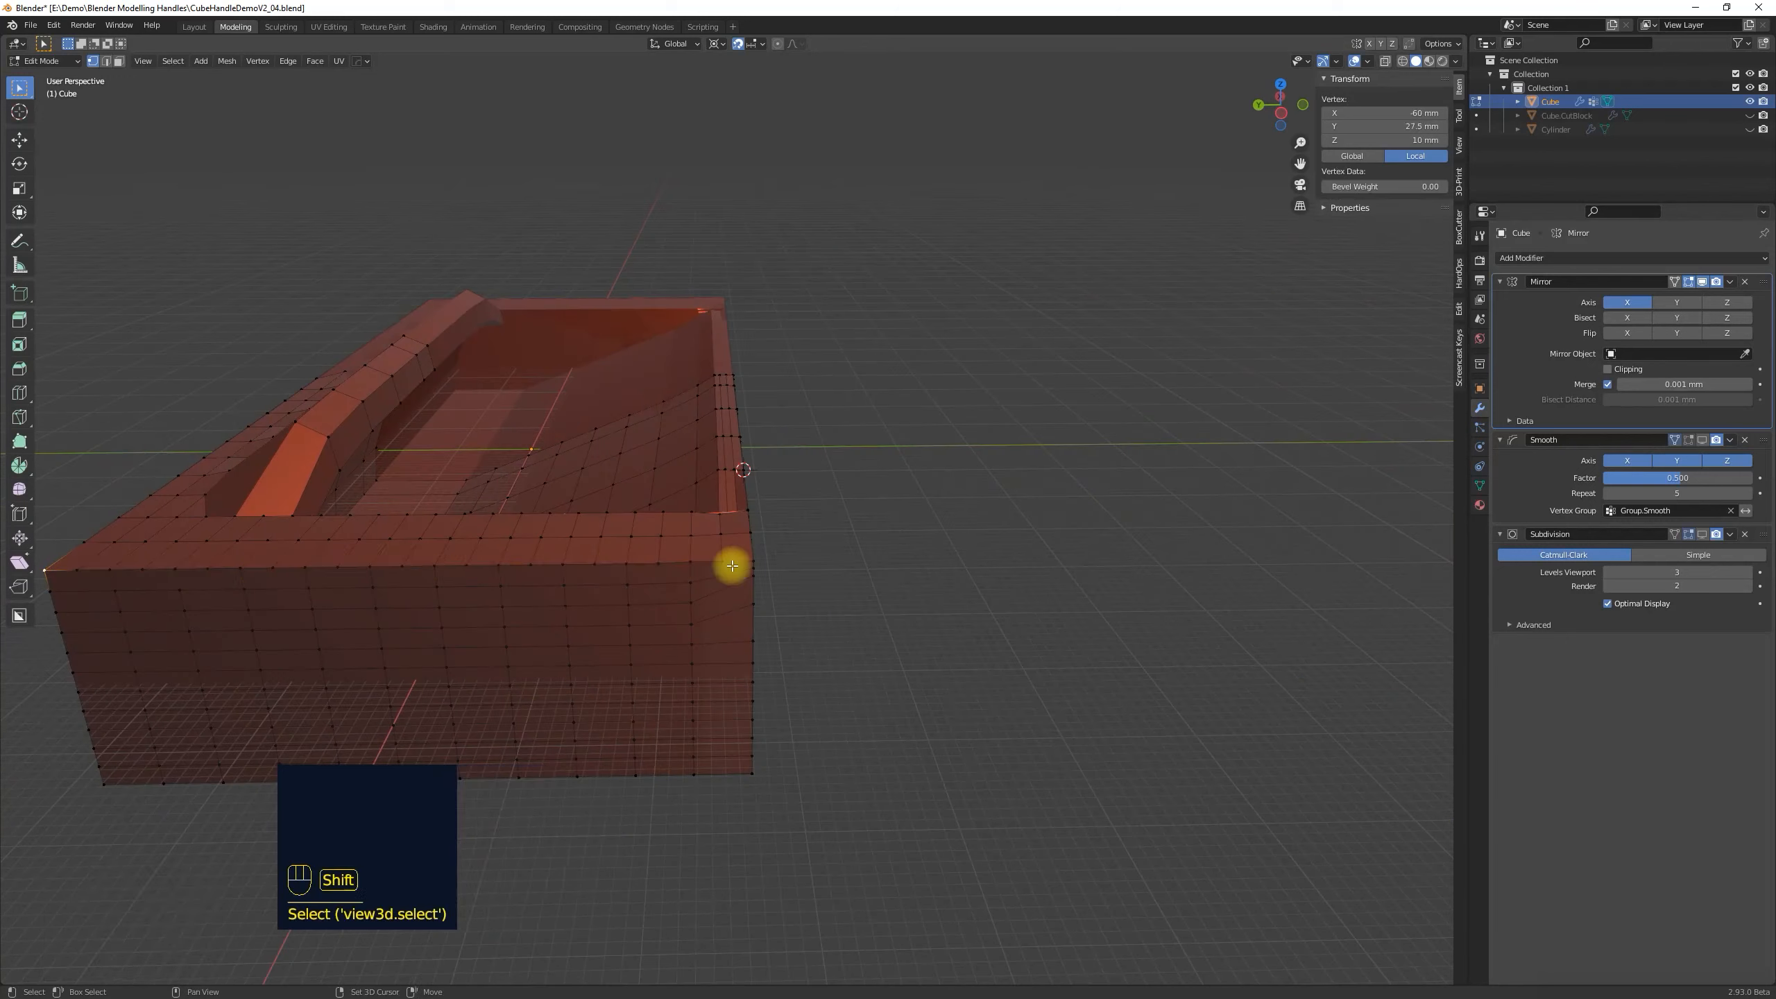
{"action": "left_click", "coordinate": [751, 562], "text": "ctrl"}
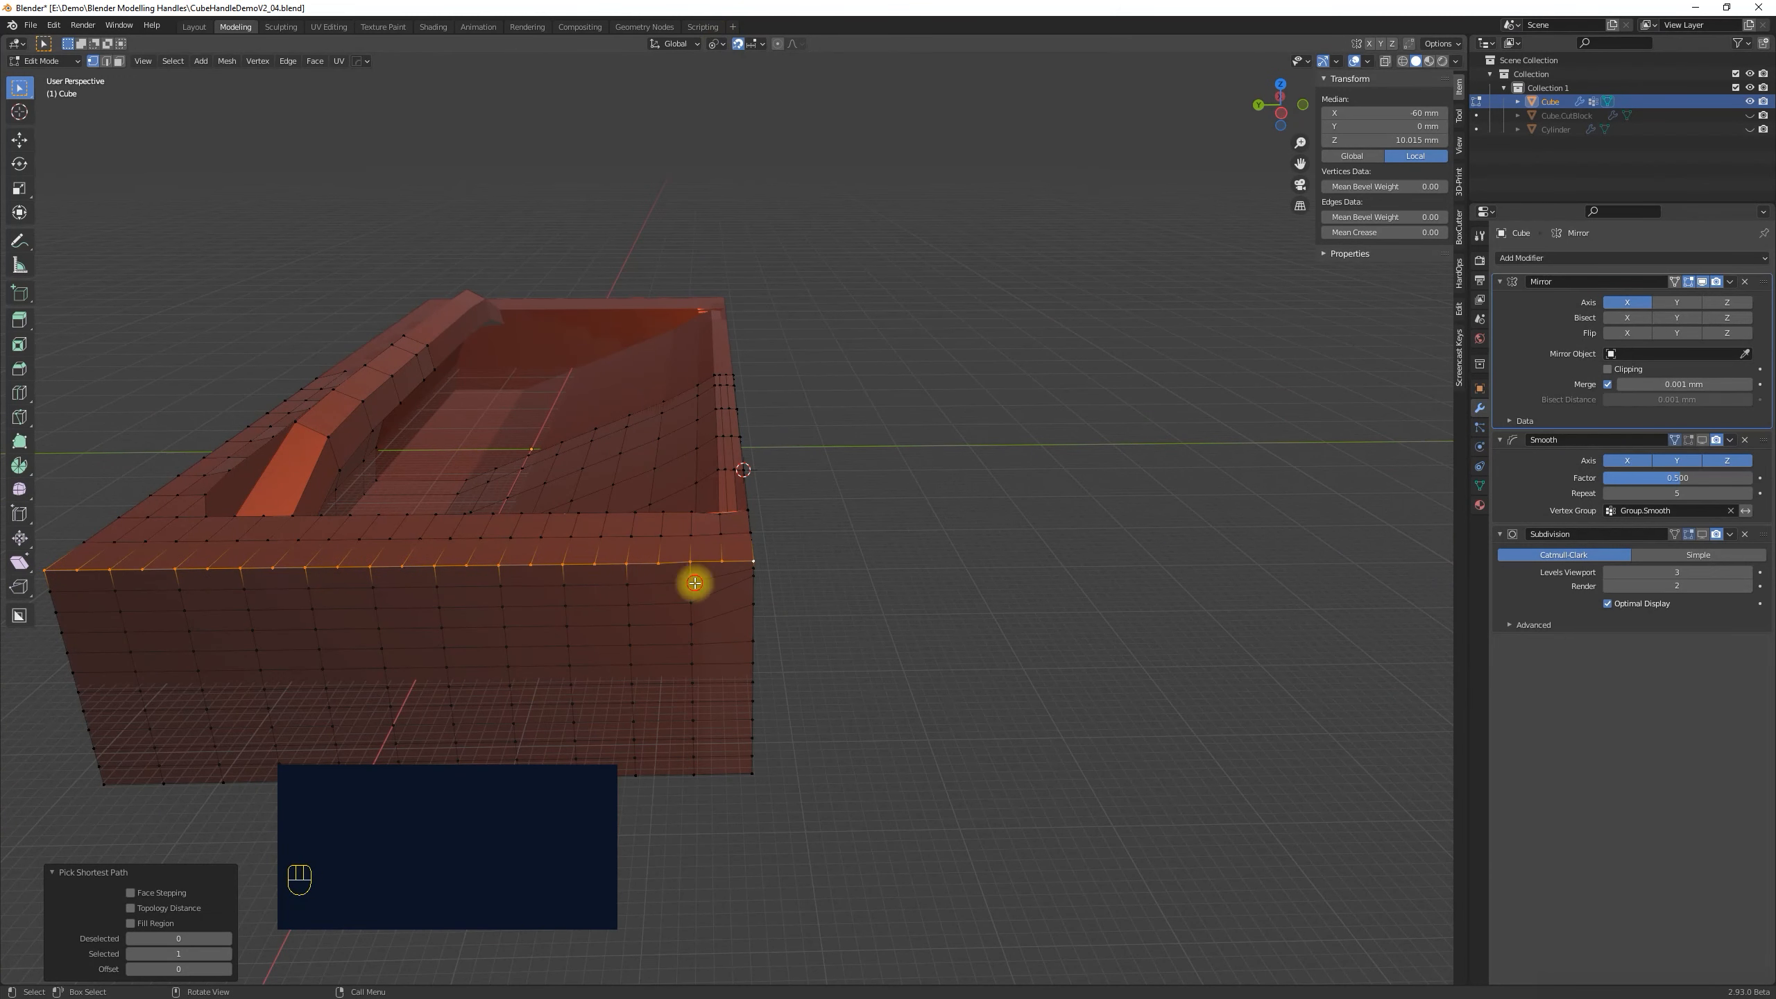
{"action": "left_click", "coordinate": [754, 568]}
Snap the 3D cursor to a vertex in an upper row beside the outer corner and level the row's uneven vertices to it along Z.
{"action": "middle_click_drag", "start_coordinate": [753, 626], "coordinate": [731, 555]}
{"action": "left_click", "coordinate": [731, 555], "text": "shift"}
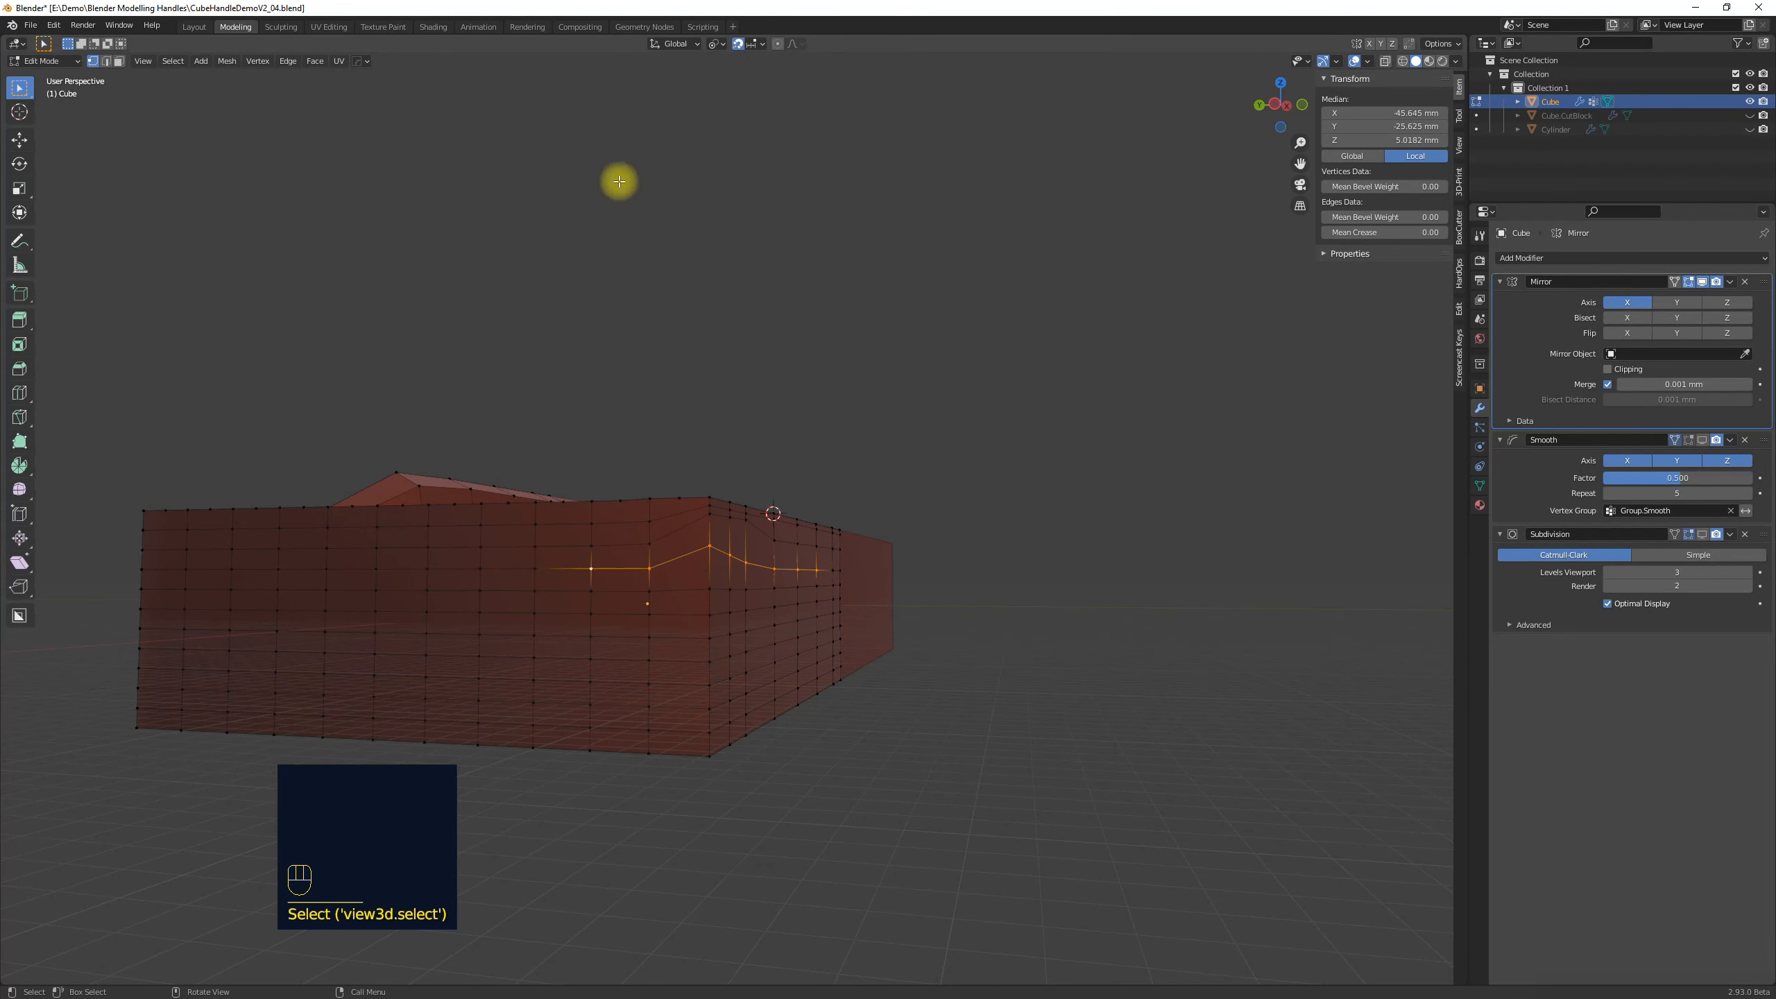
{"action": "left_click", "coordinate": [729, 97]}
{"action": "key", "text": "s"}
{"action": "key", "text": "z"}
{"action": "key", "text": "shift+s"}
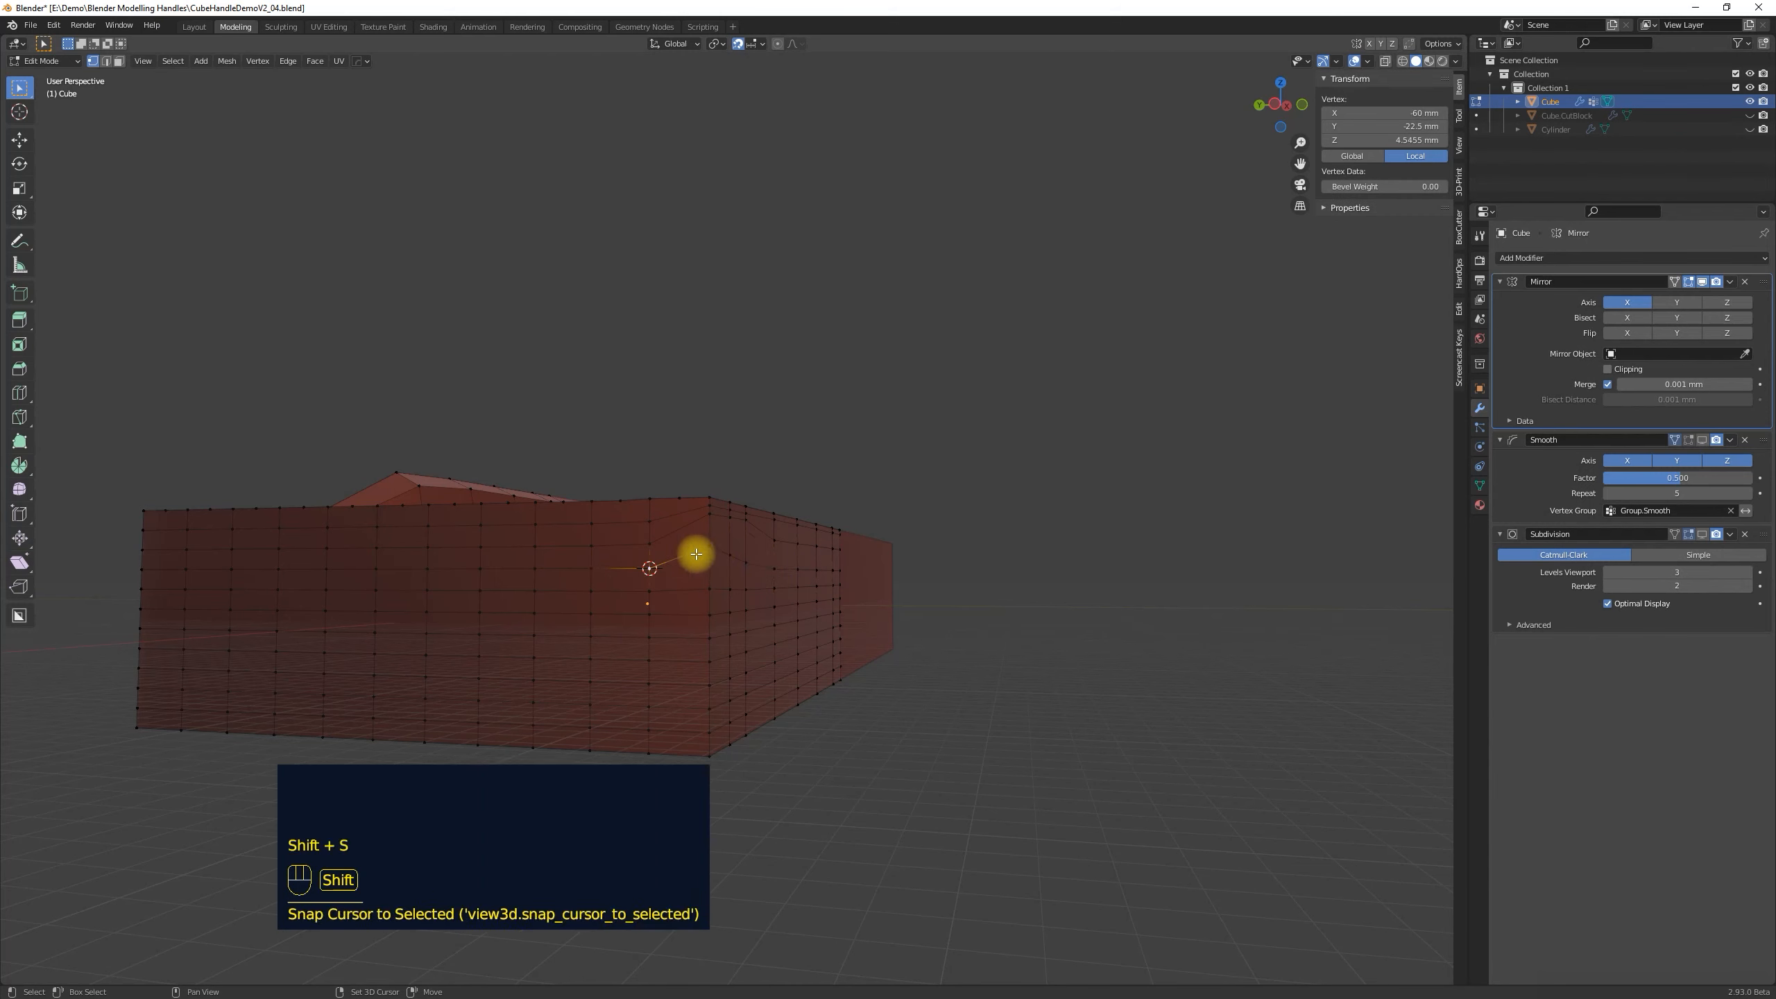
{"action": "key", "text": "s"}
{"action": "key", "text": "z"}
{"action": "key", "text": "0"}
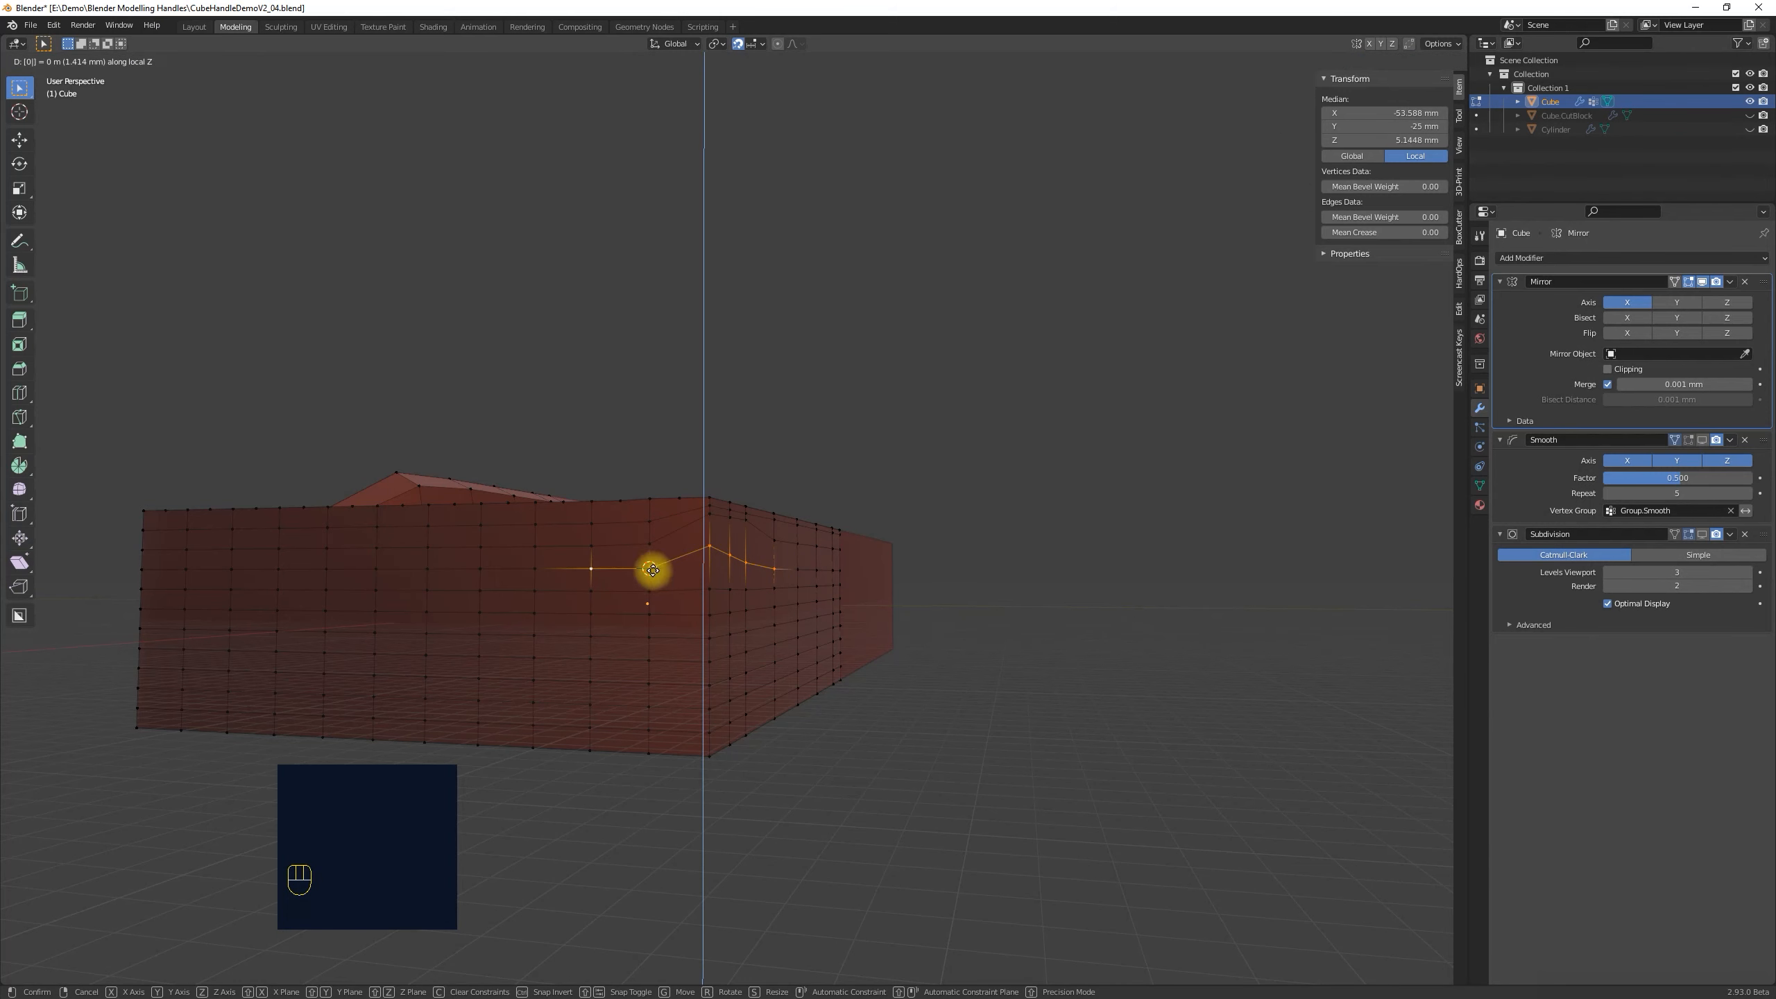
Select the upper vertex row running around the outer corner, scale it to 0 along Z and reposition it along Z.
{"action": "left_click", "coordinate": [649, 569]}
{"action": "left_click", "coordinate": [832, 570], "text": "ctrl"}
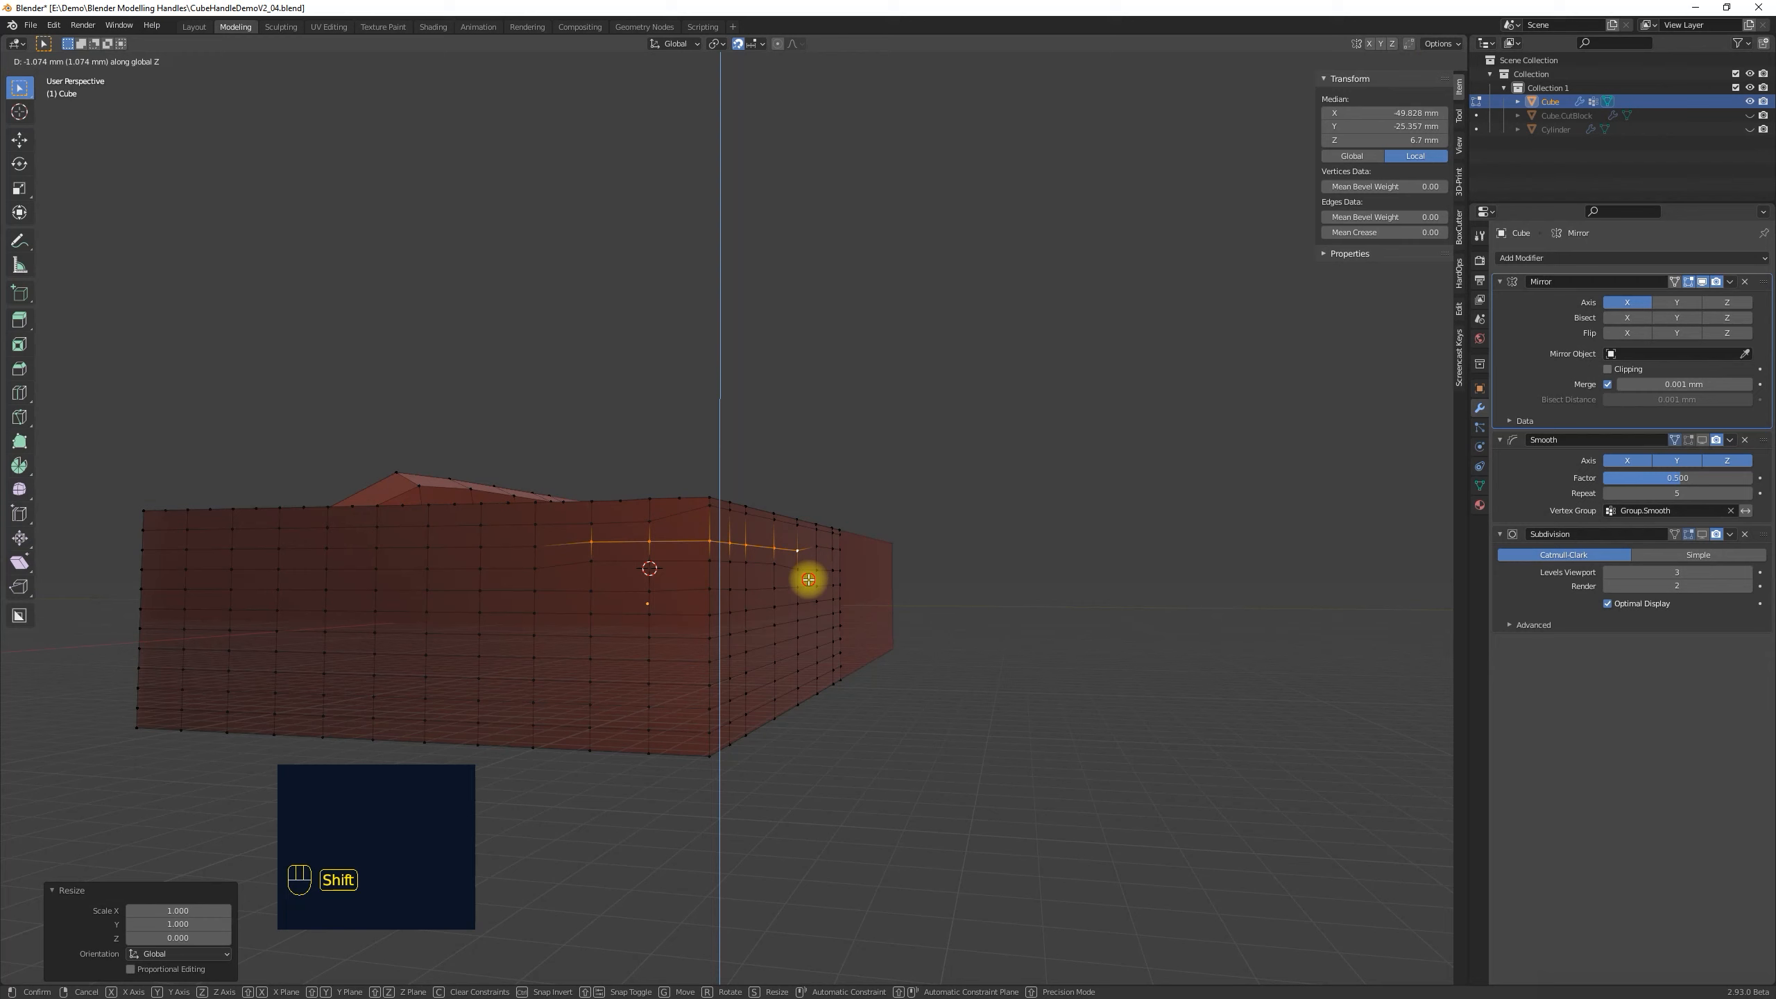
{"action": "left_click", "coordinate": [785, 567], "text": "ctrl"}
{"action": "left_click", "coordinate": [648, 511]}
{"action": "left_click", "coordinate": [842, 537], "text": "ctrl"}
{"action": "key", "text": "s"}
{"action": "key", "text": "z"}
{"action": "key", "text": "0"}
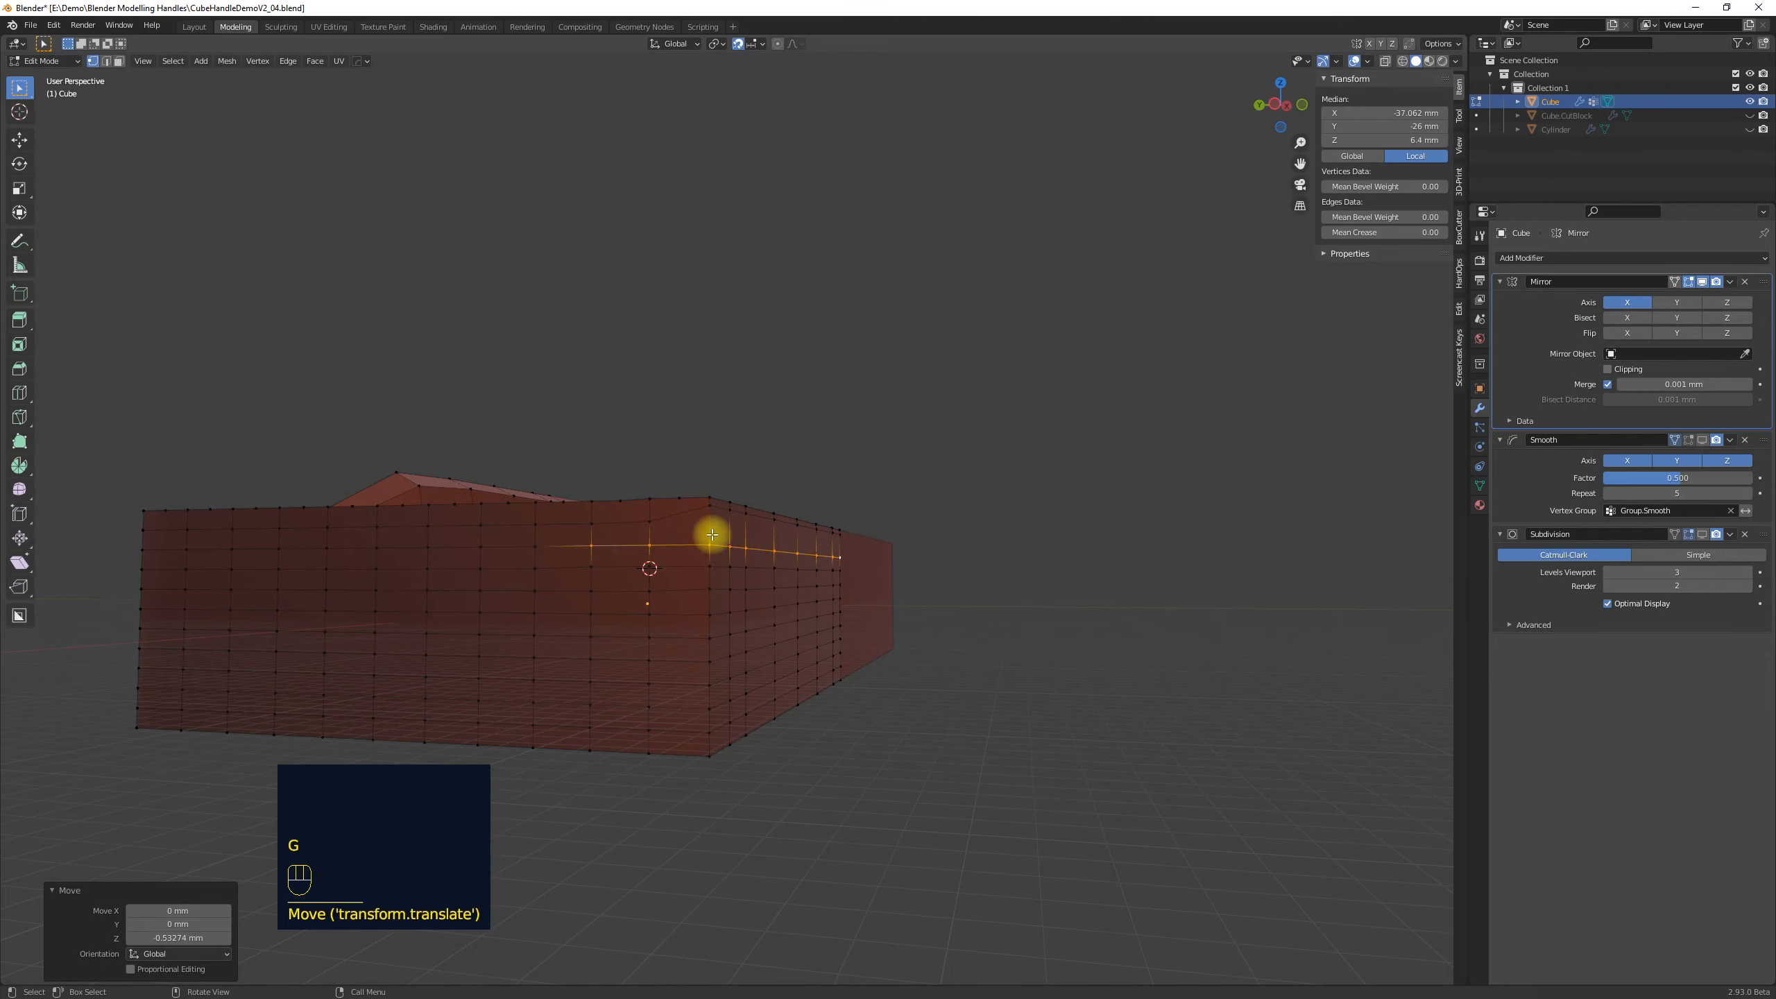
{"action": "key", "text": "Return"}
{"action": "key", "text": "g"}
{"action": "key", "text": "z"}
{"action": "left_click", "coordinate": [919, 663]}
Bevel the end face's top edge from corner to corner and turn on viewport display of the Smooth and Subdivision modifiers.
{"action": "middle_click_drag", "start_coordinate": [919, 662], "coordinate": [804, 755]}
{"action": "left_click", "coordinate": [703, 559]}
{"action": "left_click", "coordinate": [175, 479], "text": "ctrl"}
{"action": "key", "text": "ctrl+b"}
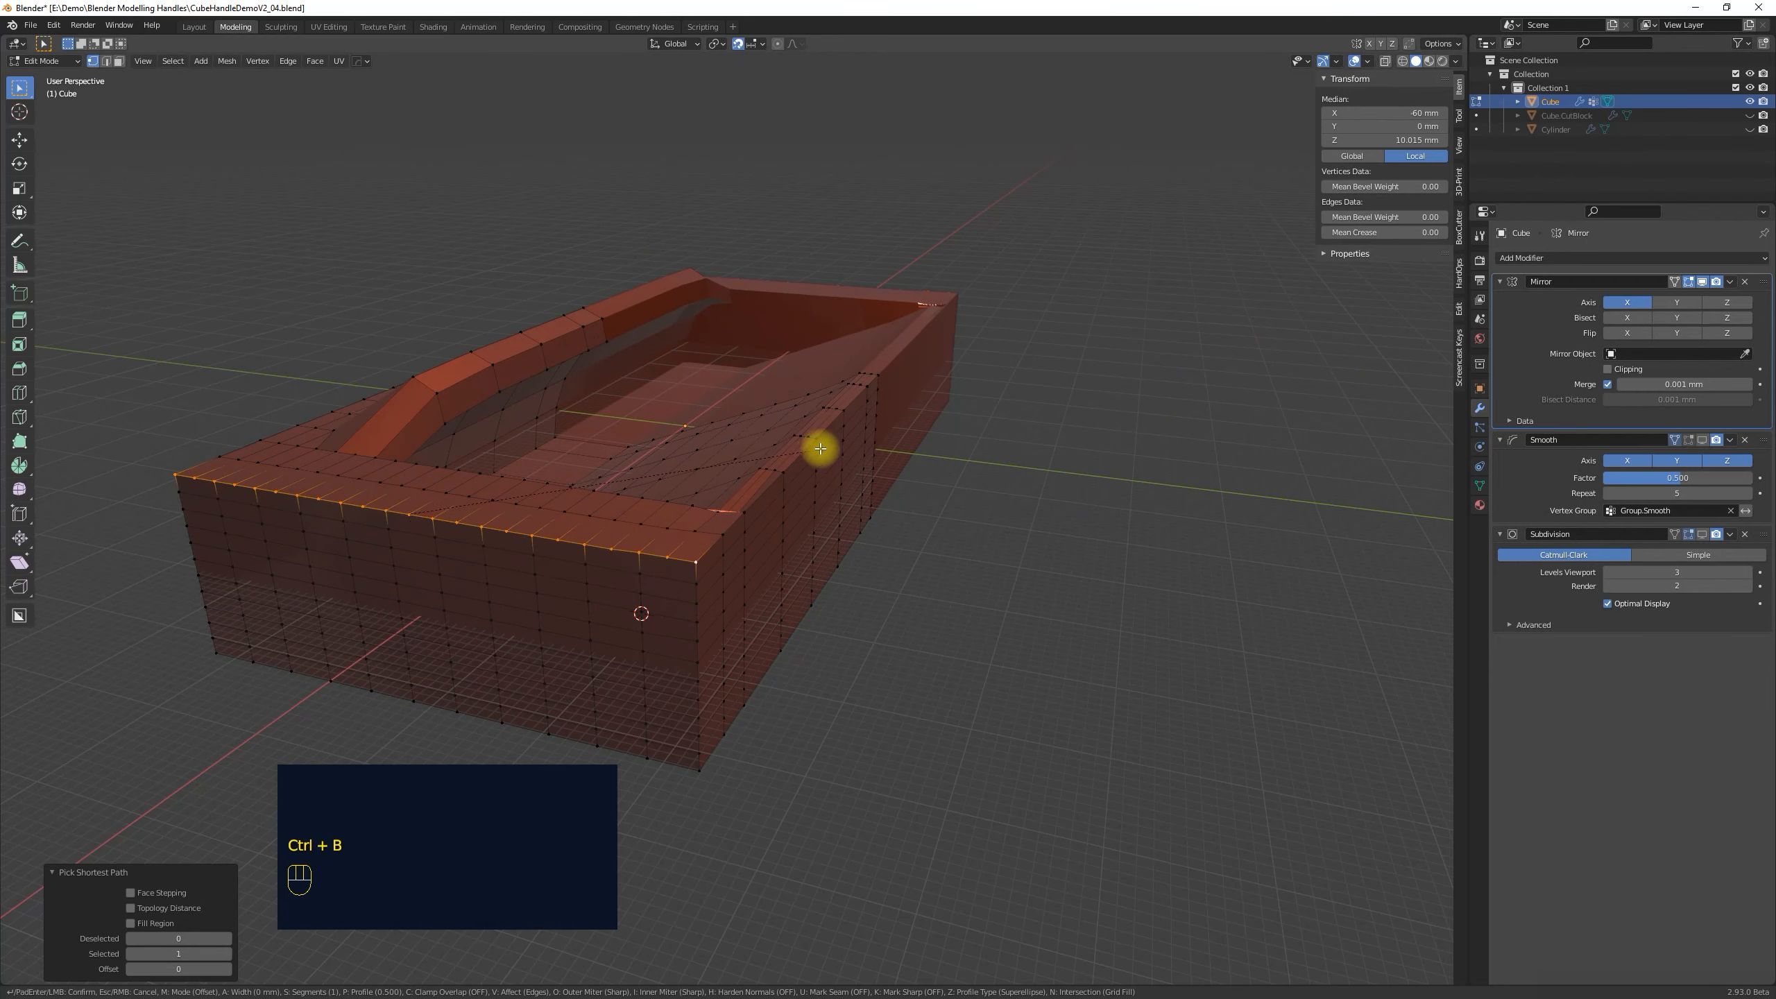
{"action": "left_click", "coordinate": [1701, 440]}
{"action": "left_click", "coordinate": [1702, 535]}
Select the path from the outer corner along the lip and bevel it with one segment.
{"action": "middle_click_drag", "start_coordinate": [1109, 523], "coordinate": [1212, 496]}
{"action": "left_click", "coordinate": [744, 538]}
{"action": "left_click", "coordinate": [771, 431], "text": "ctrl"}
{"action": "key", "text": "ctrl+b"}
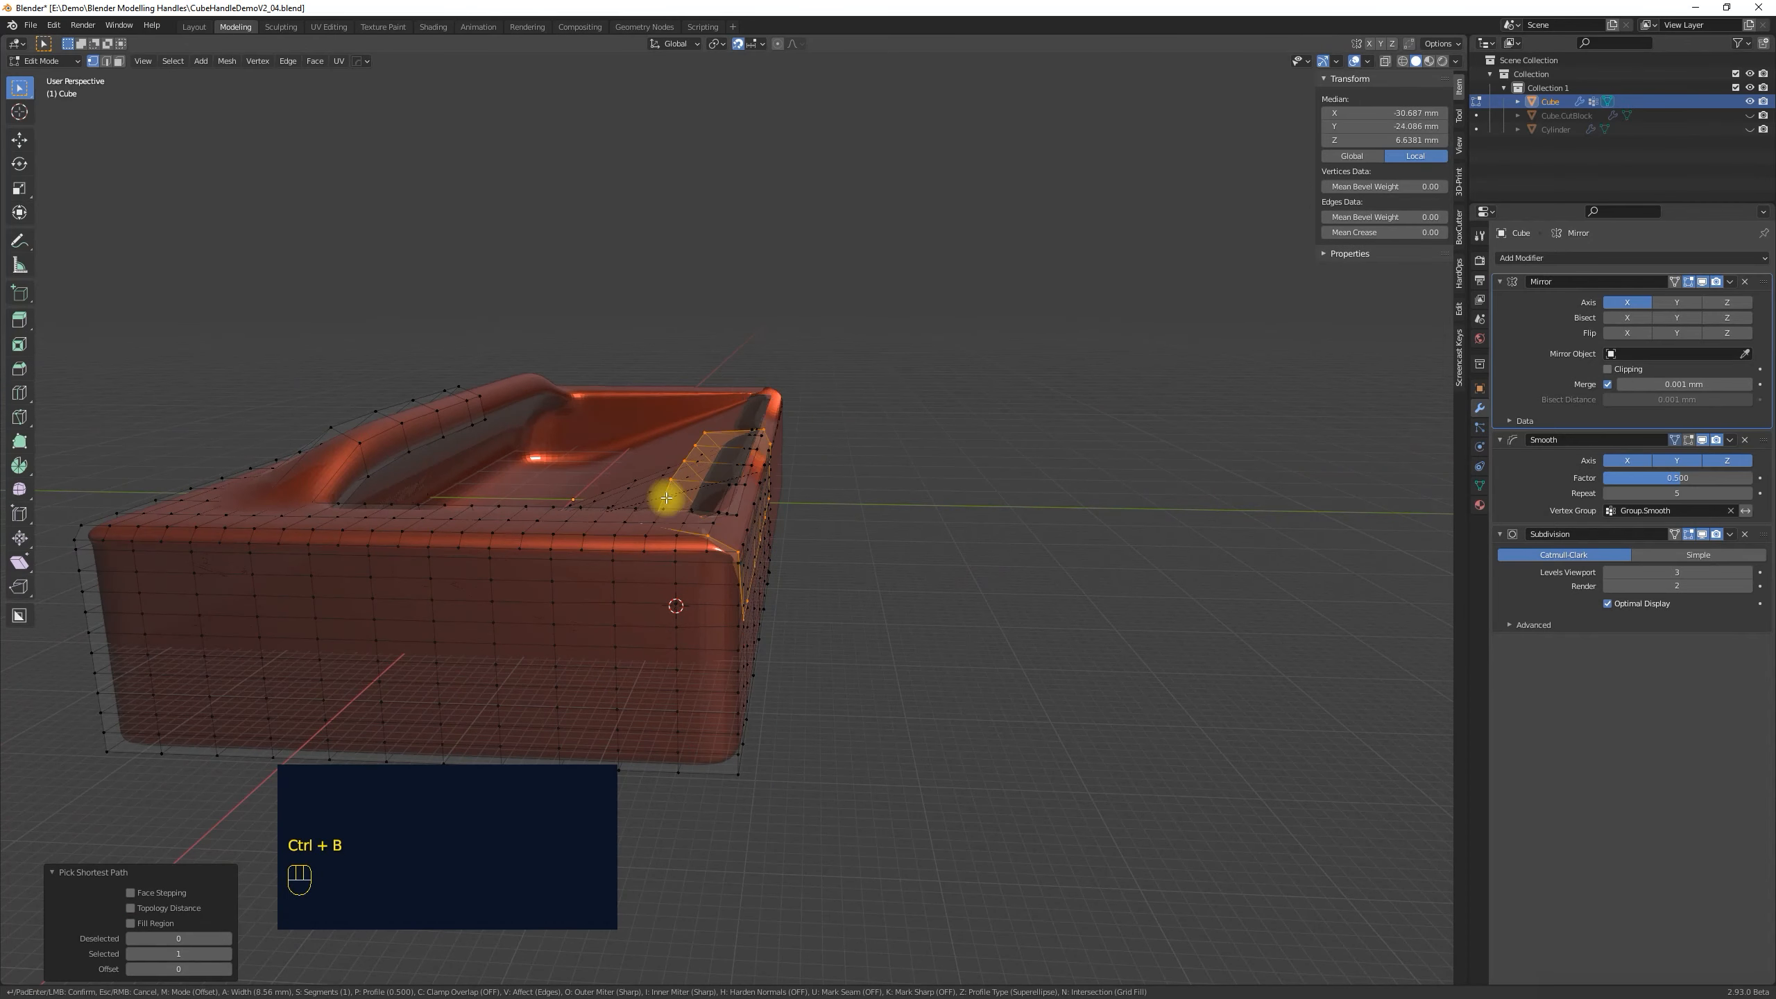
{"action": "left_click", "coordinate": [683, 507]}
{"action": "left_click", "coordinate": [948, 501]}
Select another edge path near the outer corner and bevel it.
{"action": "middle_click_drag", "start_coordinate": [1049, 476], "coordinate": [1140, 486]}
{"action": "scroll", "coordinate": [1139, 487], "scroll_direction": "down", "scroll_amount": 4}
{"action": "left_click", "coordinate": [242, 499]}
{"action": "left_click", "coordinate": [336, 613], "text": "ctrl"}
{"action": "key", "text": "ctrl+b"}
{"action": "left_click", "coordinate": [485, 587]}
Turn off viewport display of the Smooth and Subdivision modifiers and merge the stray vertices along the bevelled lip.
{"action": "middle_click_drag", "start_coordinate": [440, 567], "coordinate": [846, 470]}
{"action": "left_click", "coordinate": [1701, 439]}
{"action": "left_click", "coordinate": [1702, 534]}
{"action": "left_click", "coordinate": [567, 420]}
{"action": "key", "text": "m"}
{"action": "key", "text": "m"}
{"action": "left_click", "coordinate": [776, 693], "text": "shift"}
{"action": "key", "text": "m"}
{"action": "left_click", "coordinate": [900, 857], "text": "shift"}
{"action": "key", "text": "m"}
{"action": "left_click", "coordinate": [919, 877]}
Select the vertex path along the front lip from the recess corner to the centre line.
{"action": "middle_click_drag", "start_coordinate": [1022, 964], "coordinate": [828, 714]}
{"action": "left_click", "coordinate": [393, 449]}
{"action": "left_click", "coordinate": [379, 462], "text": "shift"}
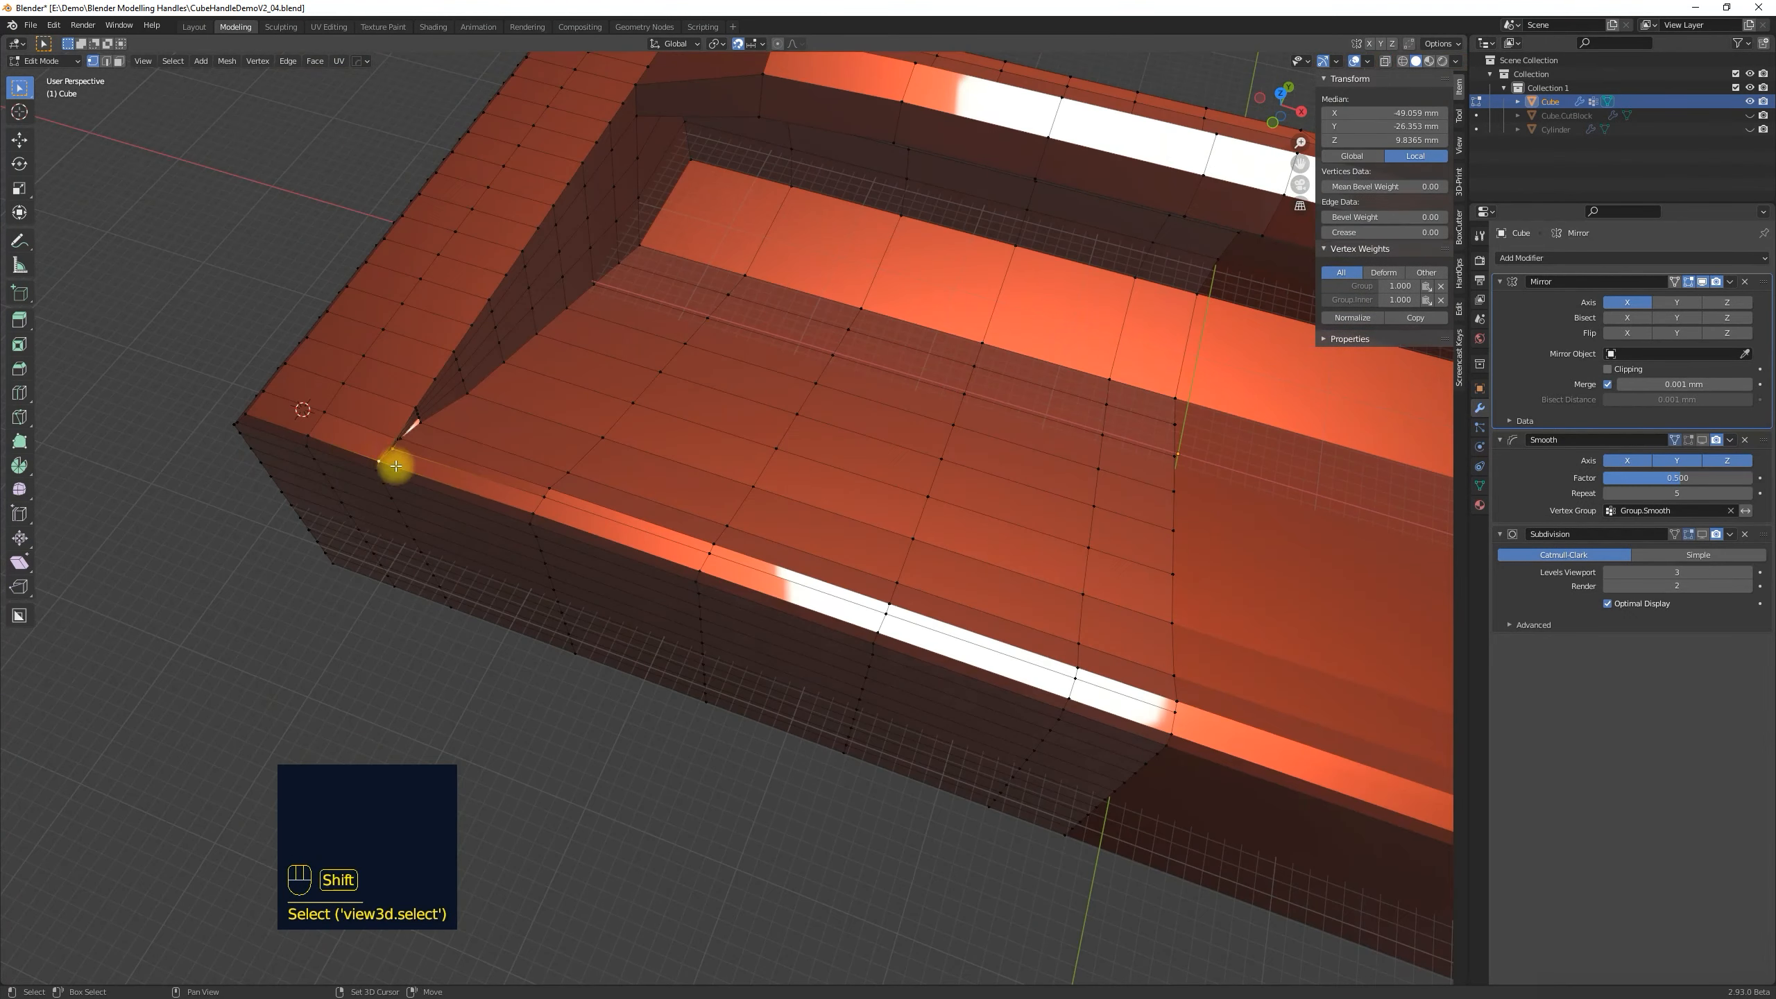
{"action": "left_click", "coordinate": [1172, 711], "text": "shift"}
{"action": "middle_click_drag", "start_coordinate": [1172, 710], "coordinate": [1111, 725]}
Try to dissolve the selected lip vertices and start a knife cut from the top view, and undo the changes.
{"action": "left_click", "coordinate": [260, 65]}
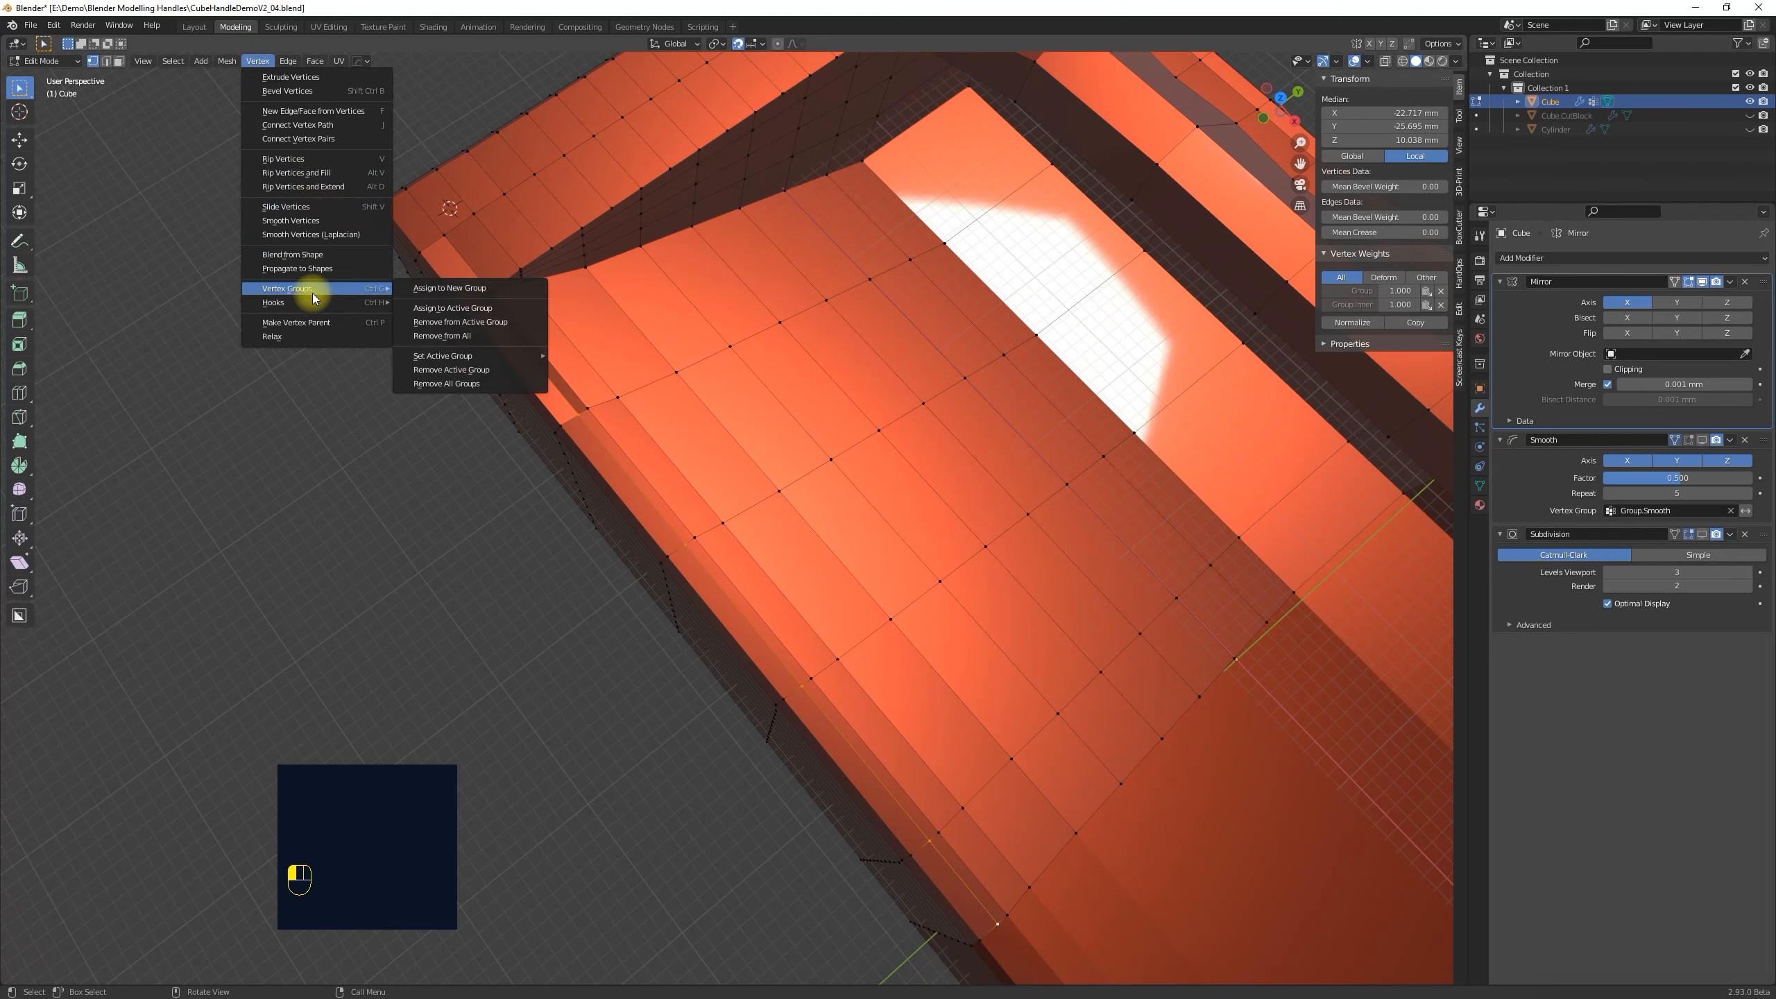
{"action": "mouse_move", "coordinate": [285, 65]}
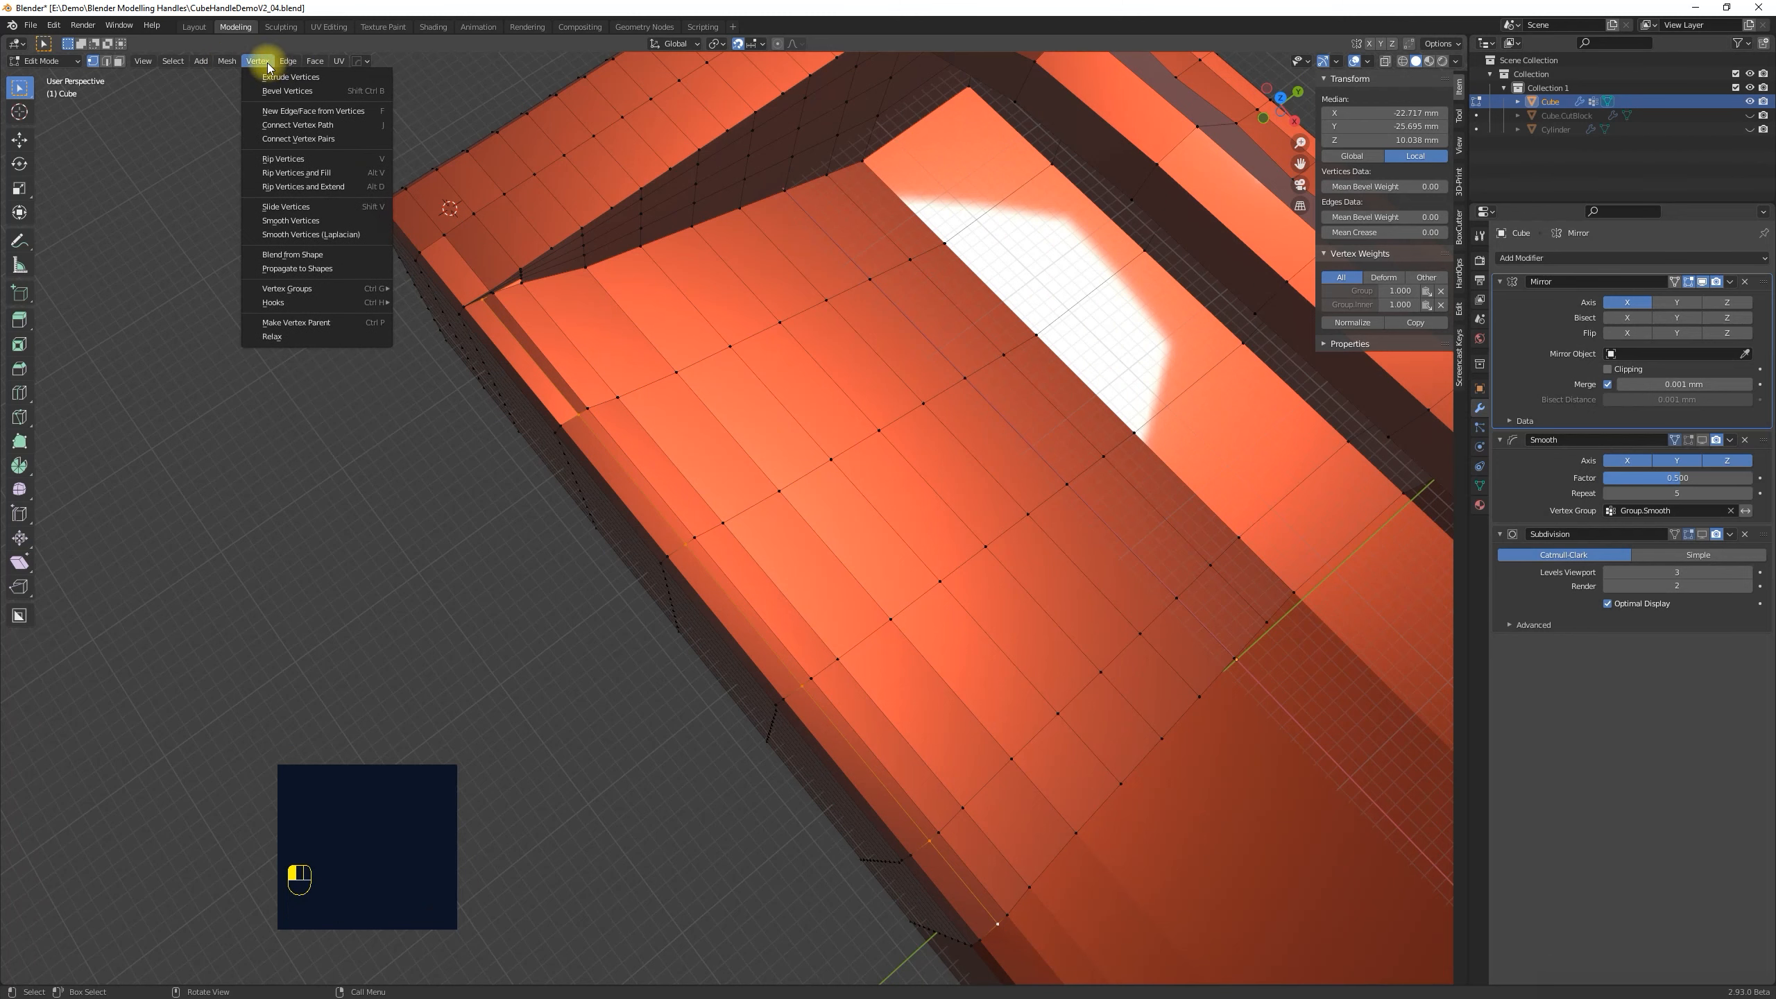
{"action": "left_click", "coordinate": [507, 334]}
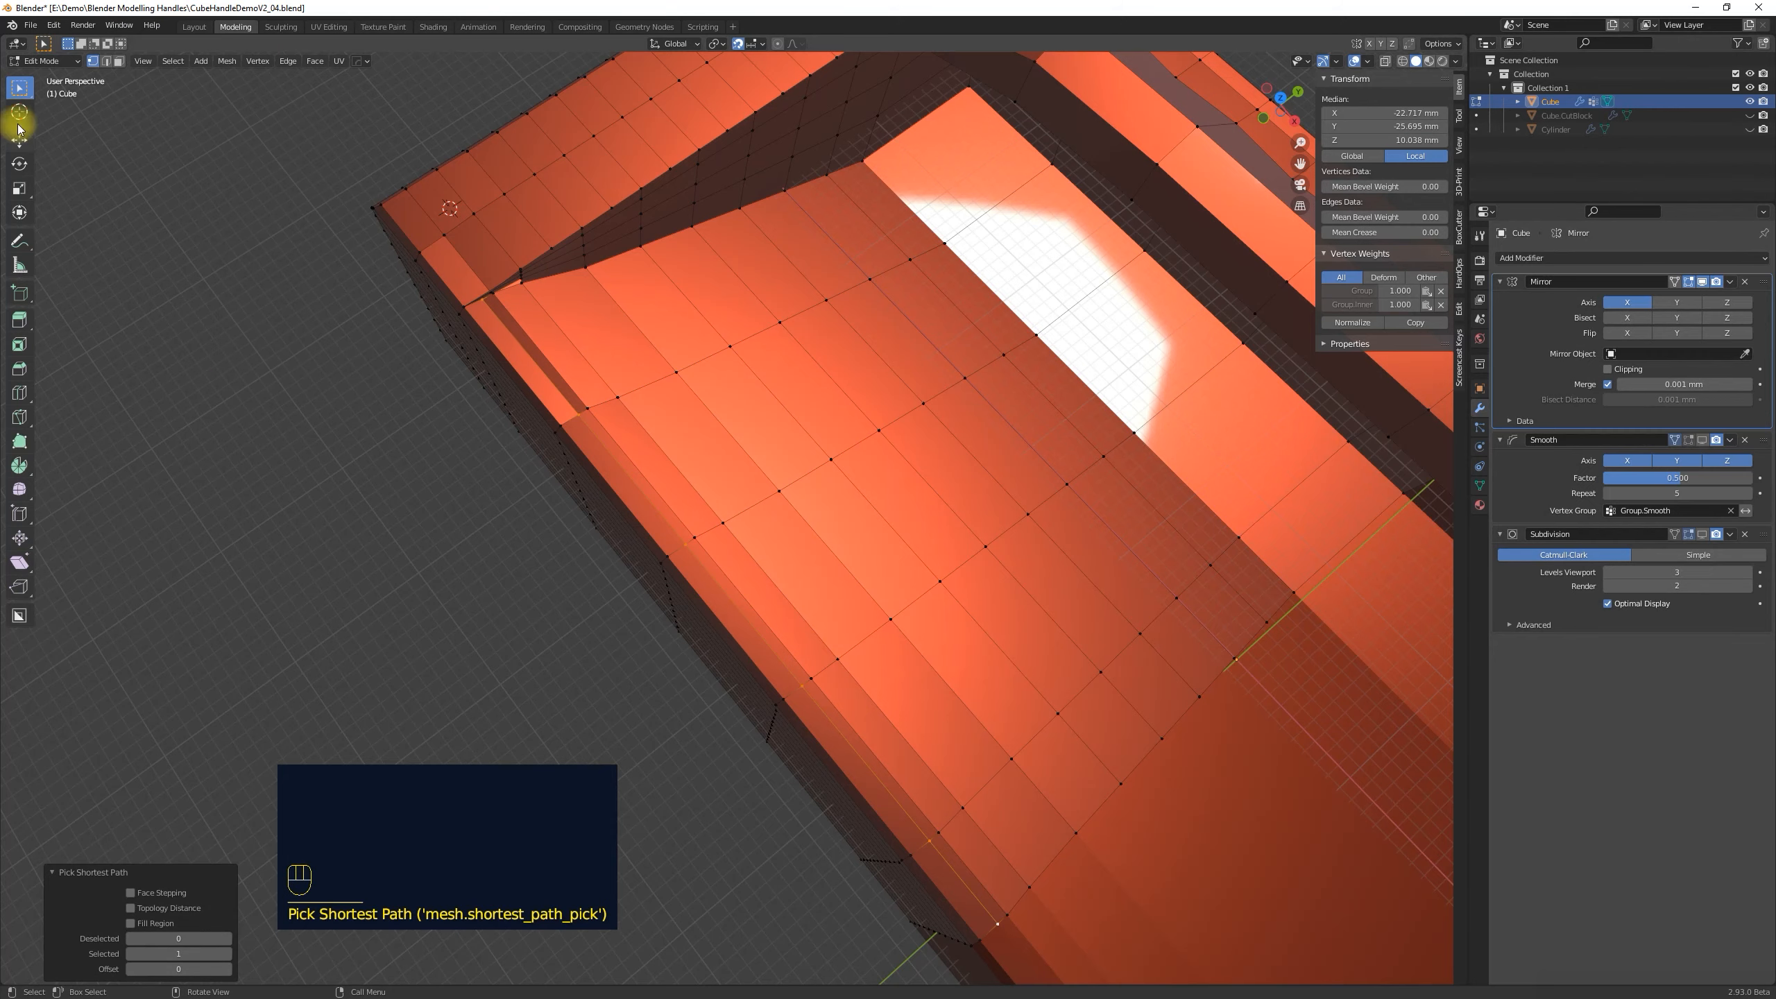
{"action": "left_click", "coordinate": [227, 61]}
{"action": "mouse_move", "coordinate": [252, 385]}
{"action": "left_click", "coordinate": [396, 464]}
{"action": "middle_click_drag", "start_coordinate": [338, 383], "coordinate": [537, 702]}
{"action": "left_click", "coordinate": [630, 832]}
{"action": "key", "text": "k"}
{"action": "key", "text": "KP_7"}
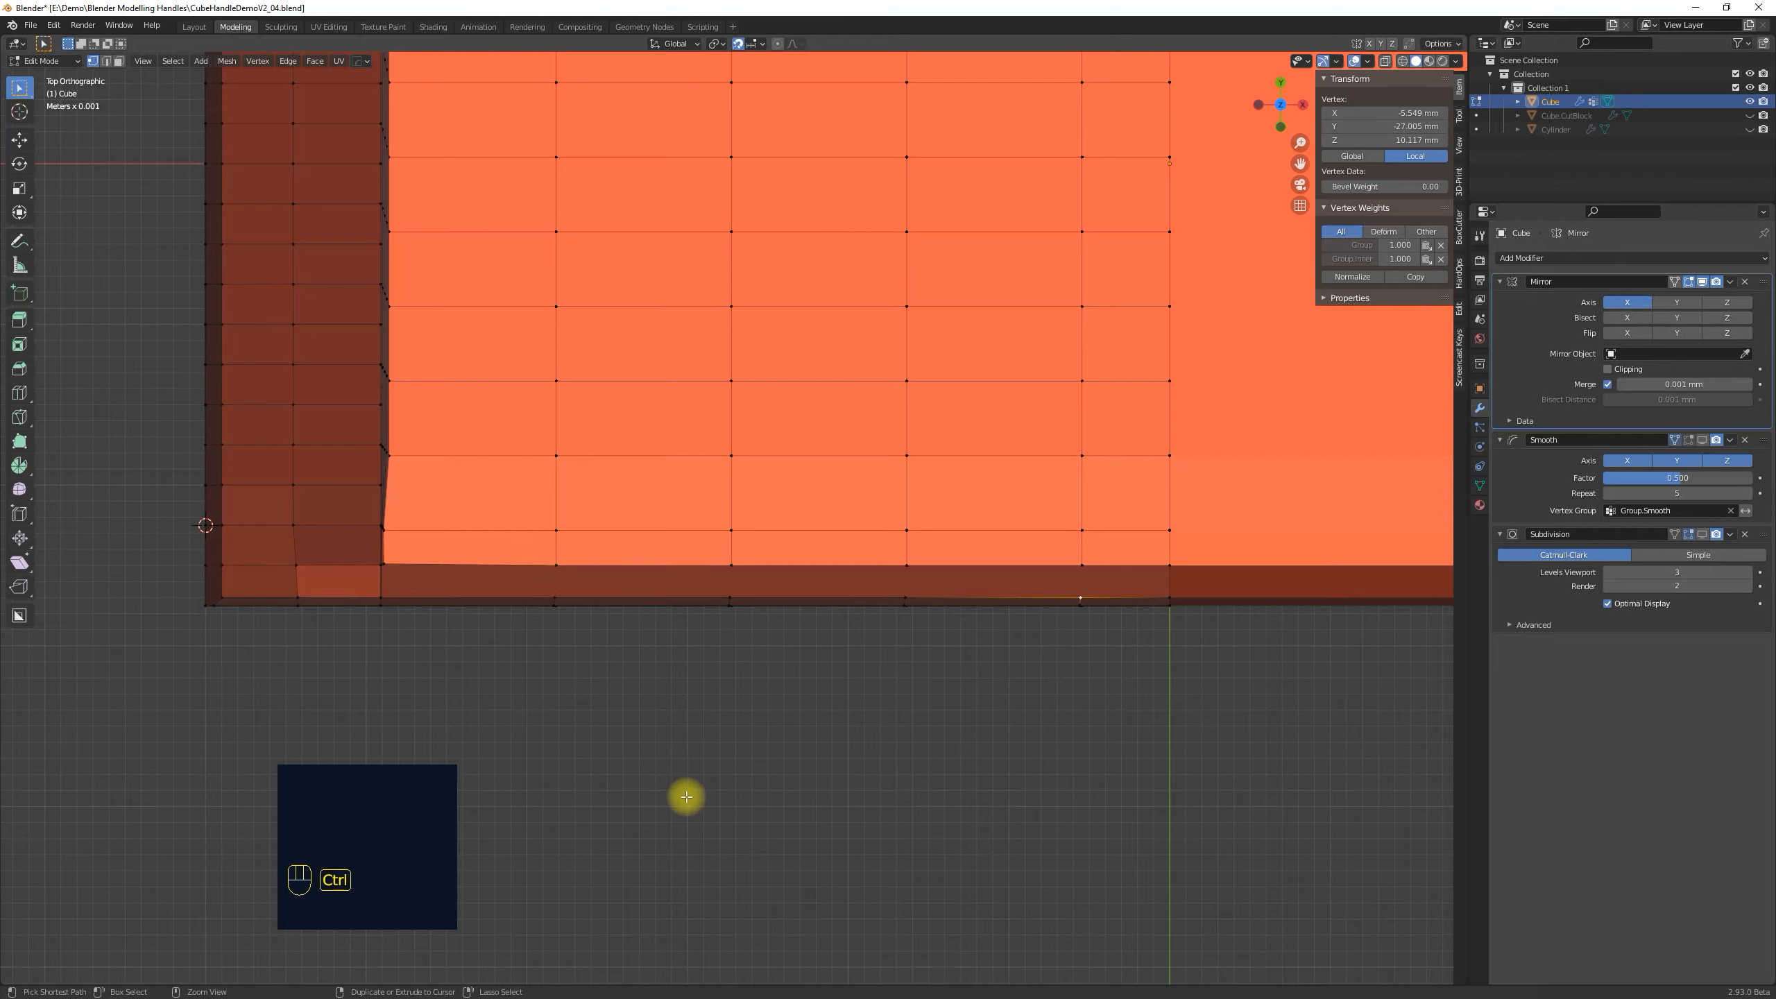
{"action": "key", "text": "ctrl+z"}
{"action": "key", "text": "ctrl+z"}
Switch to edge selection and dissolve the surplus edges running along the front lip.
{"action": "middle_click_drag", "start_coordinate": [607, 615], "coordinate": [349, 556]}
{"action": "key", "text": "2"}
{"action": "left_click", "coordinate": [226, 61]}
{"action": "mouse_move", "coordinate": [248, 385]}
{"action": "left_click", "coordinate": [378, 492]}
{"action": "middle_click_drag", "start_coordinate": [378, 492], "coordinate": [451, 427]}
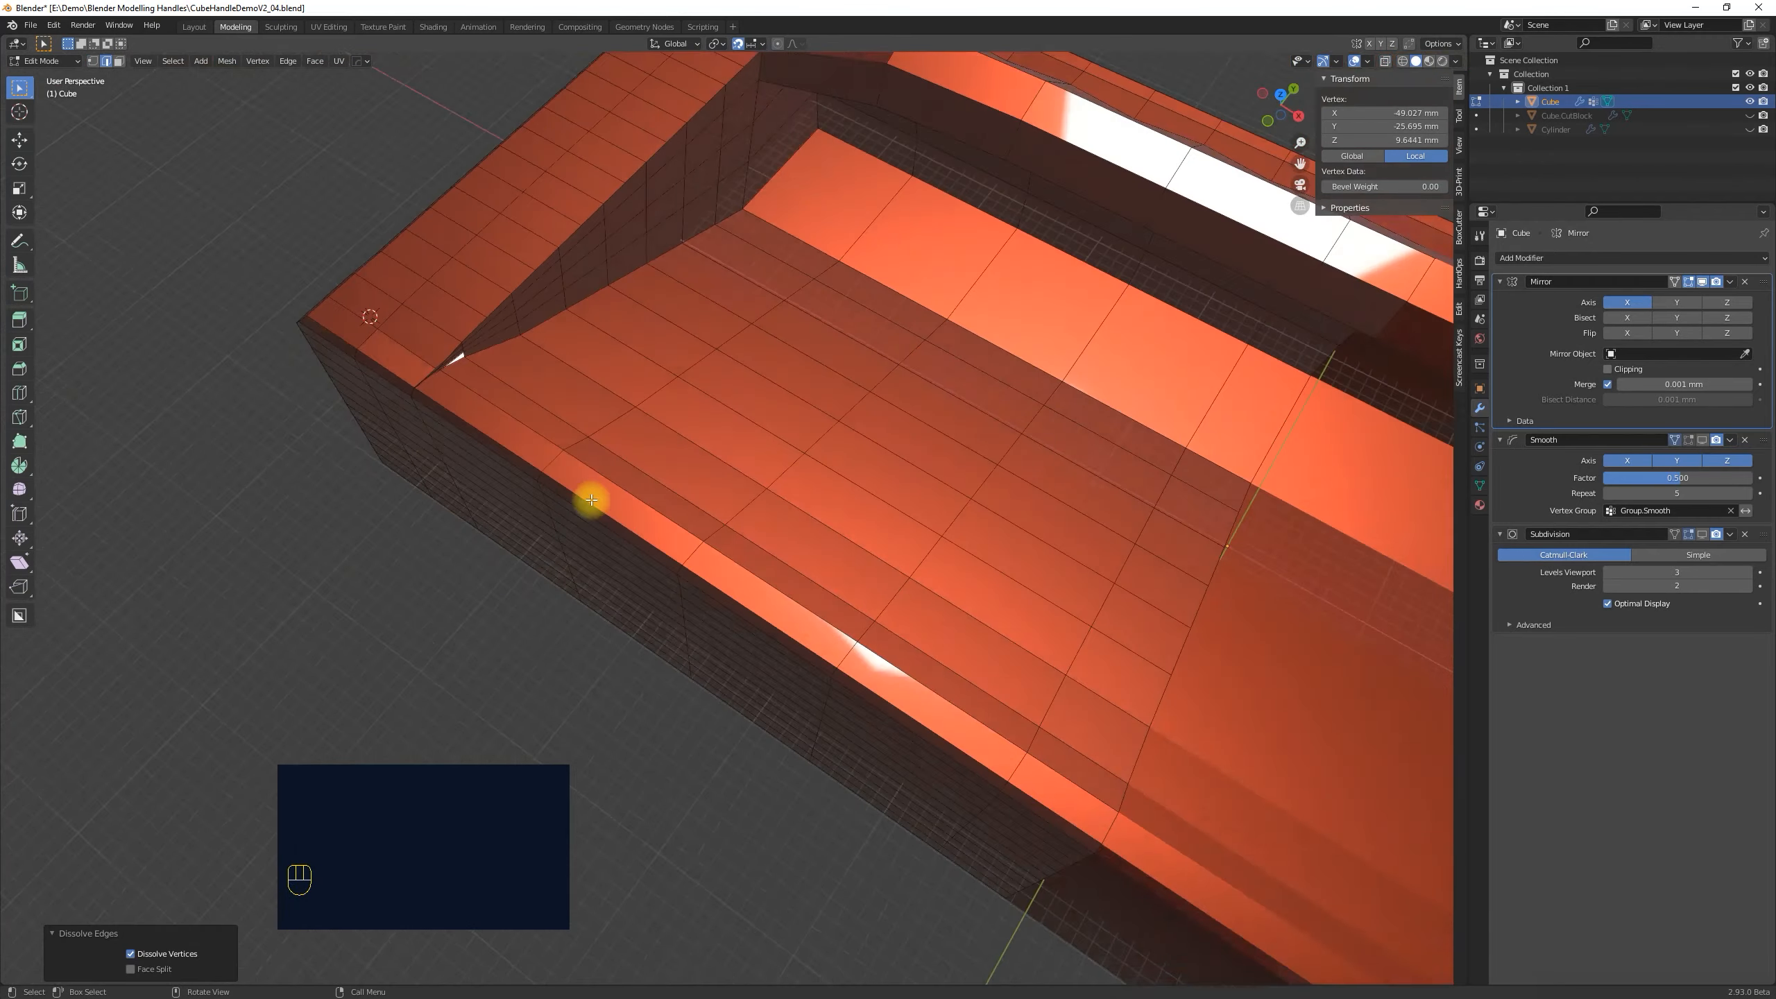
Select the whole mesh and recalculate its normals.
{"action": "key", "text": "a"}
{"action": "left_click", "coordinate": [227, 61]}
{"action": "mouse_move", "coordinate": [249, 286]}
{"action": "left_click", "coordinate": [396, 300]}
{"action": "key", "text": "Tab"}
{"action": "key", "text": "Tab"}
{"action": "left_click", "coordinate": [525, 344]}
{"action": "left_click", "coordinate": [743, 529]}
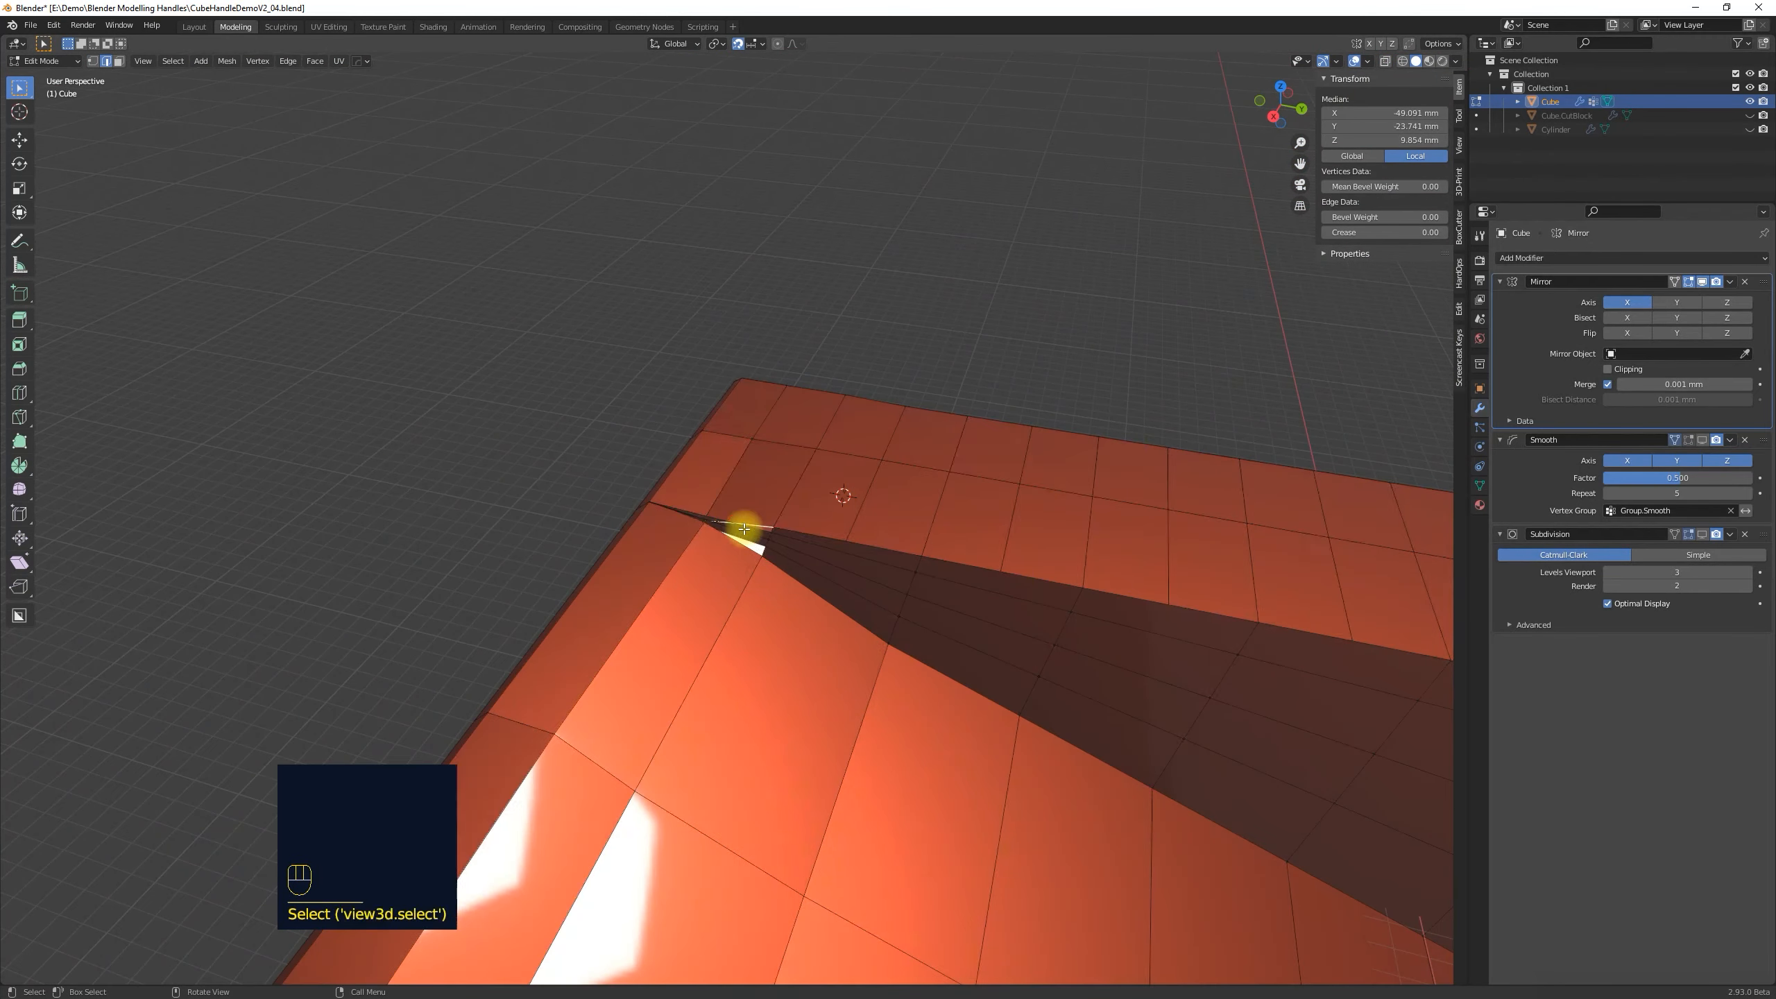
{"action": "key", "text": "1"}
{"action": "left_click", "coordinate": [741, 530]}
{"action": "key", "text": "g"}
{"action": "key", "text": "z"}
{"action": "right_click", "coordinate": [756, 514]}
{"action": "middle_click_drag", "start_coordinate": [756, 514], "coordinate": [766, 500]}
Merge the vertex beside the gap at the recess corner into the outer lip vertex using At Last.
{"action": "left_click", "coordinate": [663, 610]}
{"action": "key", "text": "g"}
{"action": "key", "text": "z"}
{"action": "right_click", "coordinate": [719, 641]}
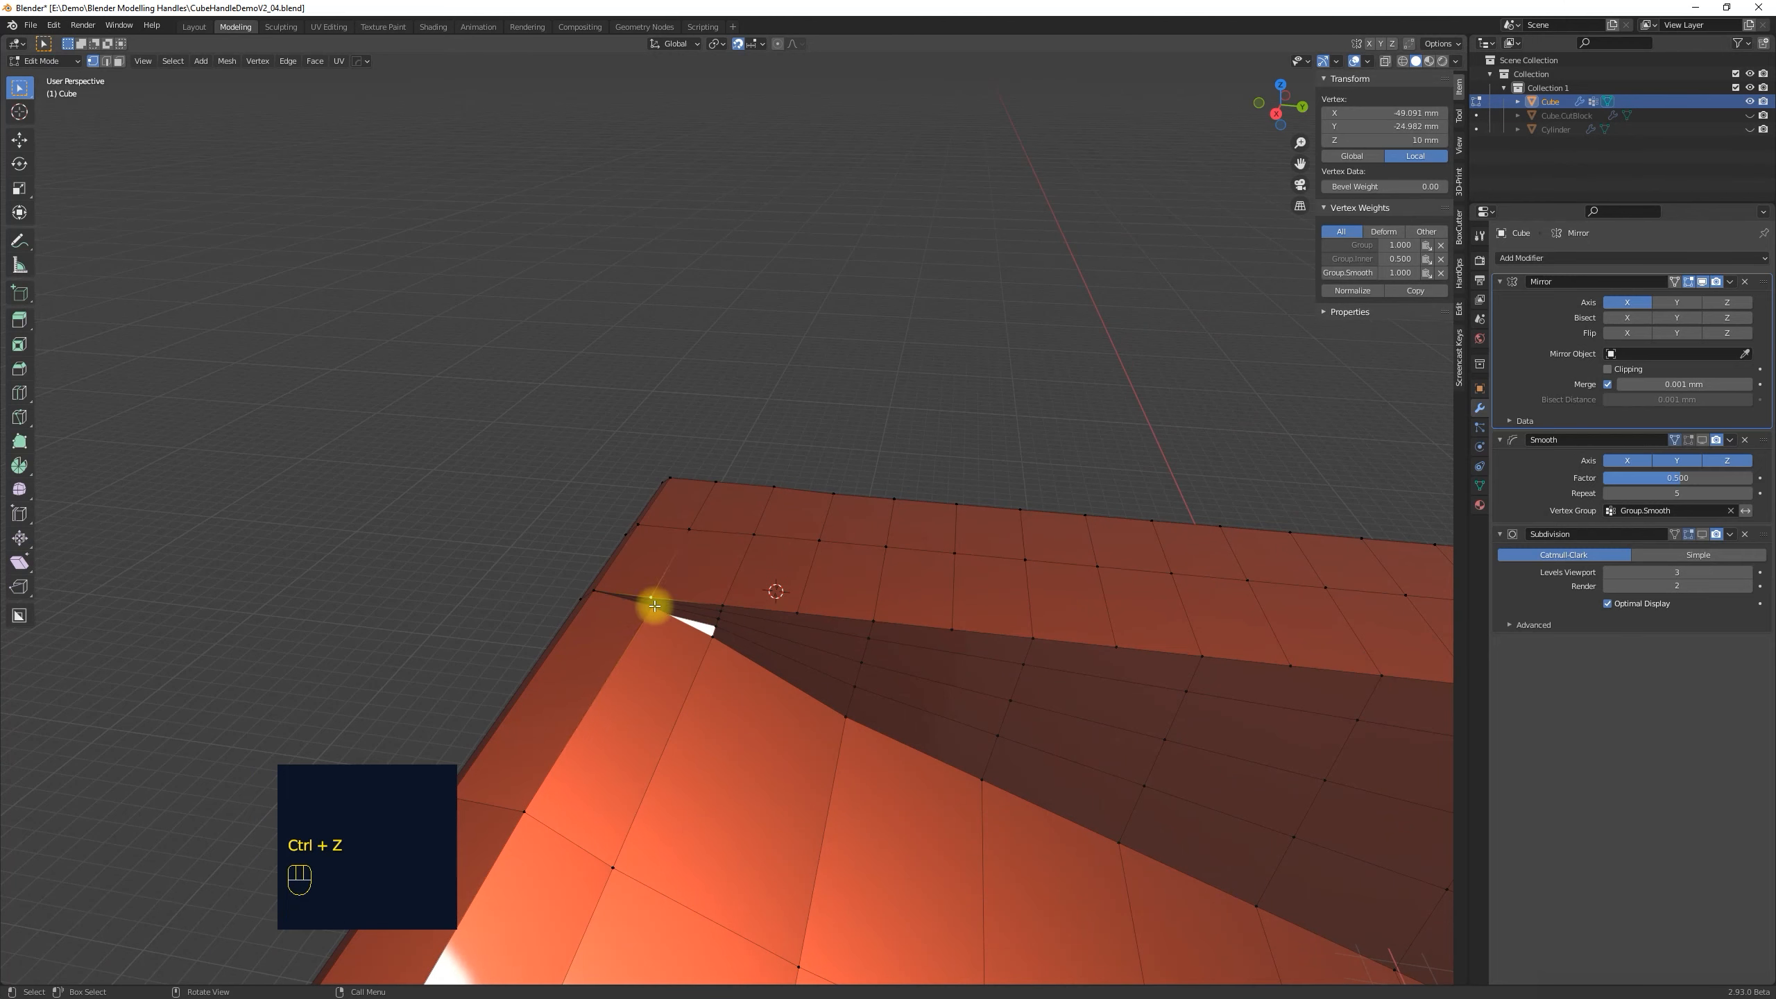
{"action": "left_click", "coordinate": [595, 591], "text": "shift"}
{"action": "key", "text": "m"}
{"action": "key", "text": "l"}
Try to merge the gap's remaining vertices with At Last and triangulate the faces, and undo it.
{"action": "left_click", "coordinate": [651, 619], "text": "shift"}
{"action": "key", "text": "m"}
{"action": "key", "text": "l"}
{"action": "key", "text": "ctrl+t"}
{"action": "key", "text": "Escape"}
{"action": "key", "text": "Escape"}
{"action": "key", "text": "ctrl+z"}
{"action": "key", "text": "ctrl+z"}
{"action": "key", "text": "ctrl+z"}
Merge the remaining lip vertex at the recess corner with At Last to close the gap.
{"action": "left_click", "coordinate": [655, 621], "text": "shift"}
{"action": "key", "text": "m"}
{"action": "key", "text": "l"}
{"action": "key", "text": "KP_7"}
{"action": "middle_click_drag", "start_coordinate": [667, 642], "coordinate": [664, 729]}
Adjust the merged vertex along Z and level it with the neighbouring lip vertices by scaling to 0 along Z.
{"action": "key", "text": "g"}
{"action": "key", "text": "z"}
{"action": "left_click", "coordinate": [559, 701]}
{"action": "left_click", "coordinate": [664, 729], "text": "shift"}
{"action": "left_click", "coordinate": [887, 753], "text": "shift"}
{"action": "key", "text": "s"}
{"action": "key", "text": "z"}
{"action": "key", "text": "0"}
{"action": "key", "text": "Return"}
Select the vertex path along the block's upper front edge and move it along Z.
{"action": "middle_click_drag", "start_coordinate": [975, 782], "coordinate": [559, 732]}
{"action": "scroll", "coordinate": [737, 686], "scroll_direction": "down", "scroll_amount": 5}
{"action": "left_click", "coordinate": [737, 686]}
{"action": "scroll", "coordinate": [559, 732], "scroll_direction": "up", "scroll_amount": 3}
{"action": "left_click", "coordinate": [1062, 621], "text": "ctrl"}
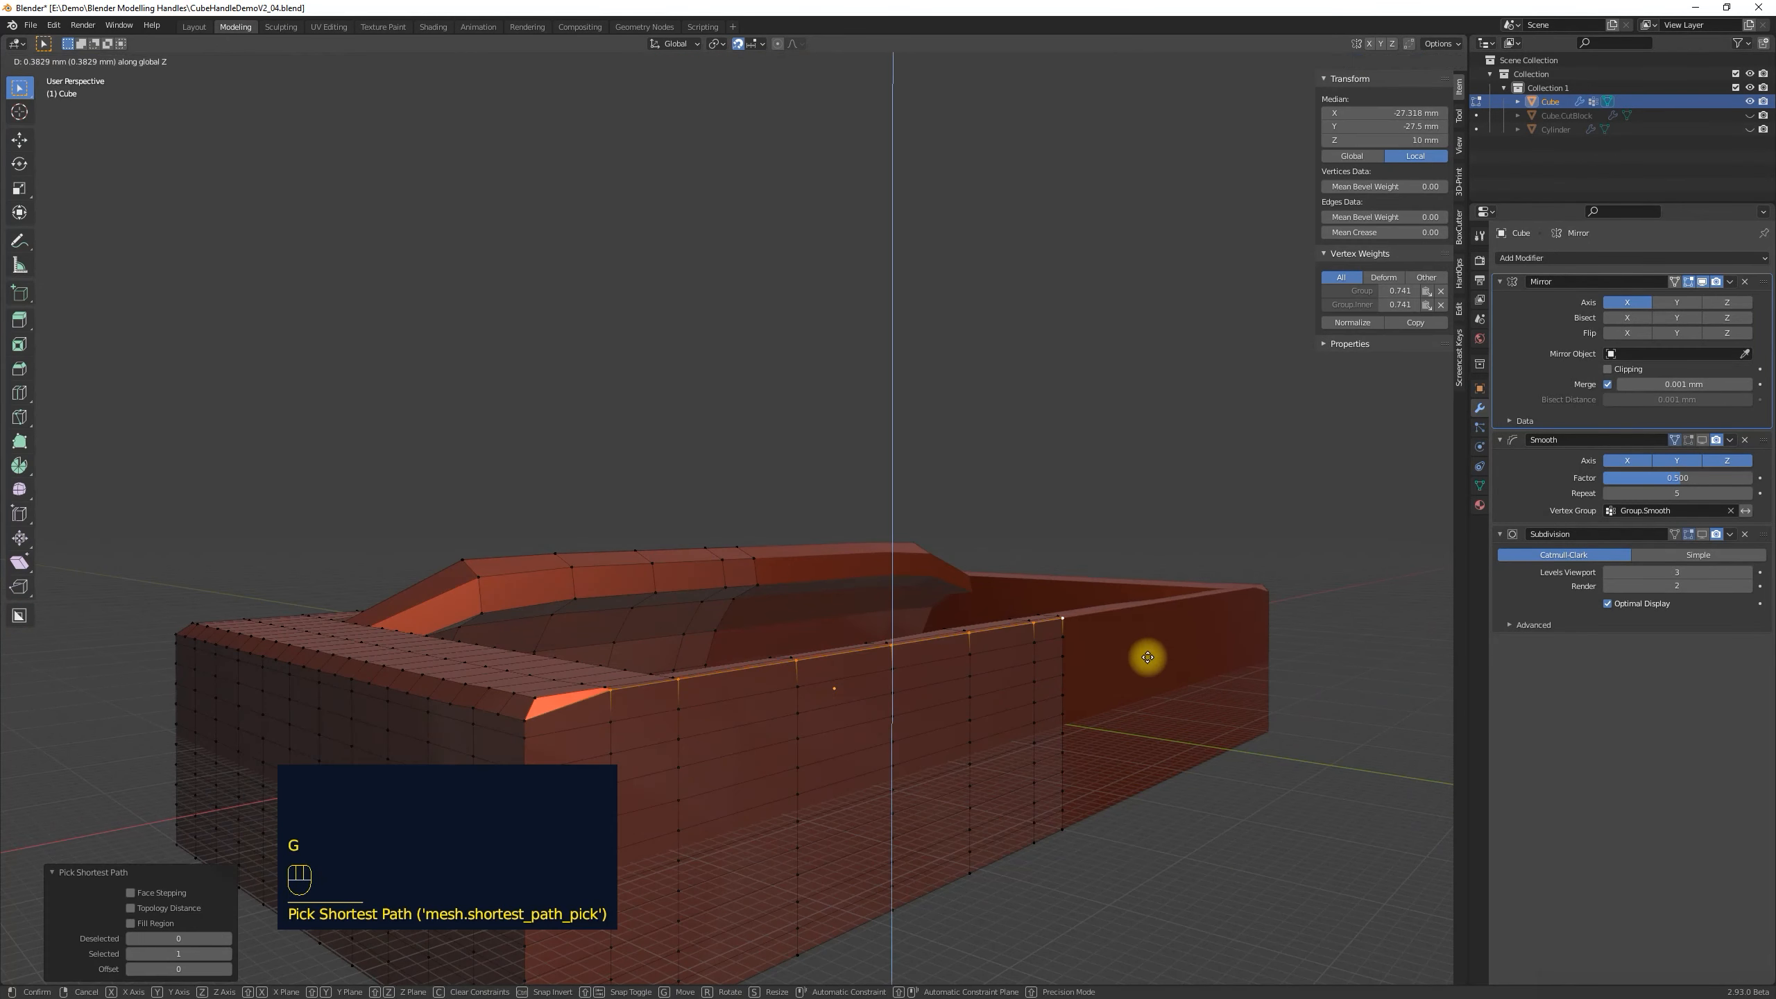
{"action": "key", "text": "g"}
{"action": "key", "text": "z"}
{"action": "left_click", "coordinate": [874, 711]}
{"action": "middle_click_drag", "start_coordinate": [874, 710], "coordinate": [987, 717]}
Level the selected upper front edge vertices by scaling them to 0 along Z.
{"action": "left_click", "coordinate": [841, 697]}
{"action": "left_click", "coordinate": [611, 723]}
{"action": "middle_click_drag", "start_coordinate": [841, 697], "coordinate": [518, 691]}
{"action": "key", "text": "s"}
{"action": "key", "text": "z"}
{"action": "key", "text": "0"}
{"action": "key", "text": "Return"}
Extend the vertex path farther along the upper edge and flatten it by scaling to 0 along Z.
{"action": "scroll", "coordinate": [539, 706], "scroll_direction": "down", "scroll_amount": 4}
{"action": "left_click", "coordinate": [825, 605], "text": "ctrl"}
{"action": "key", "text": "s"}
{"action": "key", "text": "z"}
{"action": "key", "text": "0"}
{"action": "key", "text": "Return"}
Select vertices on the block's centre seam and turn off the Mirror modifier's viewport display.
{"action": "middle_click_drag", "start_coordinate": [857, 602], "coordinate": [416, 591]}
{"action": "left_click", "coordinate": [417, 591]}
{"action": "left_click", "coordinate": [431, 715], "text": "ctrl"}
{"action": "left_click", "coordinate": [497, 730]}
{"action": "middle_click_drag", "start_coordinate": [497, 730], "coordinate": [965, 676]}
{"action": "left_click", "coordinate": [1702, 534]}
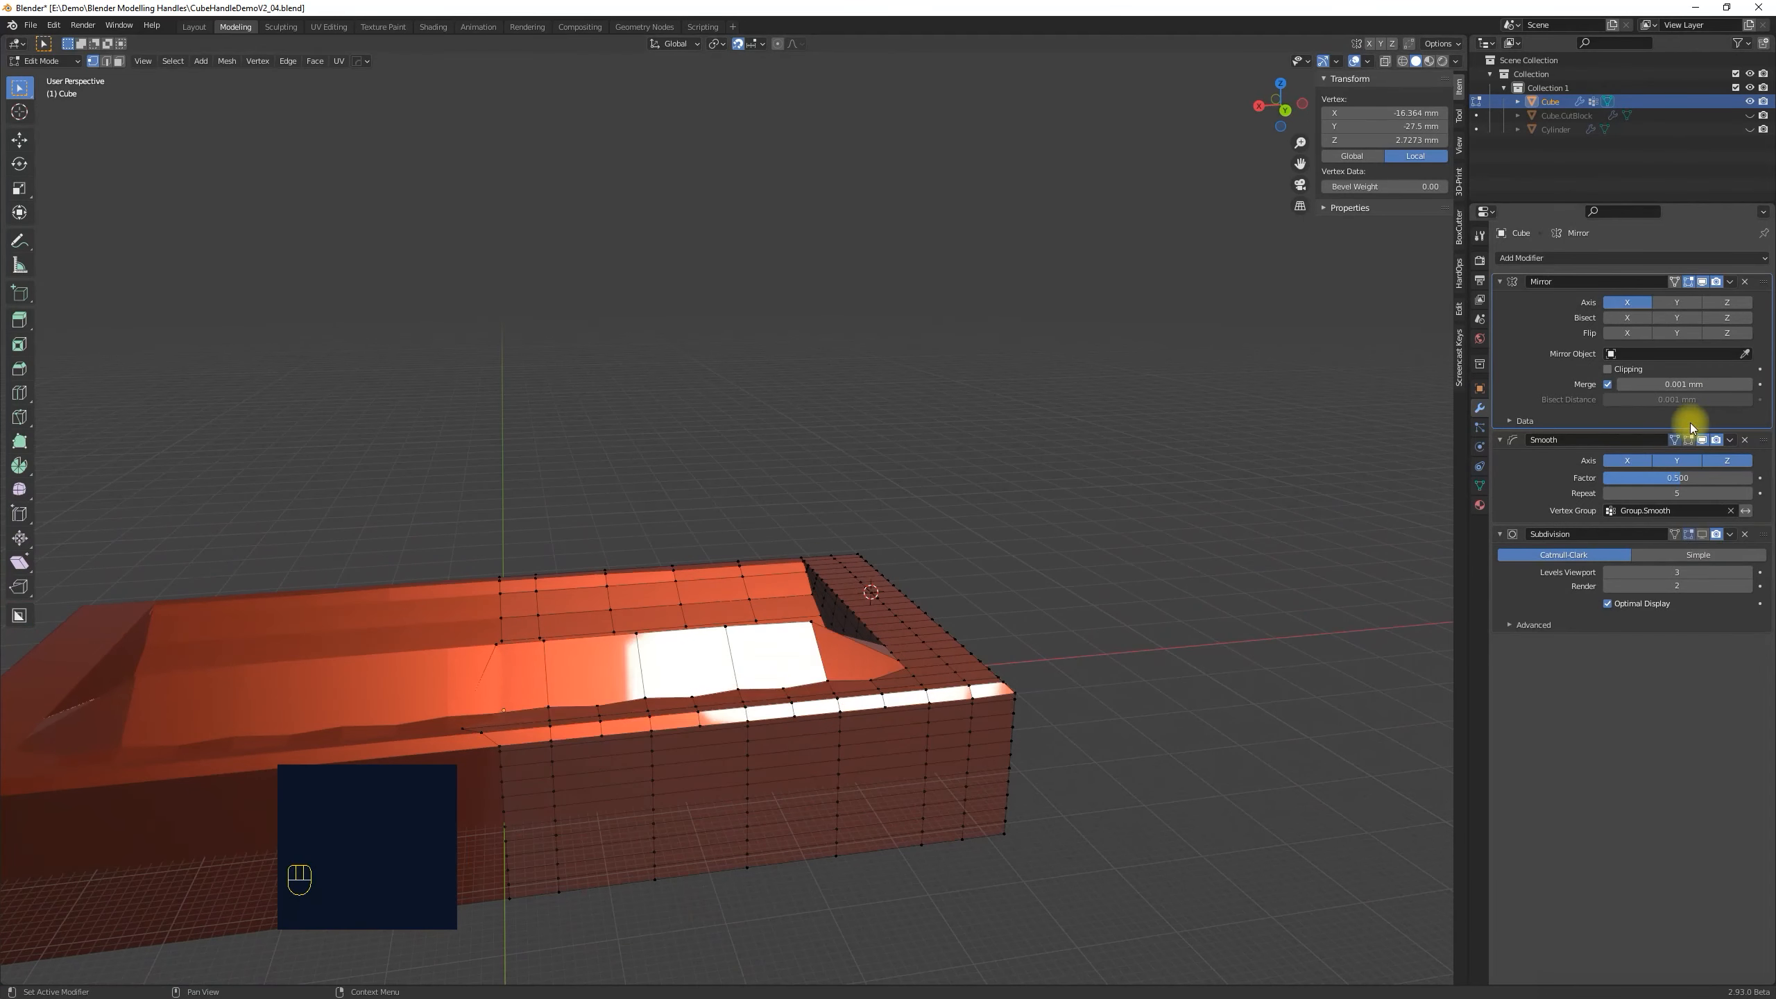
{"action": "left_click", "coordinate": [430, 729], "text": "shift"}
{"action": "key", "text": "s"}
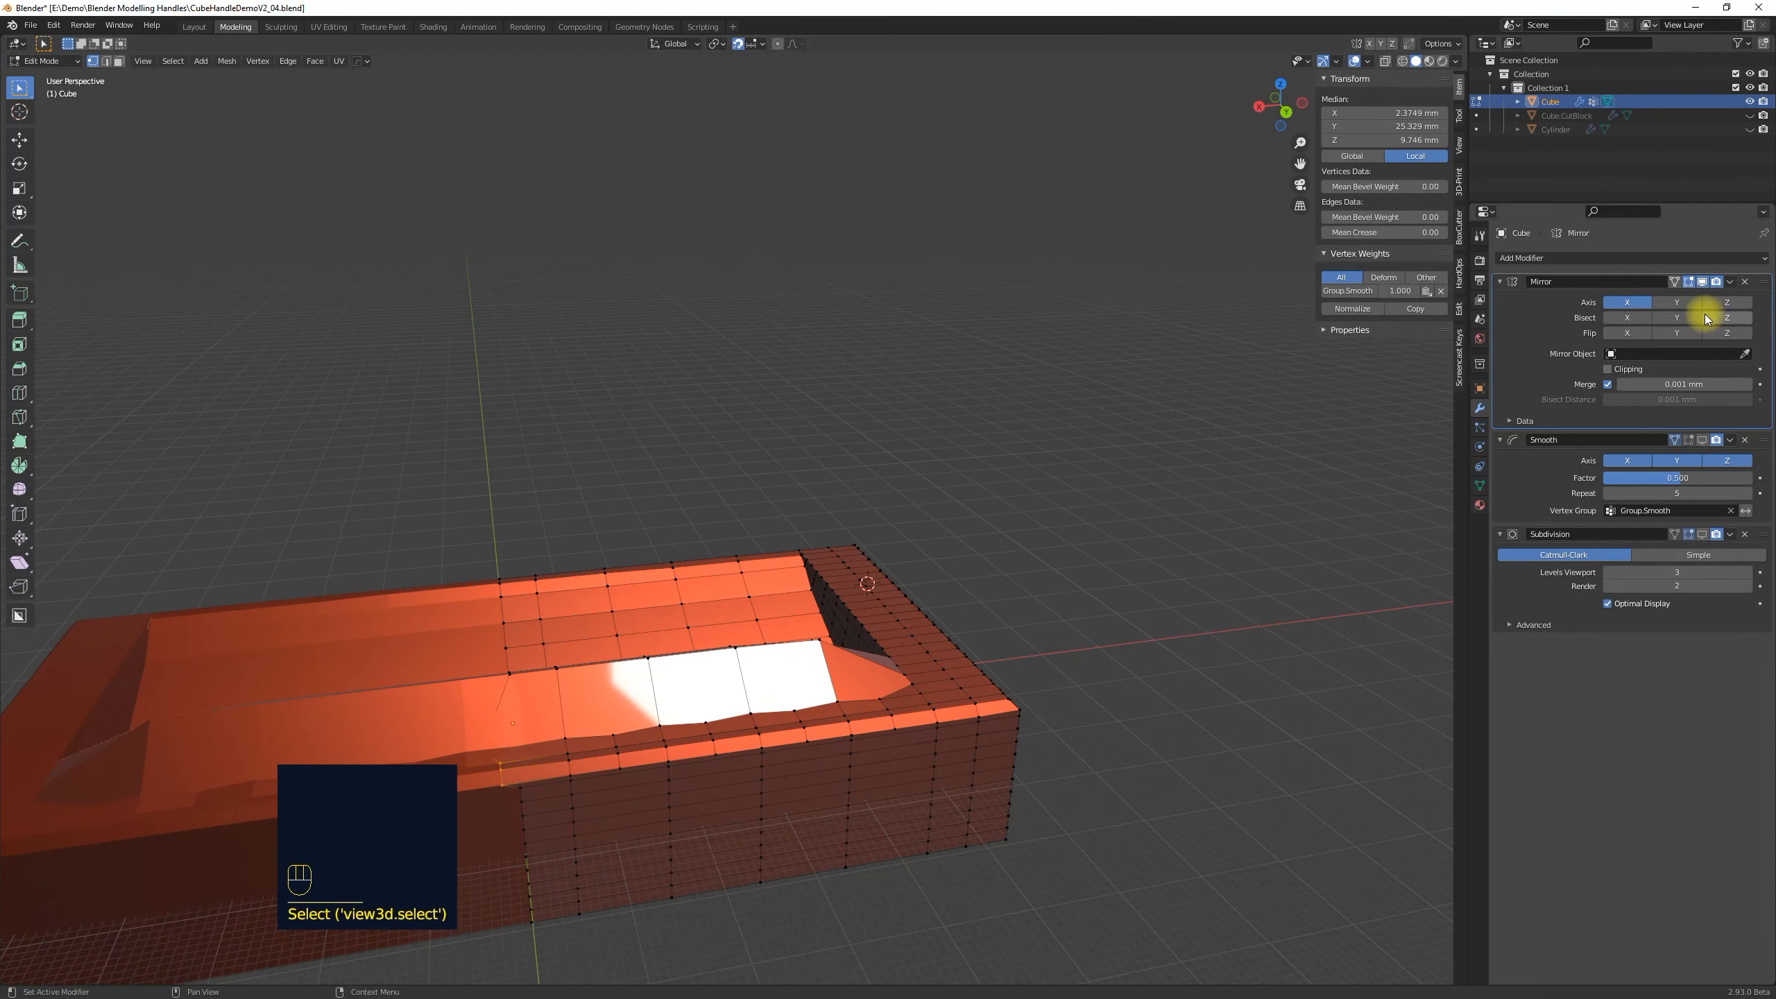
{"action": "left_click", "coordinate": [1701, 281]}
Align all centre-seam vertices by scaling them to 0 along X, and turn the Mirror modifier's viewport display back on.
{"action": "middle_click_drag", "start_coordinate": [1035, 671], "coordinate": [805, 701]}
{"action": "key", "text": "KP_7"}
{"action": "key", "text": "Tab"}
{"action": "key", "text": "Tab"}
{"action": "key", "text": "alt+z"}
{"action": "left_click_drag", "start_coordinate": [940, 143], "coordinate": [1039, 622]}
{"action": "key", "text": "s"}
{"action": "key", "text": "x"}
{"action": "key", "text": "0"}
{"action": "key", "text": "Return"}
{"action": "left_click", "coordinate": [1702, 281]}
Display the Smooth and Subdivision modifiers, run all 3D-Print checks, and select the flagged geometry at the recess corner.
{"action": "middle_click_drag", "start_coordinate": [996, 699], "coordinate": [1396, 254]}
{"action": "left_click", "coordinate": [1702, 440]}
{"action": "left_click", "coordinate": [1702, 534]}
{"action": "left_click", "coordinate": [1458, 181]}
{"action": "left_click", "coordinate": [1384, 252]}
{"action": "left_click", "coordinate": [1391, 351]}
{"action": "key", "text": "alt+z"}
{"action": "middle_click_drag", "start_coordinate": [1072, 379], "coordinate": [534, 636]}
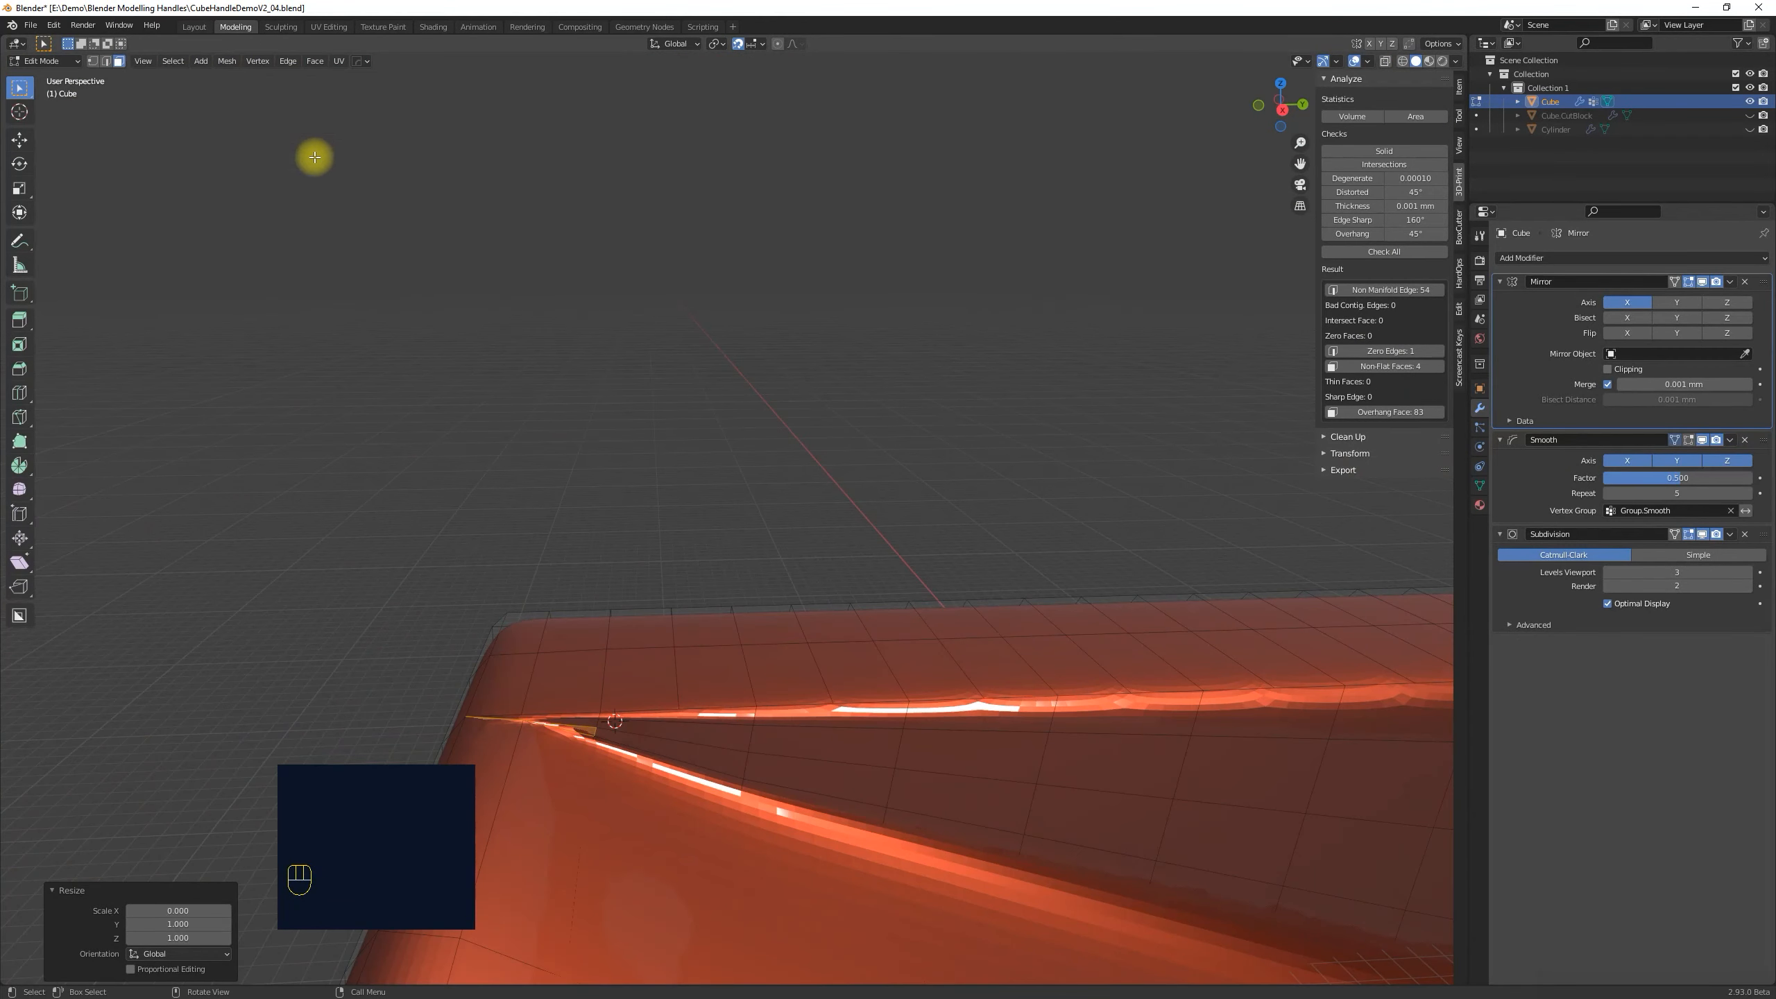
Delete the flagged faces at the recess corner and rebuild the area with a knife cut and a new face.
{"action": "key", "text": "Delete"}
{"action": "left_click", "coordinate": [512, 358]}
{"action": "middle_click_drag", "start_coordinate": [587, 706], "coordinate": [530, 523]}
{"action": "key", "text": "1"}
{"action": "key", "text": "alt+z"}
{"action": "middle_click_drag", "start_coordinate": [344, 481], "coordinate": [420, 378]}
{"action": "key", "text": "k"}
{"action": "key", "text": "Return"}
{"action": "key", "text": "f"}
{"action": "key", "text": "alt+z"}
{"action": "key", "text": "Tab"}
{"action": "key", "text": "Tab"}
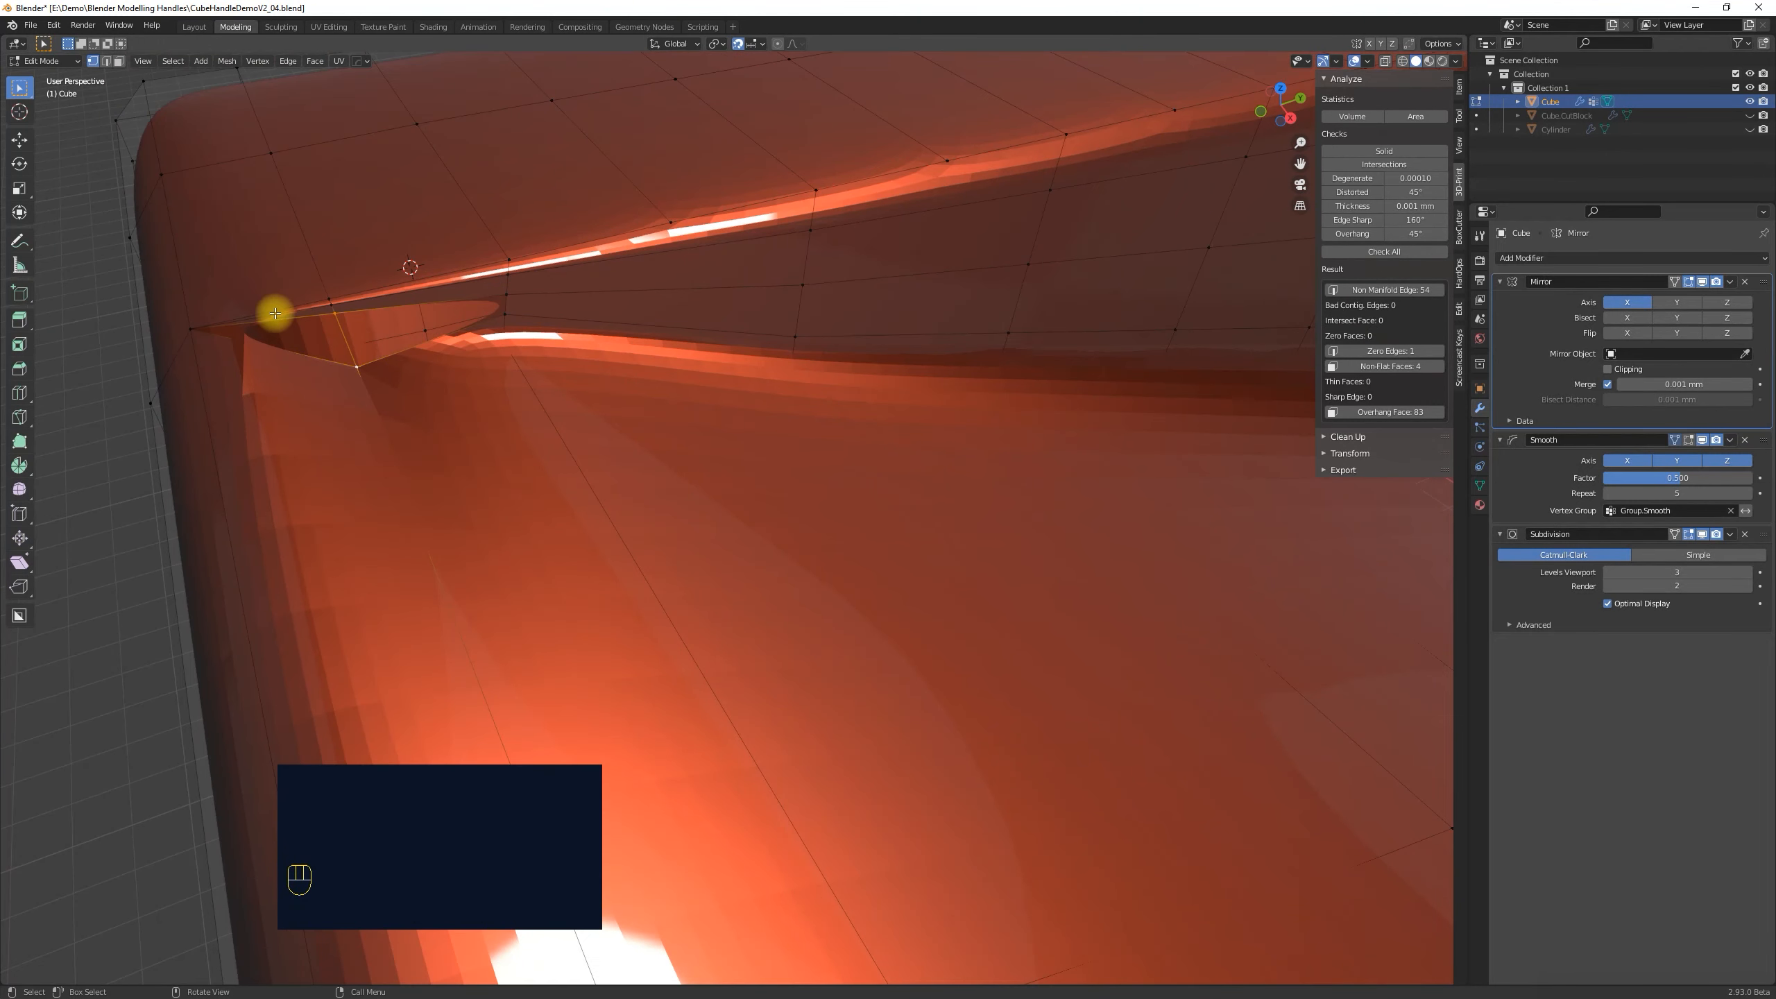
Delete the selected faulty face at the recess corner.
{"action": "key", "text": "alt+z"}
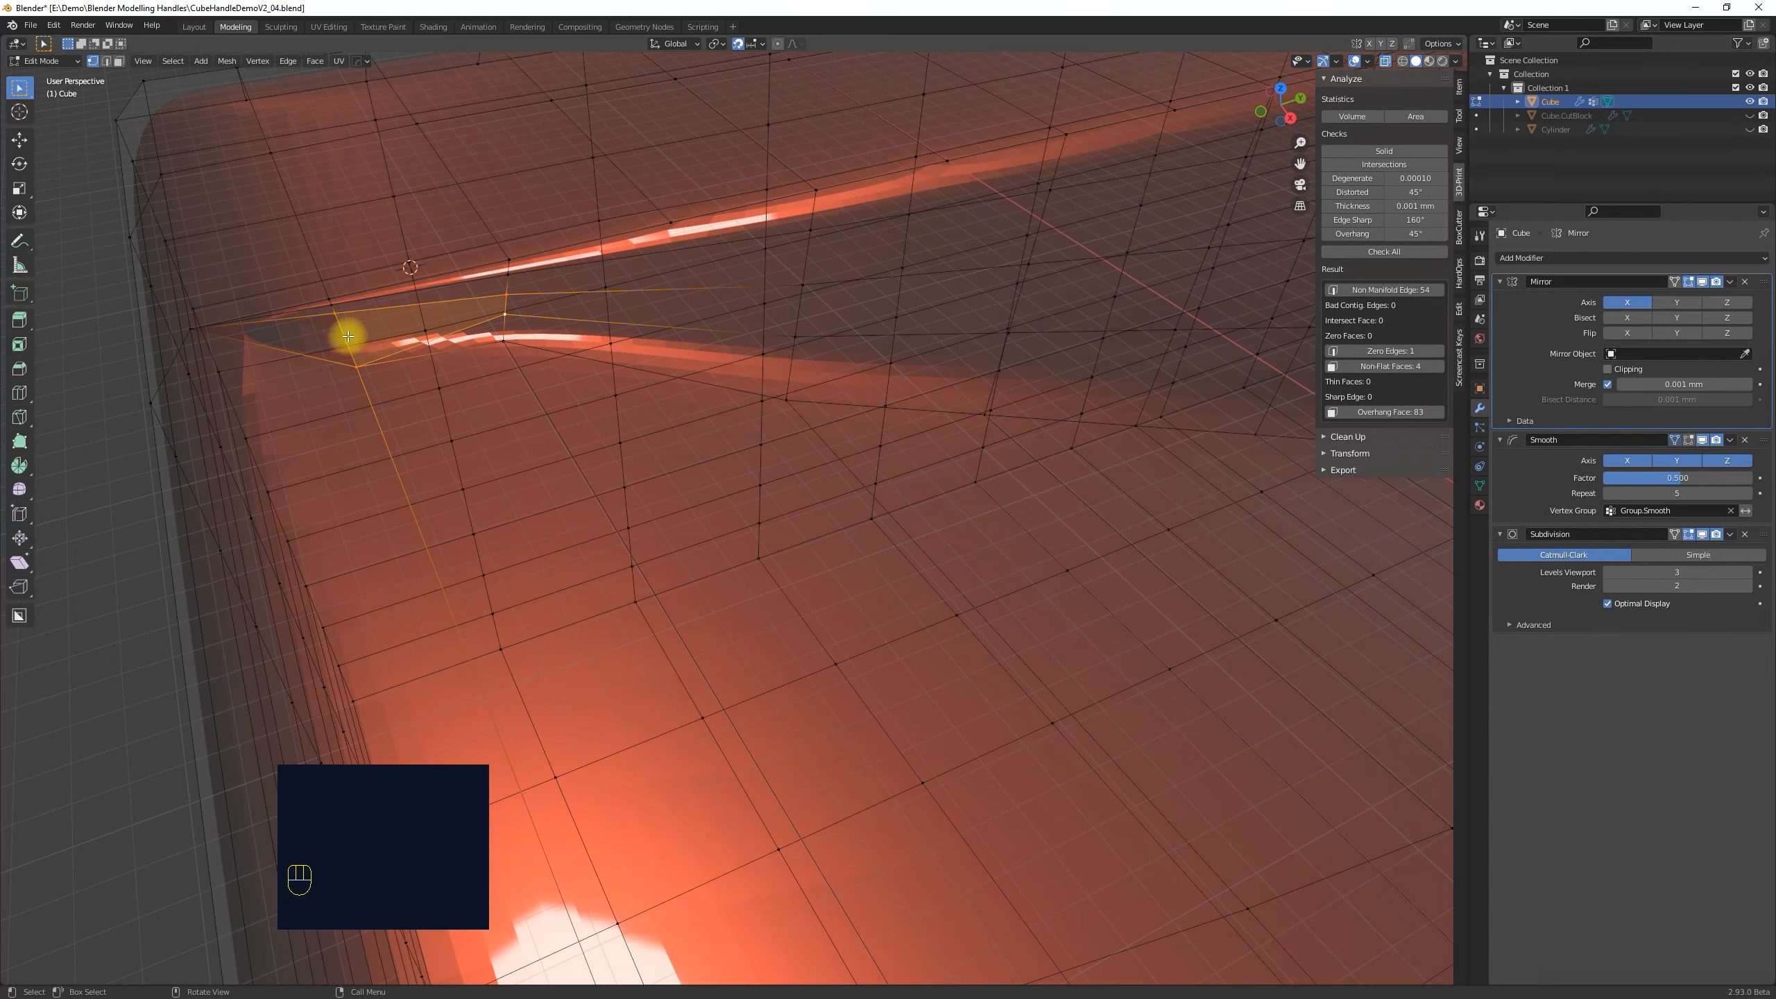
{"action": "key", "text": "1"}
{"action": "key", "text": "x"}
{"action": "left_click", "coordinate": [382, 333]}
{"action": "key", "text": "2"}
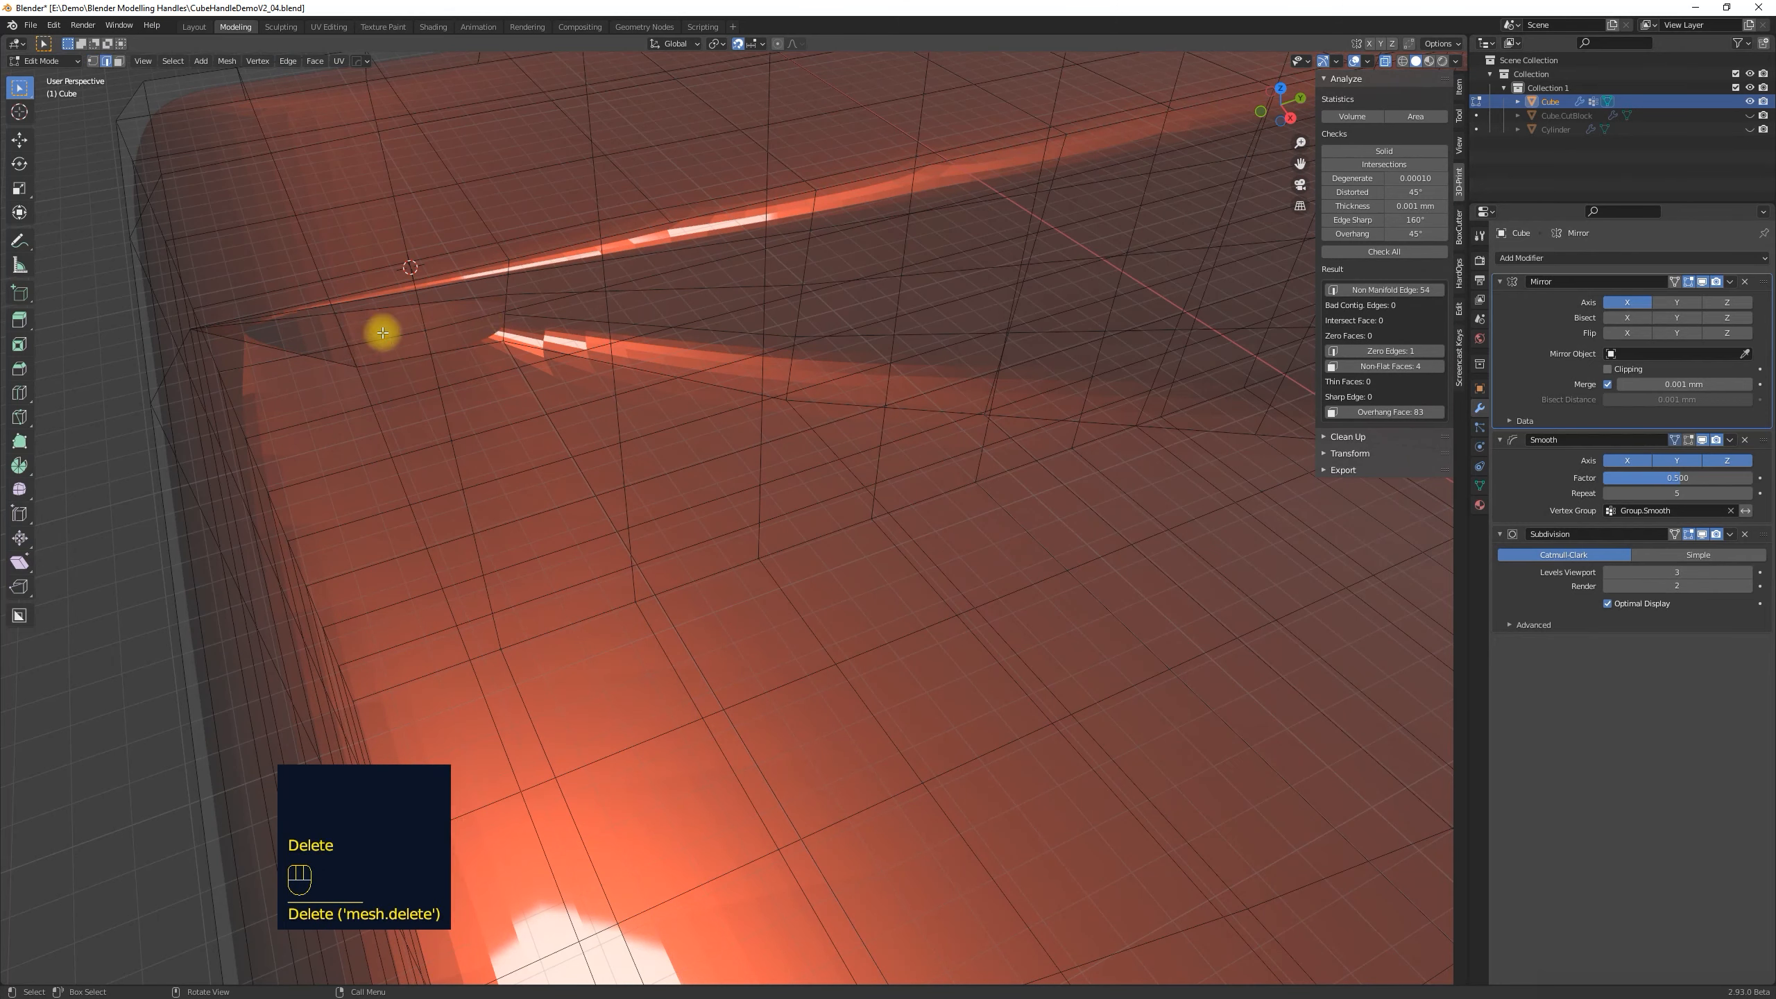
Select the open vertices around the recess corner gap and fill it with new faces.
{"action": "key", "text": "Tab"}
{"action": "key", "text": "Tab"}
{"action": "key", "text": "2"}
{"action": "left_click", "coordinate": [279, 349]}
{"action": "left_click", "coordinate": [287, 61]}
{"action": "left_click", "coordinate": [301, 150]}
{"action": "key", "text": "1"}
{"action": "left_click", "coordinate": [278, 348]}
{"action": "left_click", "coordinate": [346, 341], "text": "shift"}
{"action": "key", "text": "f"}
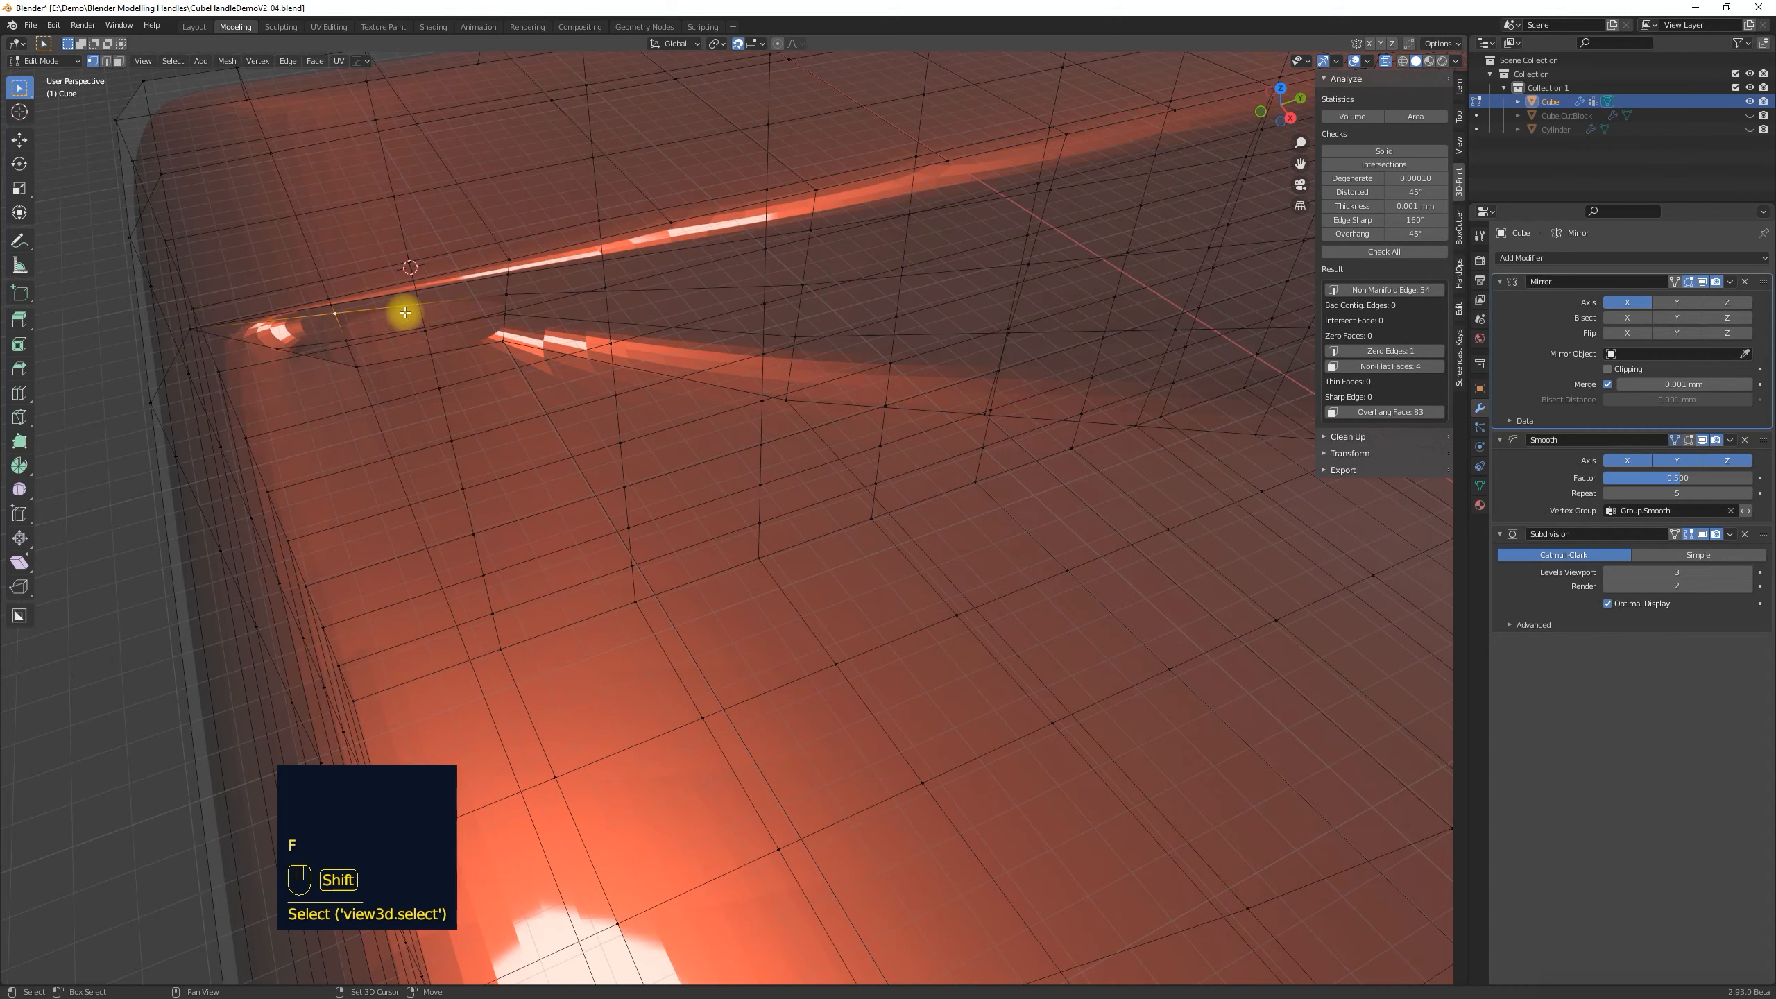
{"action": "left_click", "coordinate": [351, 345], "text": "shift"}
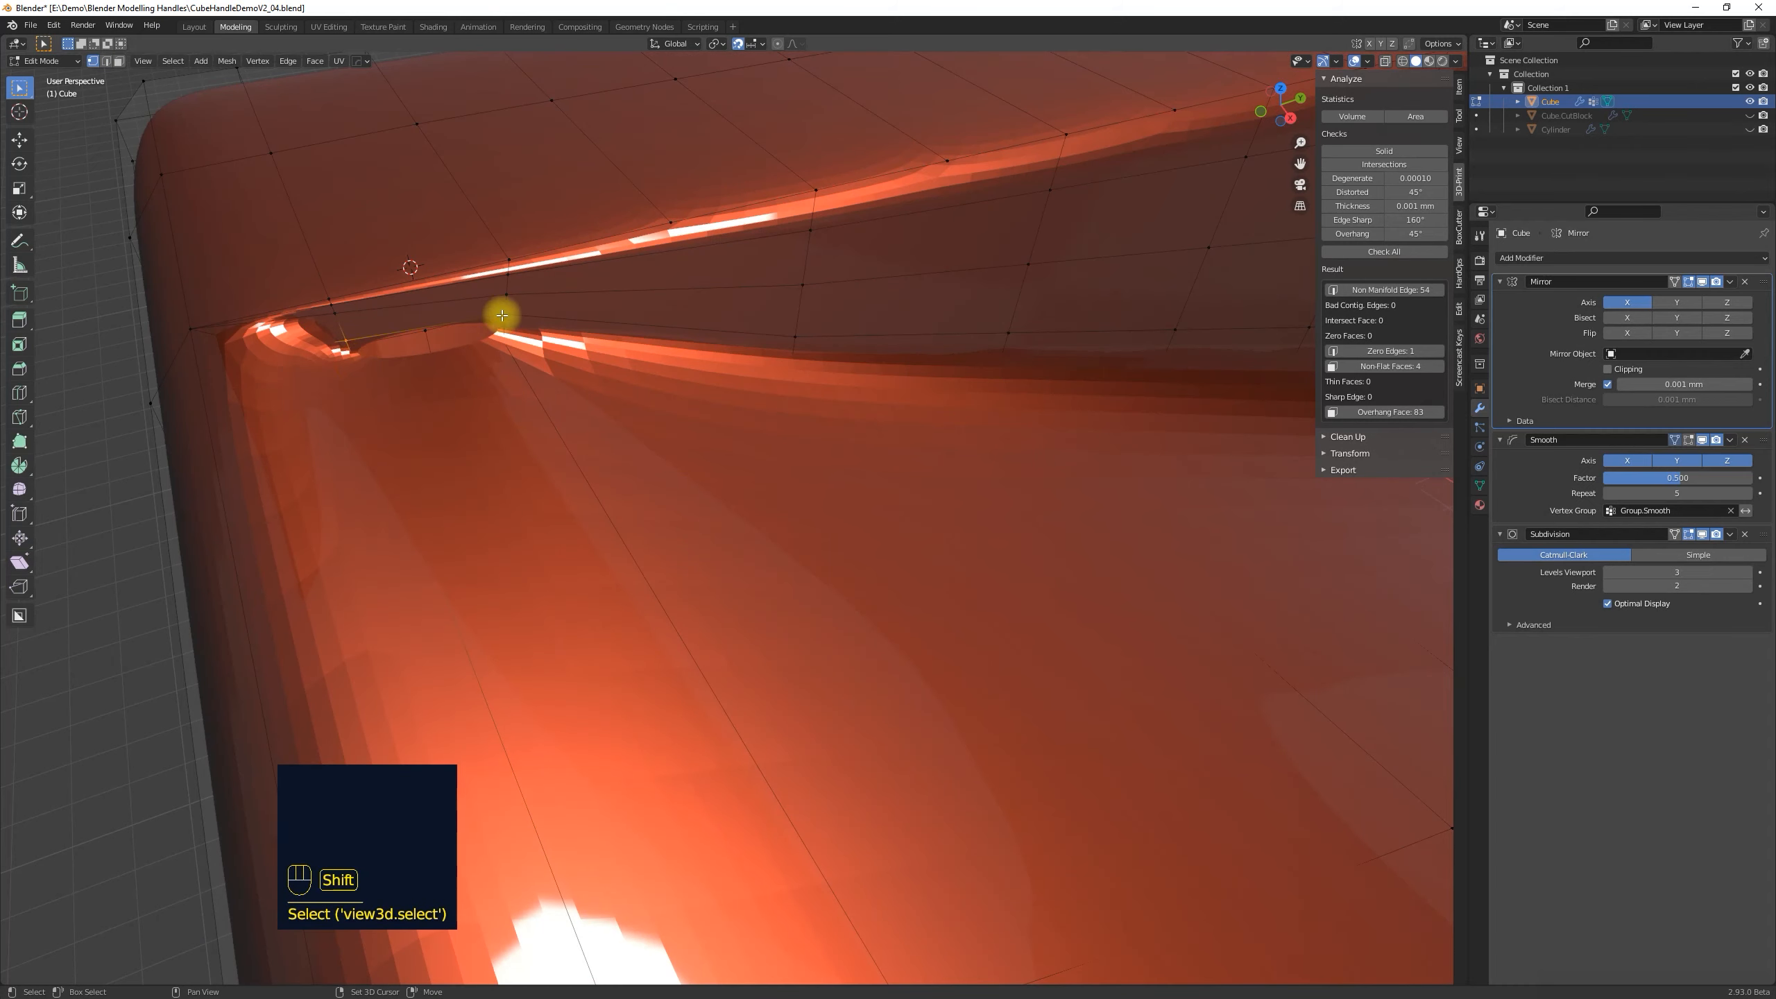
{"action": "key", "text": "f"}
{"action": "middle_click_drag", "start_coordinate": [487, 318], "coordinate": [503, 355]}
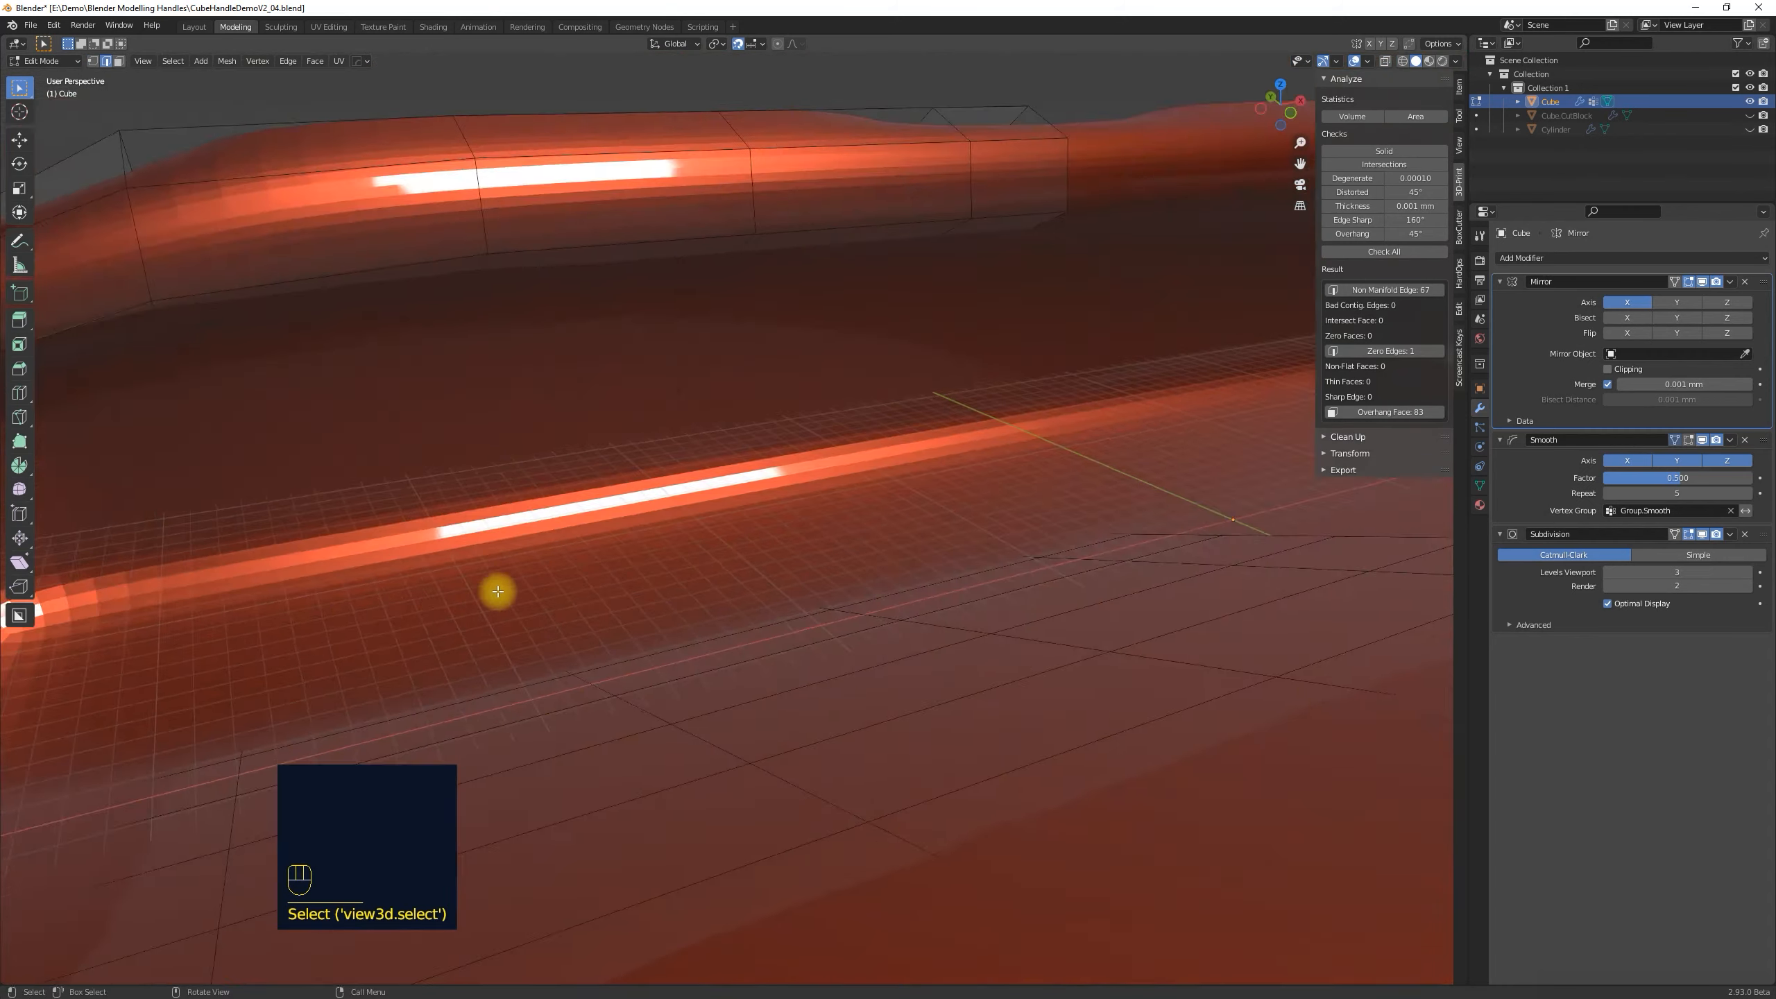
Select the vertex path along the handle slot's front edge and straighten it by scaling to 0 along Y.
{"action": "scroll", "coordinate": [761, 615], "scroll_direction": "down", "scroll_amount": 6}
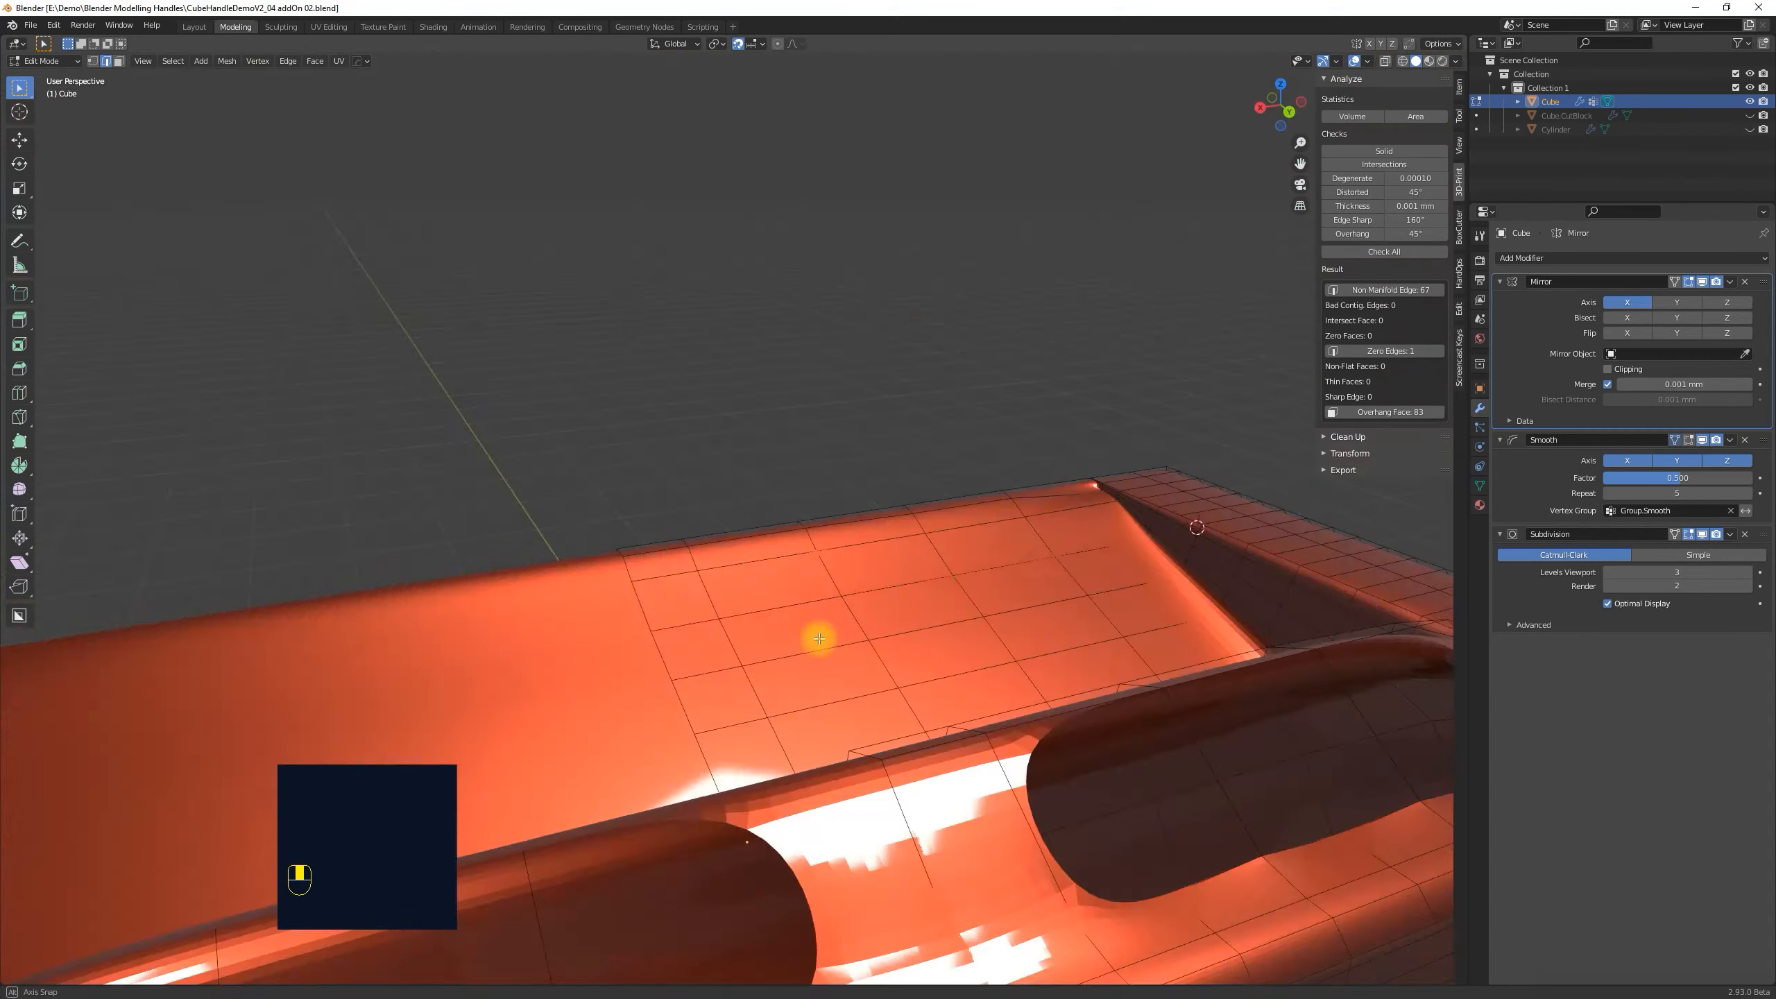
{"action": "key", "text": "2"}
{"action": "middle_click_drag", "start_coordinate": [843, 641], "coordinate": [865, 718]}
{"action": "middle_click_drag", "start_coordinate": [865, 718], "coordinate": [868, 756]}
{"action": "key", "text": "k"}
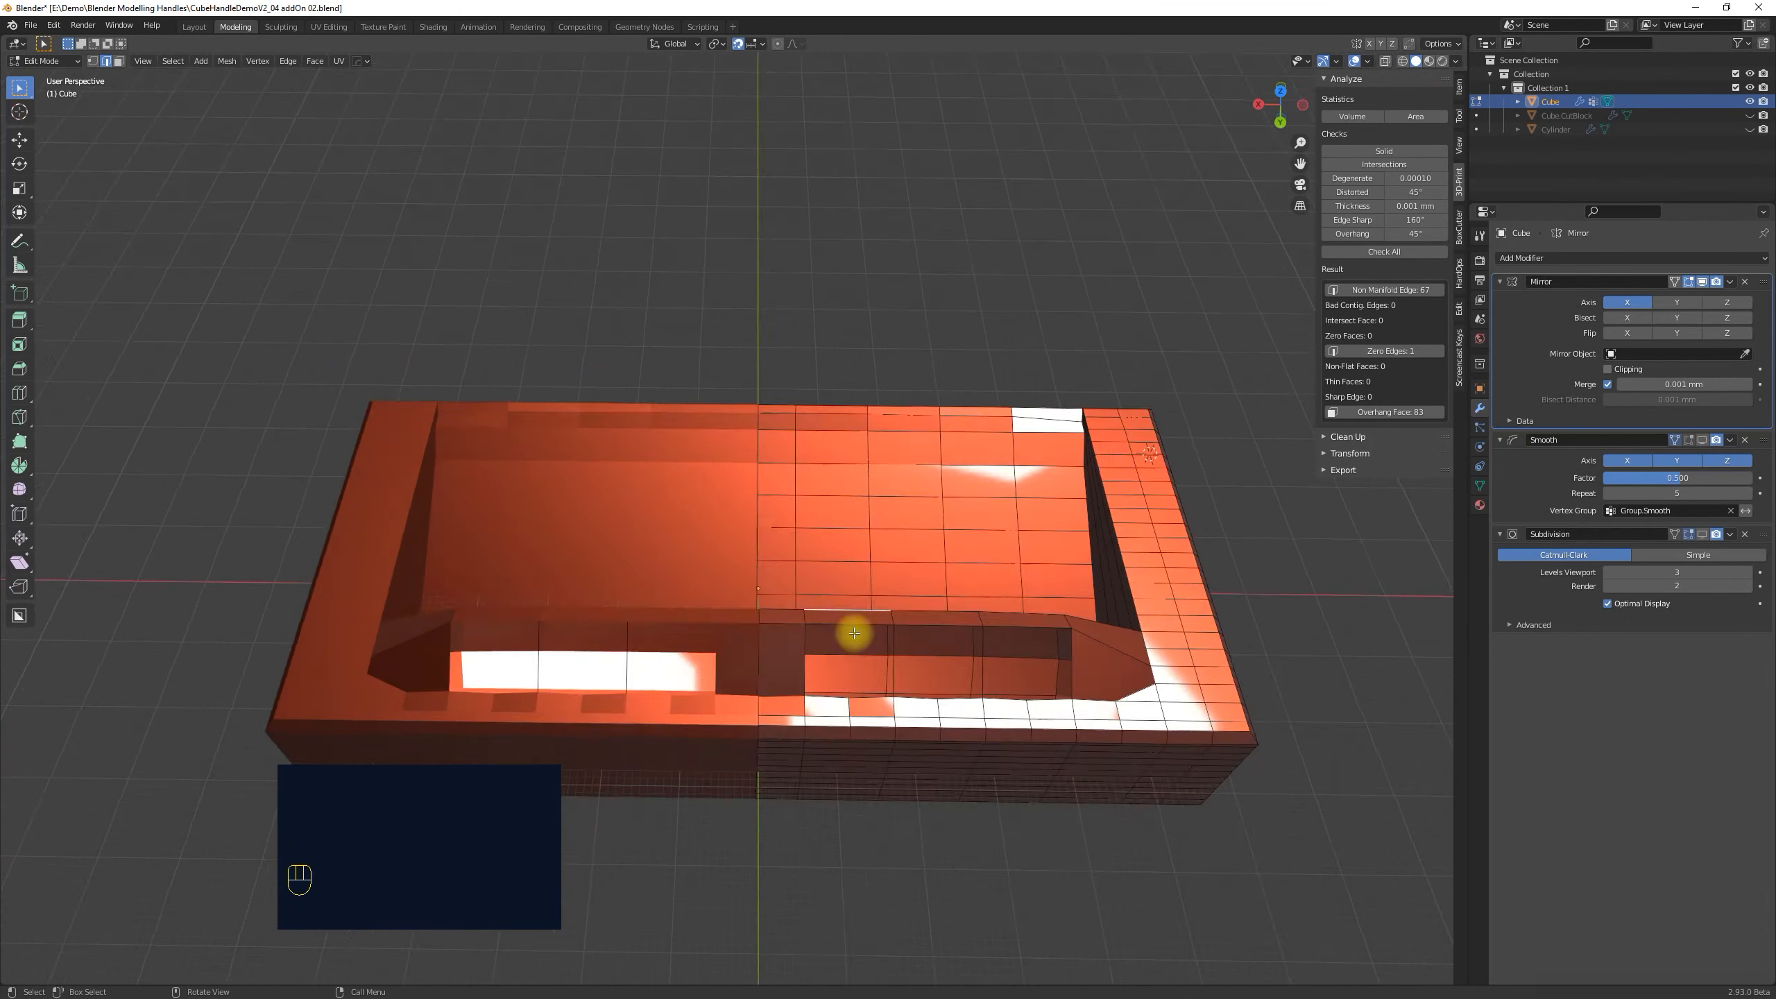
{"action": "left_click", "coordinate": [1091, 707], "text": "ctrl"}
{"action": "middle_click_drag", "start_coordinate": [1216, 638], "coordinate": [1071, 650]}
{"action": "key", "text": "s"}
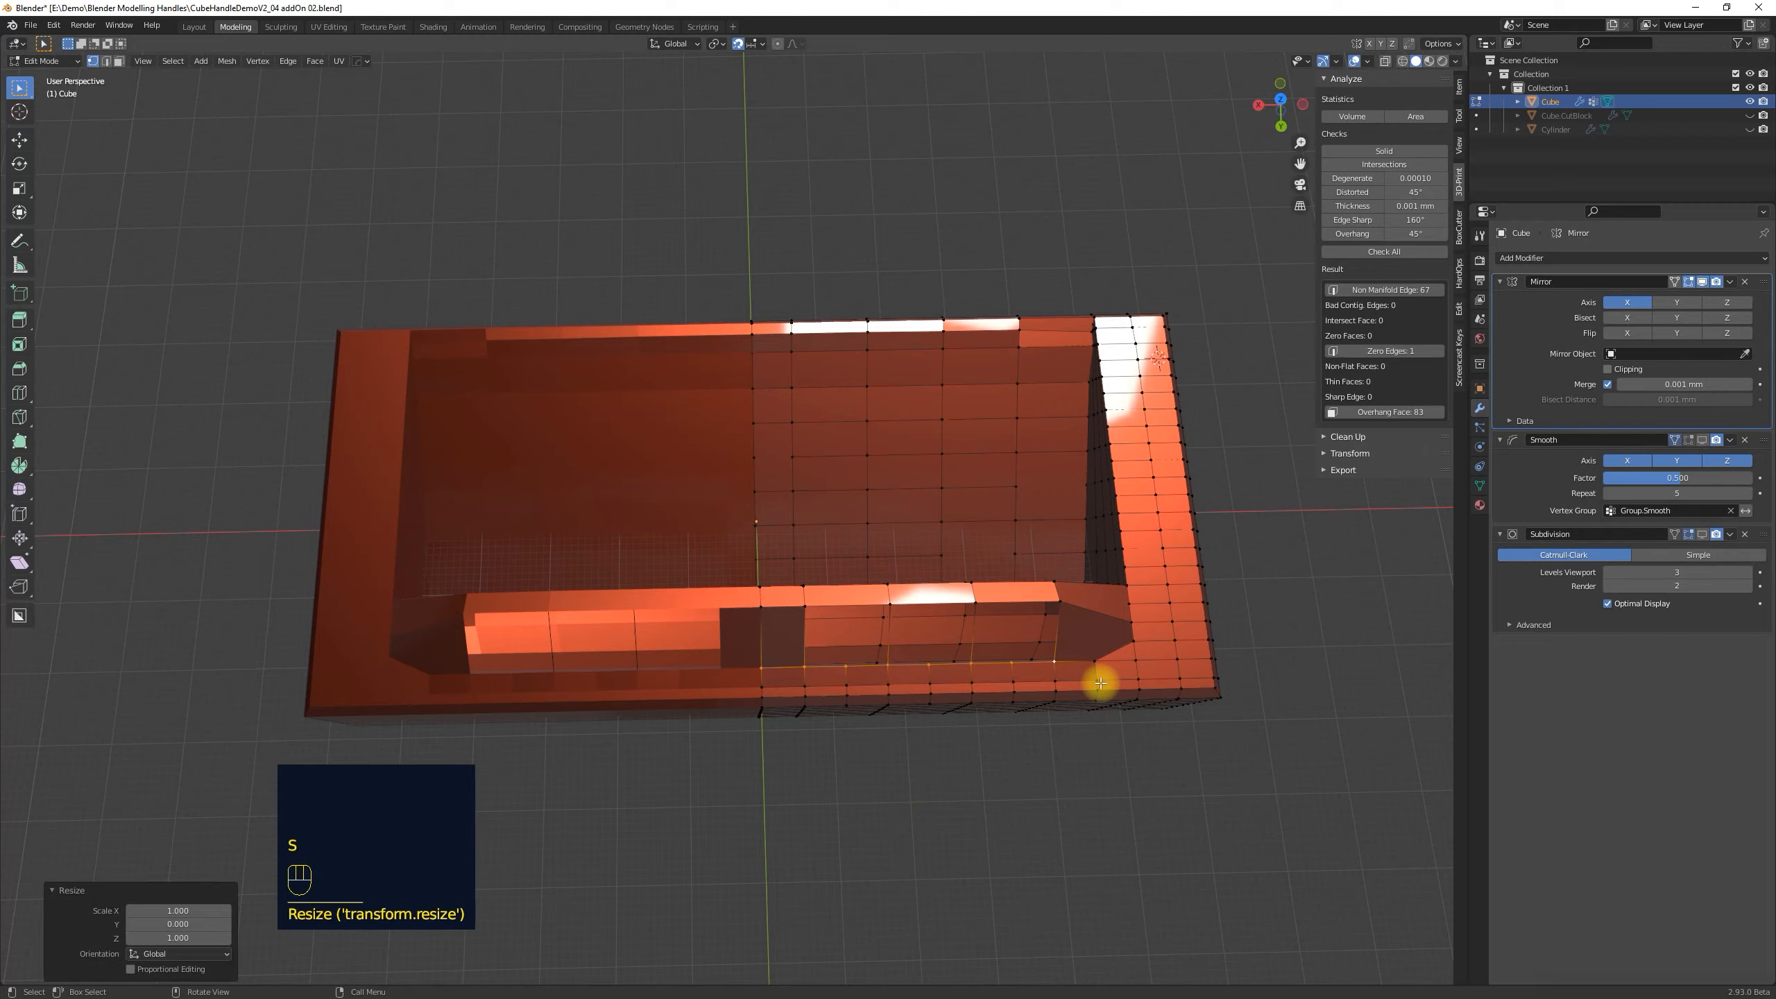
Try a knife cut across the handle slot in top view, and undo it.
{"action": "key", "text": "KP_7"}
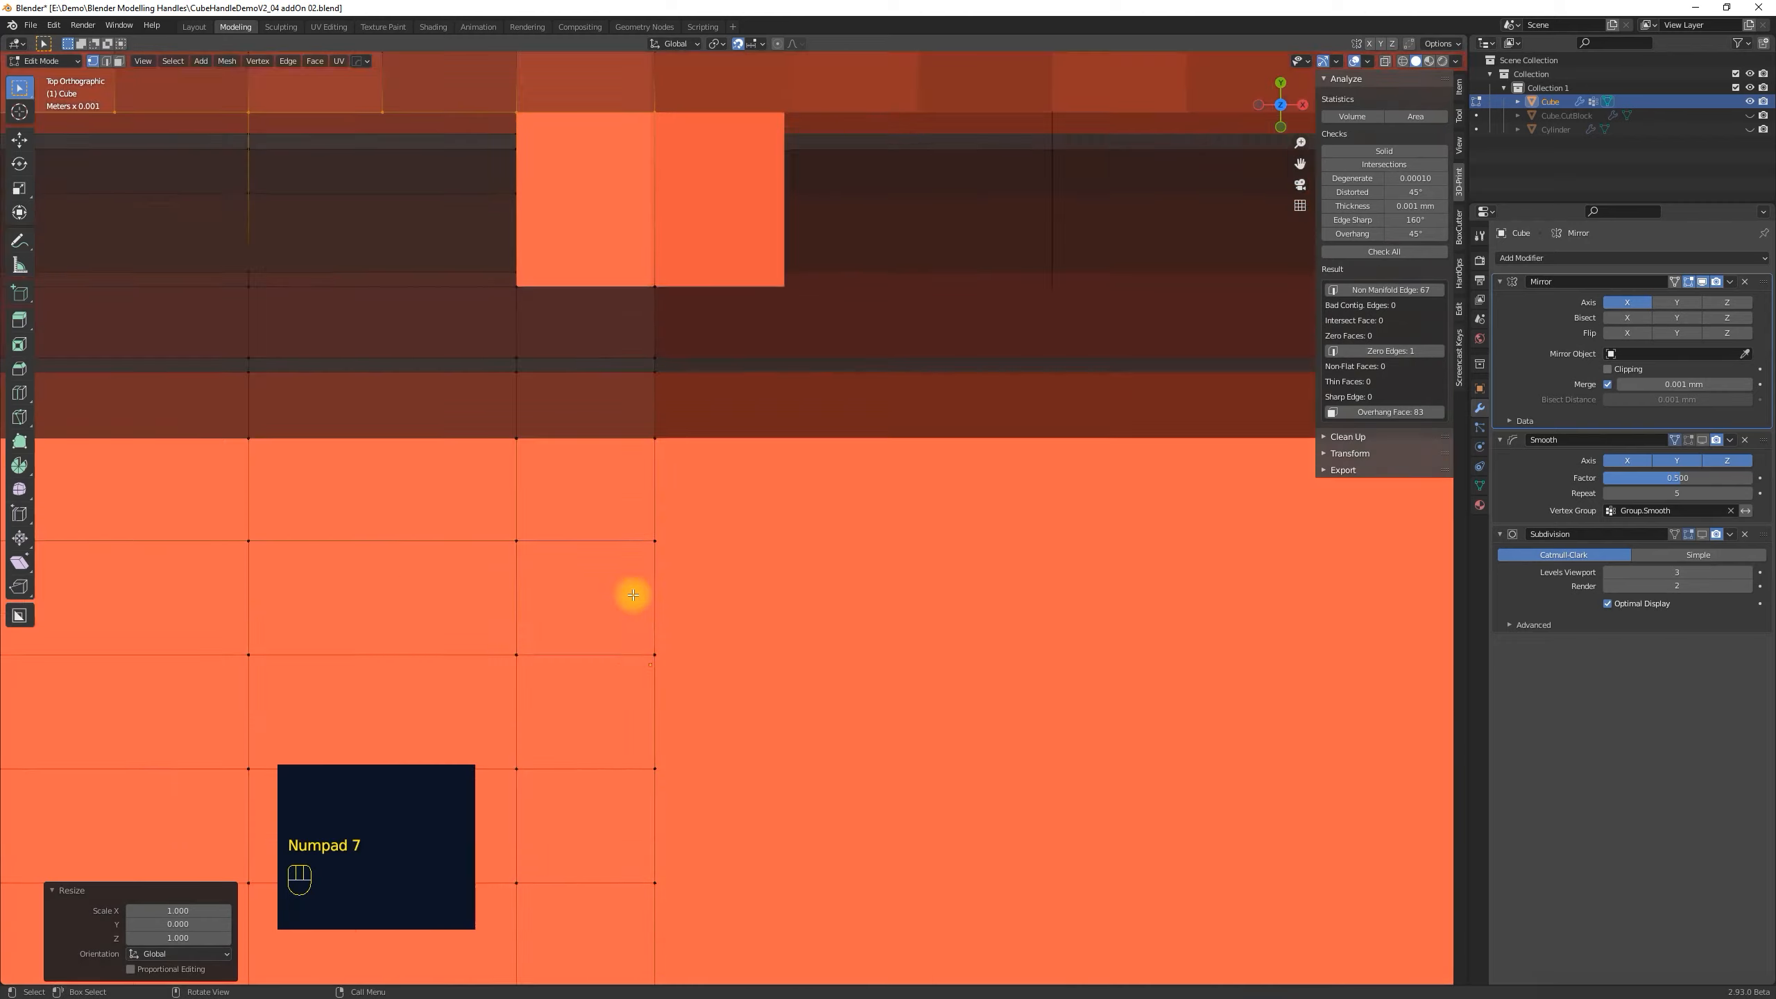
{"action": "scroll", "coordinate": [629, 595], "scroll_direction": "down", "scroll_amount": 4}
{"action": "scroll", "coordinate": [455, 374], "scroll_direction": "up", "scroll_amount": 3}
{"action": "scroll", "coordinate": [454, 374], "scroll_direction": "down", "scroll_amount": 5}
{"action": "key", "text": "k"}
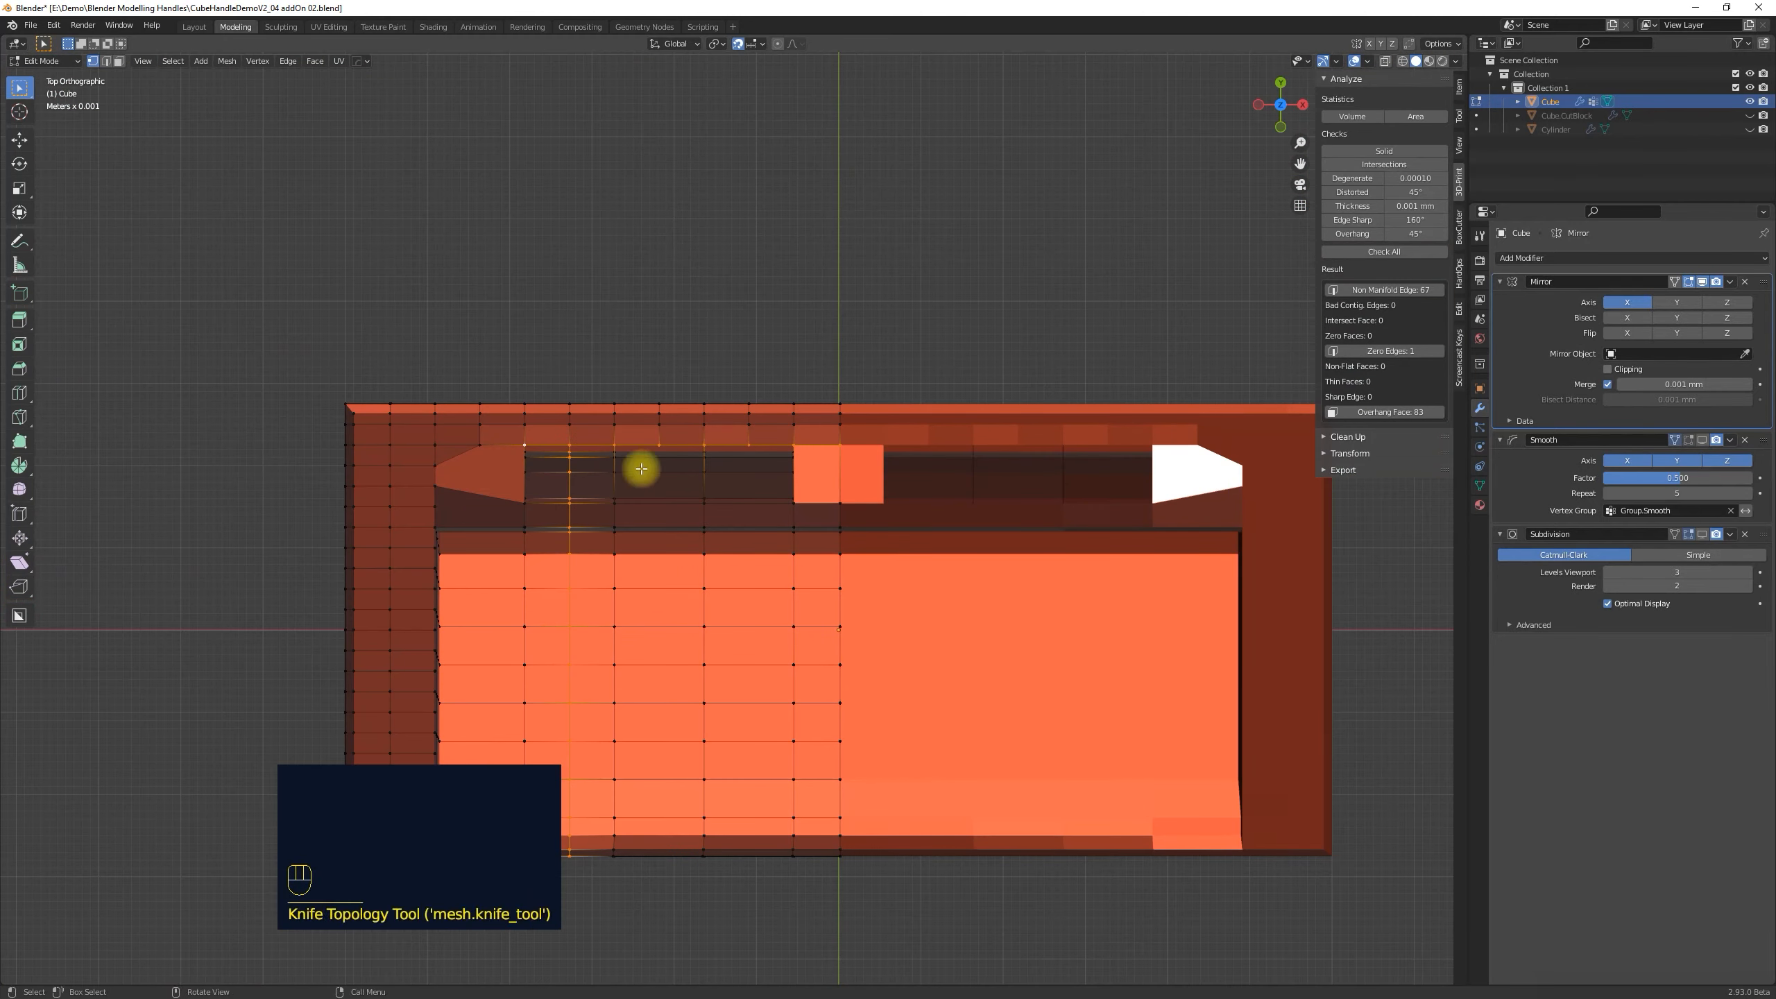
{"action": "key", "text": "ctrl+z"}
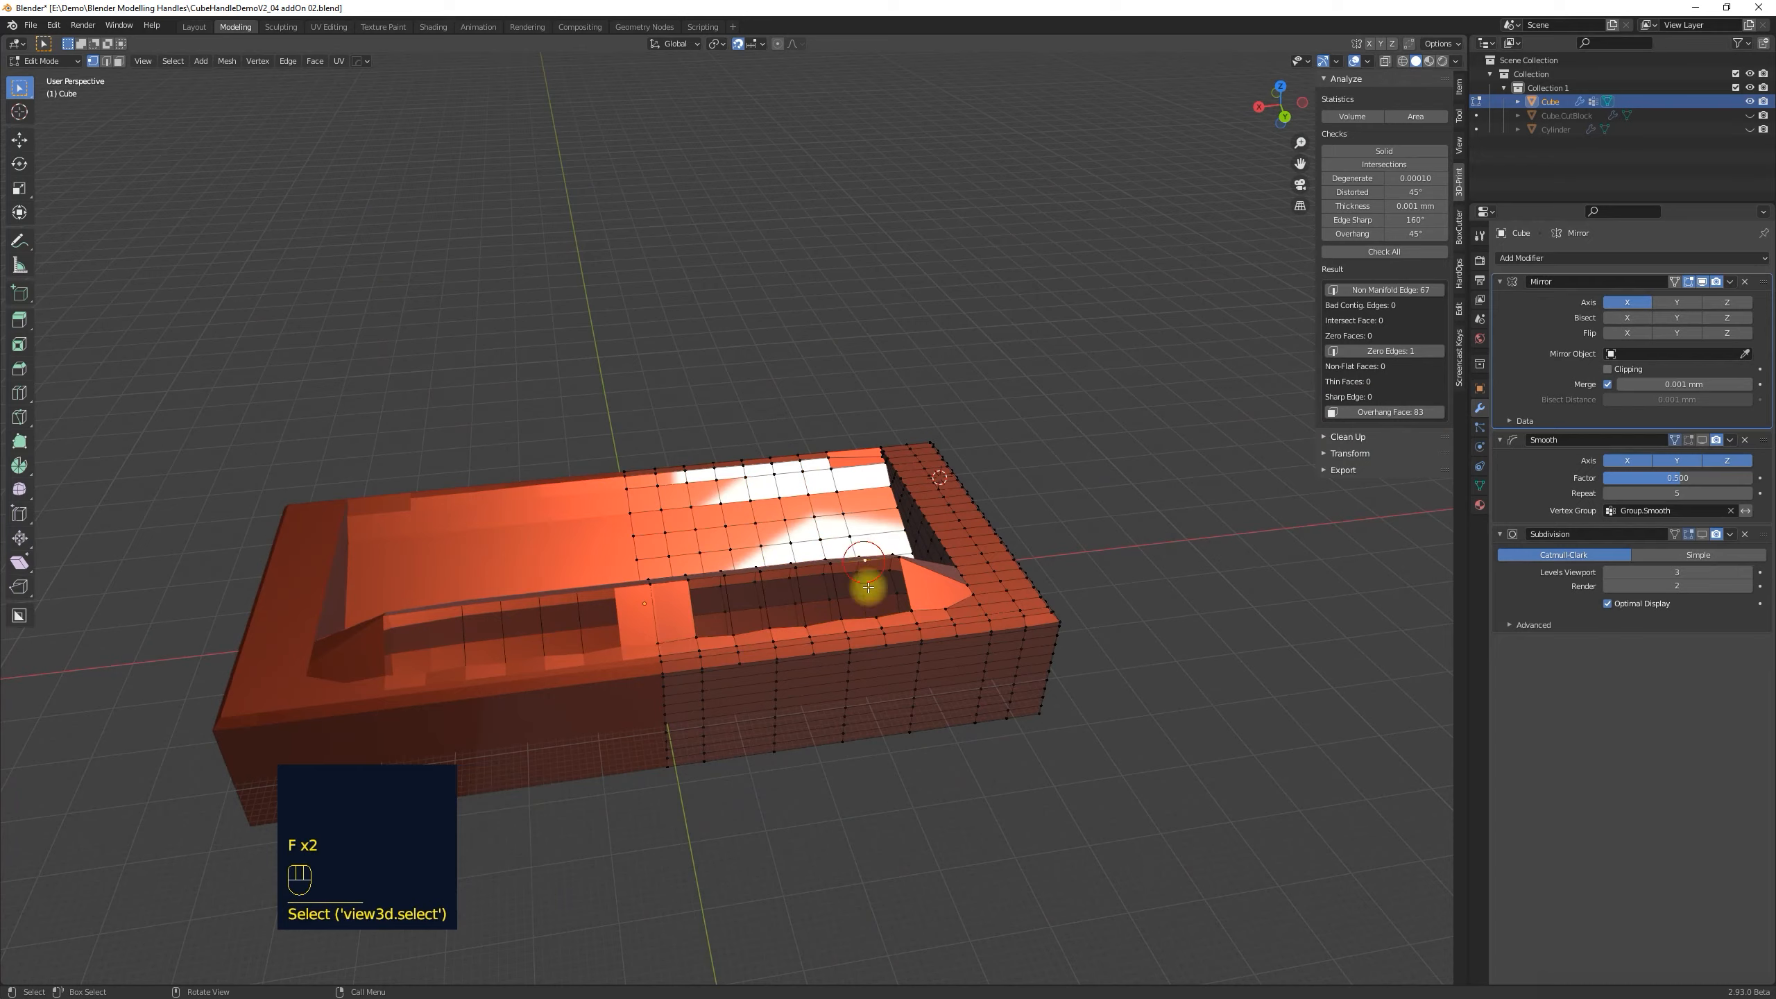
Fill the openings along the grip handle with new faces and level the adjoining lip vertices along Z.
{"action": "key", "text": "KP_7"}
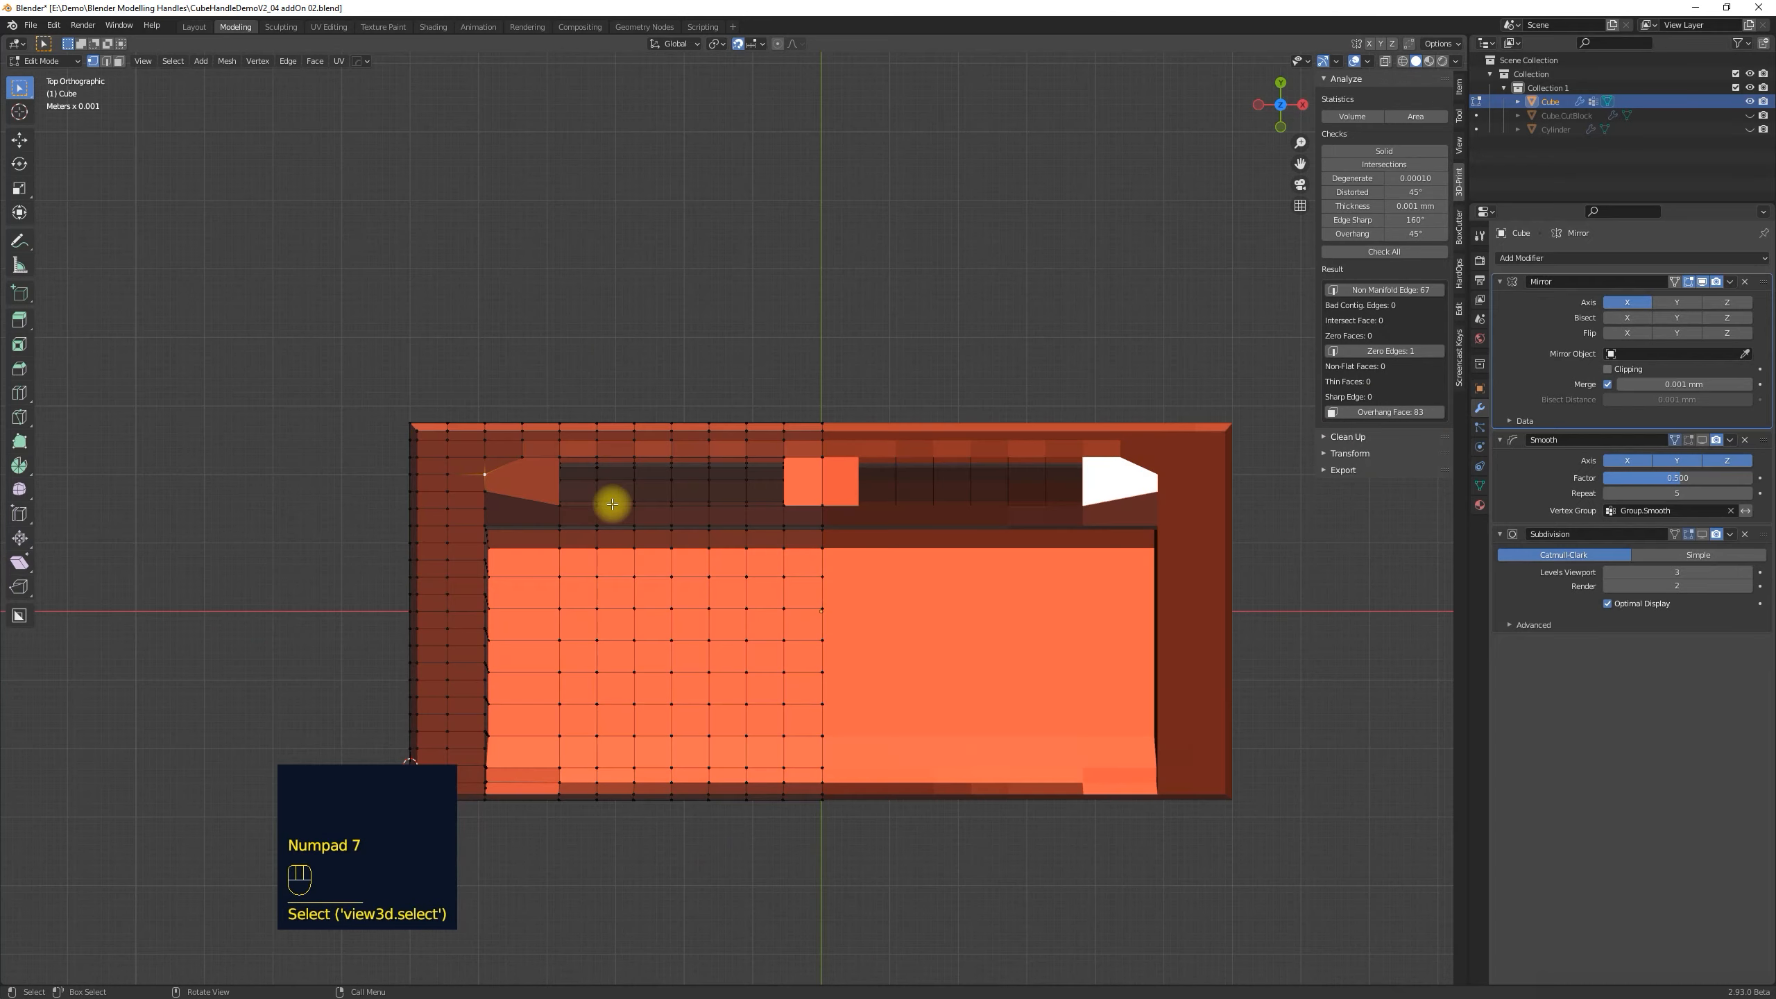
{"action": "middle_click_drag", "start_coordinate": [611, 504], "coordinate": [863, 565]}
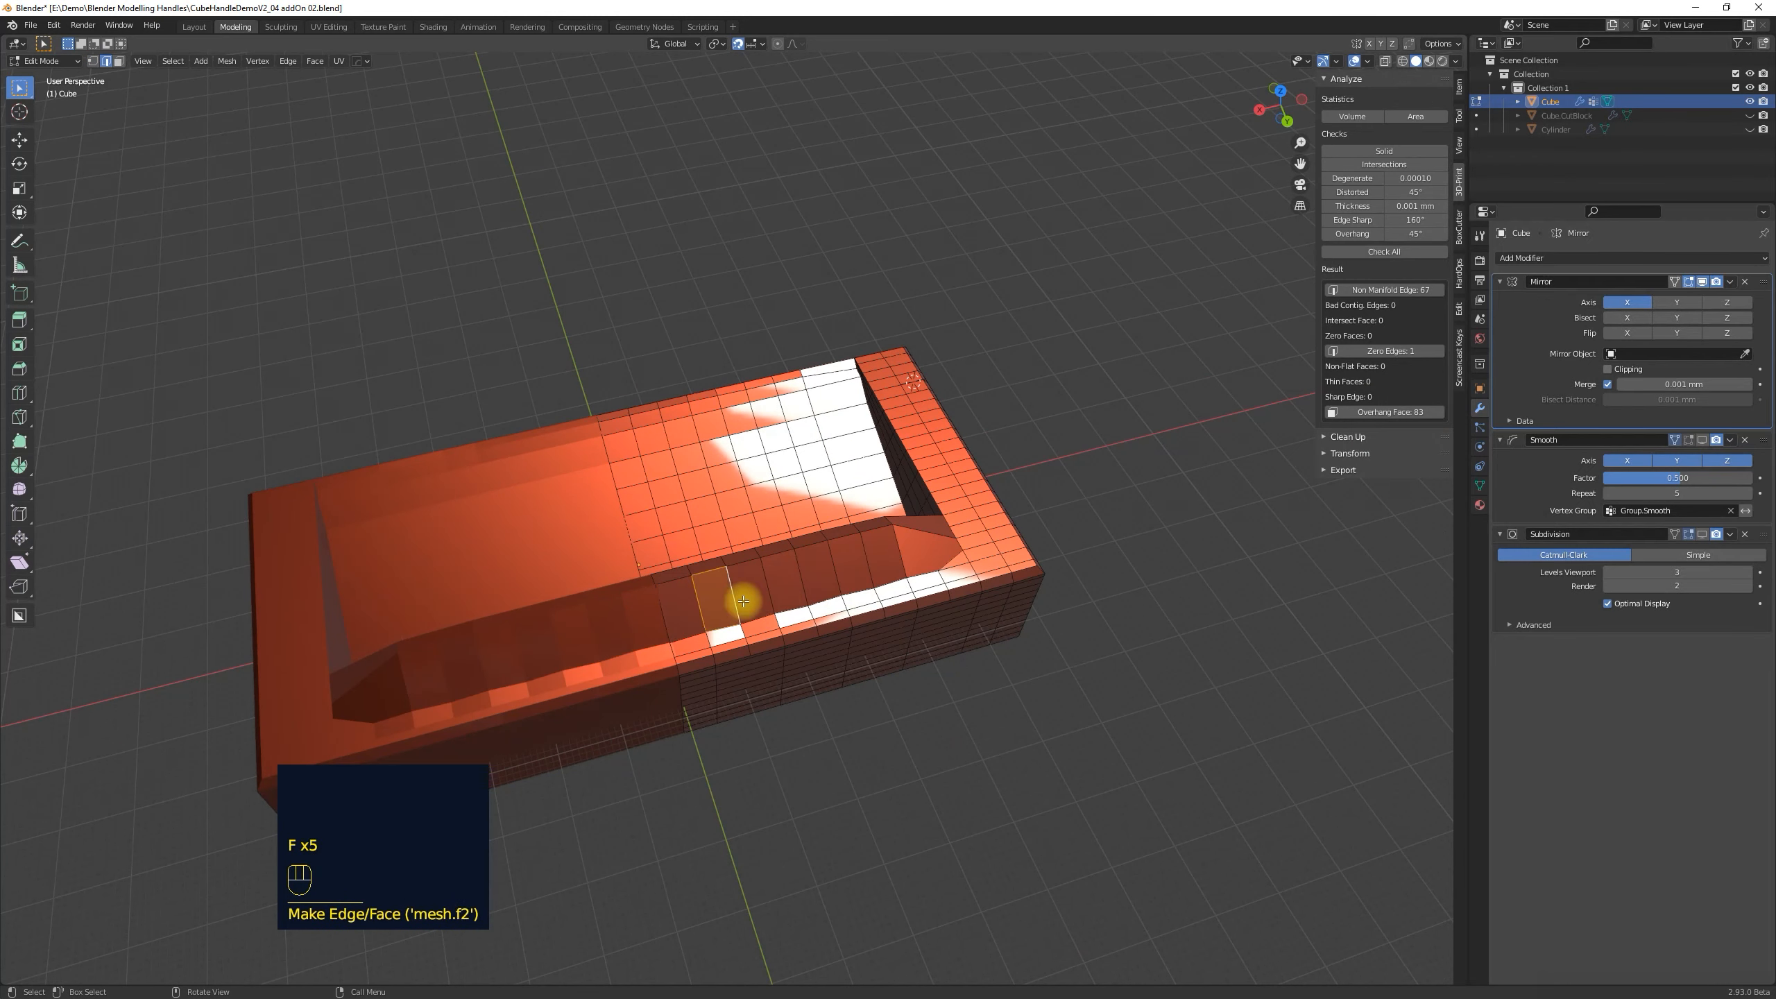
{"action": "key", "text": "KP_7"}
{"action": "middle_click_drag", "start_coordinate": [483, 474], "coordinate": [860, 502]}
{"action": "key", "text": "1"}
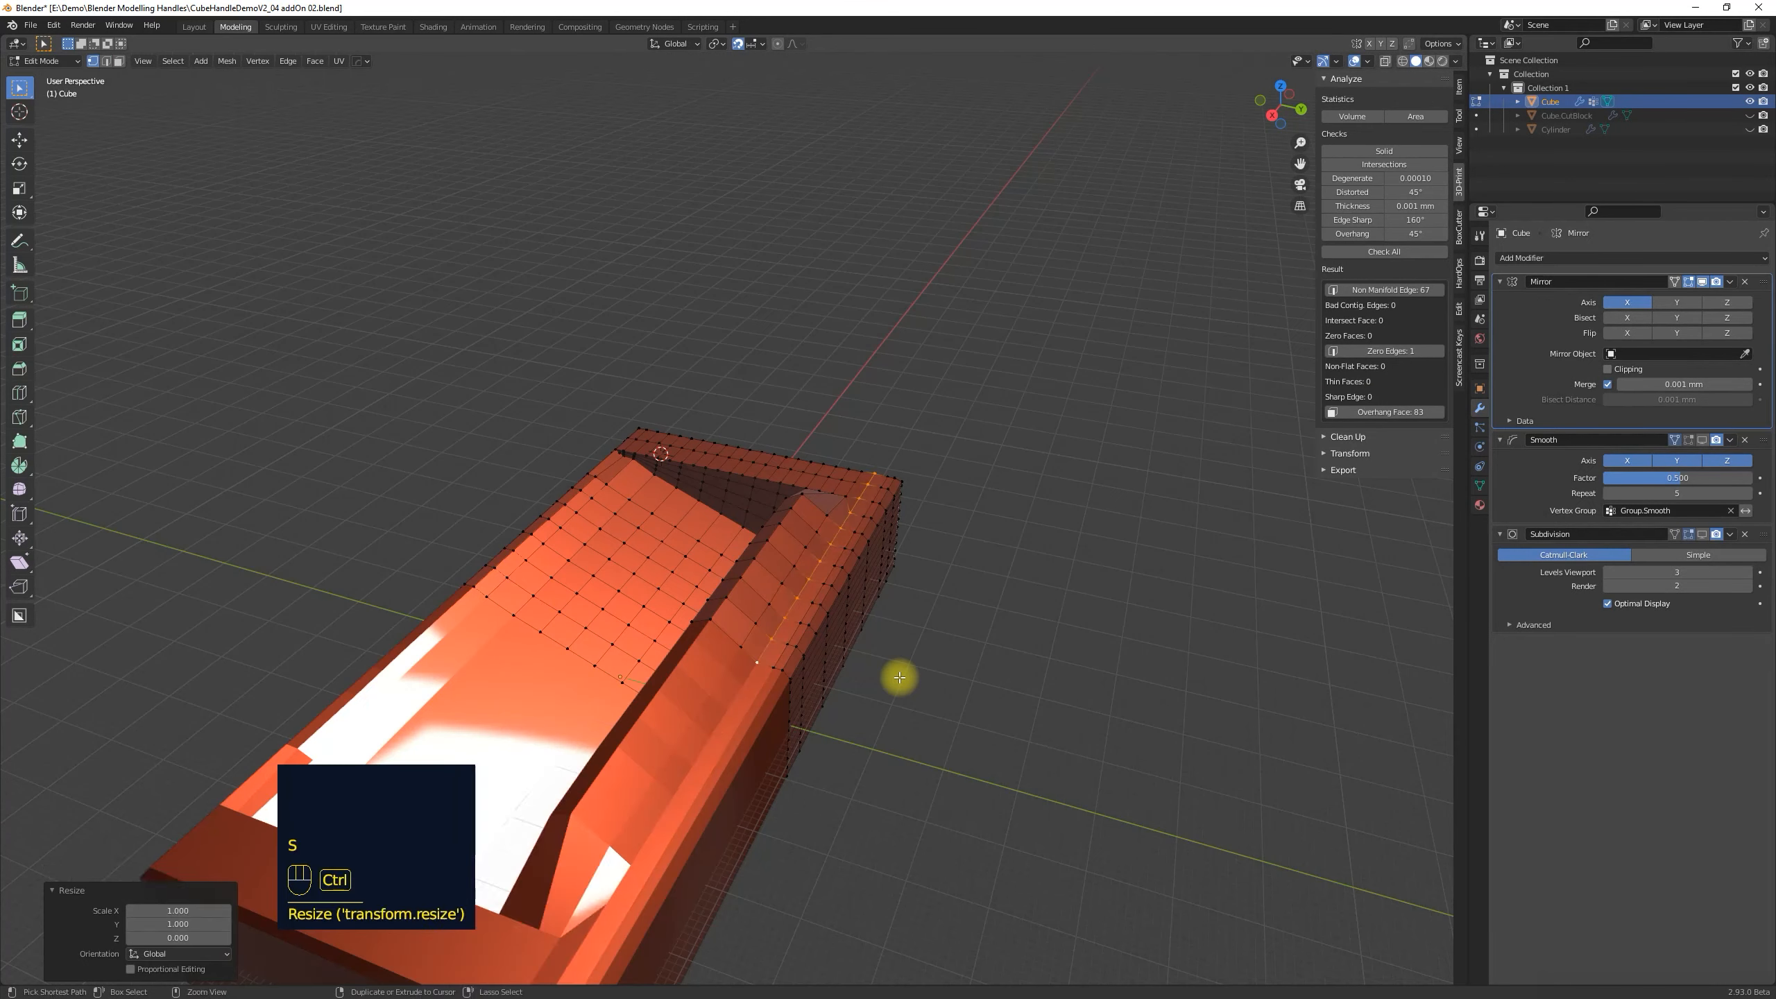
Turn on the viewport display of the Smooth and Subdivision modifiers.
{"action": "left_click", "coordinate": [1703, 440]}
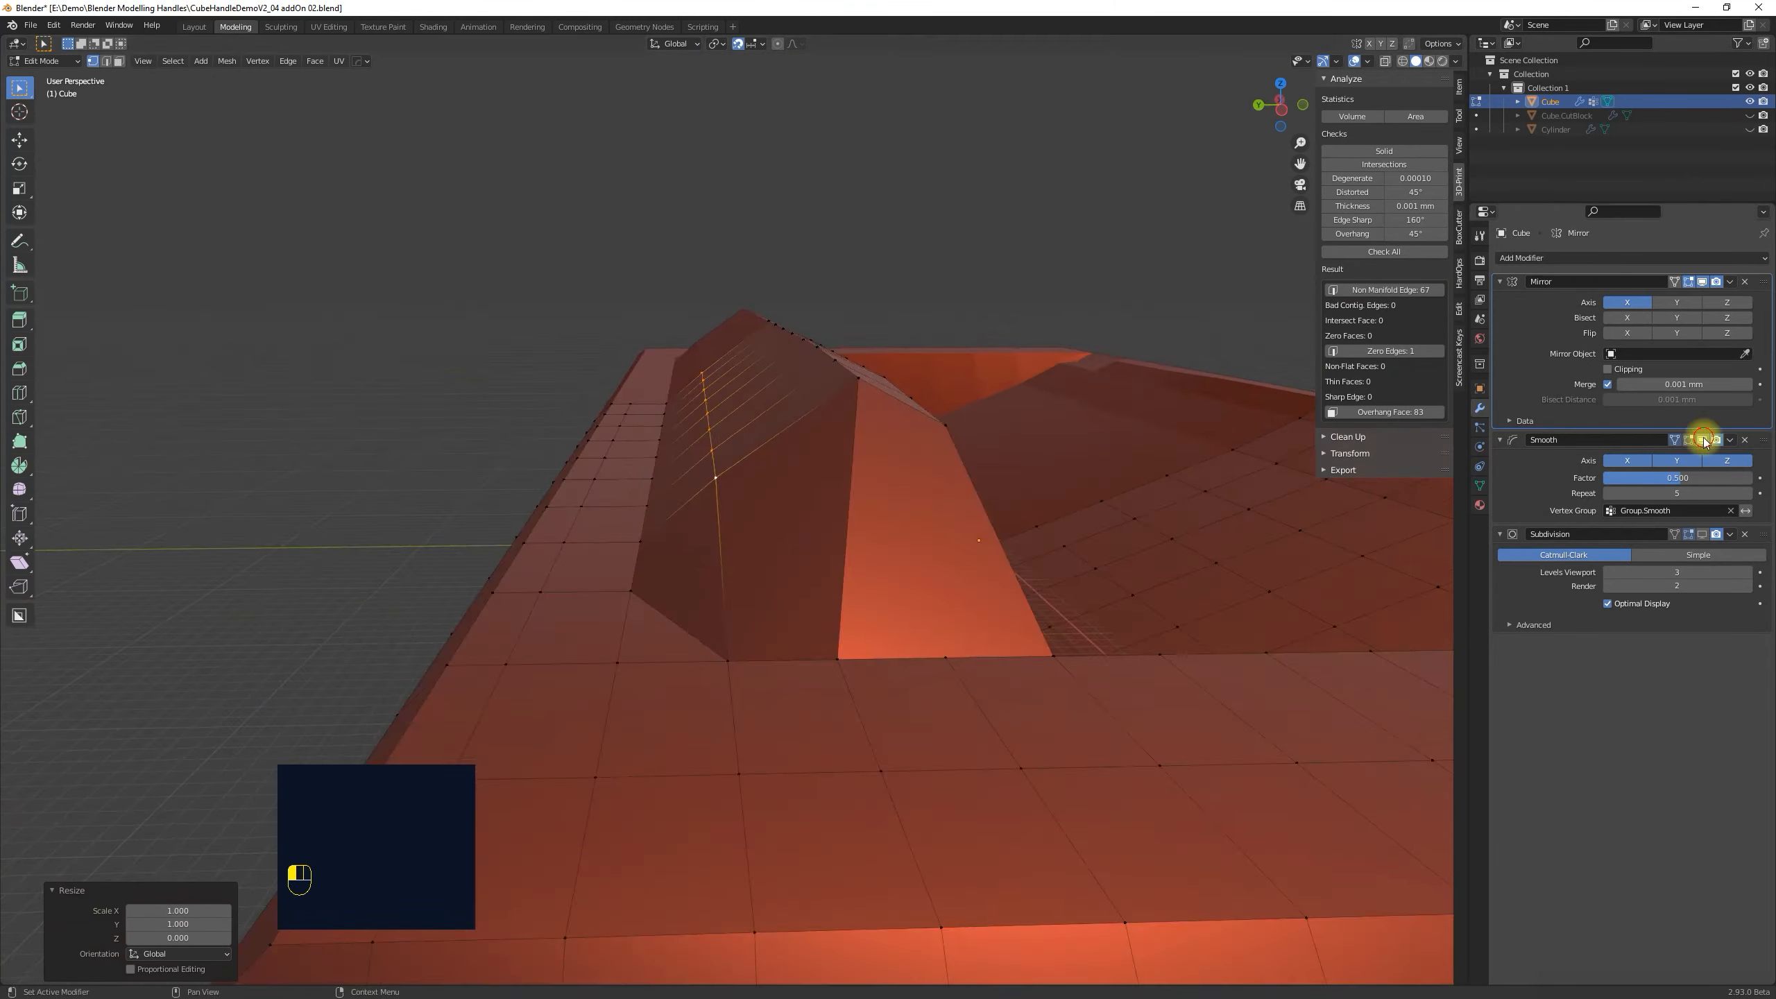
{"action": "left_click", "coordinate": [1702, 535]}
{"action": "scroll", "coordinate": [665, 481], "scroll_direction": "down", "scroll_amount": 5}
Try to move the block's upper corner vertex with Z locked, and undo it.
{"action": "middle_click_drag", "start_coordinate": [665, 480], "coordinate": [1225, 662]}
{"action": "left_click", "coordinate": [336, 421]}
{"action": "key", "text": "g"}
{"action": "key", "text": "shift+z"}
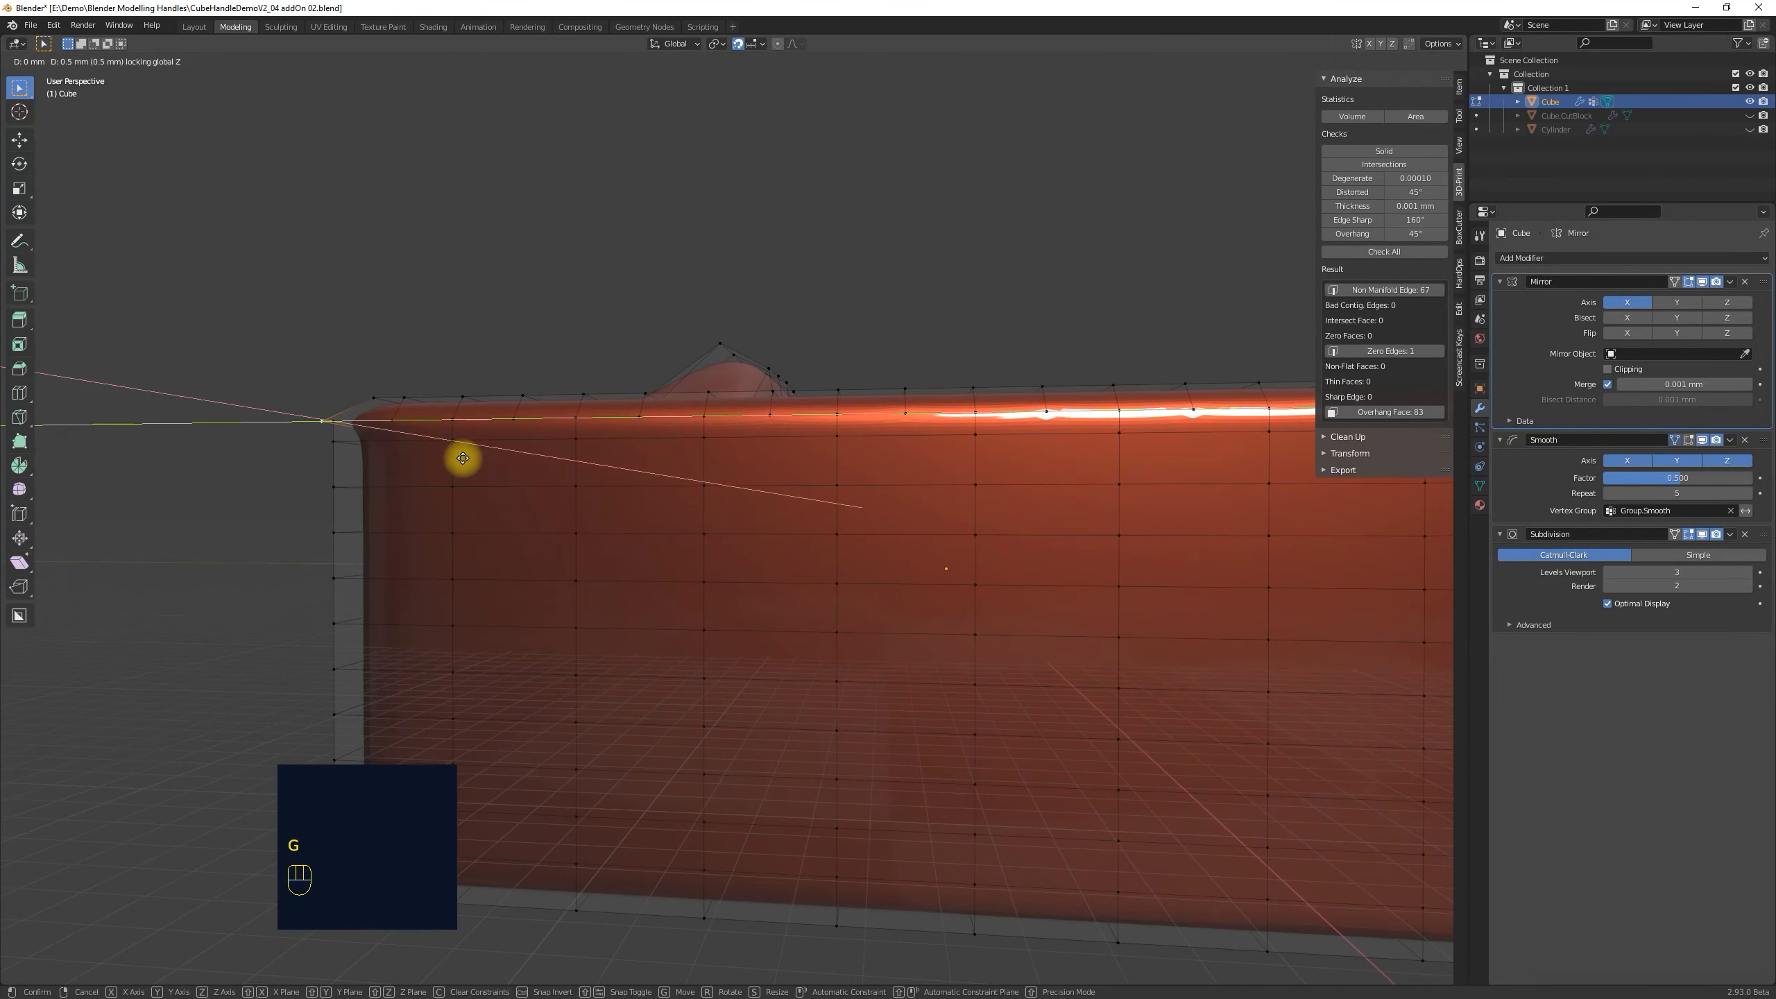
{"action": "left_click", "coordinate": [461, 462]}
{"action": "middle_click_drag", "start_coordinate": [460, 468], "coordinate": [698, 646]}
{"action": "scroll", "coordinate": [642, 614], "scroll_direction": "down", "scroll_amount": 3}
{"action": "scroll", "coordinate": [762, 666], "scroll_direction": "down", "scroll_amount": 4}
{"action": "scroll", "coordinate": [722, 583], "scroll_direction": "up", "scroll_amount": 4}
{"action": "key", "text": "ctrl+z"}
Try to bevel the vertex paths running down the block's vertical corner edges.
{"action": "scroll", "coordinate": [699, 587], "scroll_direction": "up", "scroll_amount": 3}
{"action": "left_click", "coordinate": [420, 630]}
{"action": "middle_click_drag", "start_coordinate": [391, 655], "coordinate": [482, 661]}
{"action": "left_click", "coordinate": [798, 688]}
{"action": "middle_click_drag", "start_coordinate": [797, 688], "coordinate": [699, 692]}
{"action": "left_click", "coordinate": [387, 815], "text": "ctrl"}
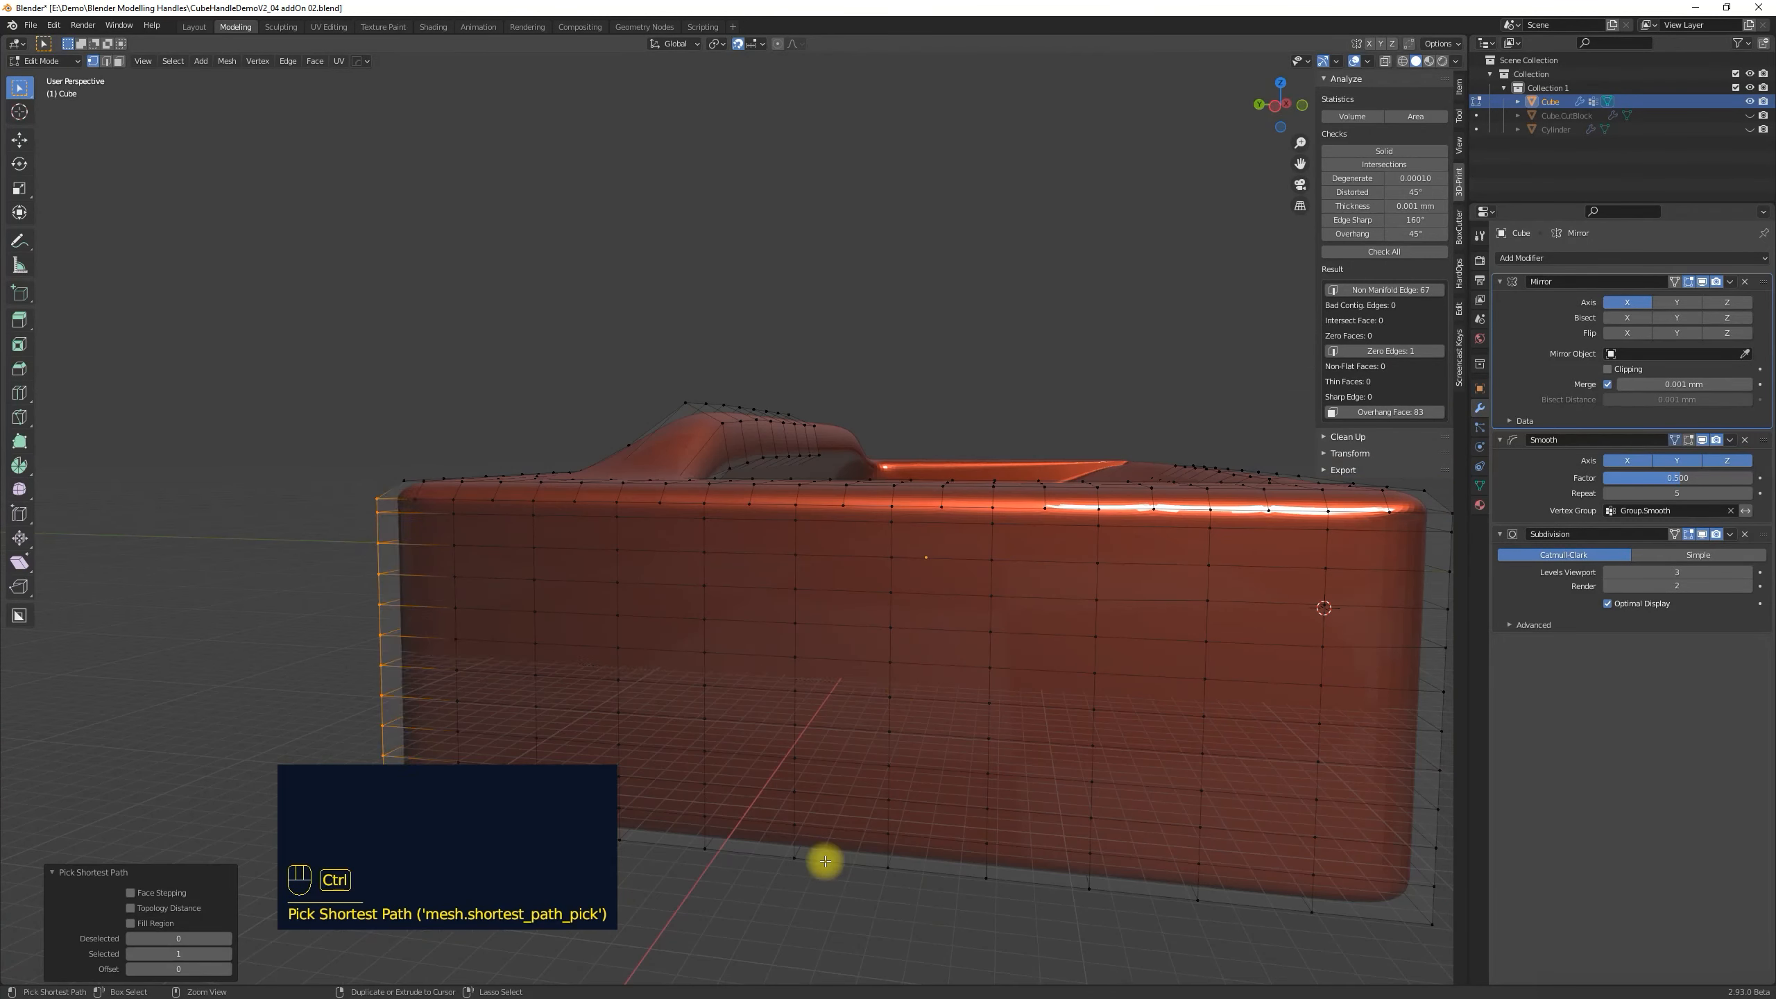
{"action": "left_click", "coordinate": [890, 686]}
{"action": "middle_click_drag", "start_coordinate": [890, 685], "coordinate": [734, 706]}
{"action": "left_click", "coordinate": [907, 770]}
{"action": "key", "text": "ctrl+b"}
{"action": "middle_click_drag", "start_coordinate": [1003, 718], "coordinate": [987, 701]}
Undo the last corner edits and bevel the block's corner edges again.
{"action": "key", "text": "ctrl+z"}
{"action": "key", "text": "ctrl+z"}
{"action": "key", "text": "ctrl+z"}
{"action": "key", "text": "ctrl+z"}
{"action": "key", "text": "ctrl+b"}
{"action": "left_click", "coordinate": [1148, 674], "text": "ctrl"}
{"action": "middle_click_drag", "start_coordinate": [1148, 674], "coordinate": [781, 821]}
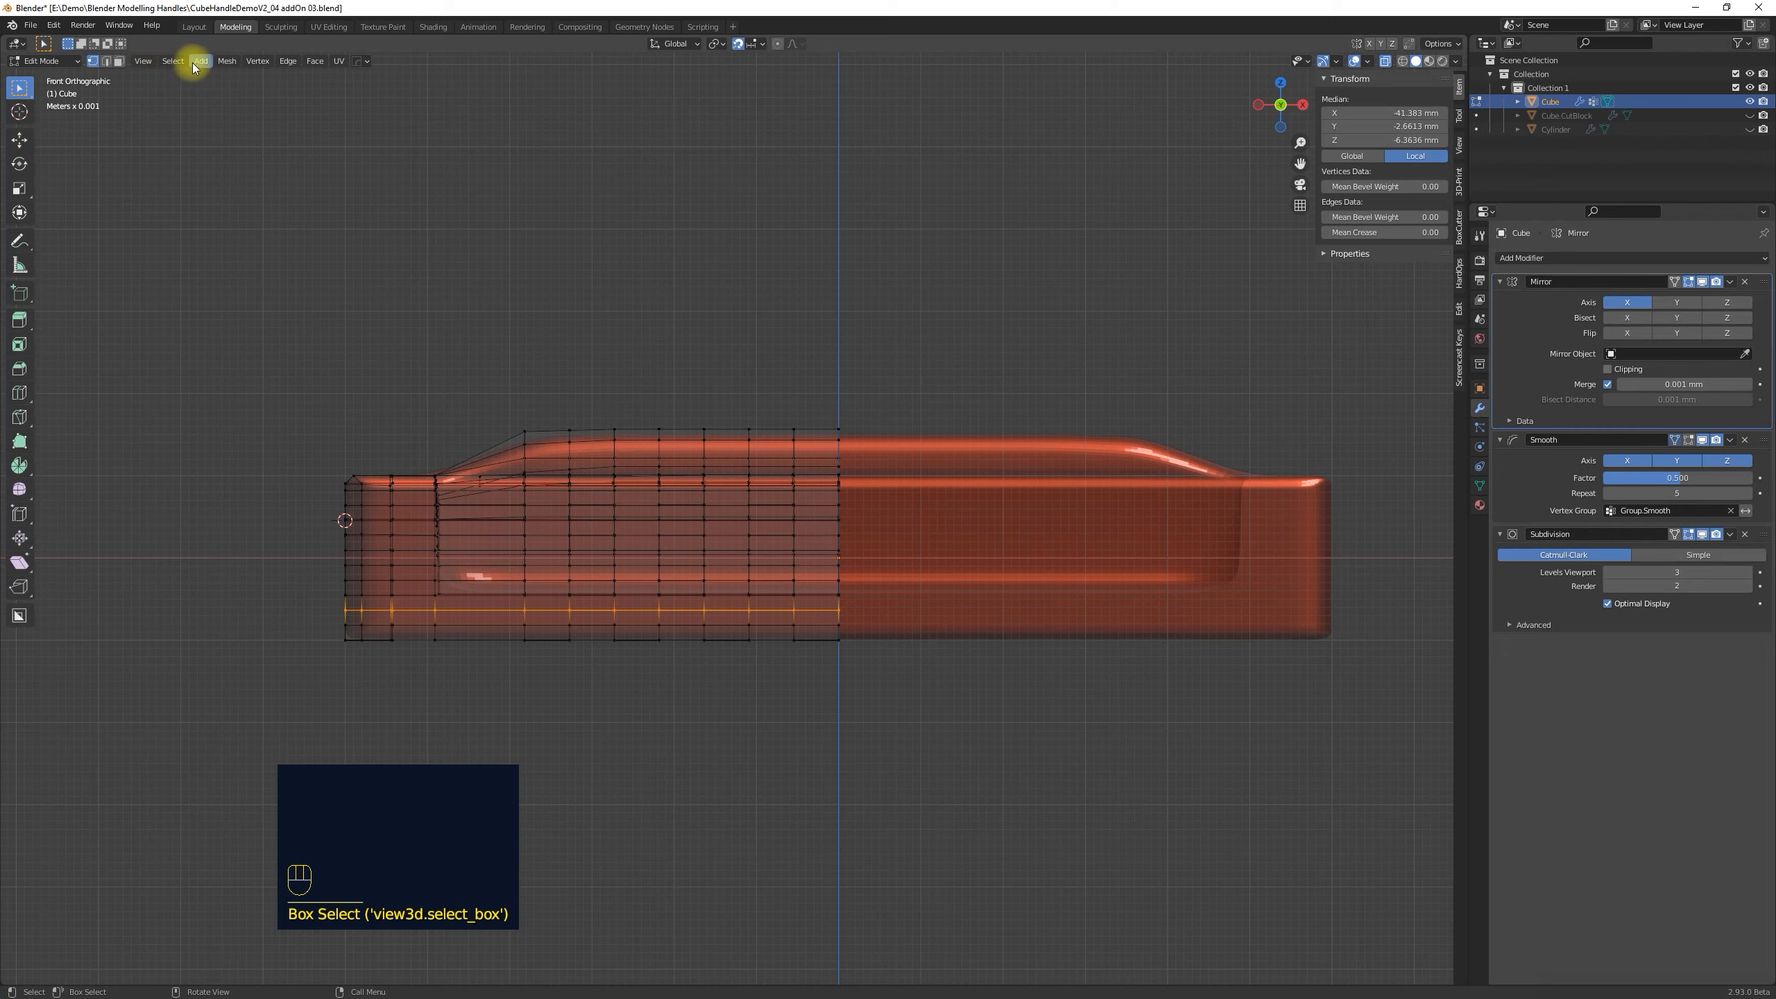
Dissolve the selected horizontal edge loop in the lower part of the block.
{"action": "left_click", "coordinate": [224, 62]}
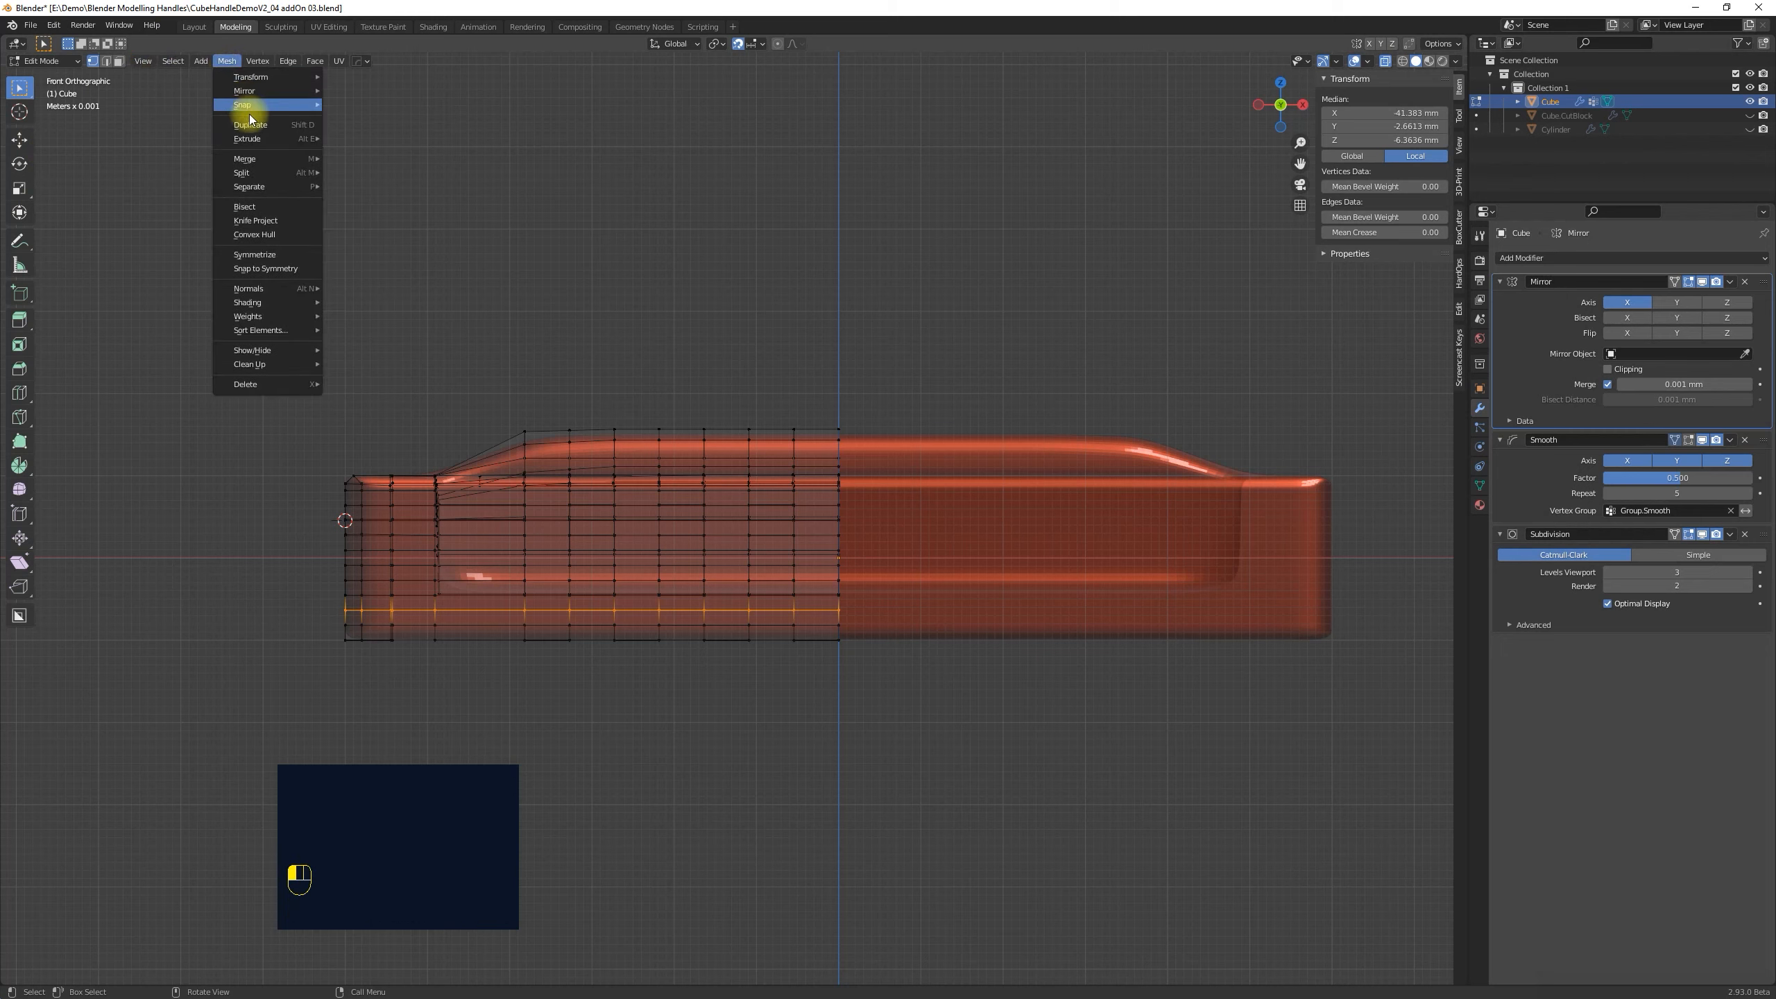
{"action": "mouse_move", "coordinate": [266, 385]}
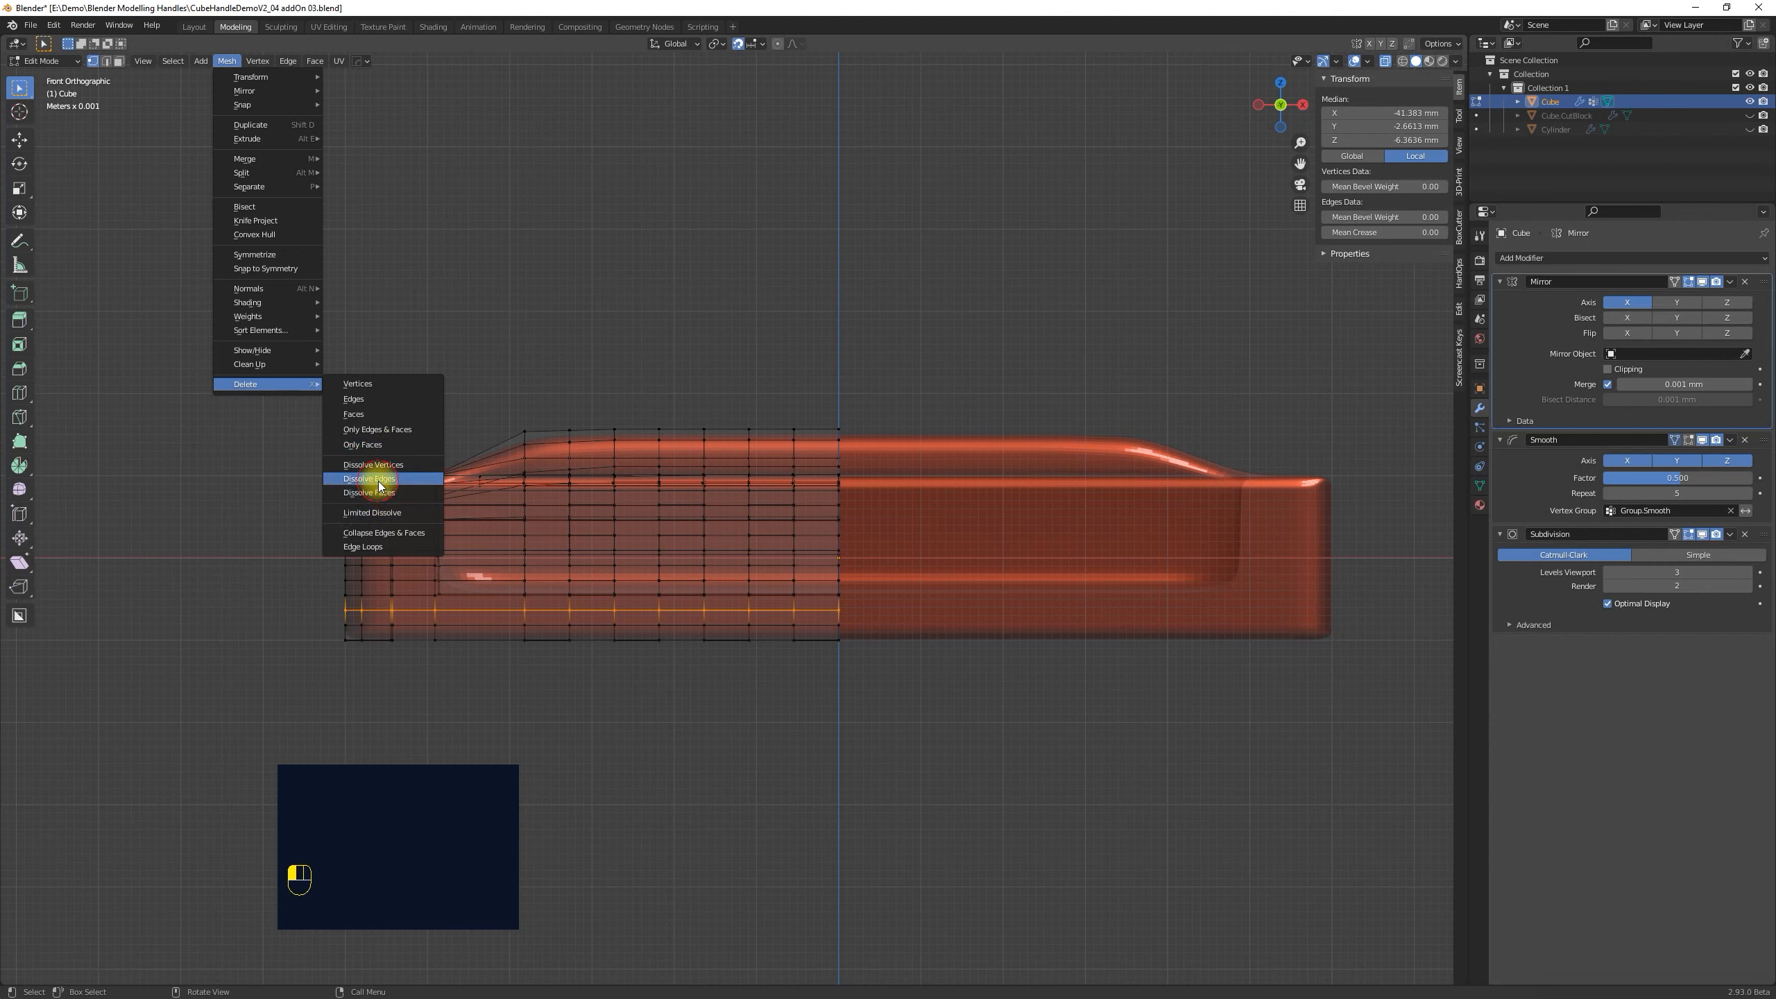
{"action": "left_click", "coordinate": [370, 479]}
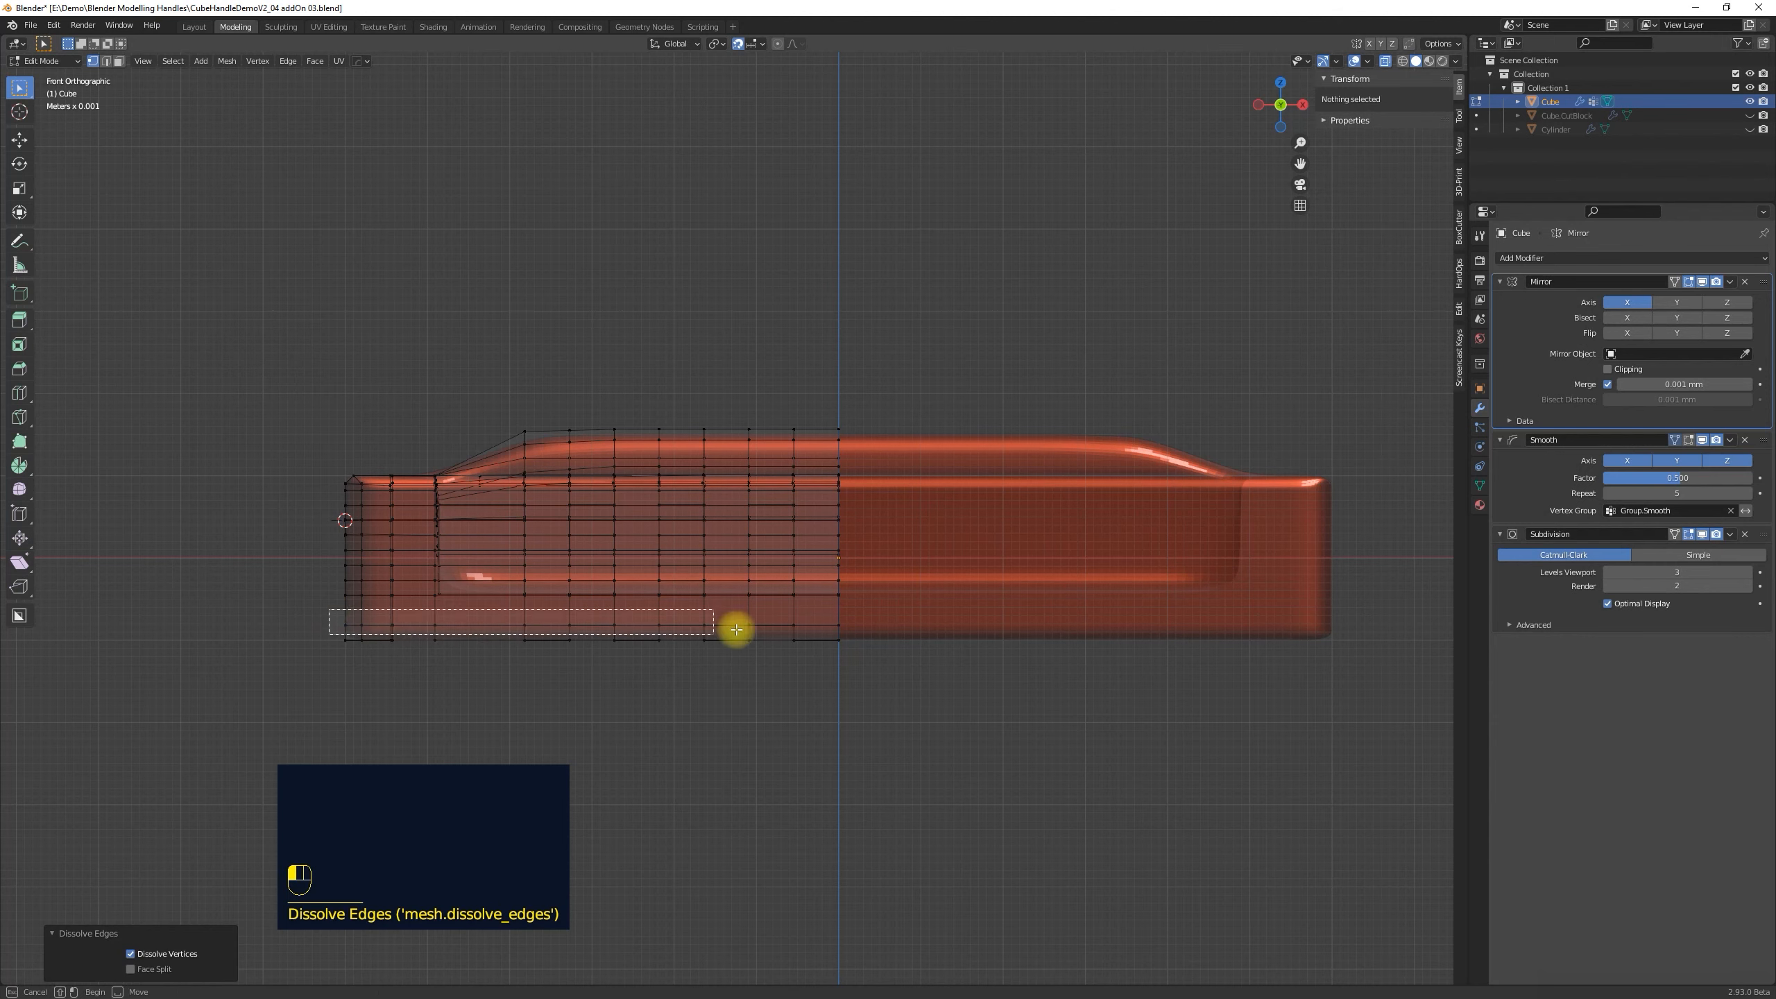
Clean up the block's lowest horizontal edge loop with Merge by Distance, check the bottom vertices, and leave mesh editing.
{"action": "left_click_drag", "start_coordinate": [737, 630], "coordinate": [851, 632]}
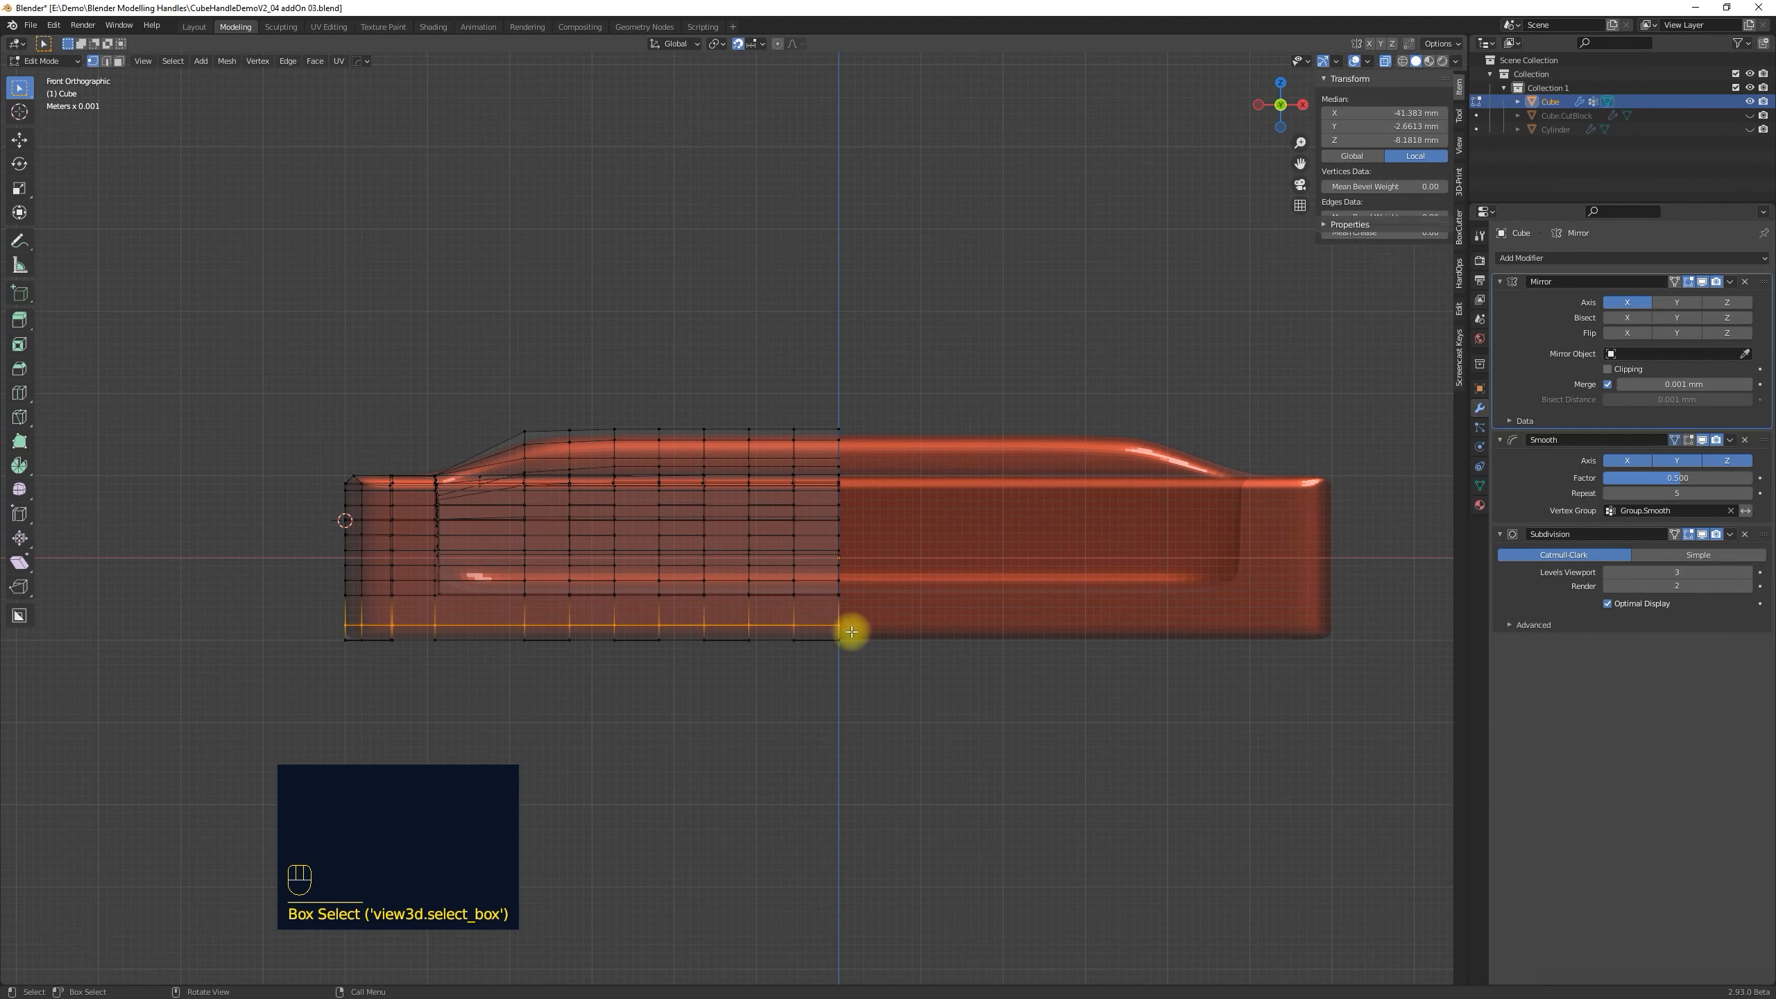
{"action": "left_click", "coordinate": [225, 62]}
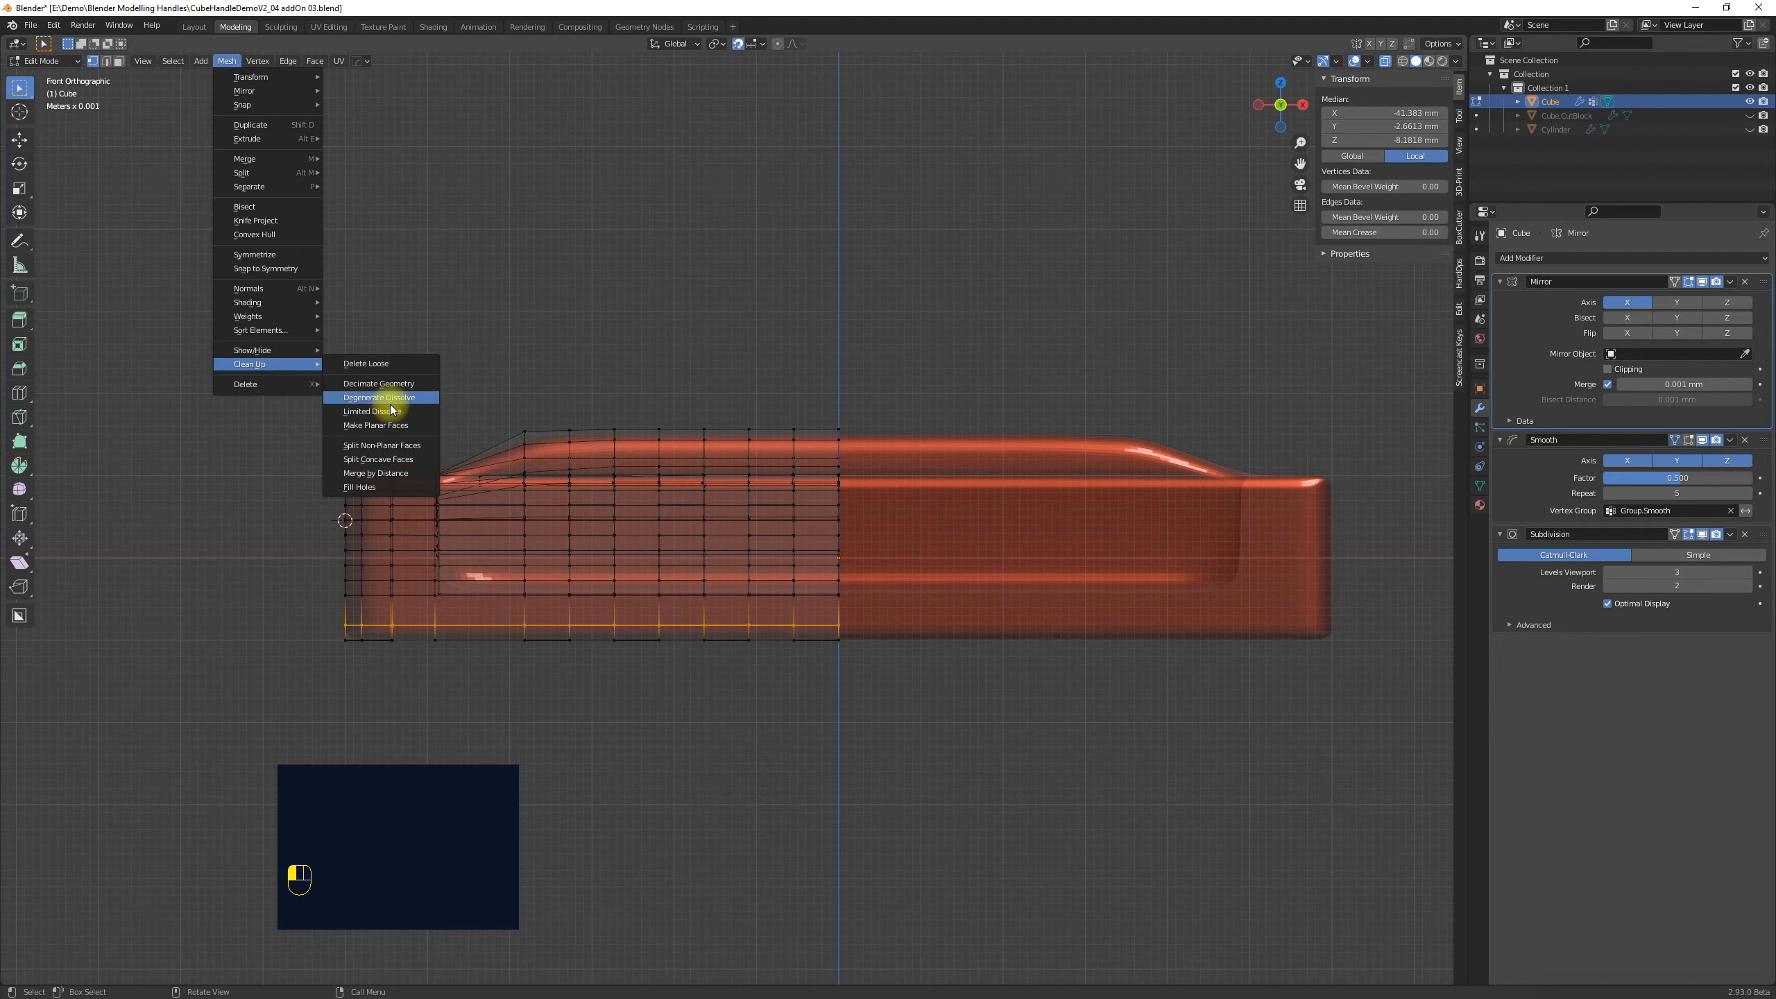
{"action": "left_click", "coordinate": [370, 479]}
{"action": "left_click_drag", "start_coordinate": [298, 626], "coordinate": [902, 713]}
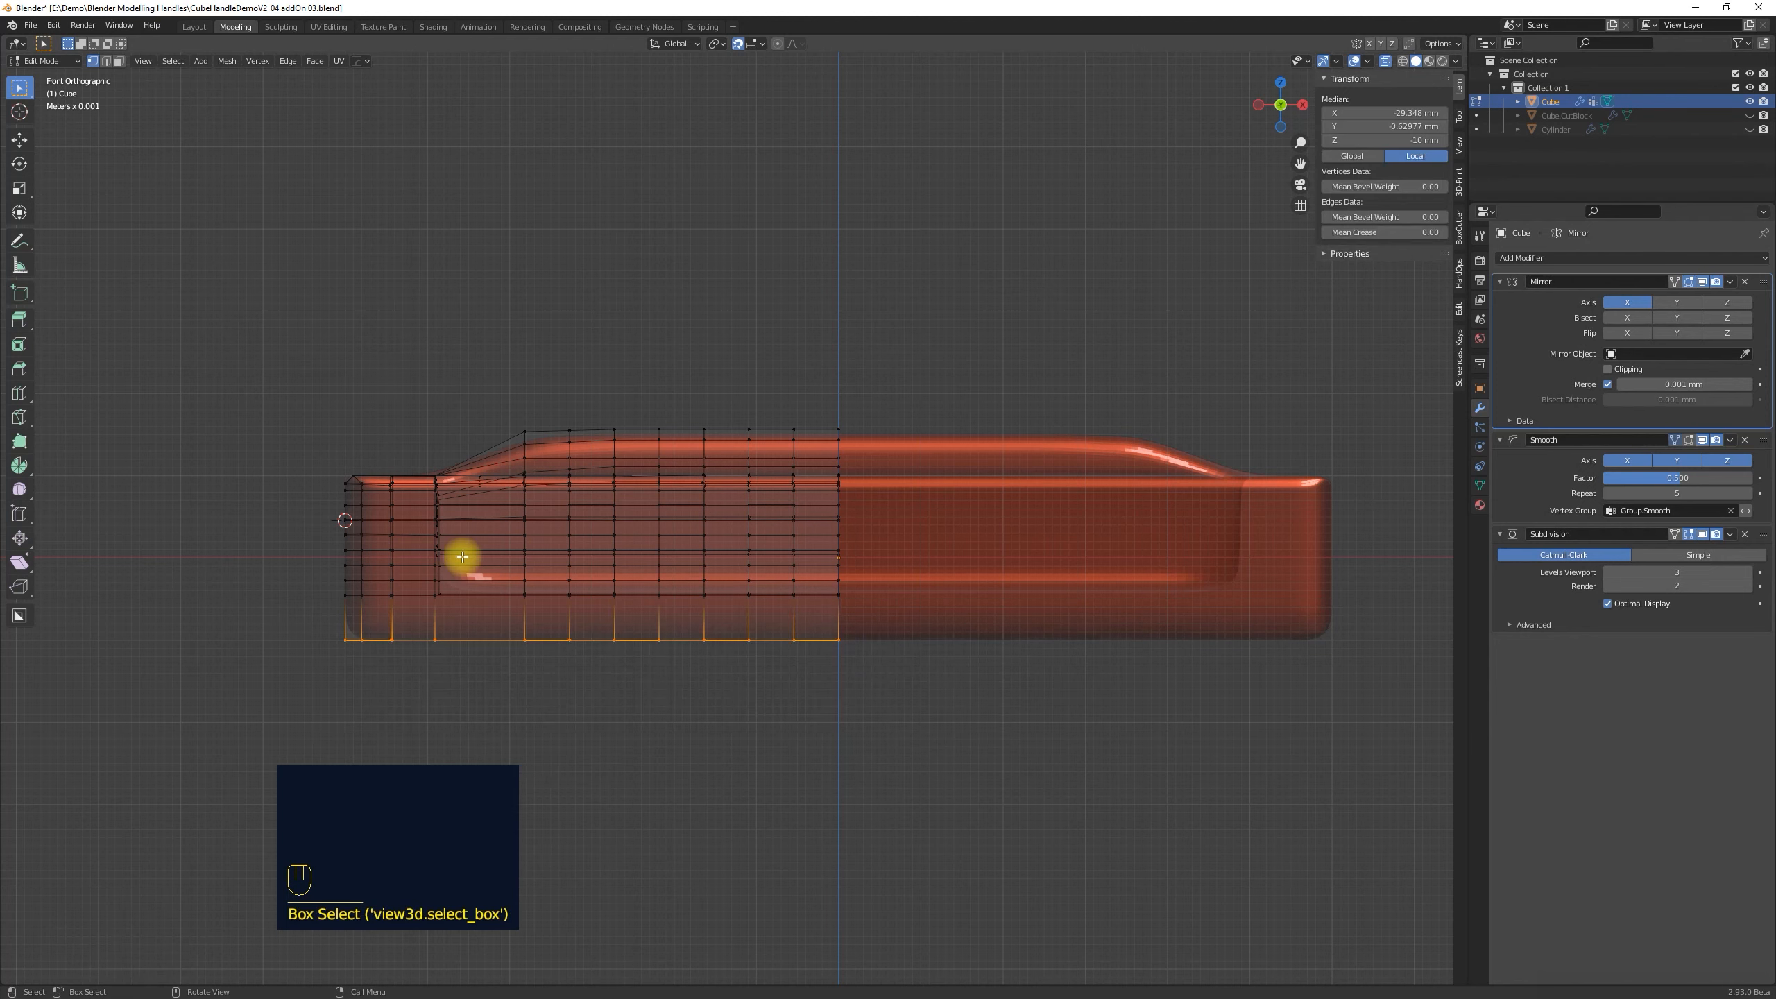
{"action": "left_click", "coordinate": [450, 523]}
{"action": "mouse_move", "coordinate": [516, 392]}
{"action": "middle_mouse_down"}
{"action": "mouse_move", "coordinate": [475, 385]}
{"action": "mouse_move", "coordinate": [638, 393]}
{"action": "mouse_move", "coordinate": [444, 381]}
{"action": "mouse_move", "coordinate": [512, 386]}
{"action": "middle_mouse_up"}
{"action": "key", "text": "Tab"}
Add a cube at the block's side and rename it SpaceCube.001.
{"action": "key", "text": "shift+a"}
{"action": "left_click", "coordinate": [308, 480]}
{"action": "double_click", "coordinate": [1559, 115]}
{"action": "key", "text": "Home"}
{"action": "type", "text": "Space"}
{"action": "key", "text": "Return"}
{"action": "middle_click_drag", "start_coordinate": [126, 569], "coordinate": [657, 557]}
Scale SpaceCube.001 to about 12.5 mm per side.
{"action": "key", "text": "Tab"}
{"action": "key", "text": "Tab"}
{"action": "key", "text": "s"}
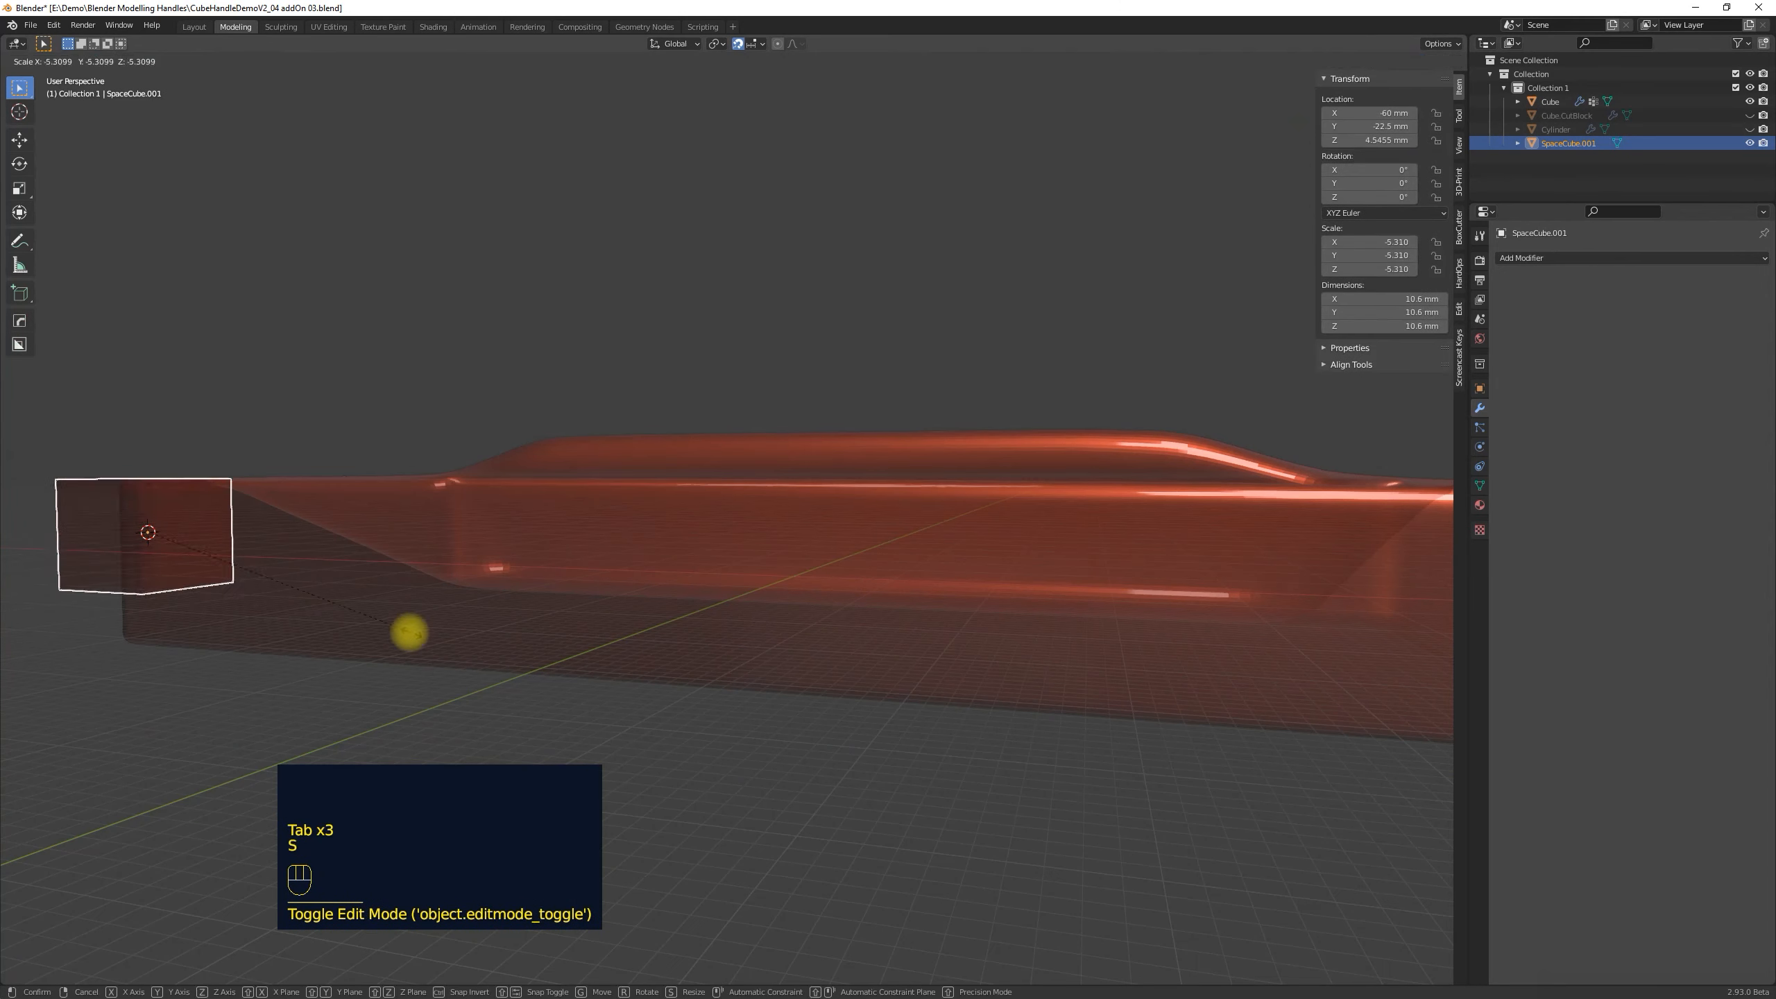
{"action": "left_click", "coordinate": [409, 634]}
Merge the vertices of one upper cube edge into the edge below to form a triangular wedge.
{"action": "middle_click_drag", "start_coordinate": [409, 633], "coordinate": [461, 630]}
{"action": "key", "text": "Tab"}
{"action": "left_click", "coordinate": [261, 621], "text": "shift"}
{"action": "key", "text": "m"}
{"action": "left_click", "coordinate": [166, 620]}
{"action": "middle_click_drag", "start_coordinate": [171, 616], "coordinate": [246, 607]}
{"action": "left_click", "coordinate": [508, 714]}
Snap the 3D cursor to the world origin and snap the wedge object to the cursor.
{"action": "key", "text": "shift+s"}
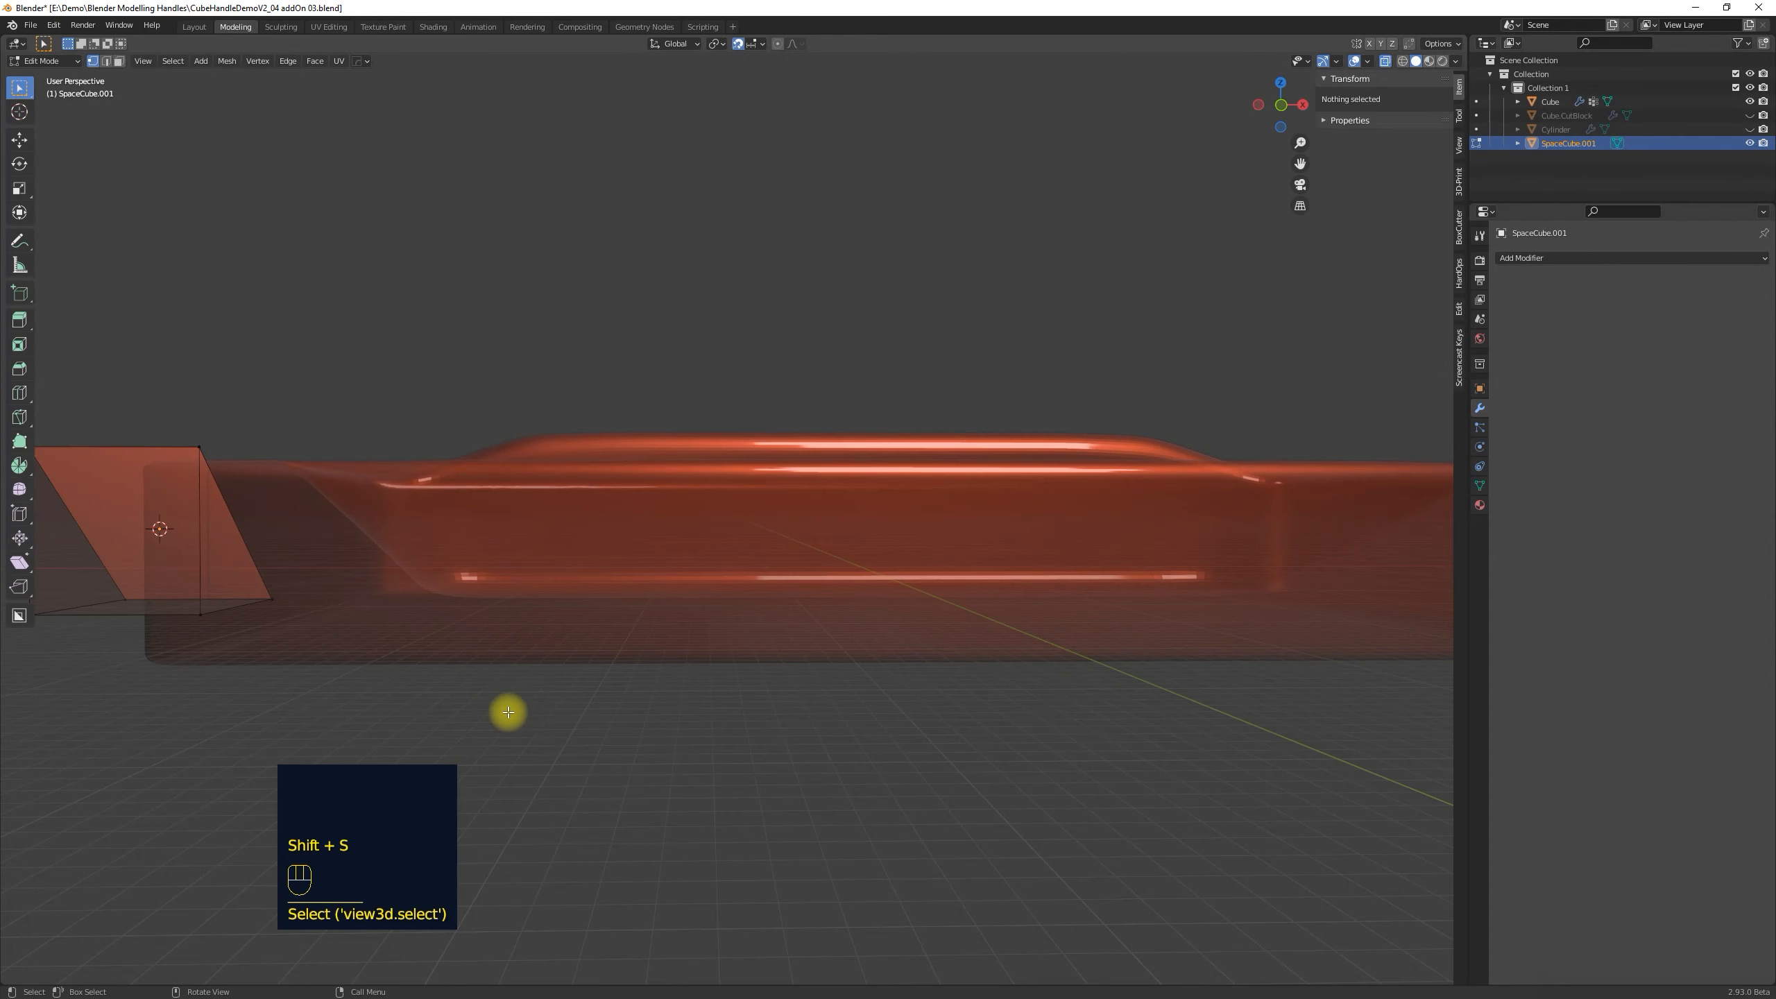
{"action": "left_click", "coordinate": [378, 731]}
{"action": "key", "text": "shift+s"}
{"action": "left_click", "coordinate": [367, 644]}
{"action": "key", "text": "shift+s"}
{"action": "key", "text": "Tab"}
{"action": "key", "text": "shift+s"}
{"action": "left_click", "coordinate": [415, 532]}
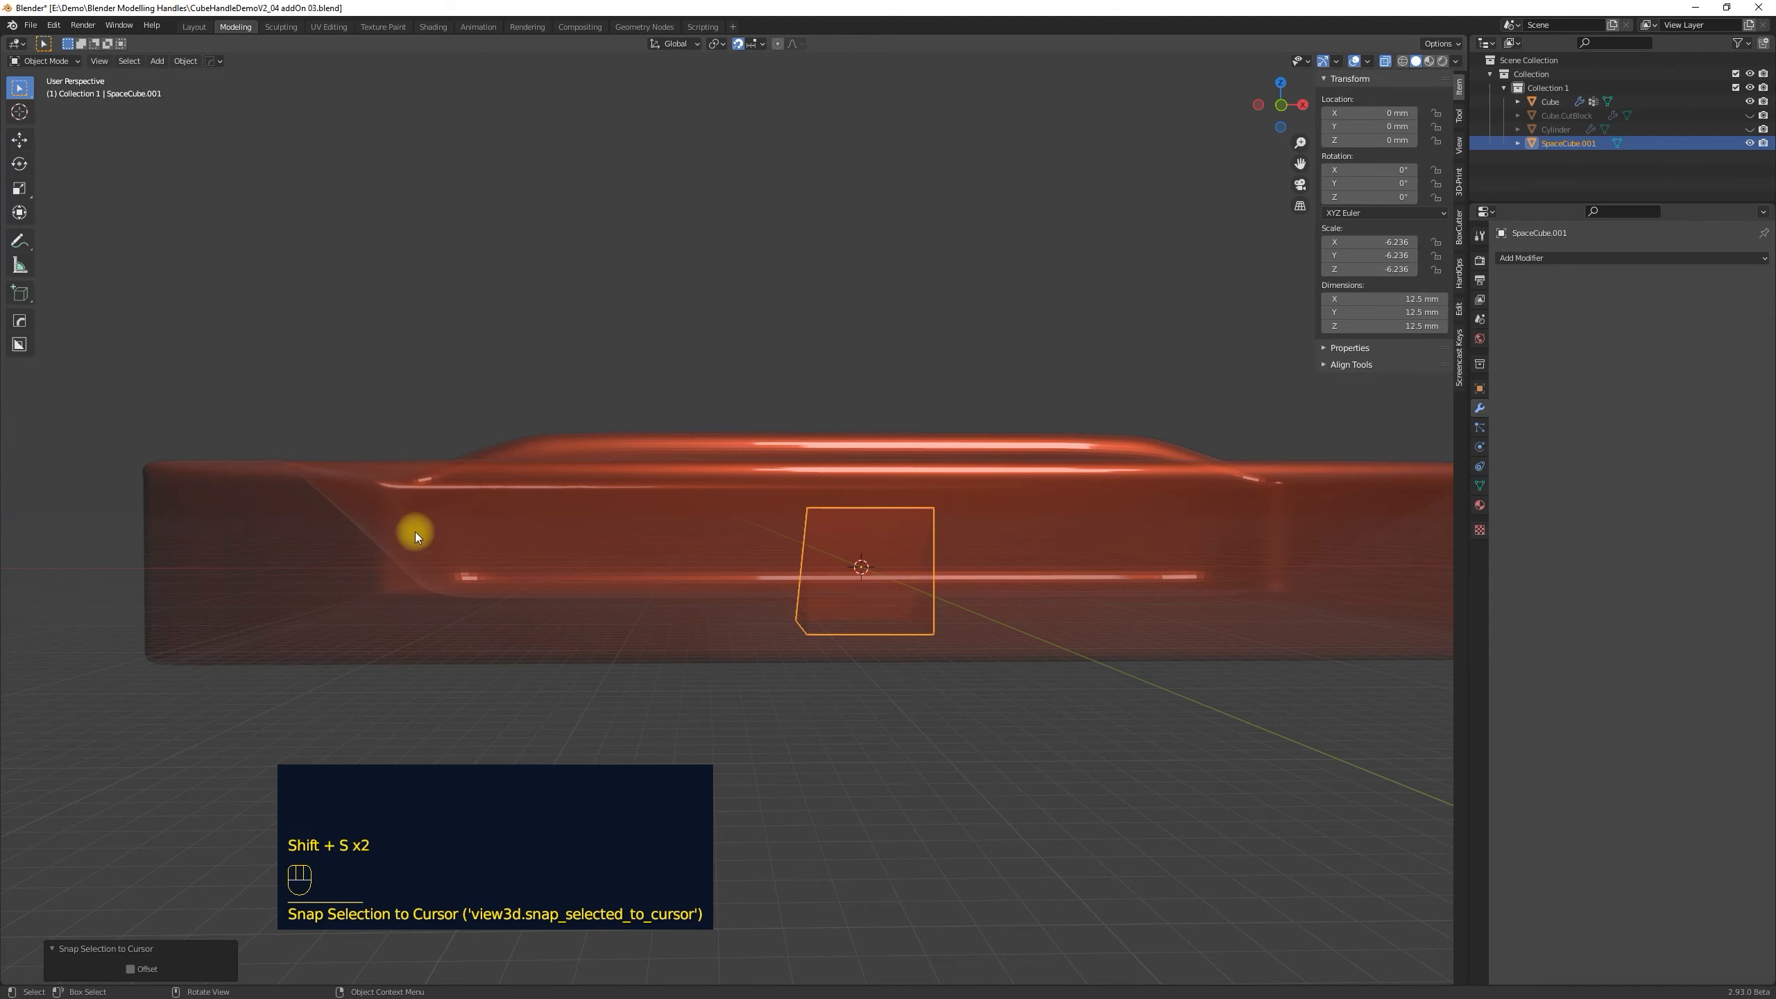
Move the wedge's end face along X to stretch the wedge to about 63 mm long.
{"action": "middle_click_drag", "start_coordinate": [415, 531], "coordinate": [531, 560]}
{"action": "key", "text": "Tab"}
{"action": "key", "text": "3"}
{"action": "left_click", "coordinate": [872, 603]}
{"action": "key", "text": "KP_1"}
{"action": "key", "text": "g"}
{"action": "key", "text": "x"}
{"action": "left_click", "coordinate": [461, 571]}
Move the wedge object to Y -18 mm beneath the recess's sloped floor.
{"action": "key", "text": "KP_3"}
{"action": "key", "text": "Tab"}
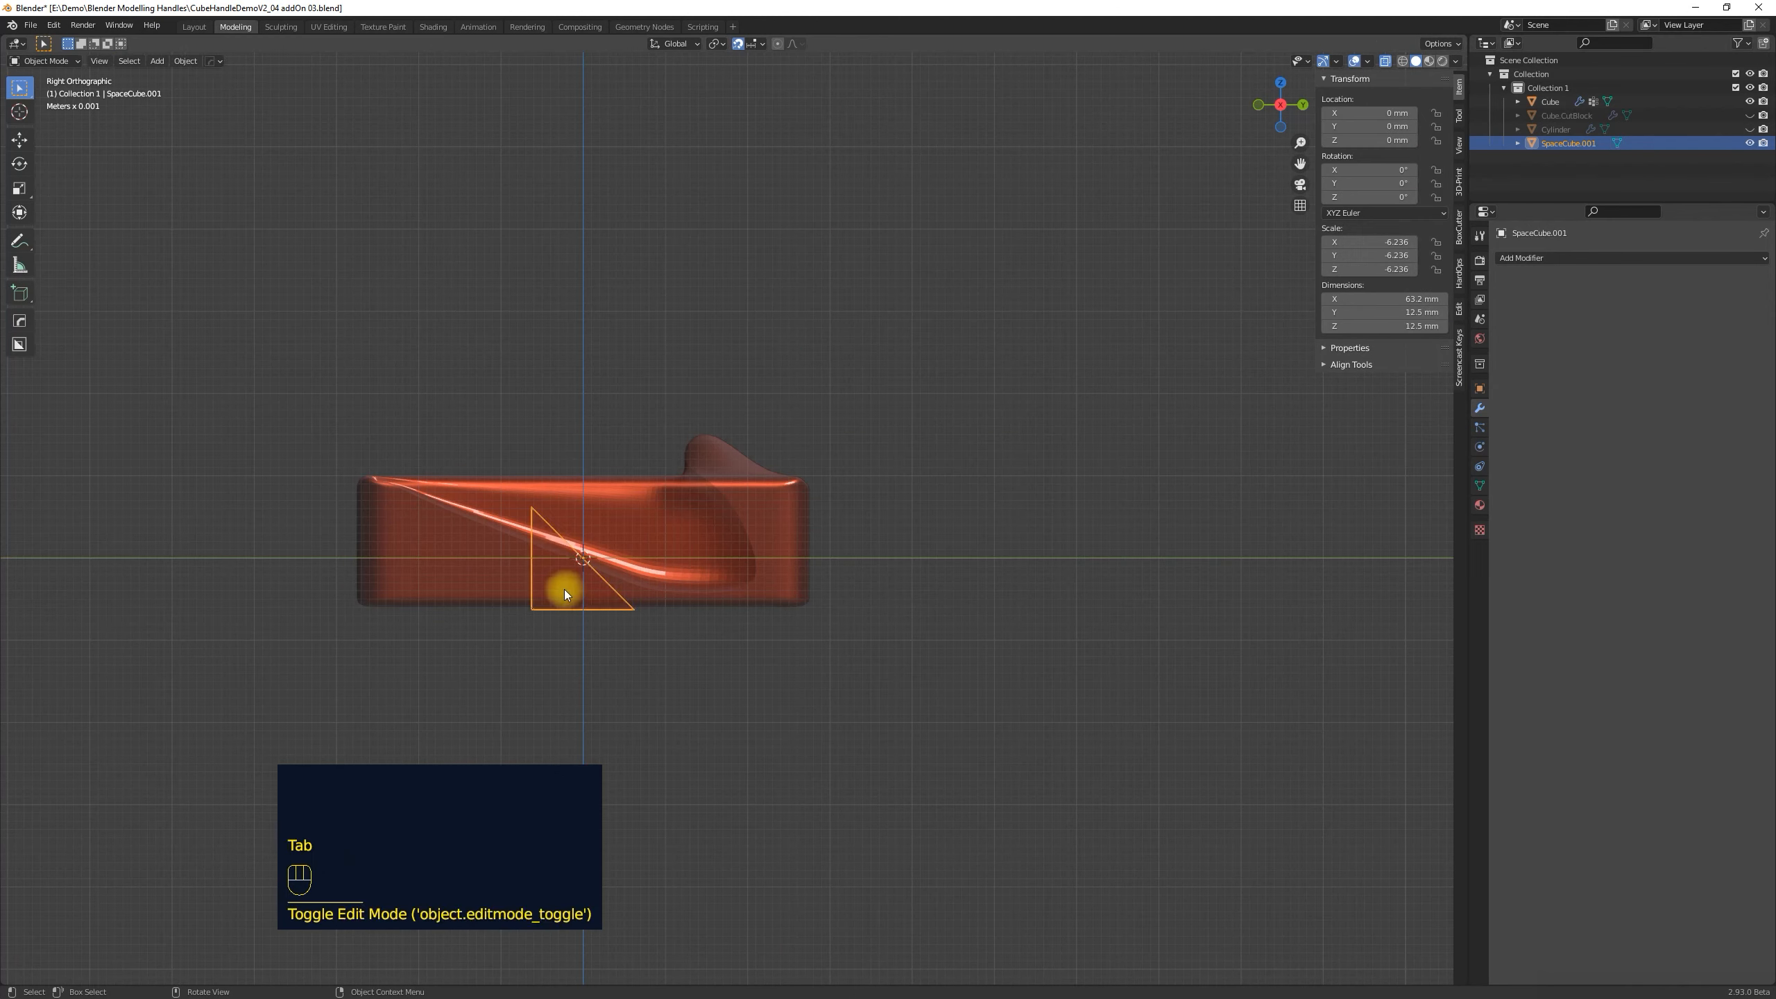
{"action": "left_click", "coordinate": [410, 560]}
Raise the wedge's lower vertices along Z and extend its tip about 13.8 mm along Y.
{"action": "key", "text": "Tab"}
{"action": "key", "text": "1"}
{"action": "left_click_drag", "start_coordinate": [353, 584], "coordinate": [514, 651]}
{"action": "key", "text": "g"}
{"action": "key", "text": "z"}
{"action": "left_click_drag", "start_coordinate": [455, 564], "coordinate": [530, 634]}
{"action": "key", "text": "g"}
{"action": "key", "text": "y"}
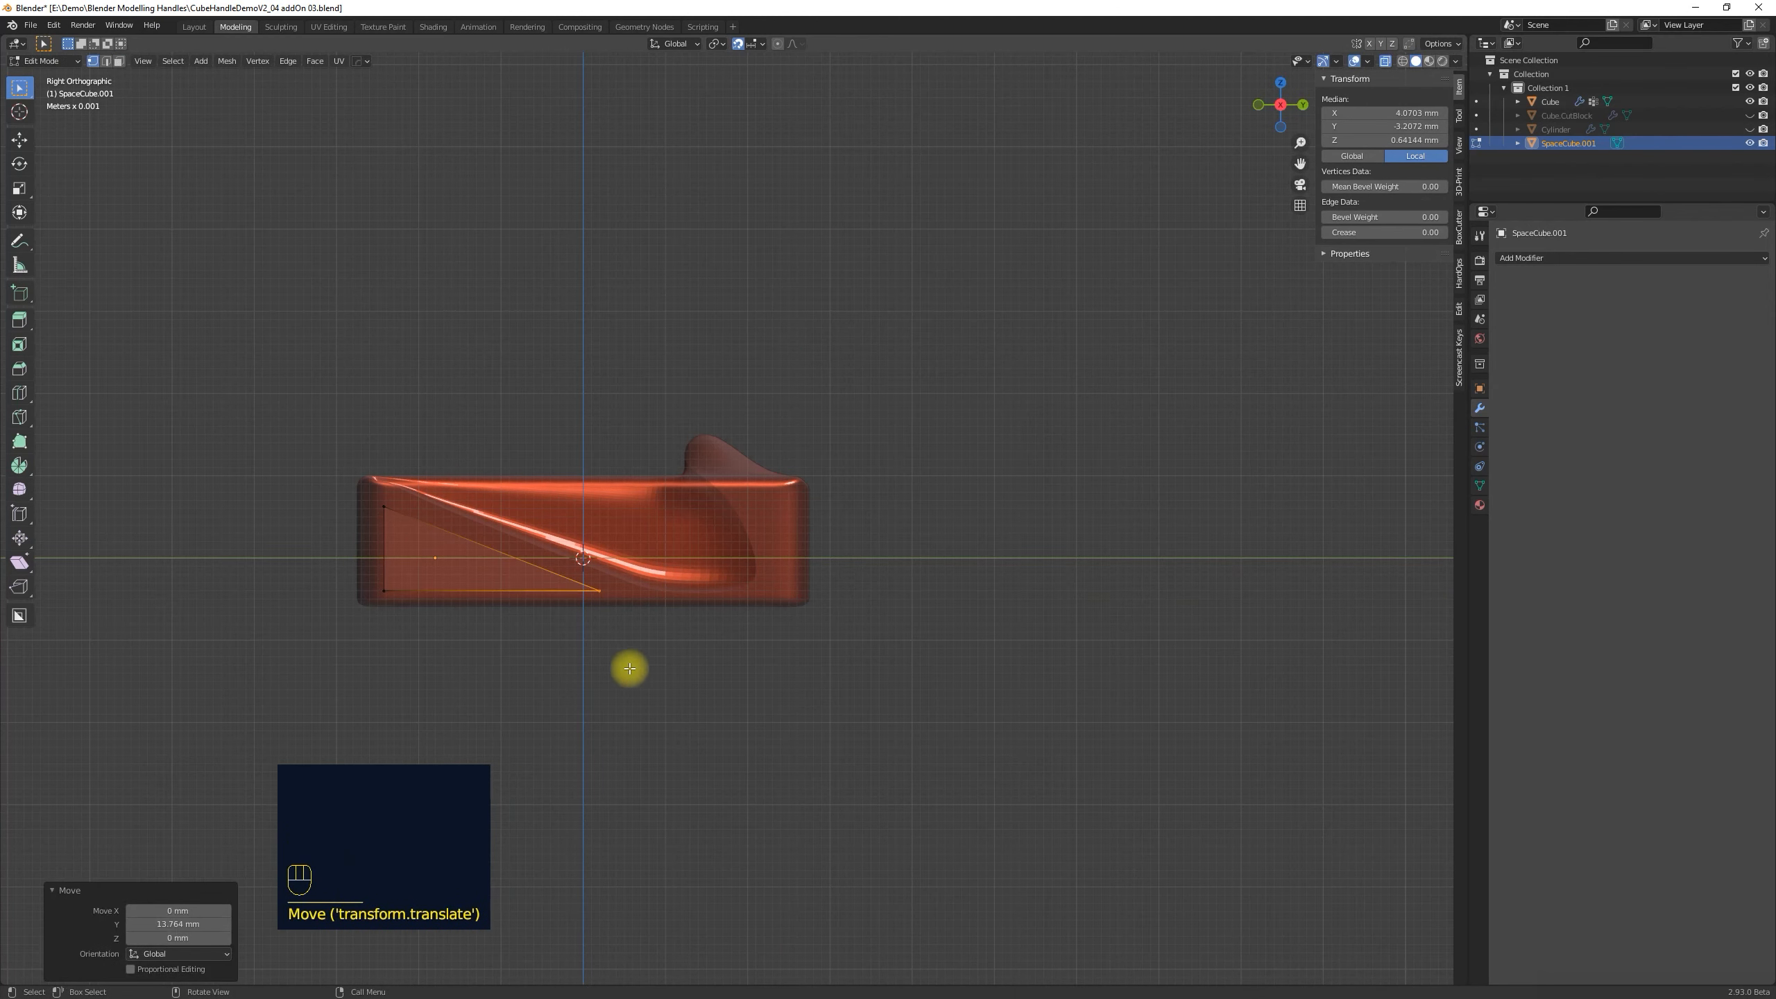
Move the vertices of the wedge's inner end along X to the block's centre plane at X 0.
{"action": "key", "text": "KP_1"}
{"action": "left_click_drag", "start_coordinate": [860, 481], "coordinate": [927, 607]}
{"action": "key", "text": "g"}
{"action": "key", "text": "x"}
{"action": "left_click", "coordinate": [820, 440]}
Delete only the wedge's inner end face on the centre plane and return to object mode.
{"action": "middle_click_drag", "start_coordinate": [783, 454], "coordinate": [532, 538]}
{"action": "key", "text": "3"}
{"action": "left_click", "coordinate": [448, 568]}
{"action": "key", "text": "Delete"}
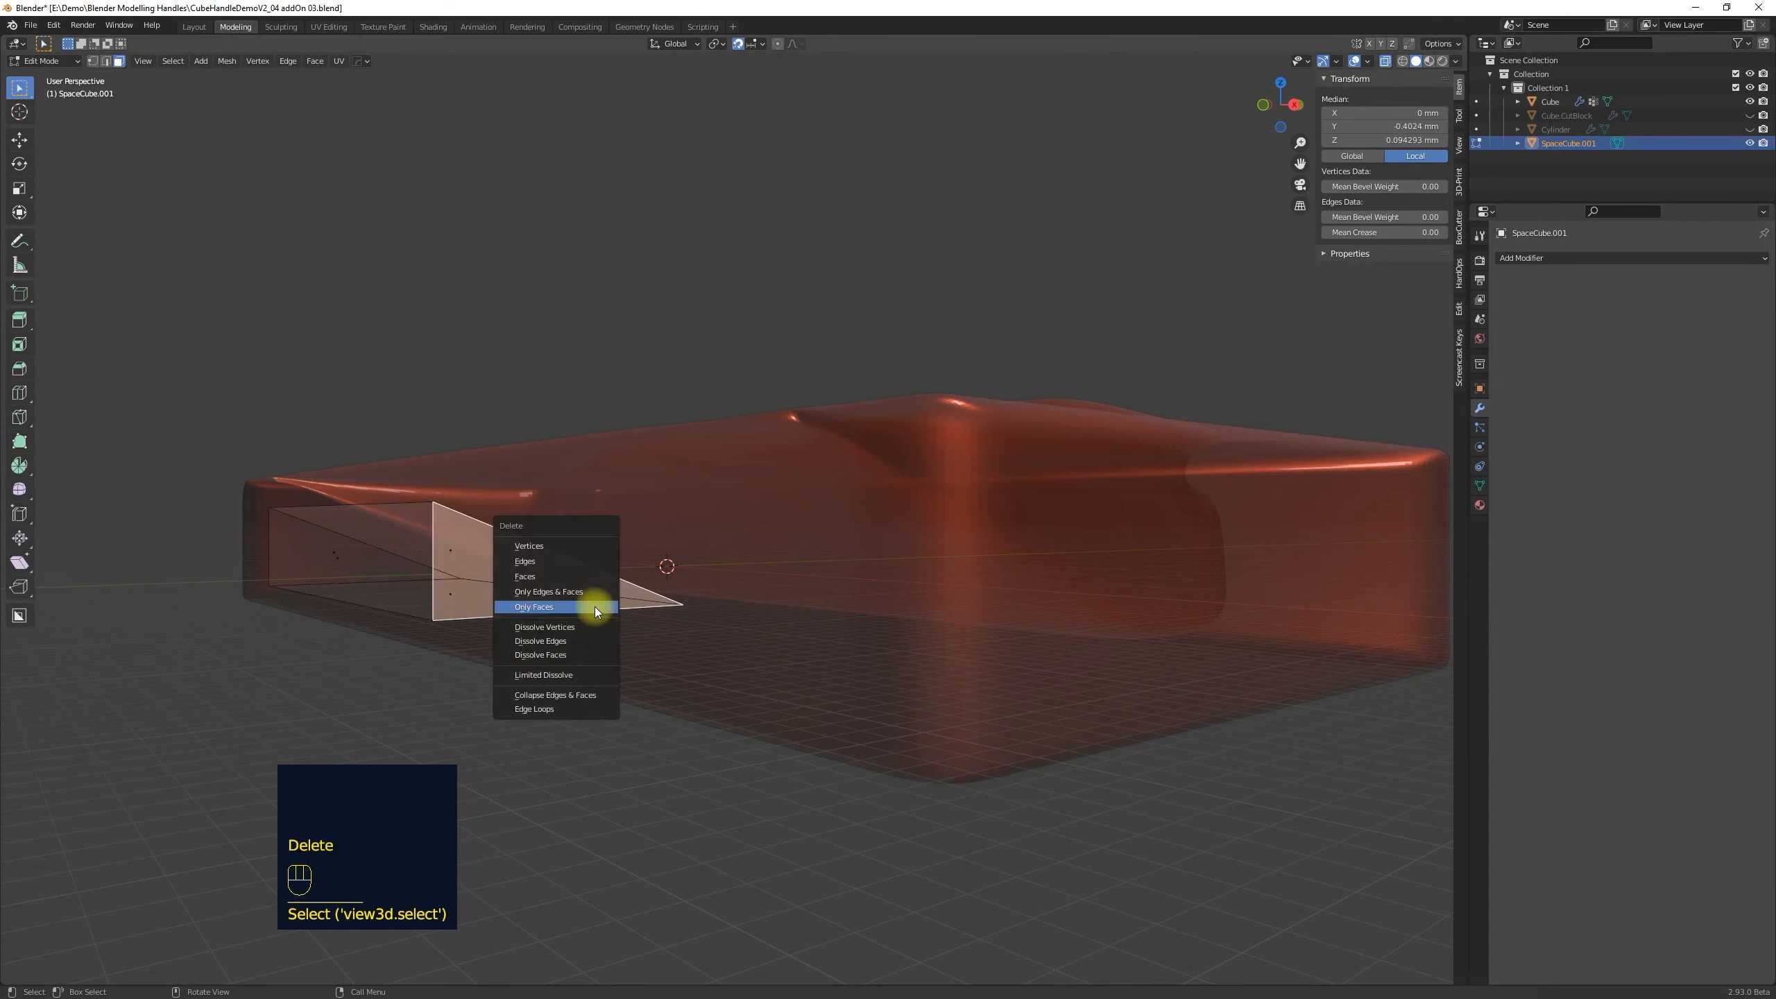
{"action": "left_click", "coordinate": [595, 607]}
{"action": "middle_click_drag", "start_coordinate": [595, 607], "coordinate": [675, 625]}
{"action": "left_click", "coordinate": [489, 619]}
{"action": "middle_click_drag", "start_coordinate": [490, 618], "coordinate": [646, 658]}
{"action": "key", "text": "Tab"}
{"action": "left_click", "coordinate": [680, 591]}
{"action": "left_click", "coordinate": [646, 663]}
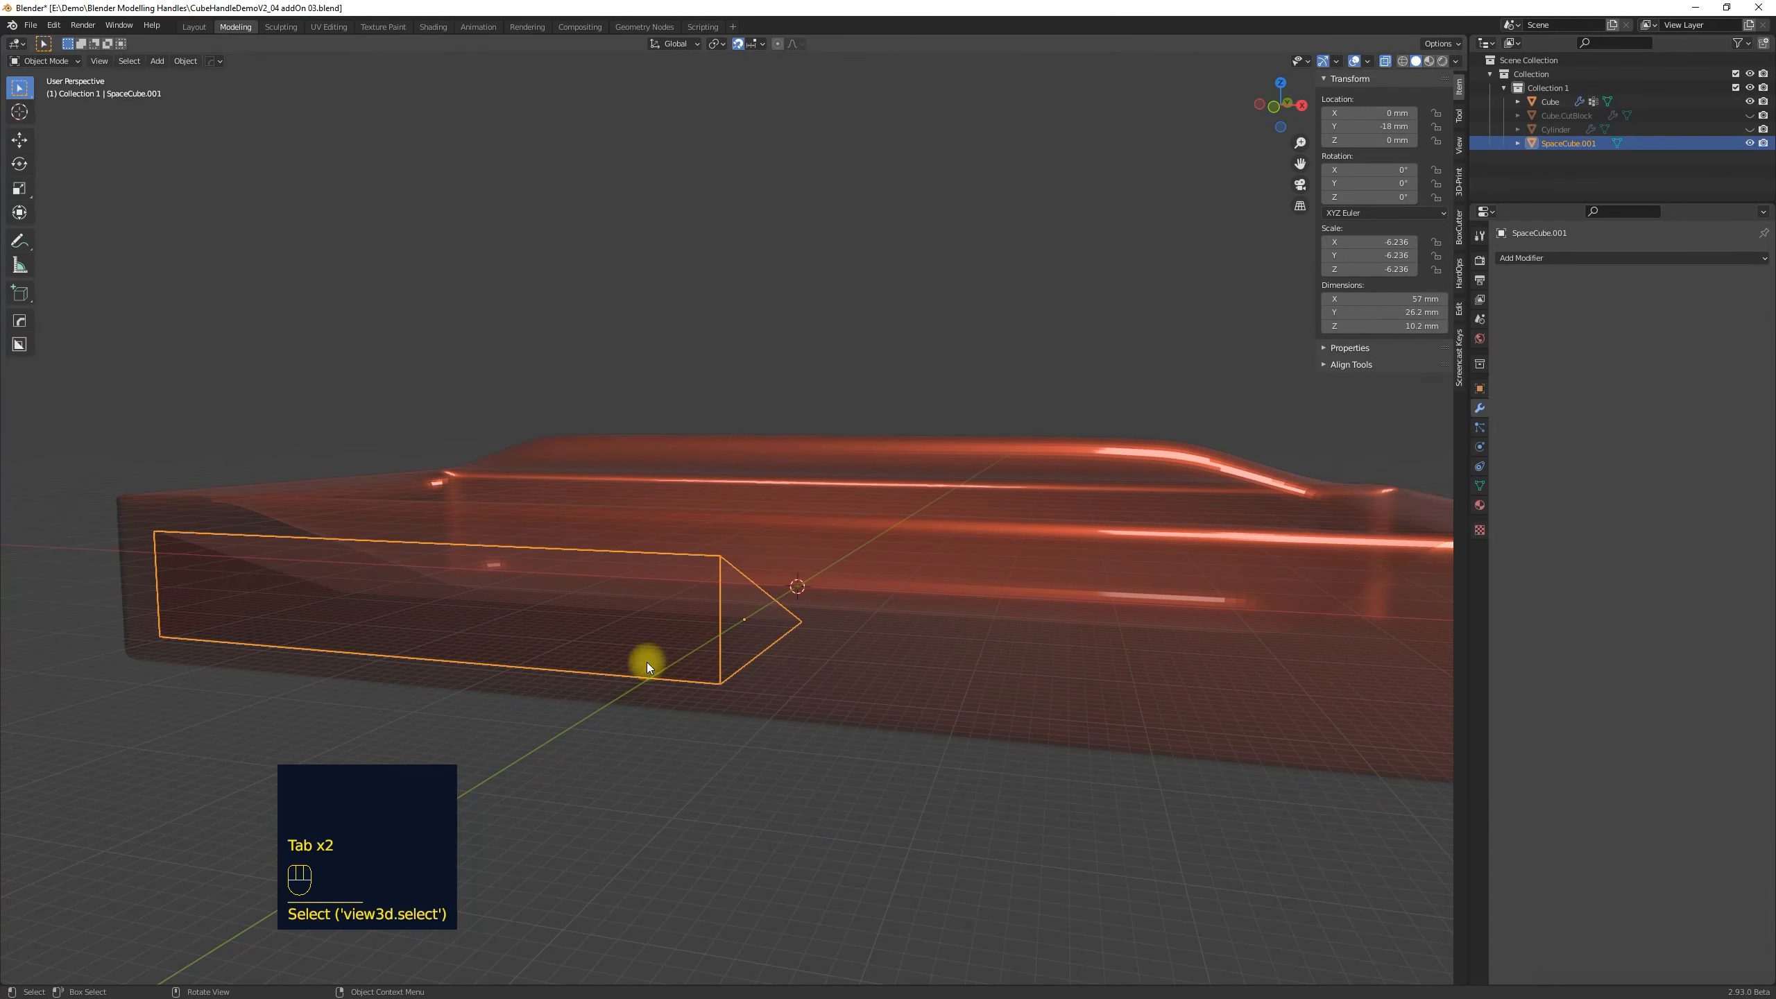
Add a Mirror modifier to the wedge so it spans both halves of the block.
{"action": "left_click", "coordinate": [1542, 258]}
{"action": "left_click", "coordinate": [1539, 417]}
{"action": "key", "text": "KP_1"}
{"action": "middle_click_drag", "start_coordinate": [940, 781], "coordinate": [991, 807]}
Add a Boolean modifier to the block that subtracts the wedge to create an internal cavity.
{"action": "left_click", "coordinate": [1541, 258]}
{"action": "left_click", "coordinate": [1325, 484]}
{"action": "left_click", "coordinate": [1542, 258]}
{"action": "left_click", "coordinate": [1538, 334]}
{"action": "left_click", "coordinate": [1667, 699]}
{"action": "middle_click_drag", "start_coordinate": [937, 651], "coordinate": [1067, 625]}
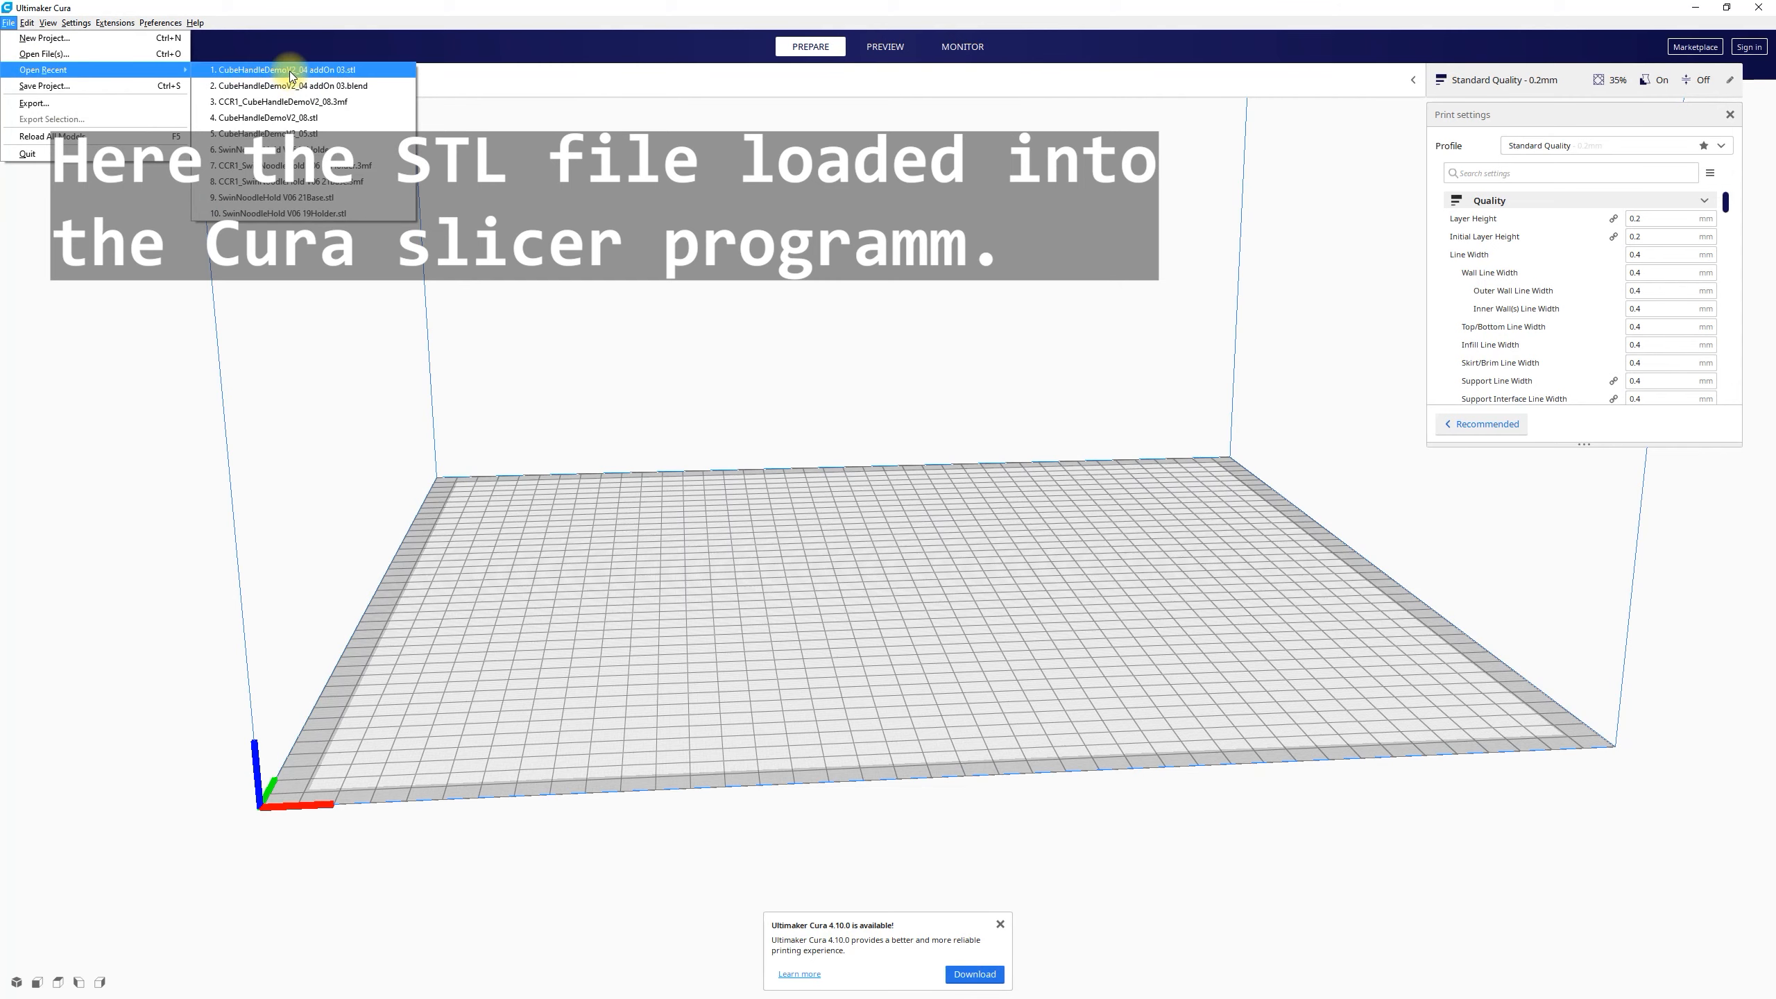
Switch to Ultimaker Cura, open the recent file CubeHandleDemoV2_04 addOn 03.stl, and slice the model.
{"action": "left_click", "coordinate": [290, 70]}
{"action": "scroll", "coordinate": [545, 525], "scroll_direction": "up", "scroll_amount": 5}
{"action": "right_click_drag", "start_coordinate": [977, 580], "coordinate": [808, 283]}
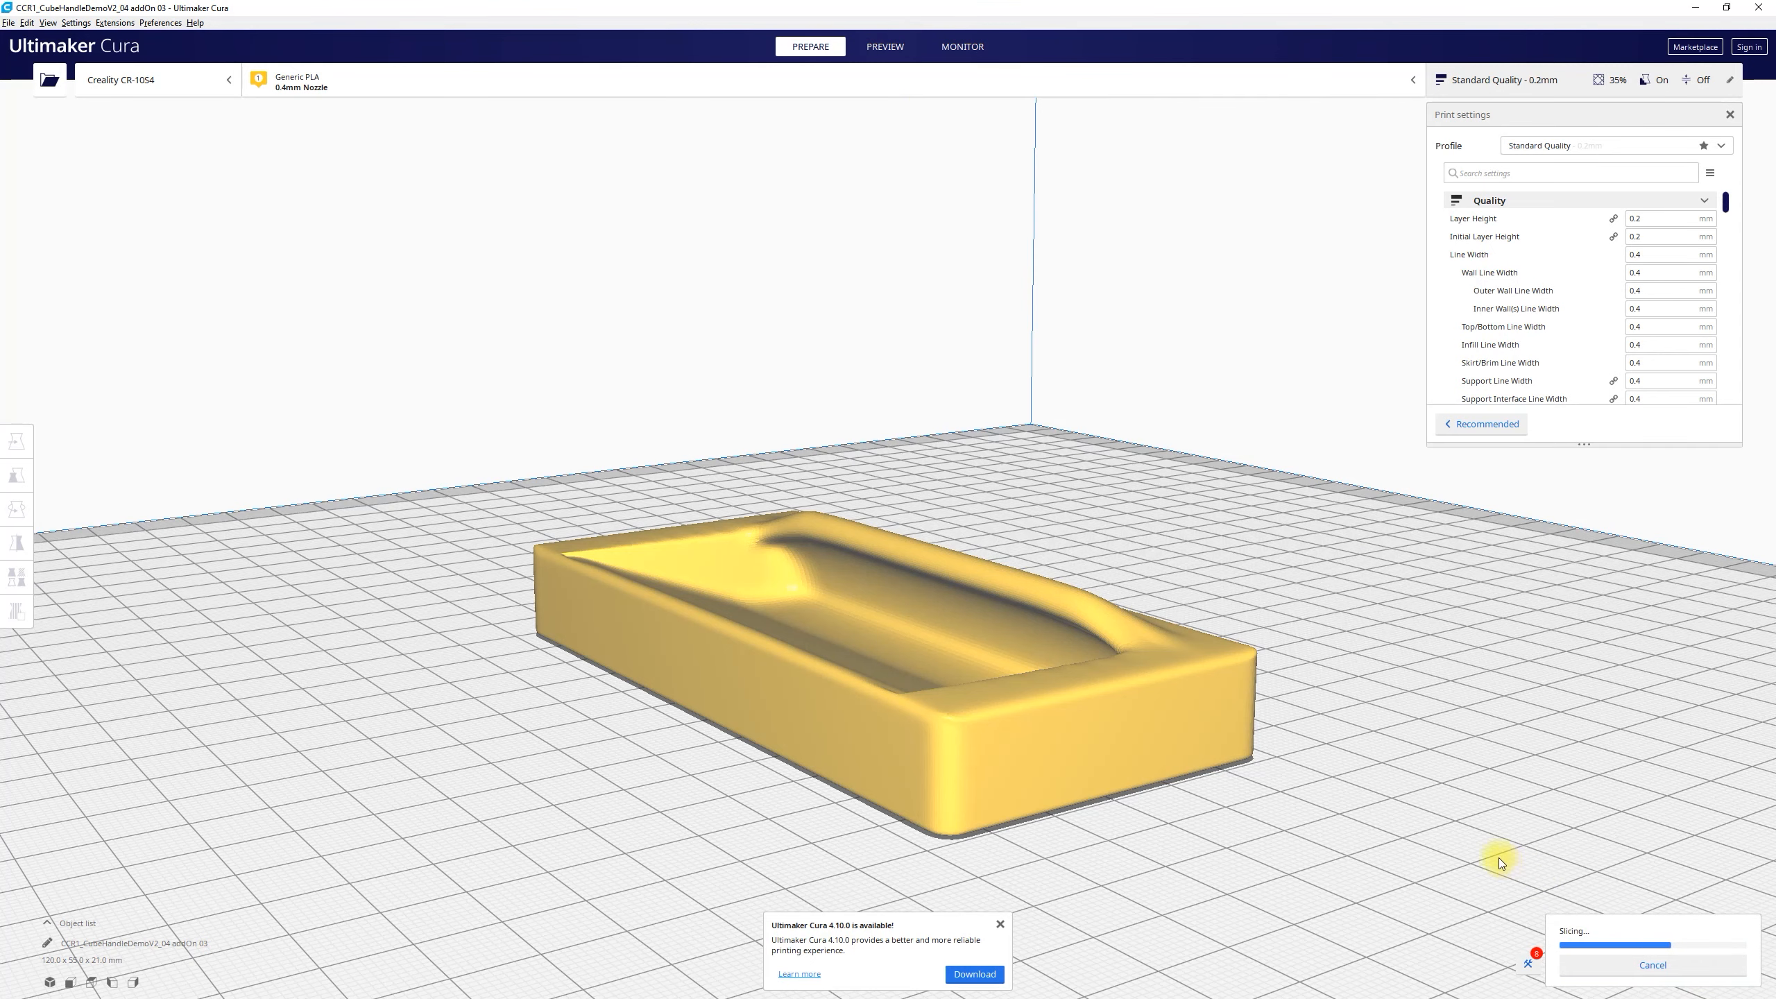
{"action": "left_click", "coordinate": [999, 924]}
{"action": "right_click_drag", "start_coordinate": [914, 892], "coordinate": [806, 888]}
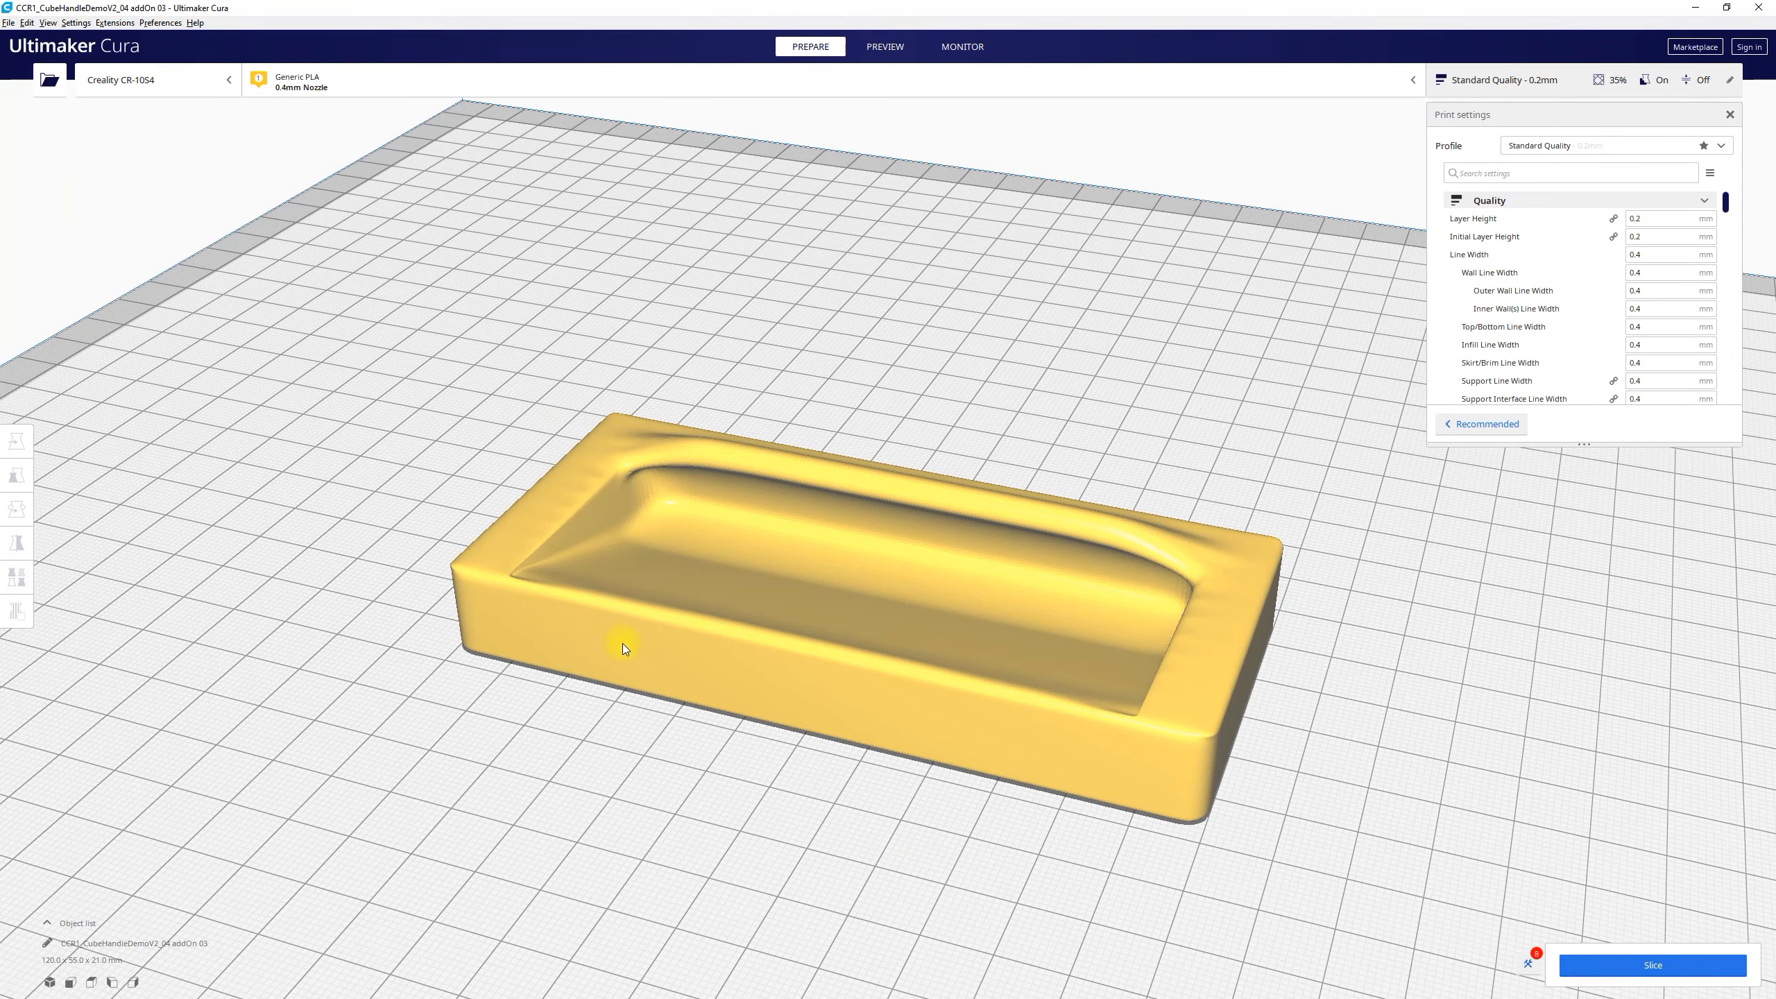
{"action": "right_click_drag", "start_coordinate": [594, 656], "coordinate": [821, 639]}
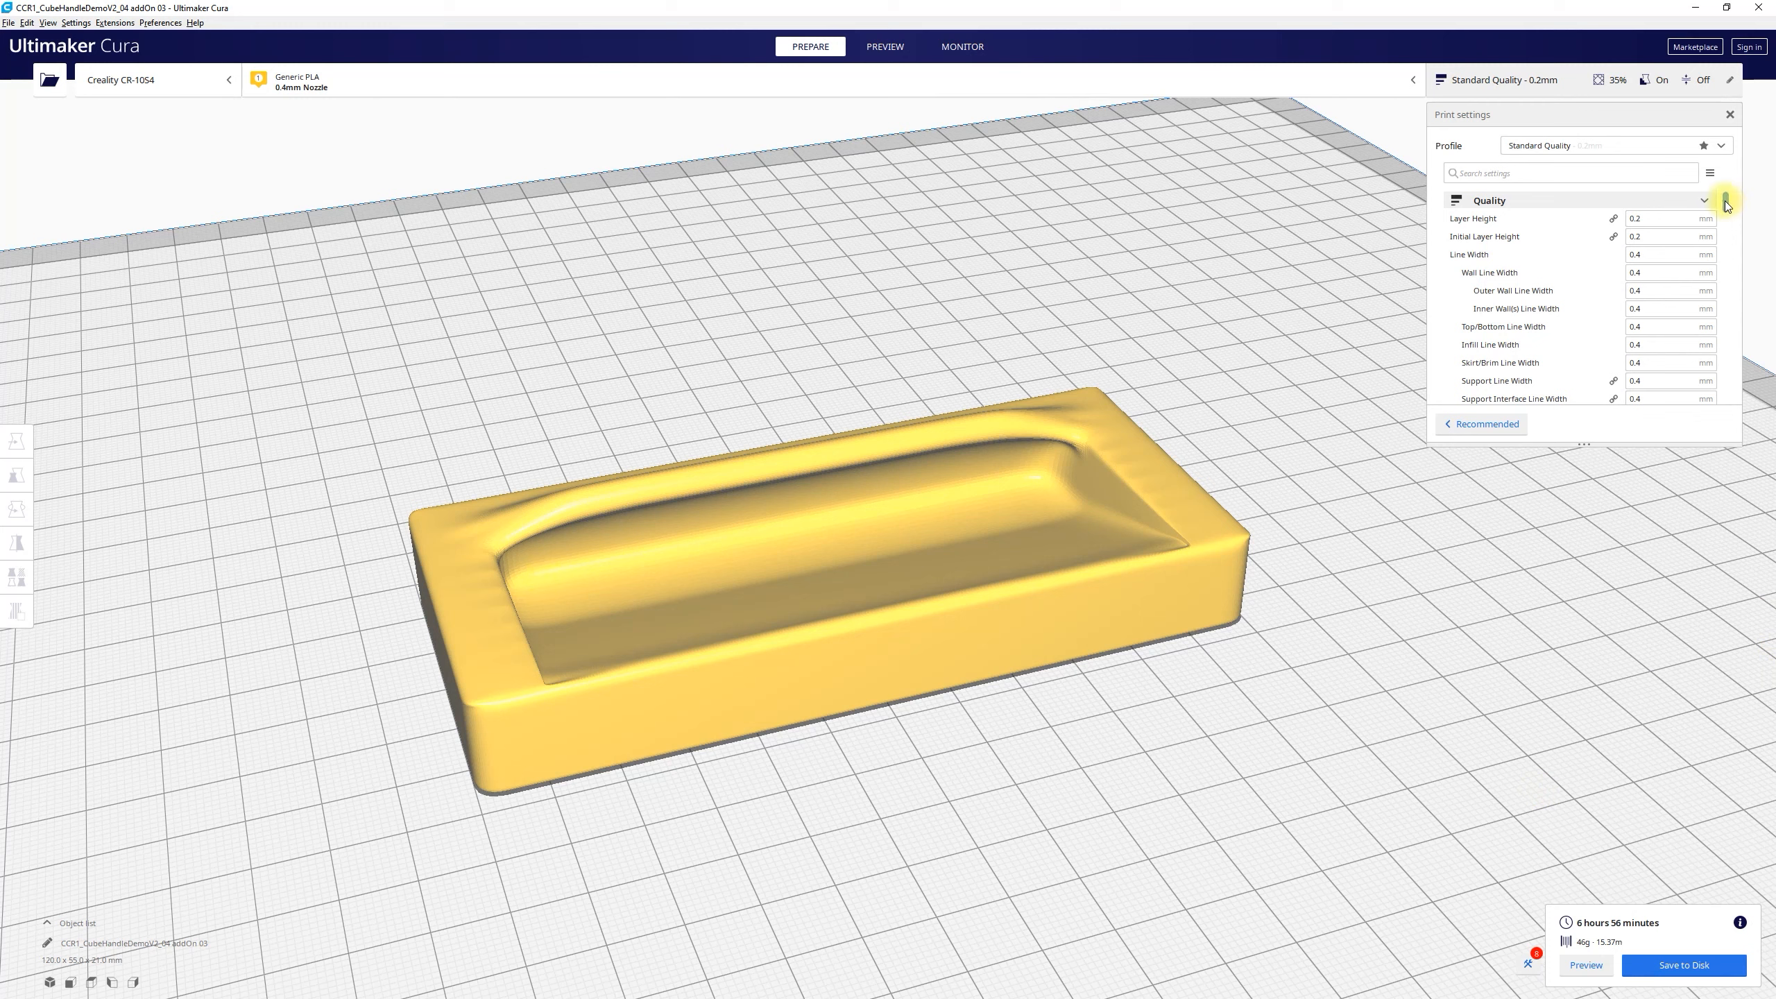
Review the print settings down to the flow values and preview the sliced model at layer 32.
{"action": "left_click_drag", "start_coordinate": [1726, 203], "coordinate": [1708, 231]}
{"action": "scroll", "coordinate": [1705, 234], "scroll_direction": "down", "scroll_amount": 3}
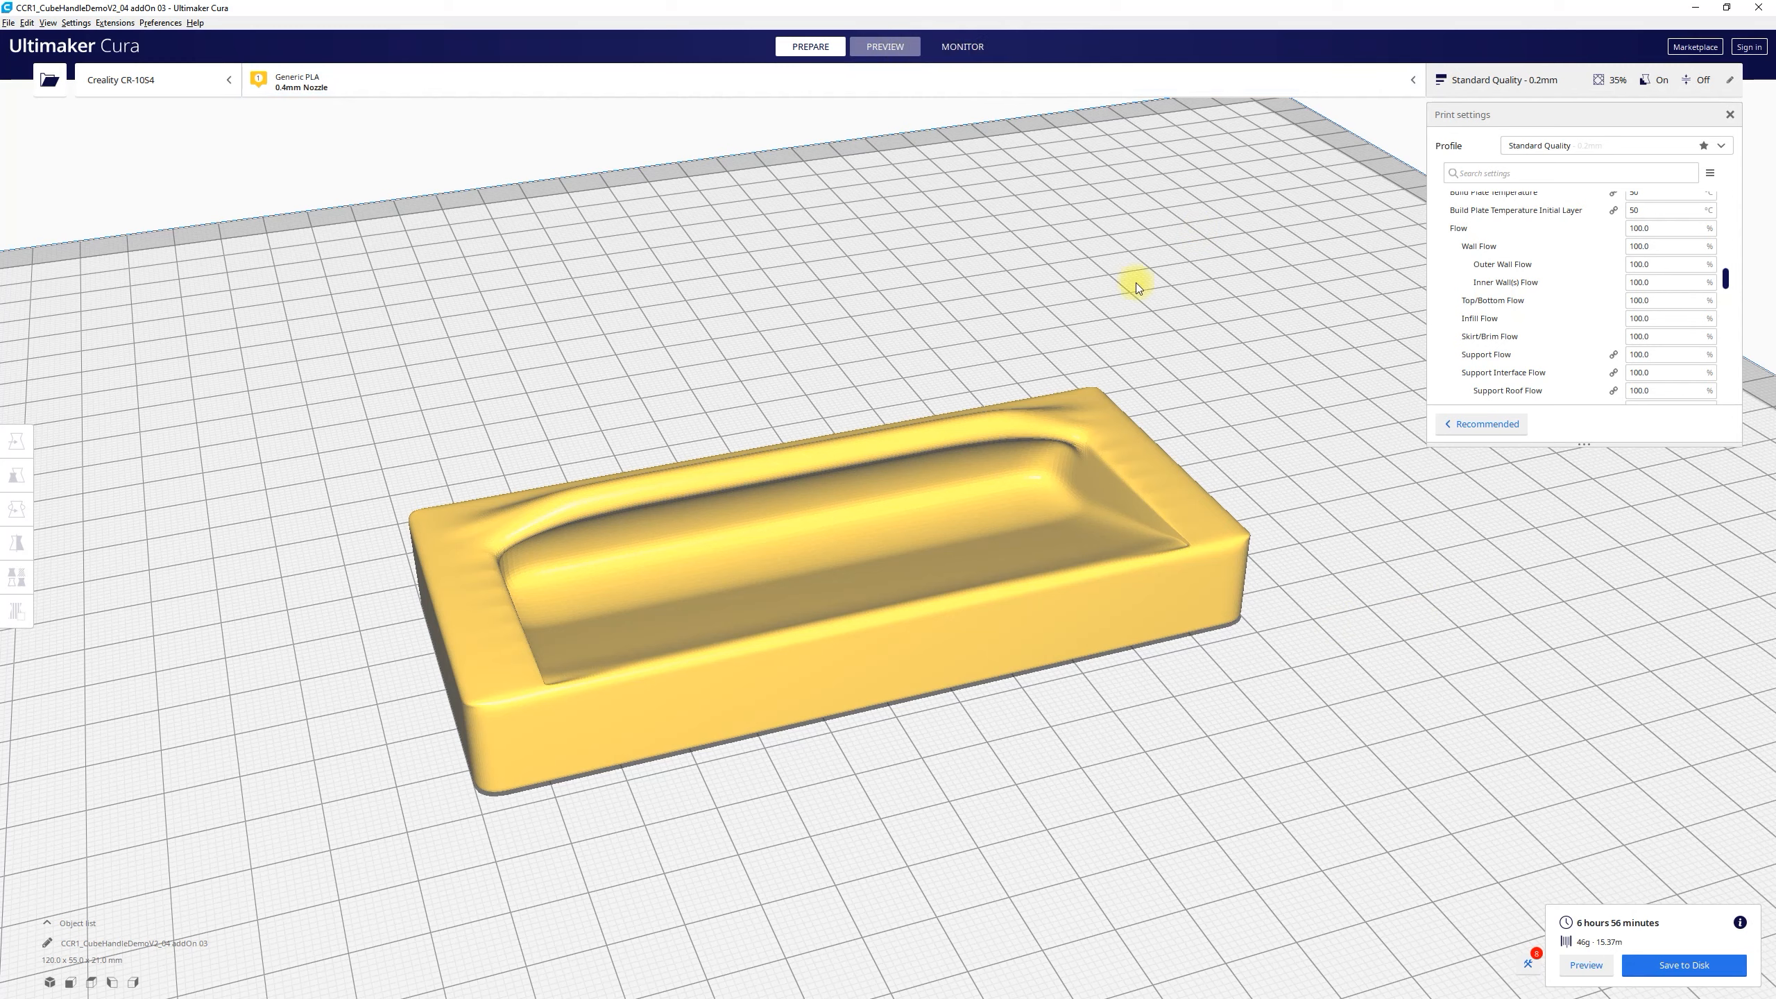
{"action": "left_click_drag", "start_coordinate": [1747, 409], "coordinate": [1692, 564]}
{"action": "right_click_drag", "start_coordinate": [1181, 642], "coordinate": [1565, 566]}
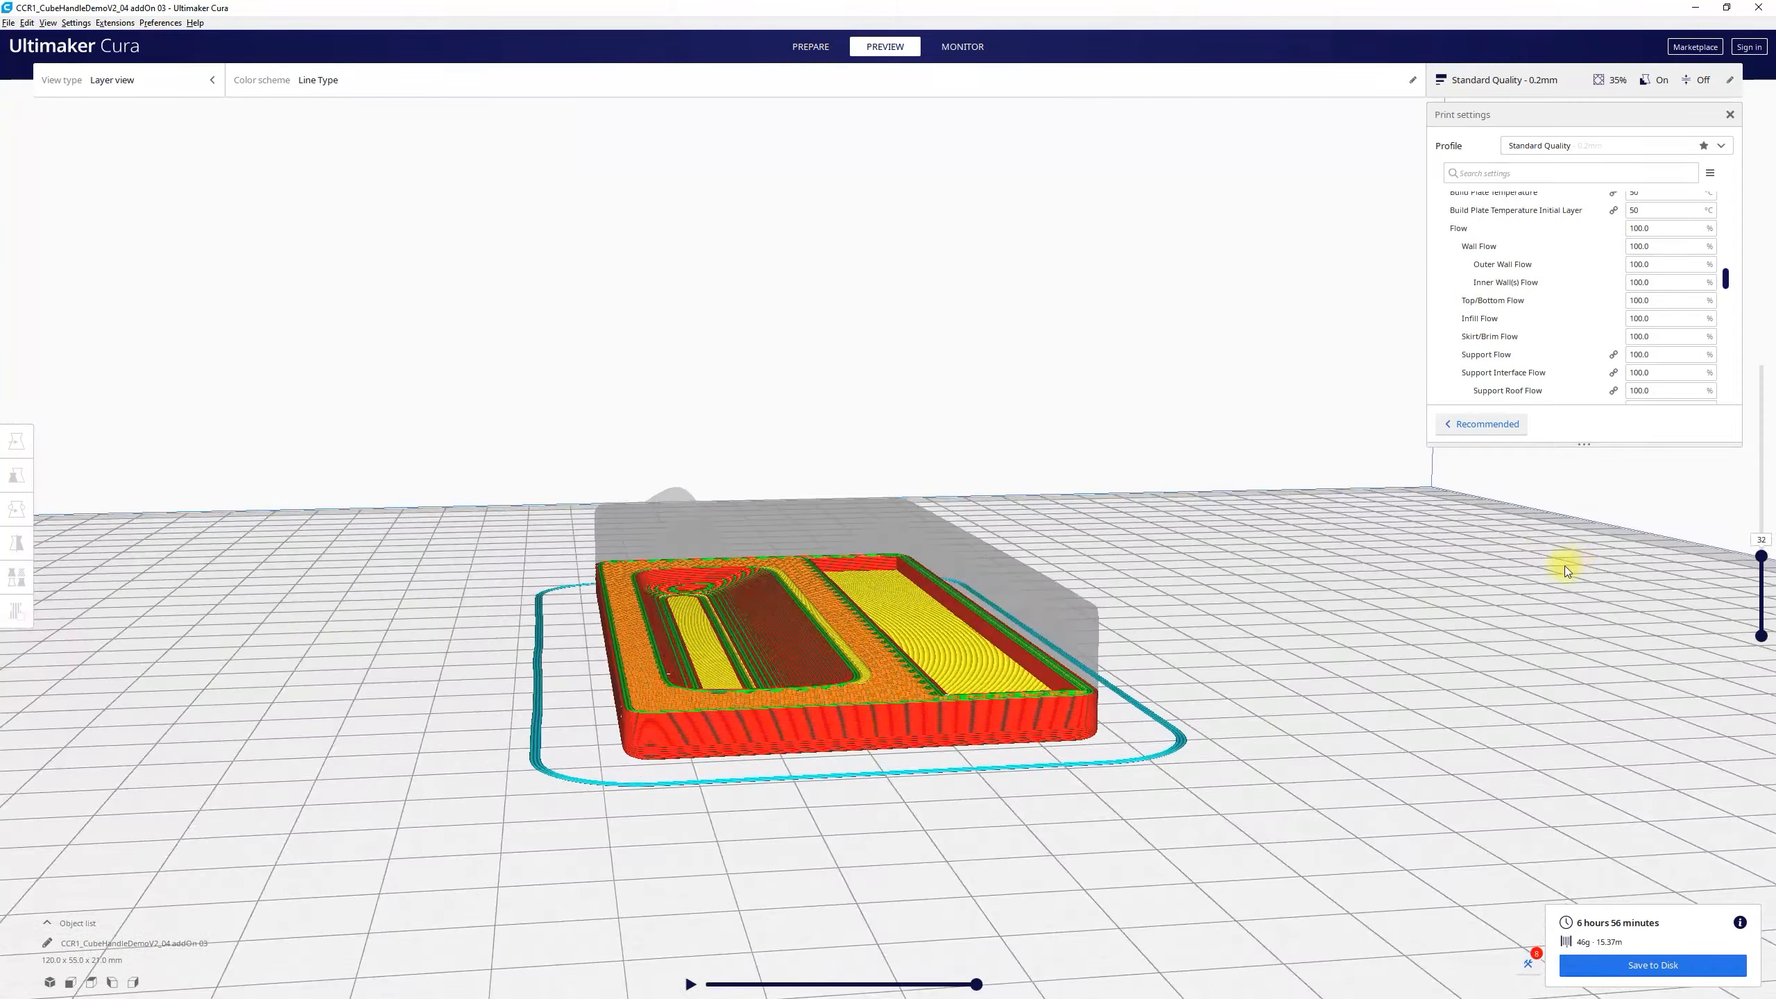
Step through the sliced layers from layer 16 to layer 62 to examine the internal cavity.
{"action": "left_click_drag", "start_coordinate": [1760, 586], "coordinate": [1749, 621]}
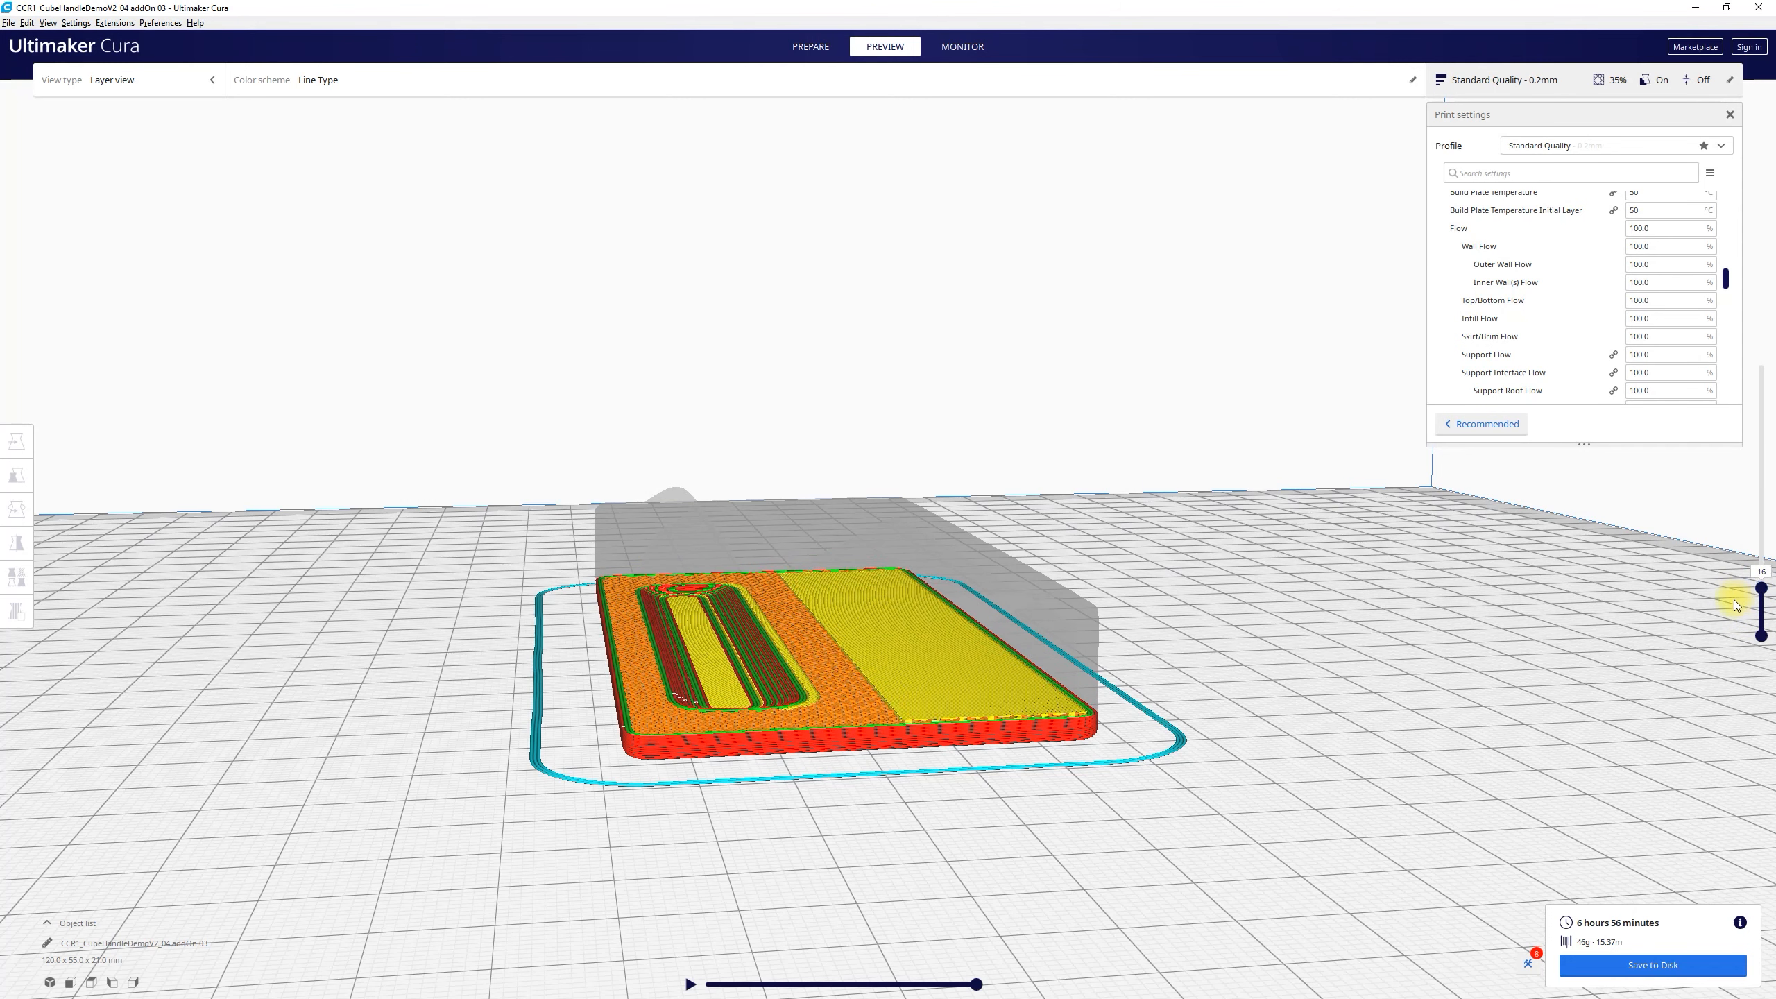
{"action": "key", "text": "Up"}
{"action": "key", "text": "Up"}
{"action": "key", "text": "Up"}
{"action": "key", "text": "Up"}
{"action": "key", "text": "Up"}
{"action": "key", "text": "Up"}
{"action": "key", "text": "Up"}
{"action": "key", "text": "Up"}
{"action": "key", "text": "Up"}
{"action": "key", "text": "Up"}
{"action": "key", "text": "Up"}
{"action": "key", "text": "Up"}
{"action": "key", "text": "Up"}
{"action": "key", "text": "Up"}
{"action": "key", "text": "Up"}
{"action": "key", "text": "Up"}
{"action": "key", "text": "Up"}
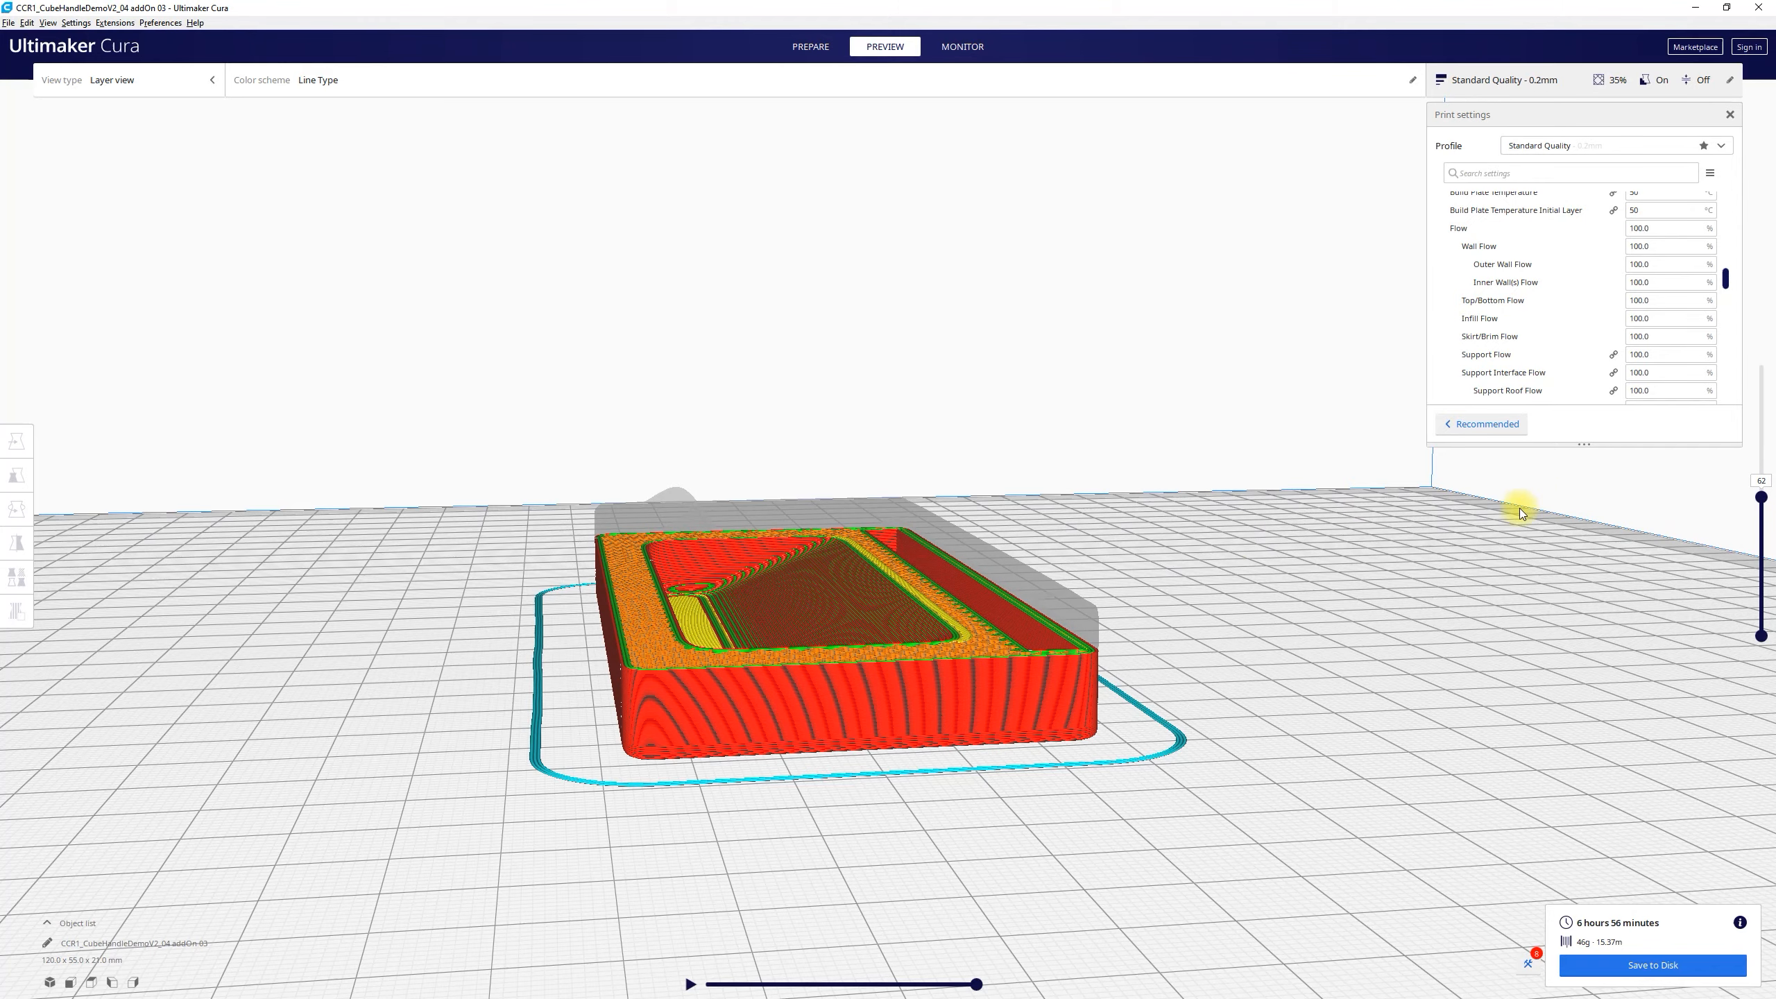
Inspect the sliced model up to layer 128 and return to the prepare view.
{"action": "right_click_drag", "start_coordinate": [1055, 676], "coordinate": [1185, 722]}
{"action": "left_click_drag", "start_coordinate": [1762, 498], "coordinate": [1683, 420]}
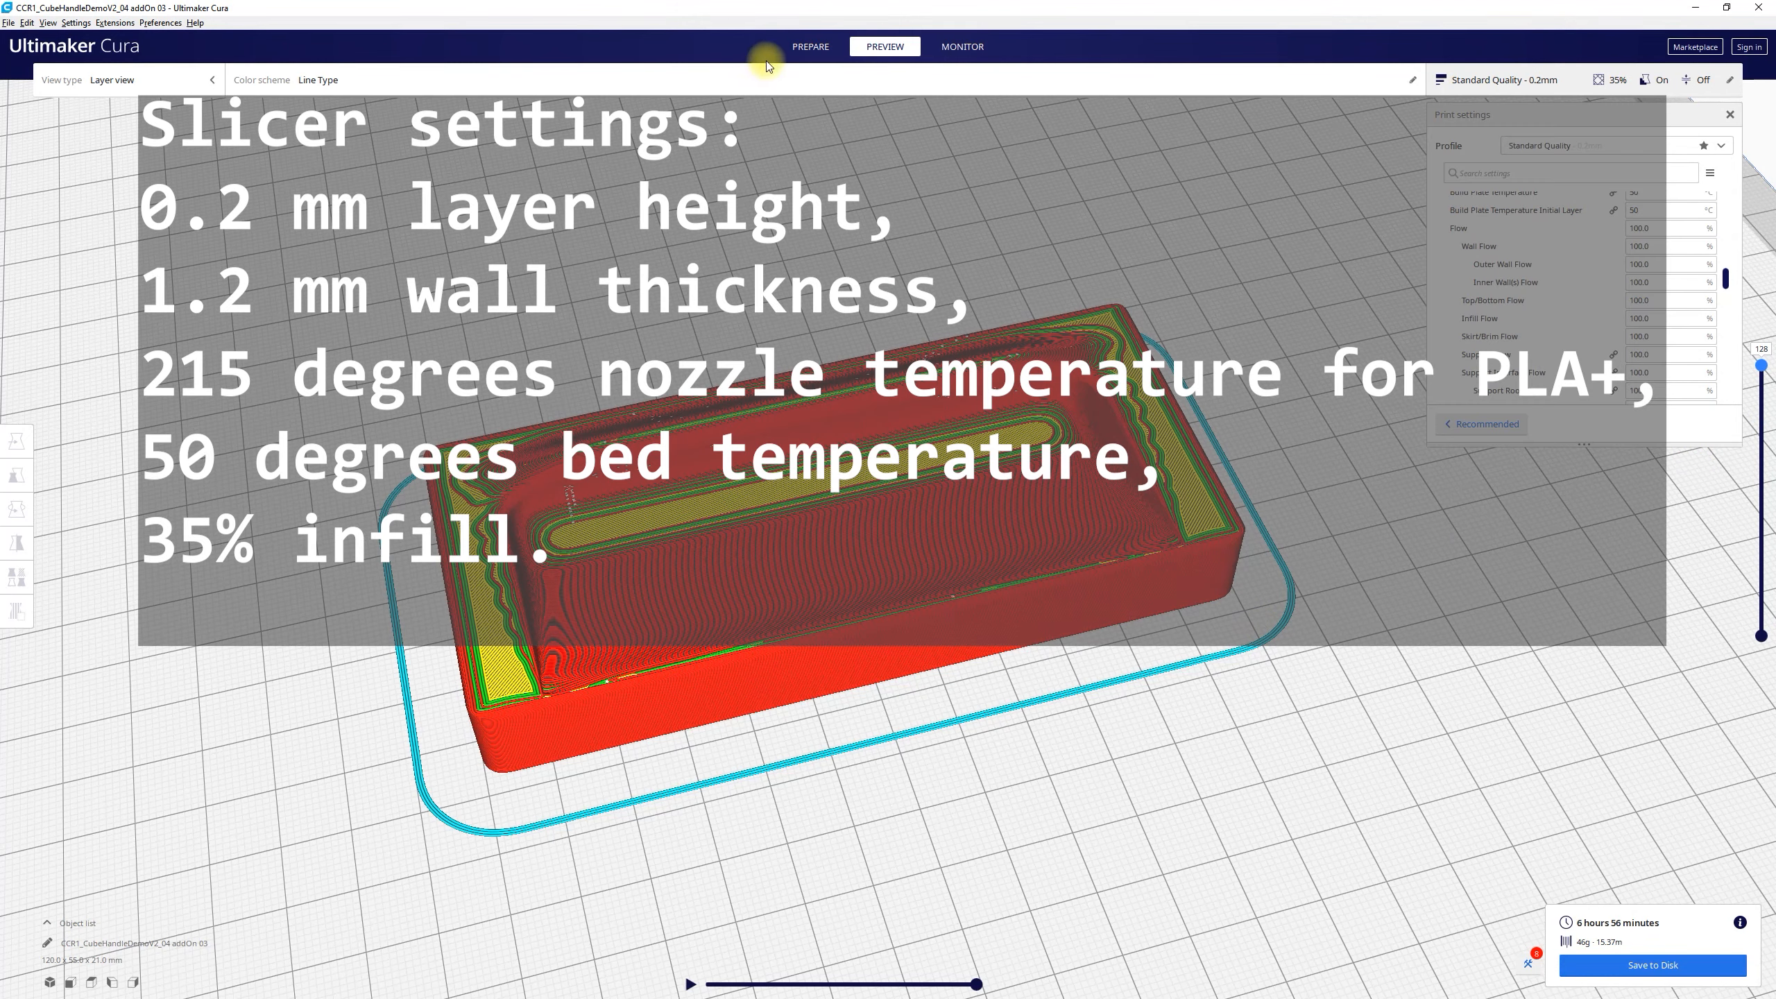
{"action": "left_click", "coordinate": [804, 47]}
{"action": "right_click_drag", "start_coordinate": [562, 264], "coordinate": [712, 162]}
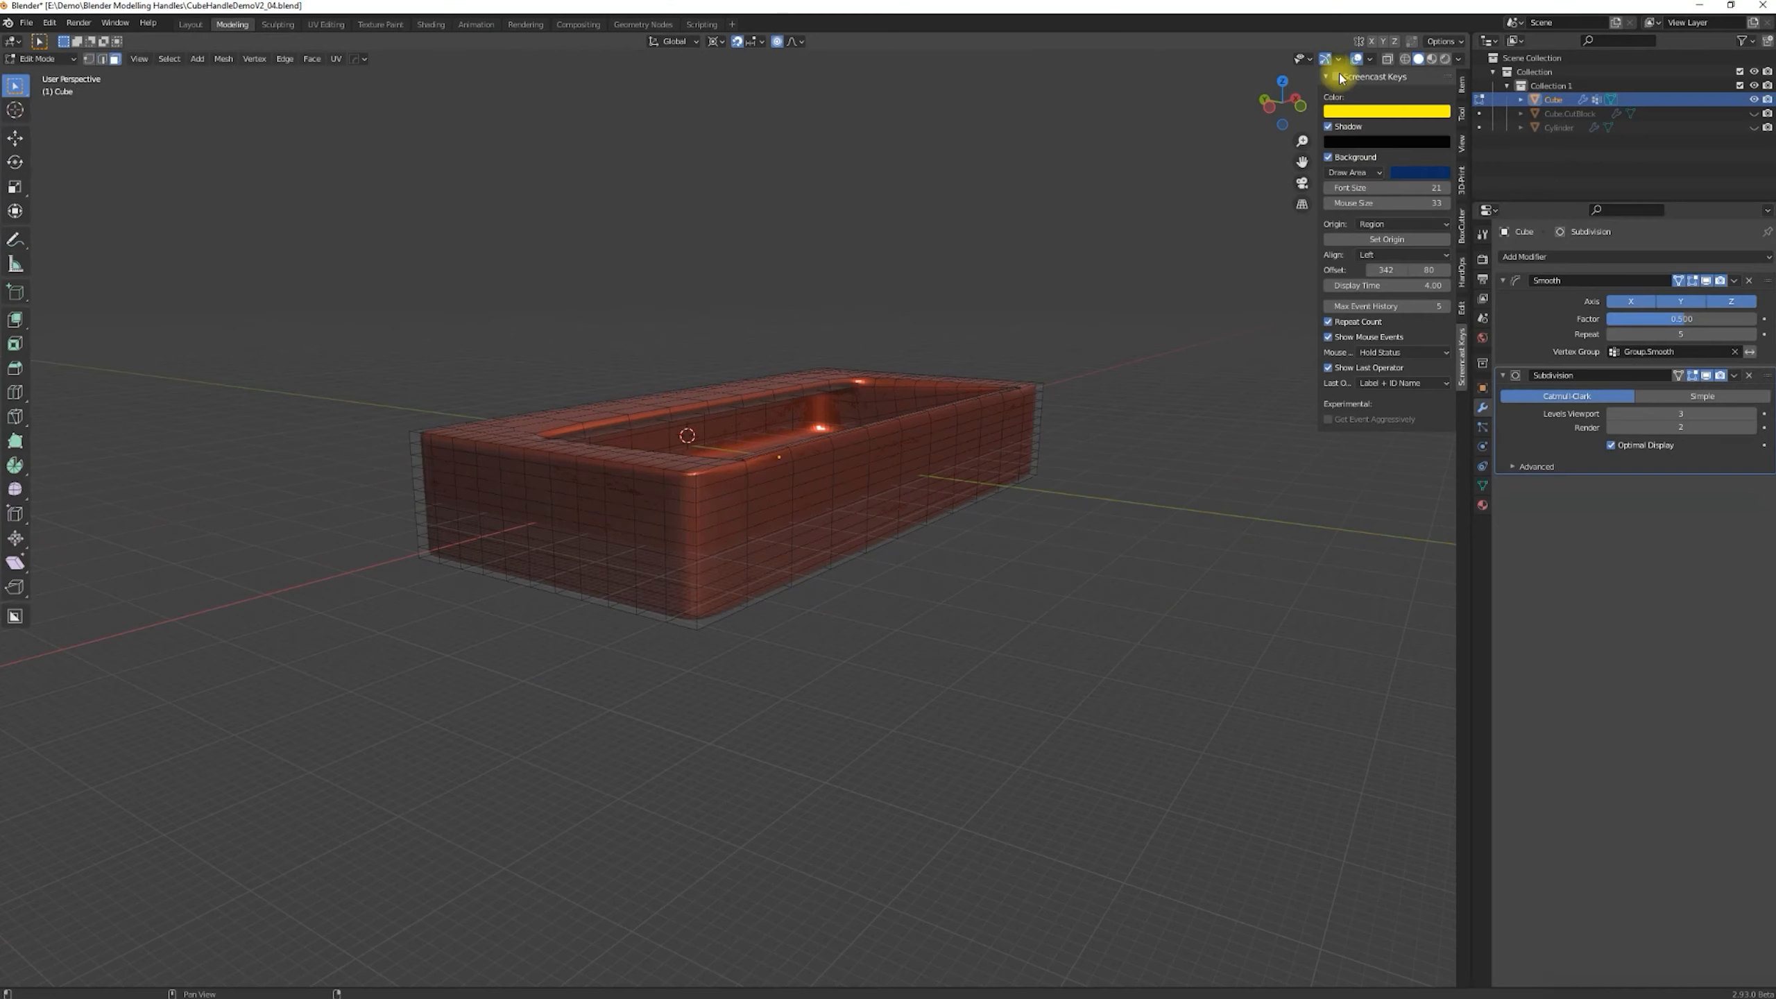
Switch to Blender and scale the selected side faces of the block to form a stepped body under an overhanging rim.
{"action": "left_click", "coordinate": [527, 519], "text": "ctrl+shift"}
{"action": "key", "text": "KP_1"}
{"action": "key", "text": "s"}
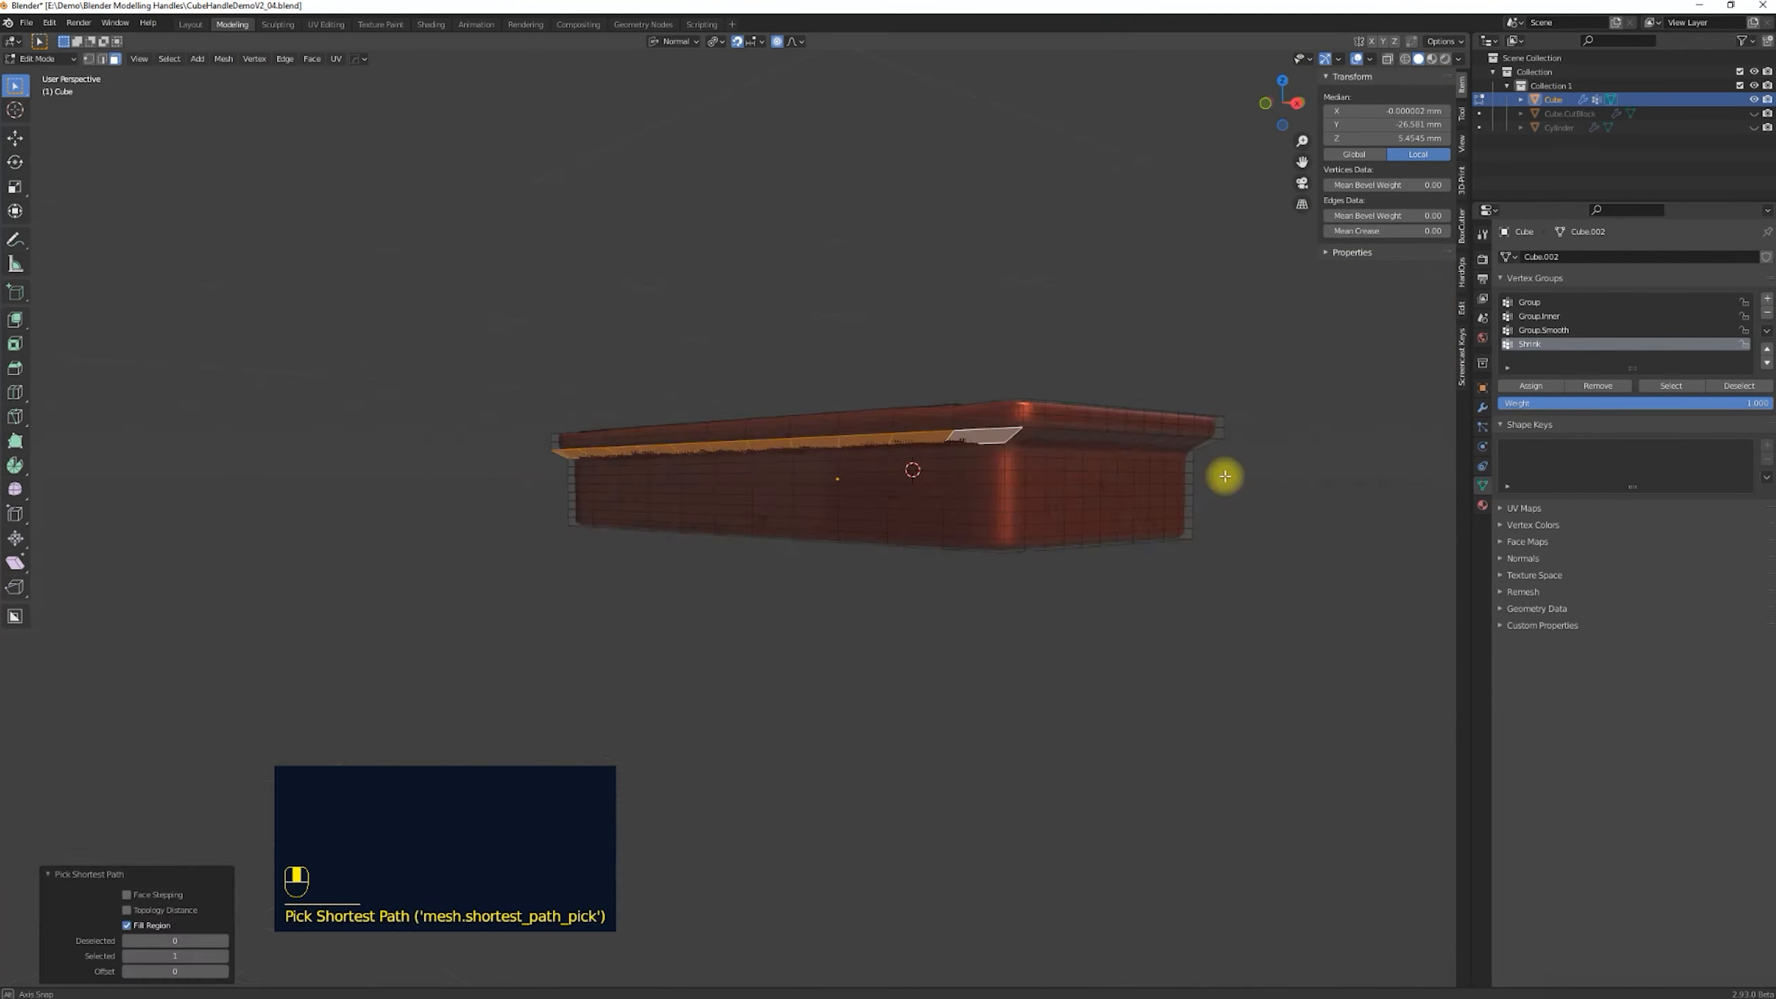
Reposition the vertex at the recess's upper corner to about X -48, Y -26, Z 9 mm.
{"action": "key", "text": "2"}
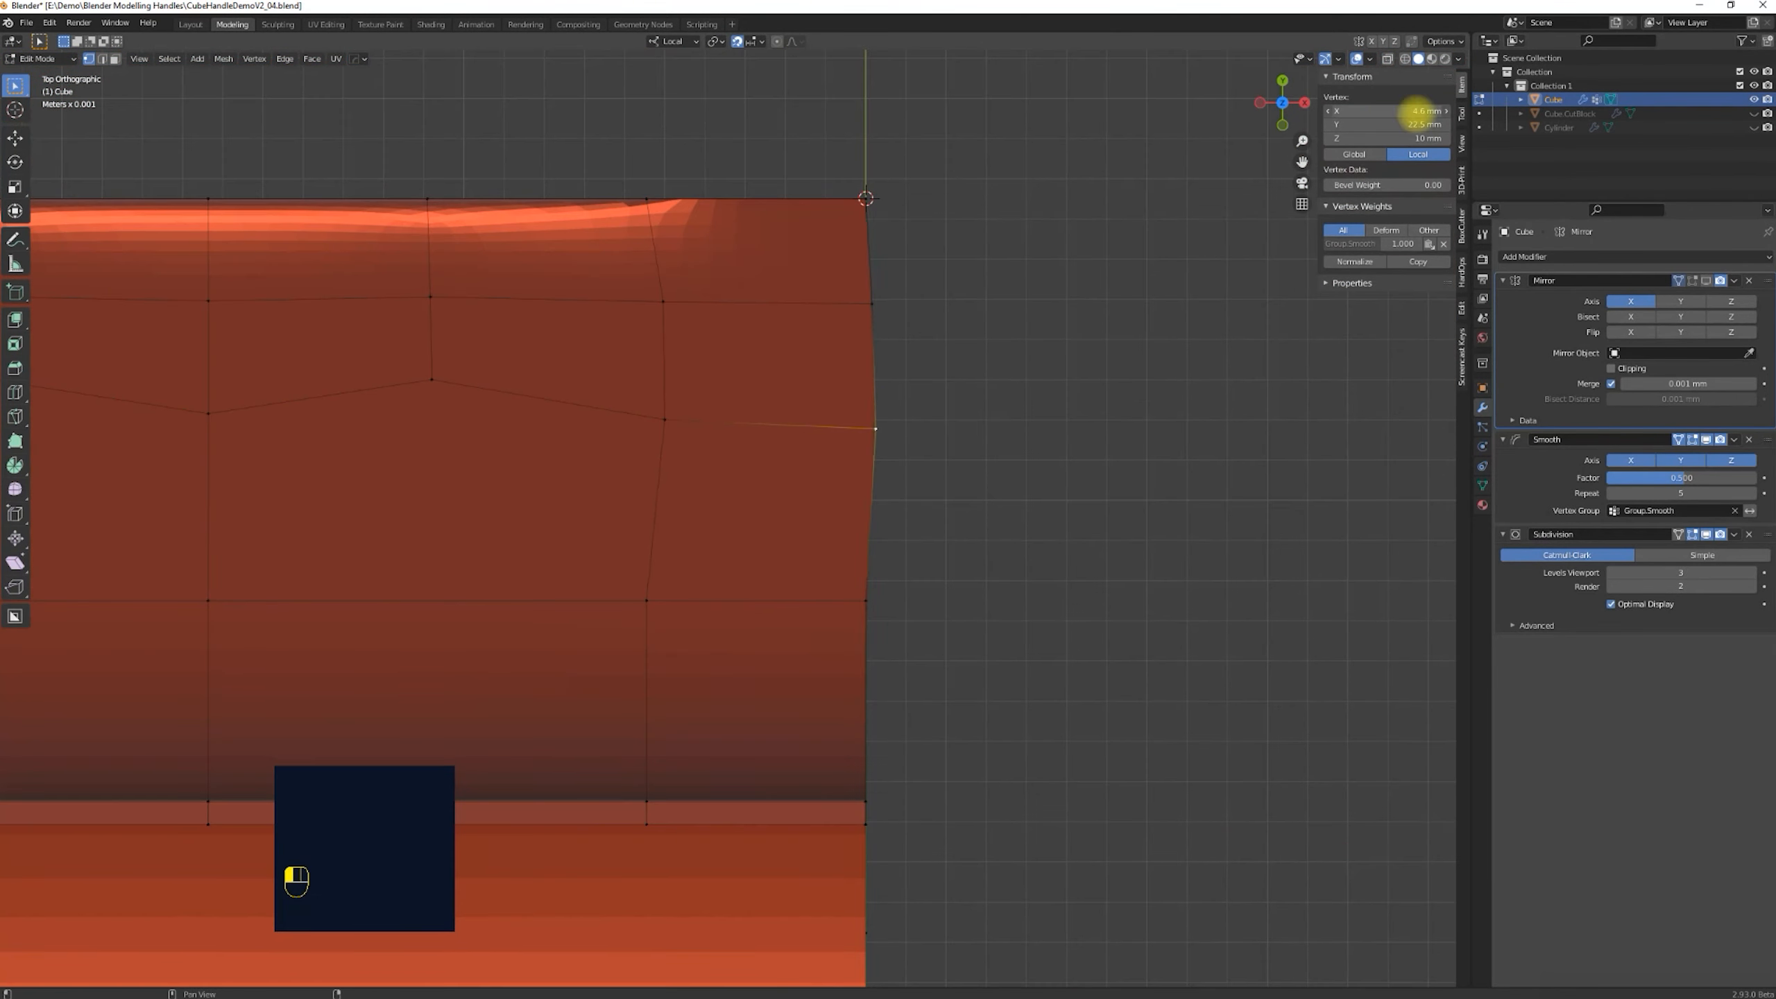
{"action": "key", "text": "a"}
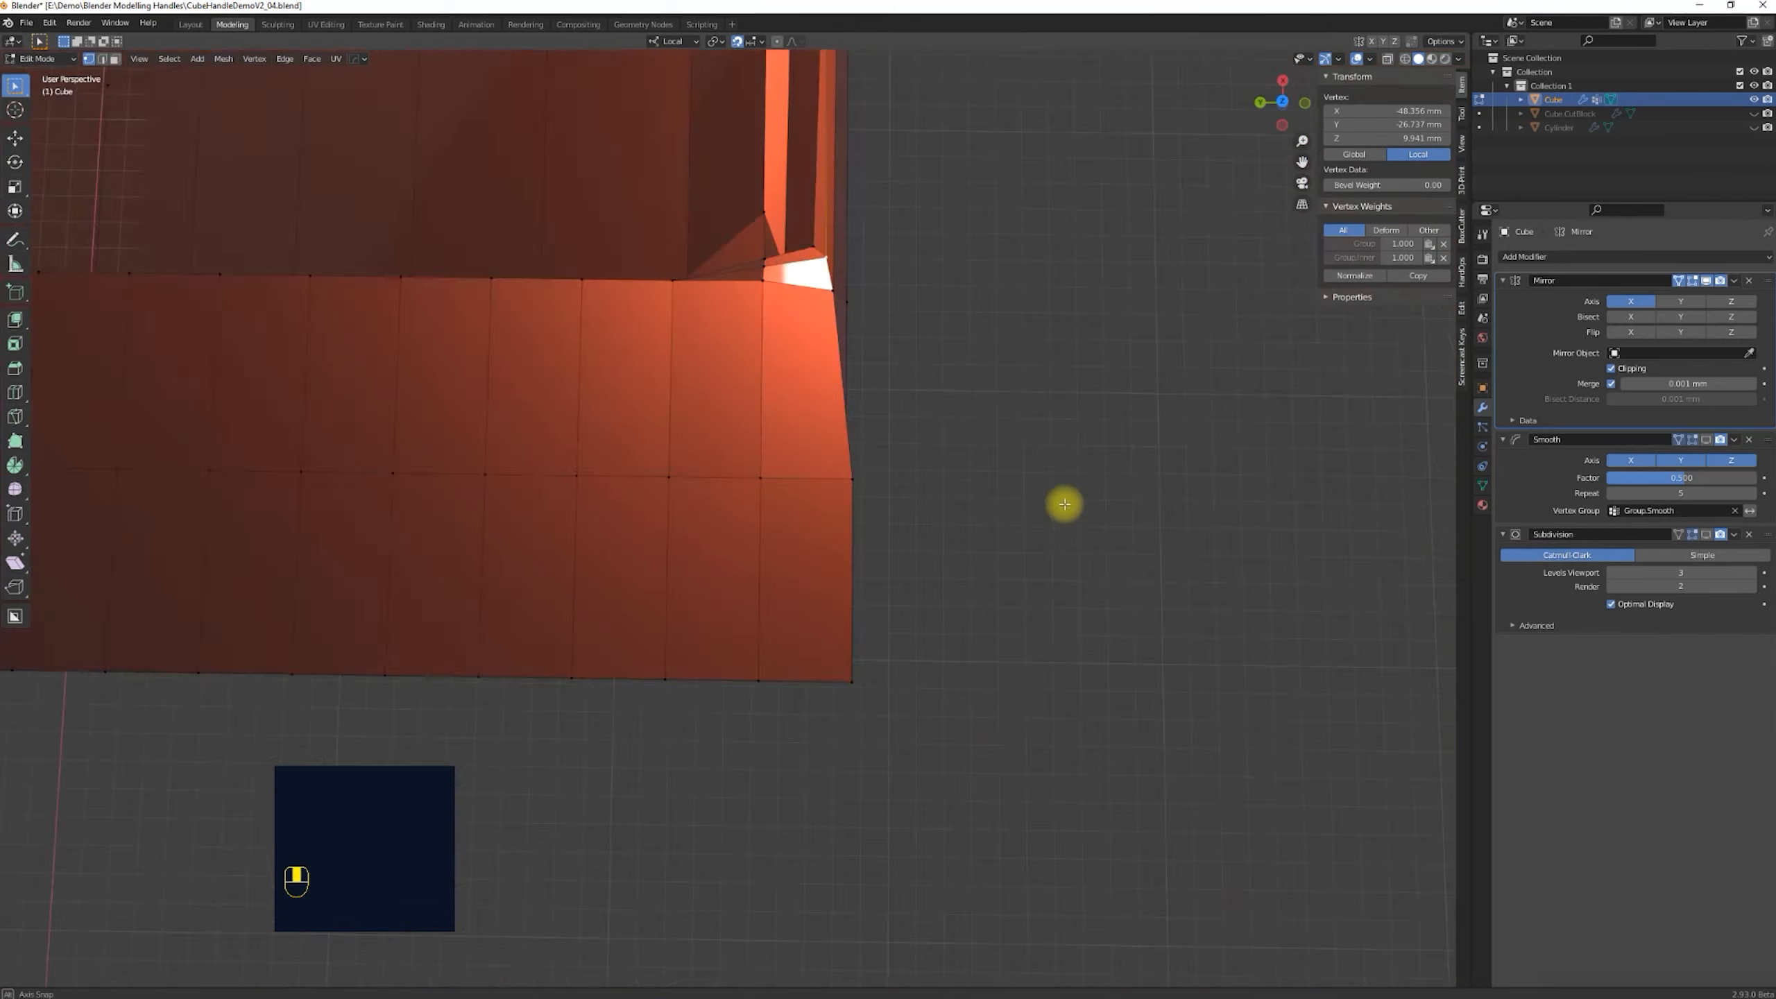
{"action": "left_click", "coordinate": [657, 117]}
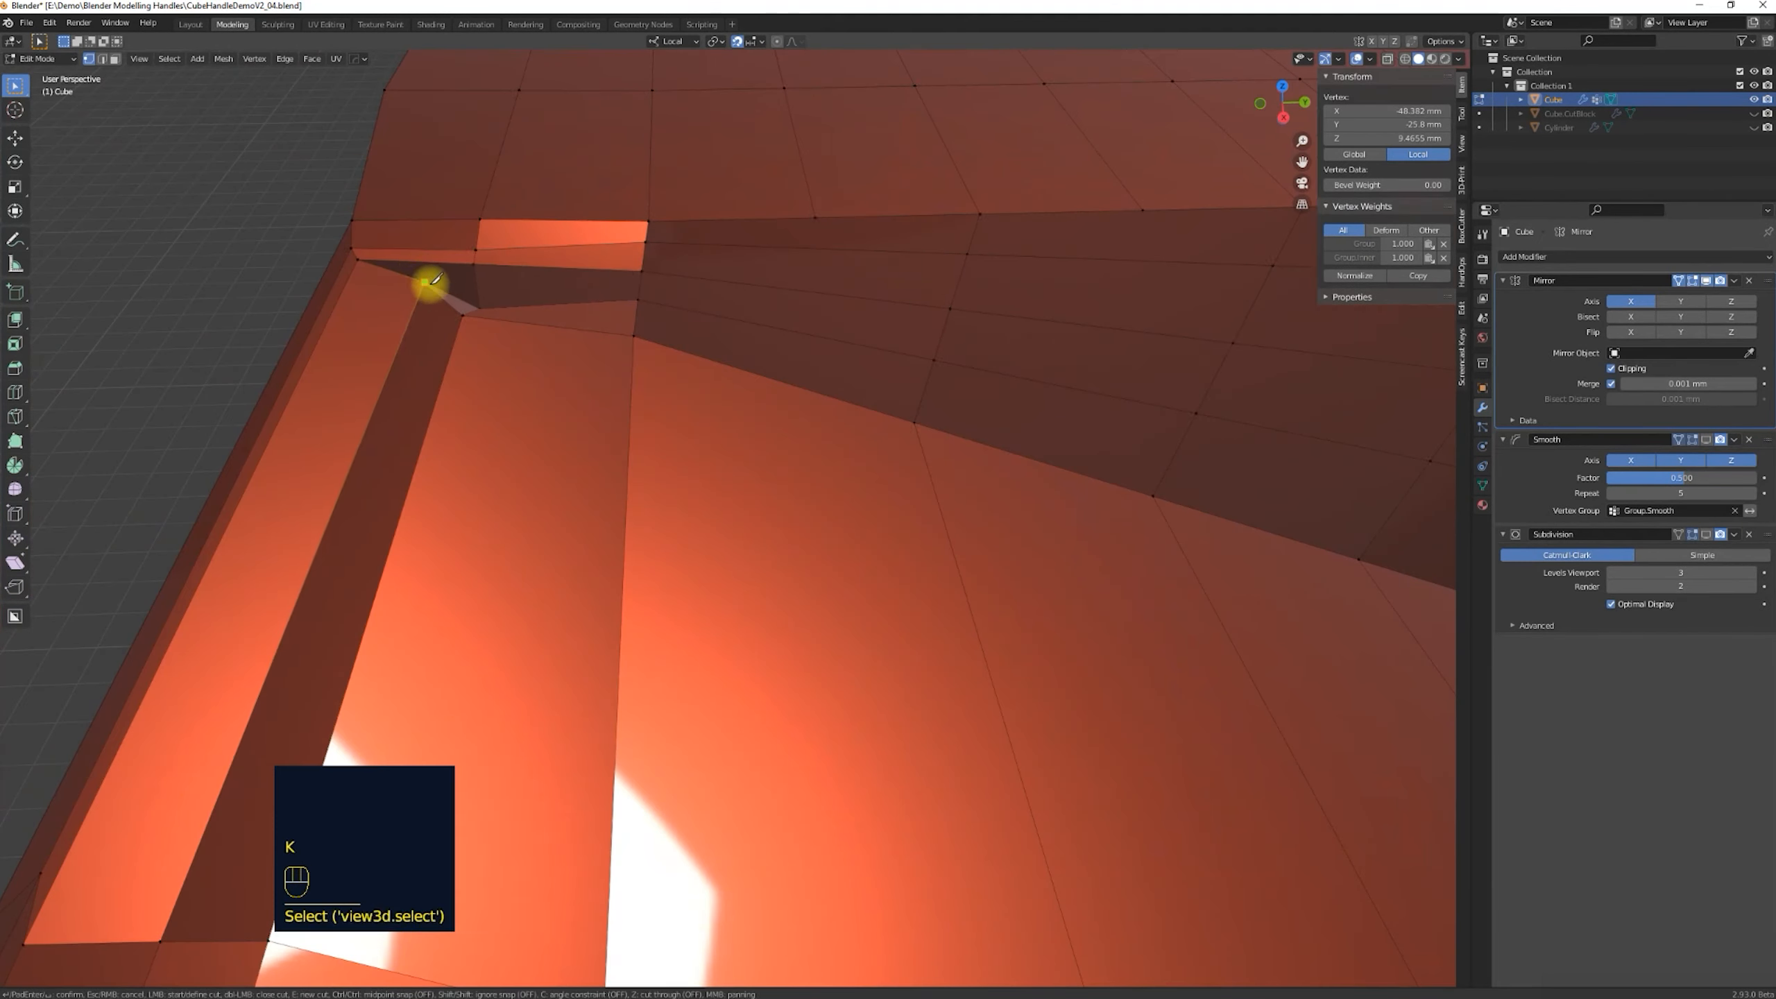
{"action": "key", "text": "g"}
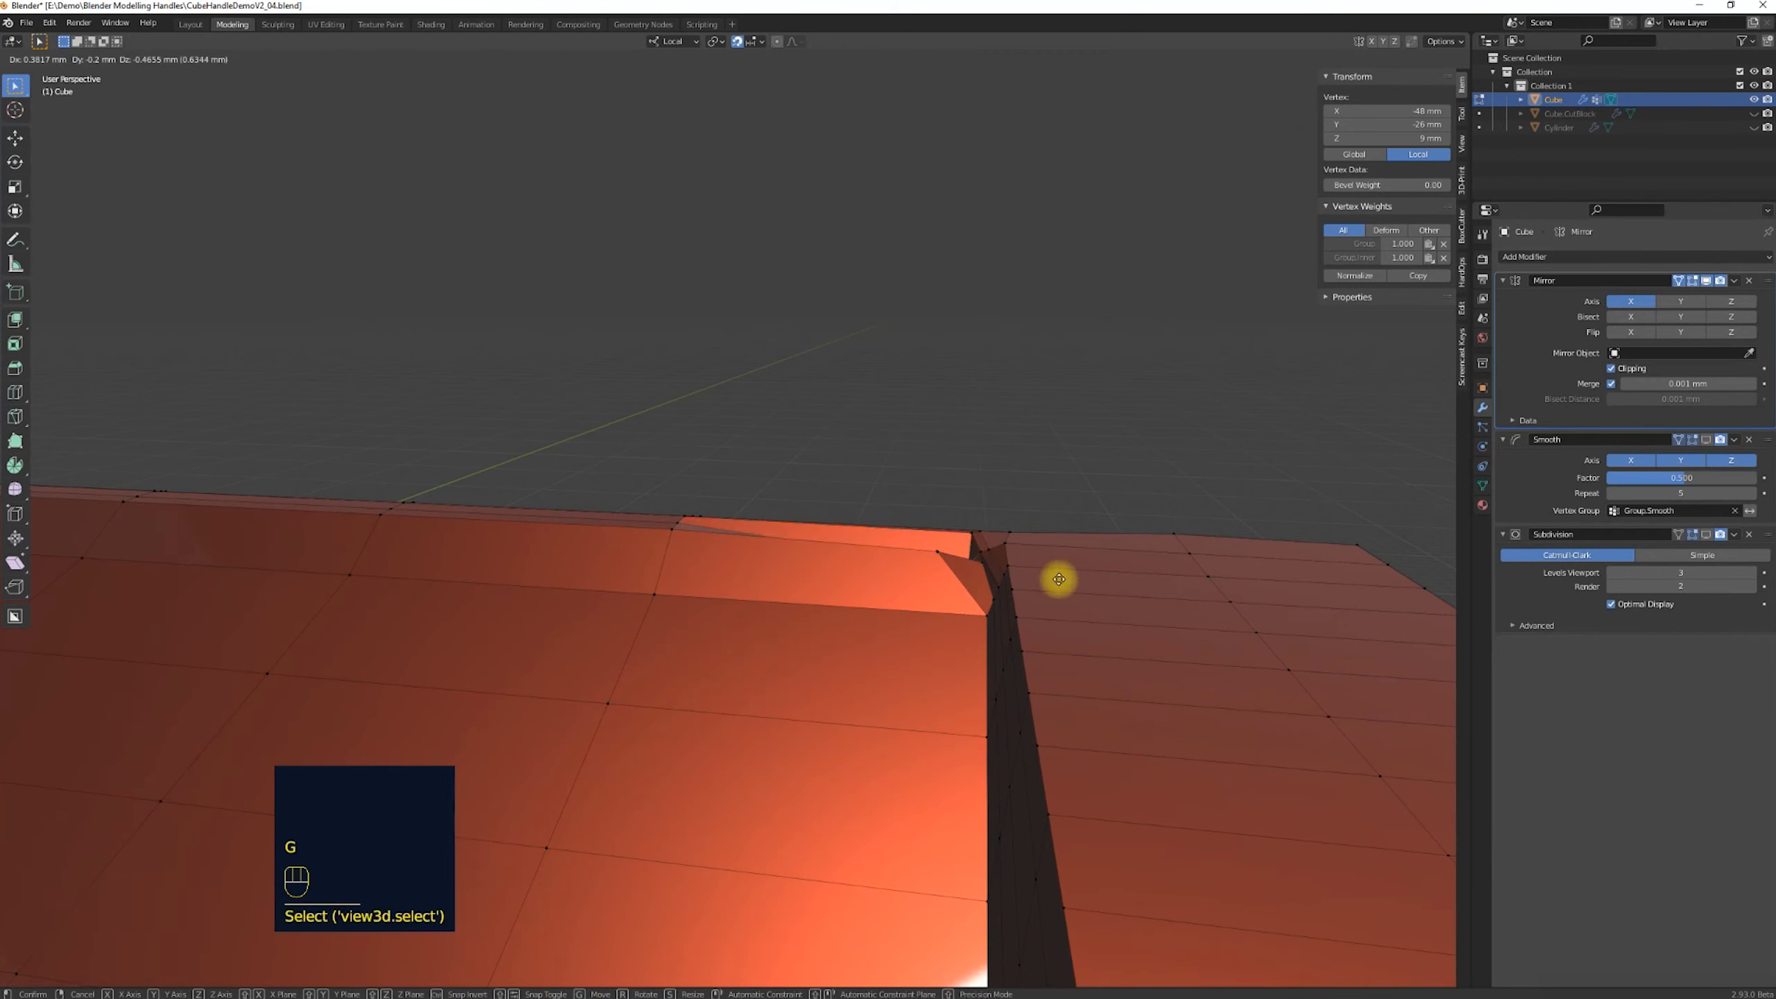
{"action": "left_click", "coordinate": [975, 573]}
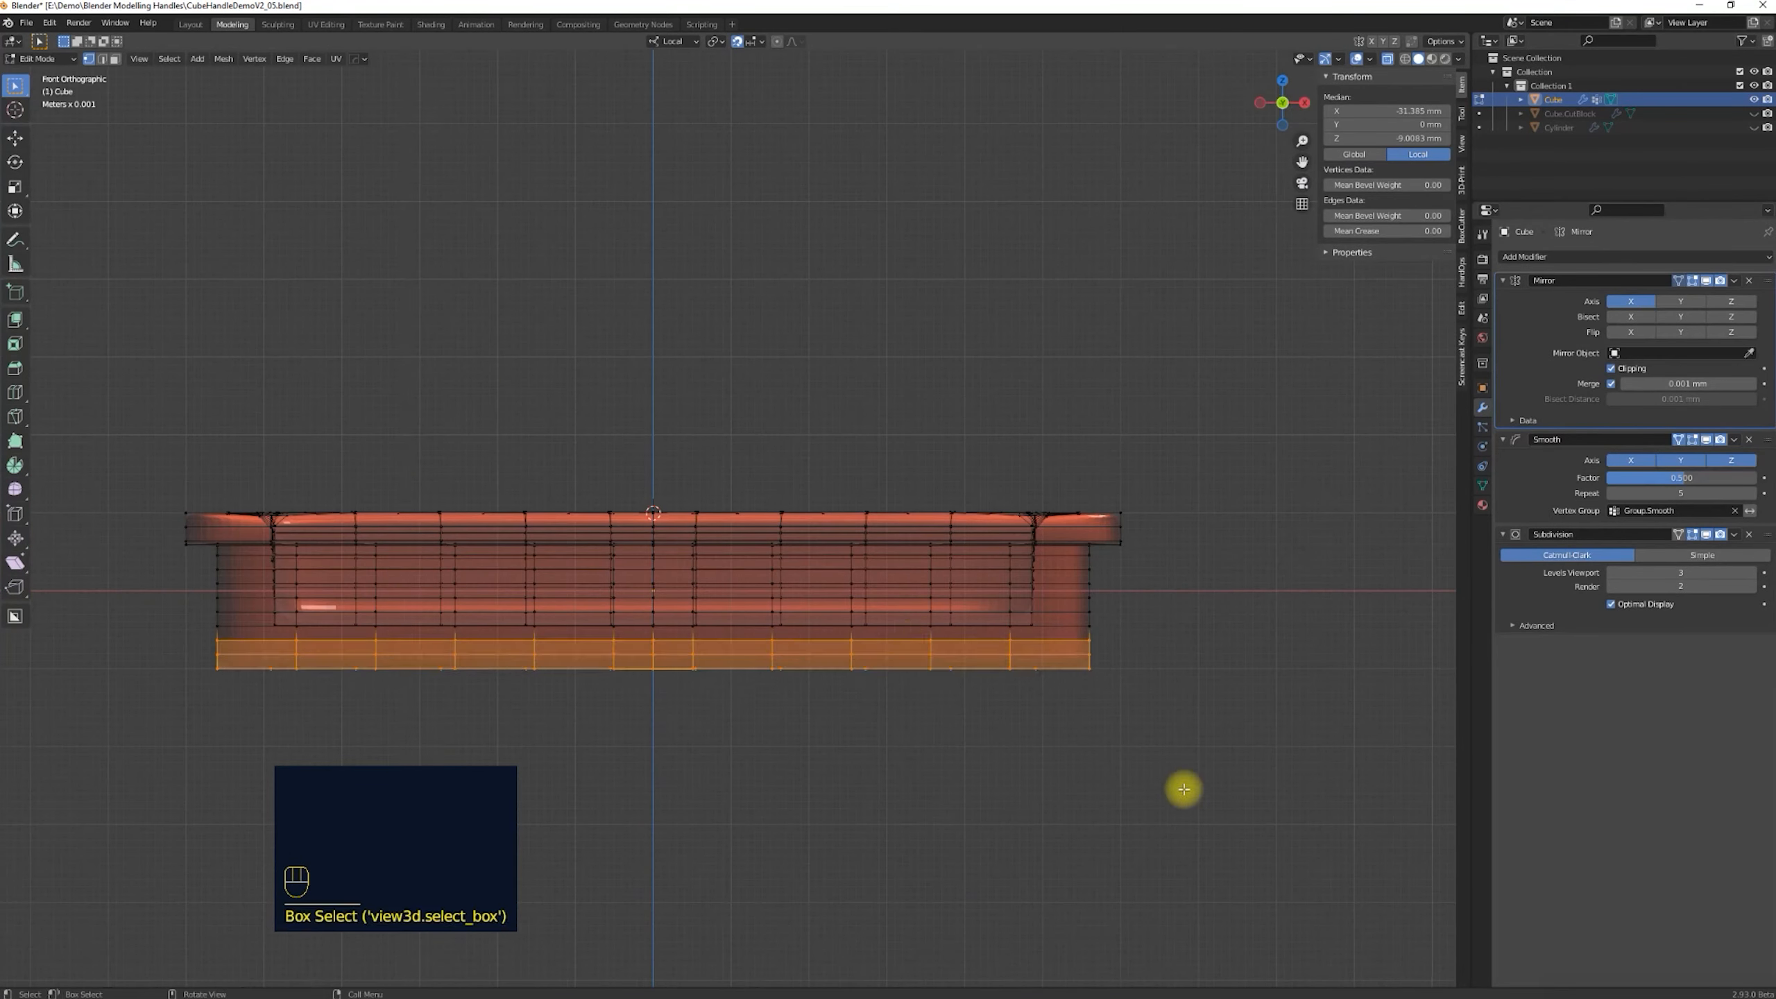
Move the body's bottom edge loops along Z and inspect the model's layers and supports in Cura.
{"action": "key", "text": "g"}
{"action": "key", "text": "z"}
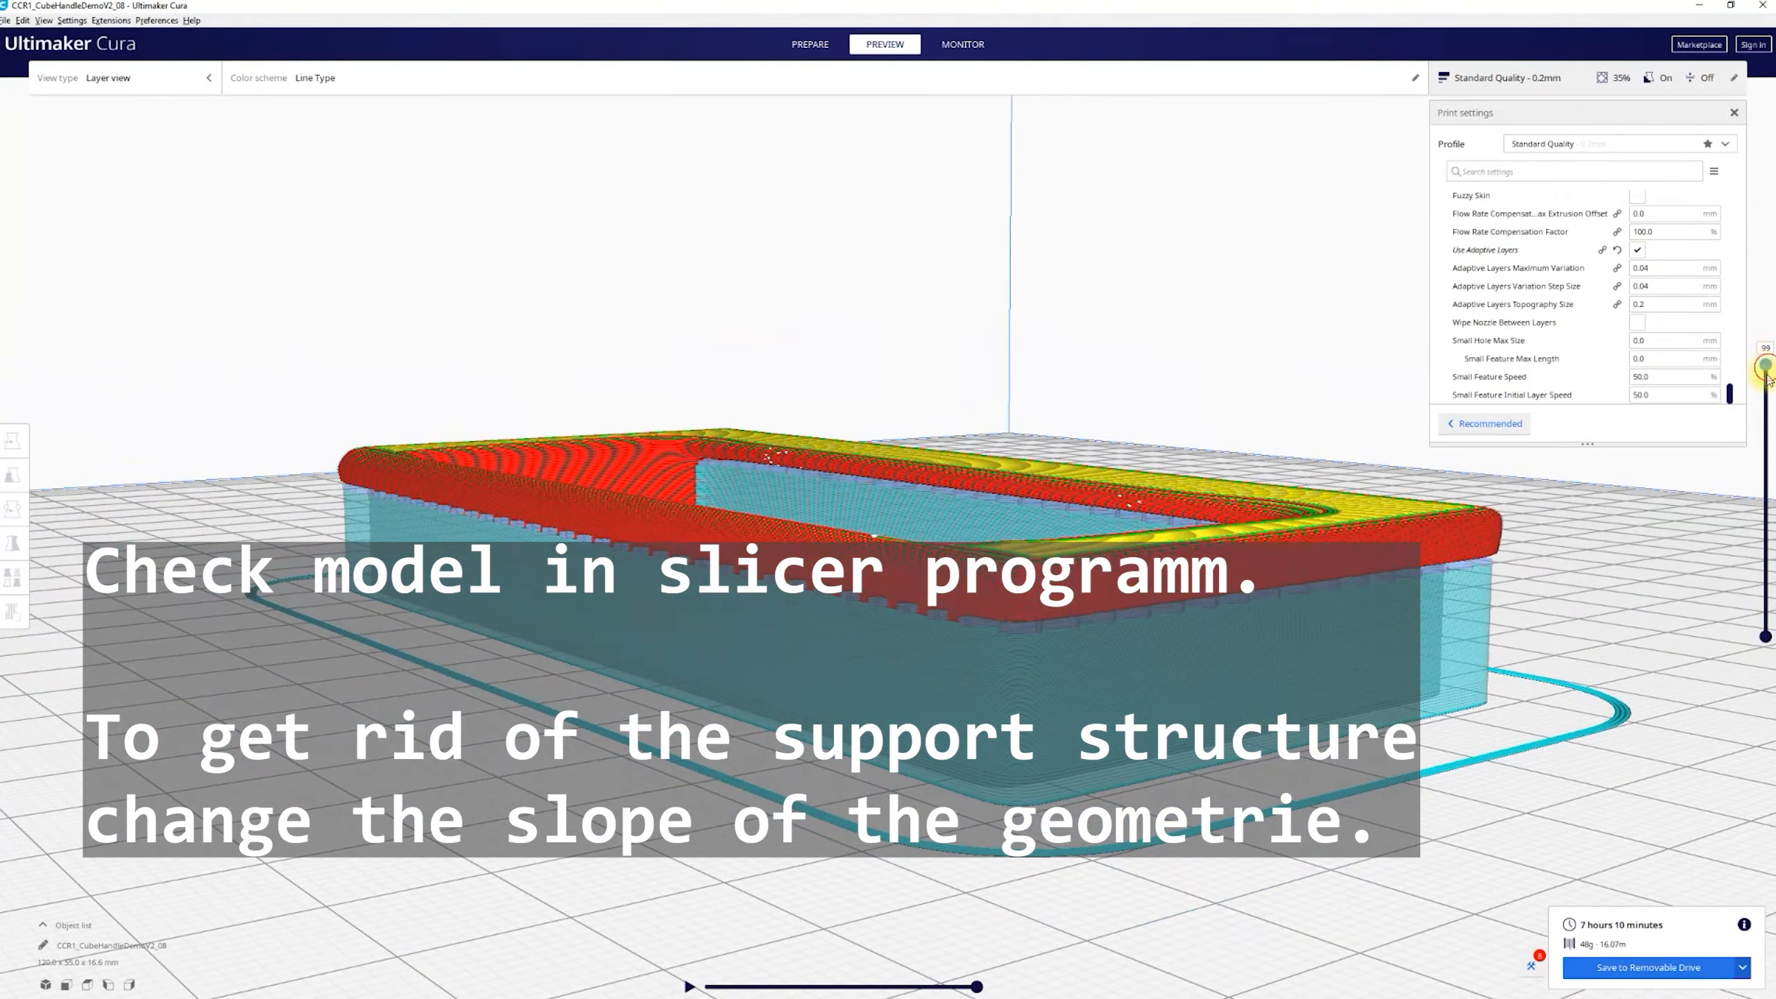
{"action": "left_click_drag", "start_coordinate": [1765, 371], "coordinate": [1765, 433]}
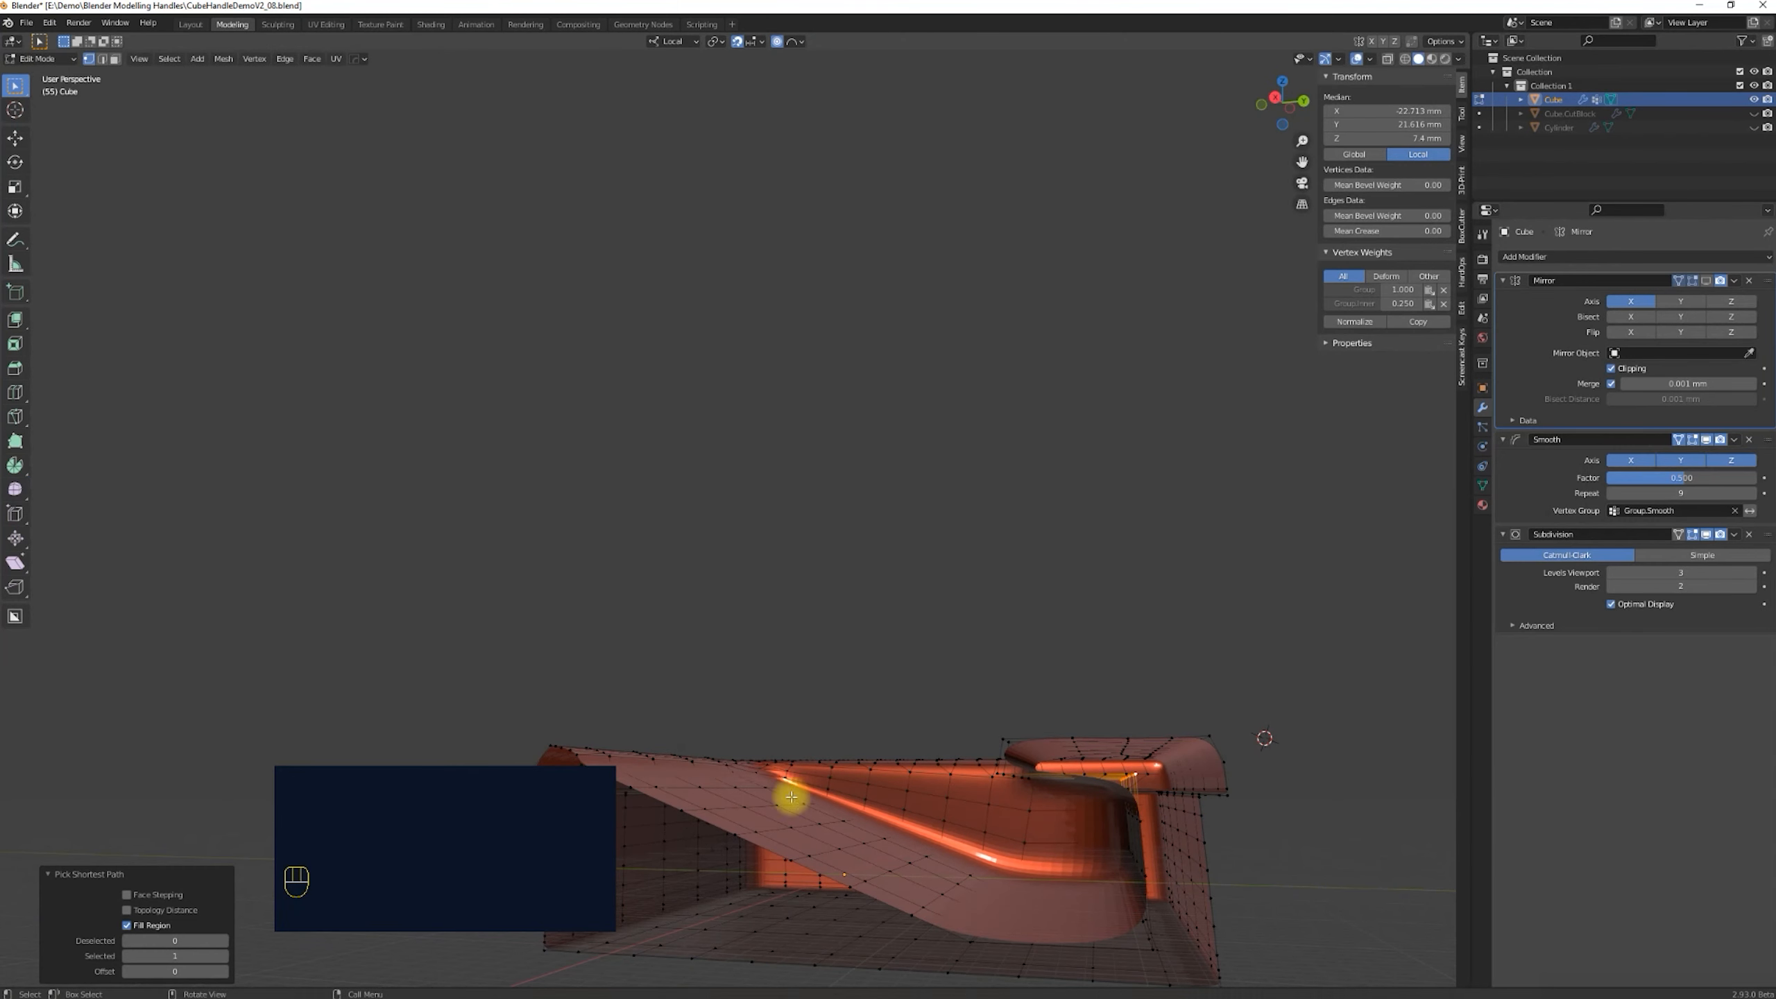
Move the selected vertices under the grip lip about 6.6 mm along Y and lower them about 0.7 mm with proportional editing.
{"action": "left_click", "coordinate": [733, 852]}
{"action": "key", "text": "g"}
{"action": "key", "text": "z"}
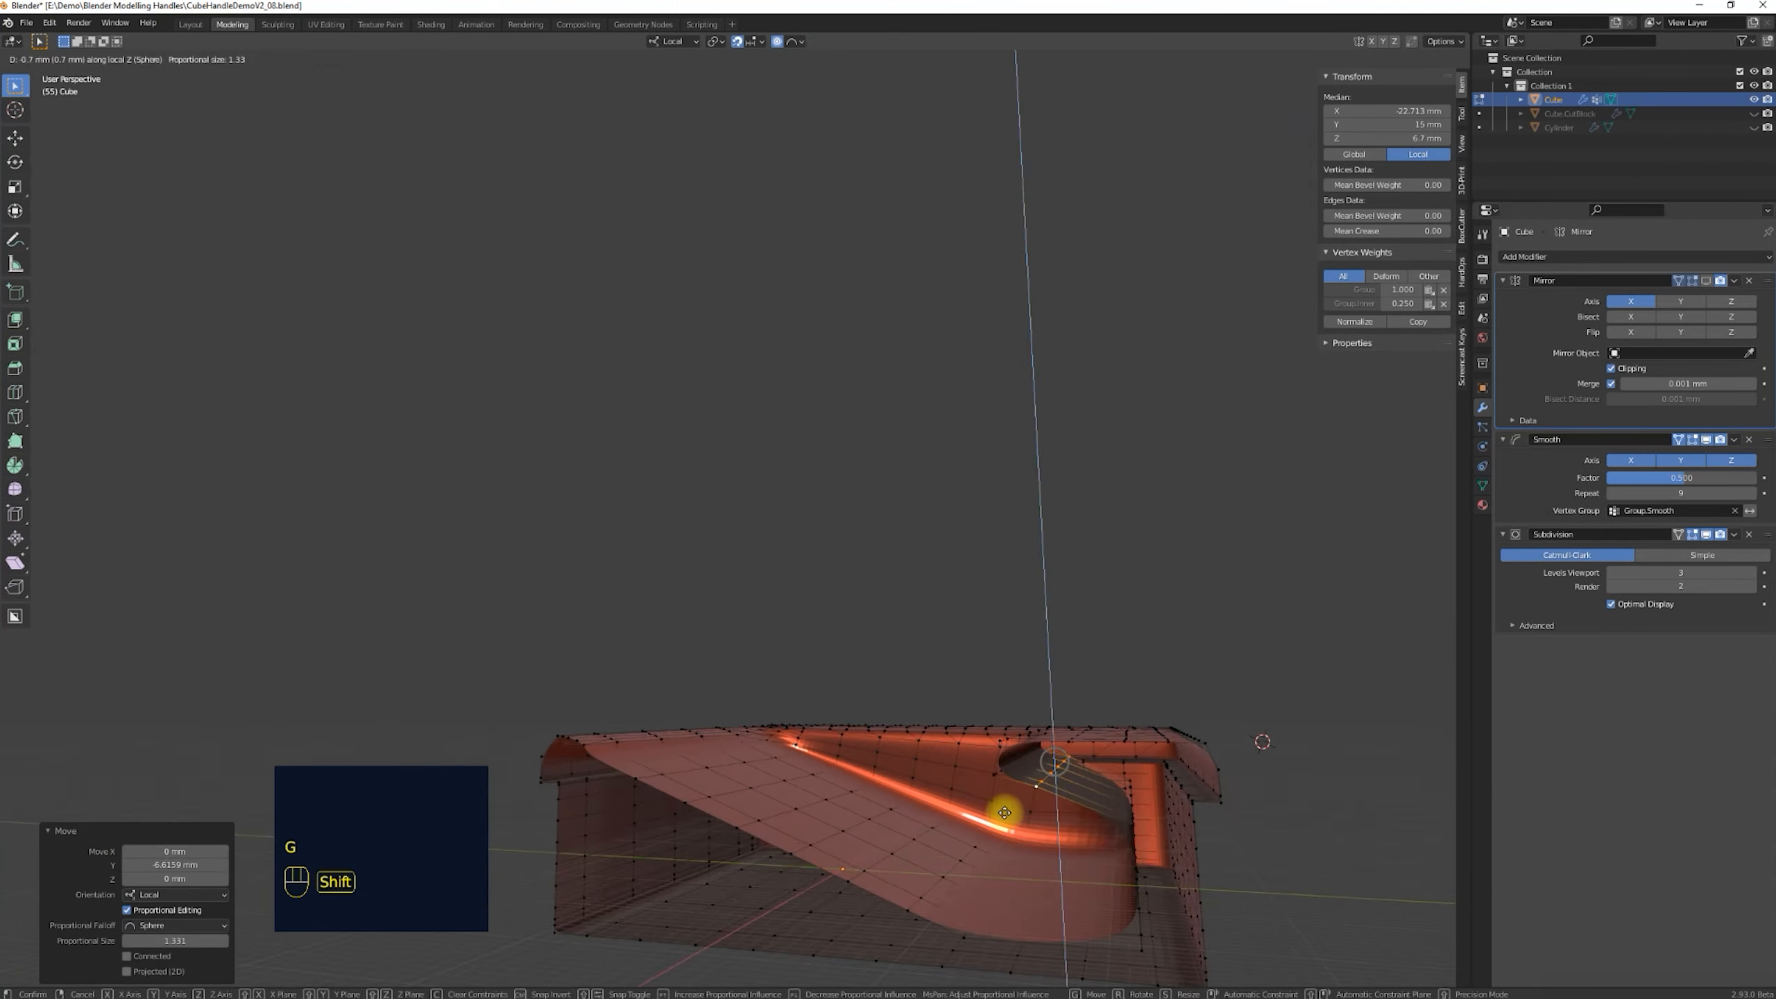
{"action": "left_click", "coordinate": [1003, 809]}
{"action": "middle_click_drag", "start_coordinate": [1003, 809], "coordinate": [1018, 812]}
Select another vertex path under the grip lip and shift it along Y and Z to soften the overhang's slope.
{"action": "left_click", "coordinate": [1114, 815], "text": "ctrl+shift"}
{"action": "key", "text": "g"}
{"action": "key", "text": "y"}
{"action": "left_click", "coordinate": [1040, 969]}
{"action": "key", "text": "g"}
{"action": "key", "text": "z"}
{"action": "left_click", "coordinate": [979, 848]}
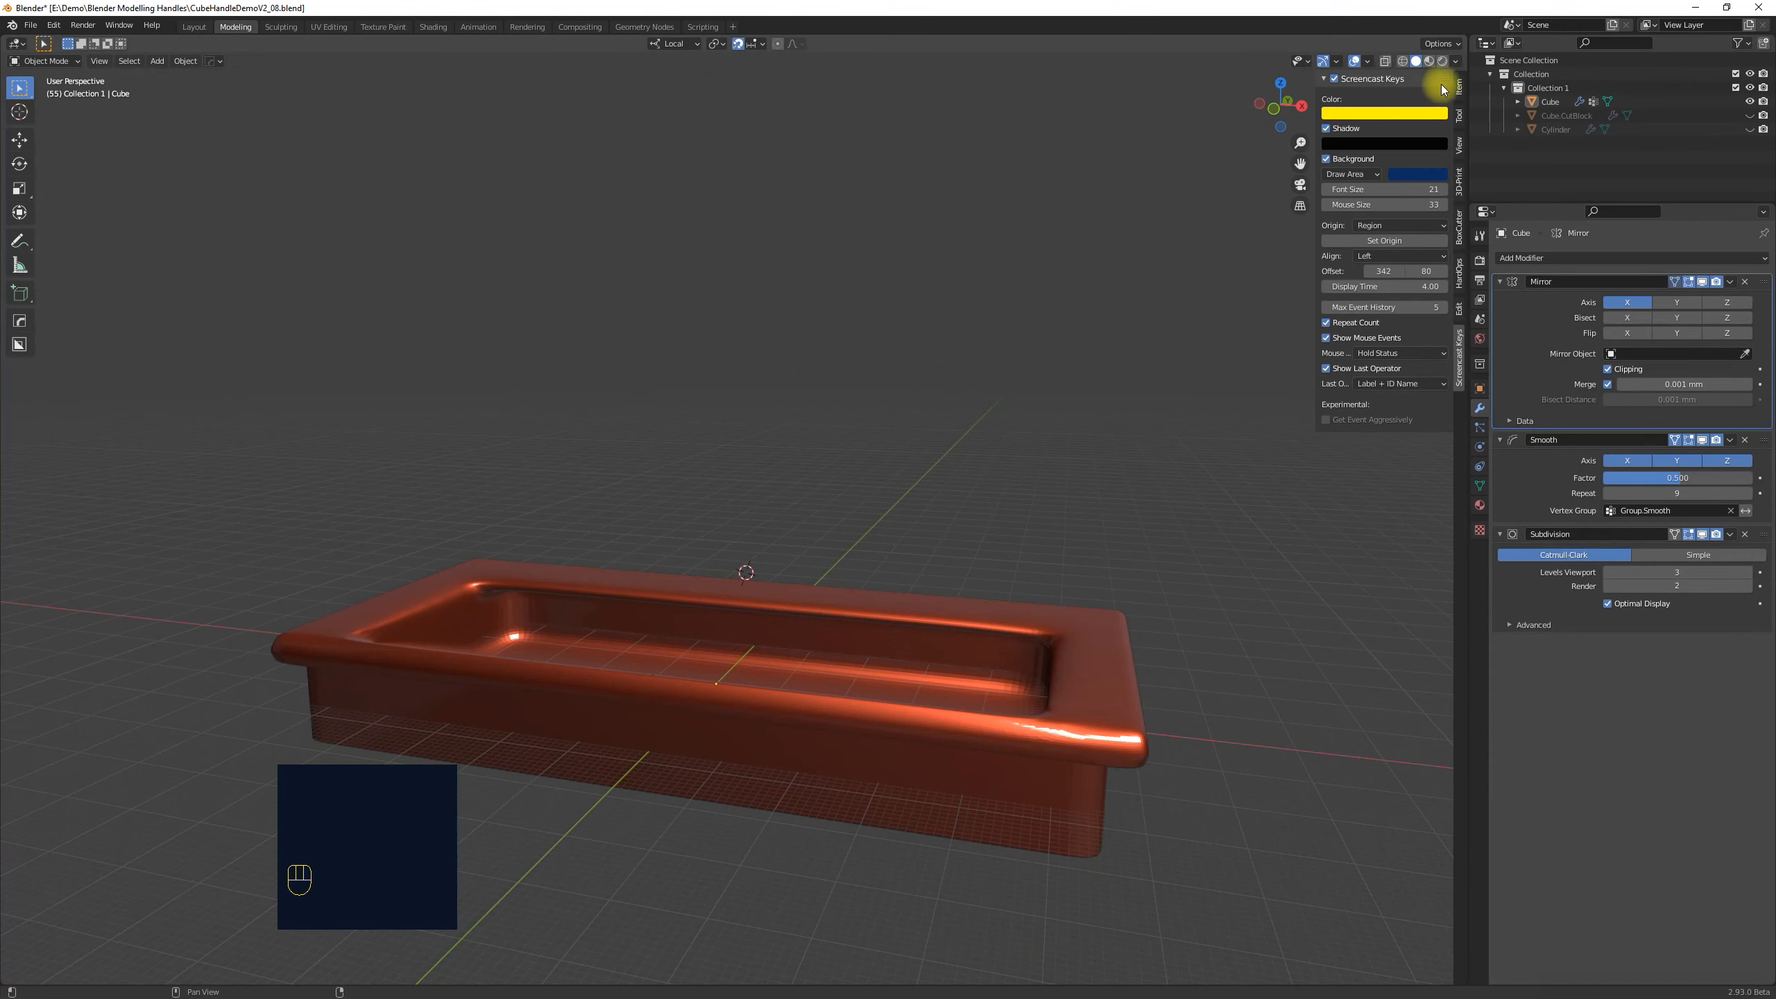
Check the handle's dimensions and start exporting it as an STL file.
{"action": "left_click", "coordinate": [1459, 87]}
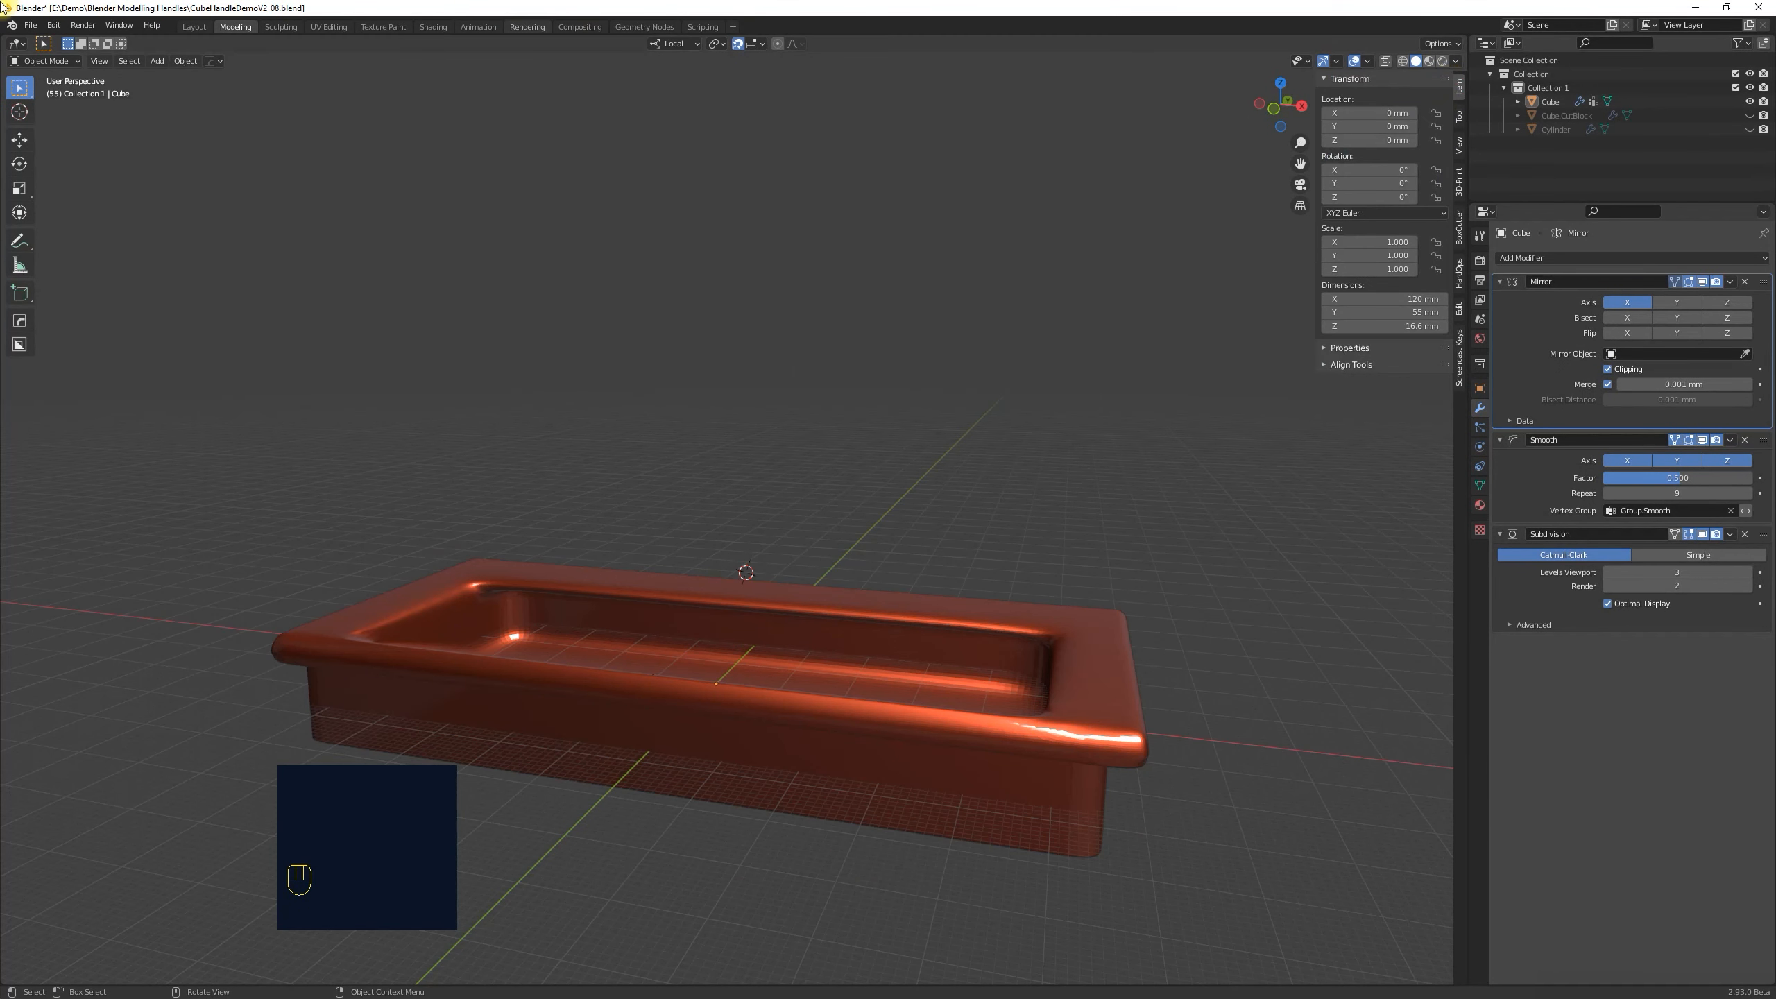
{"action": "left_click", "coordinate": [30, 25]}
{"action": "left_click", "coordinate": [55, 227]}
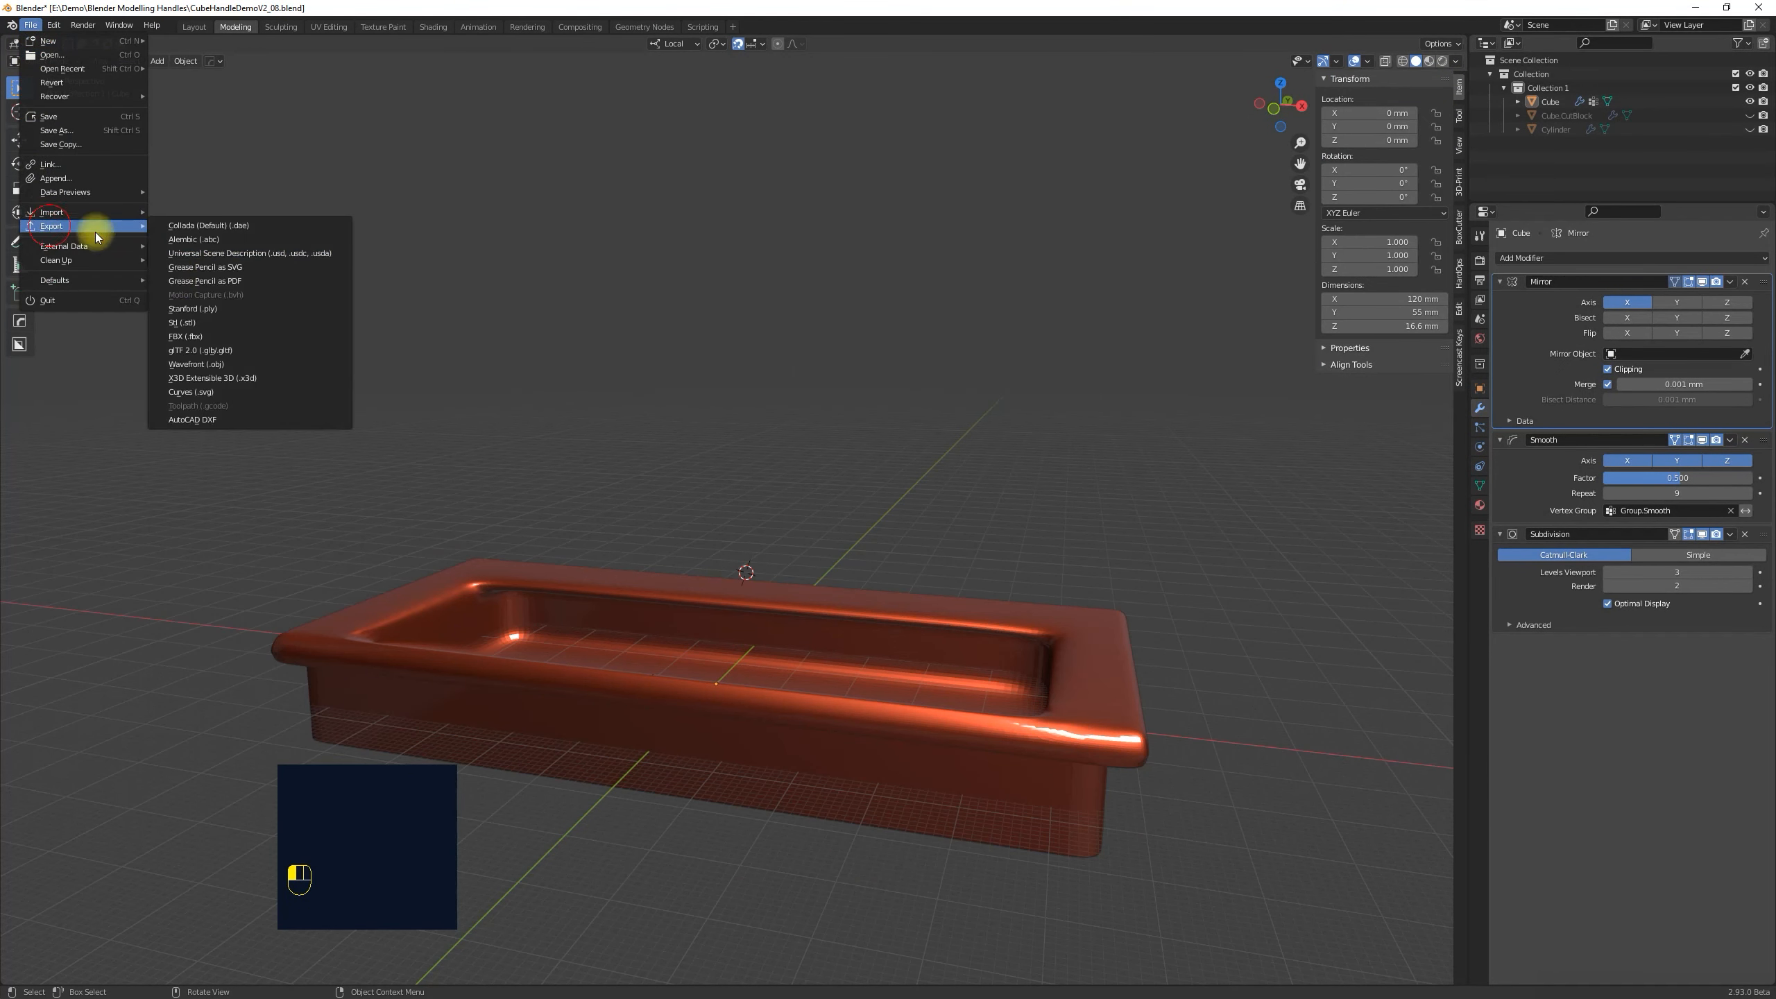
{"action": "left_click", "coordinate": [183, 322]}
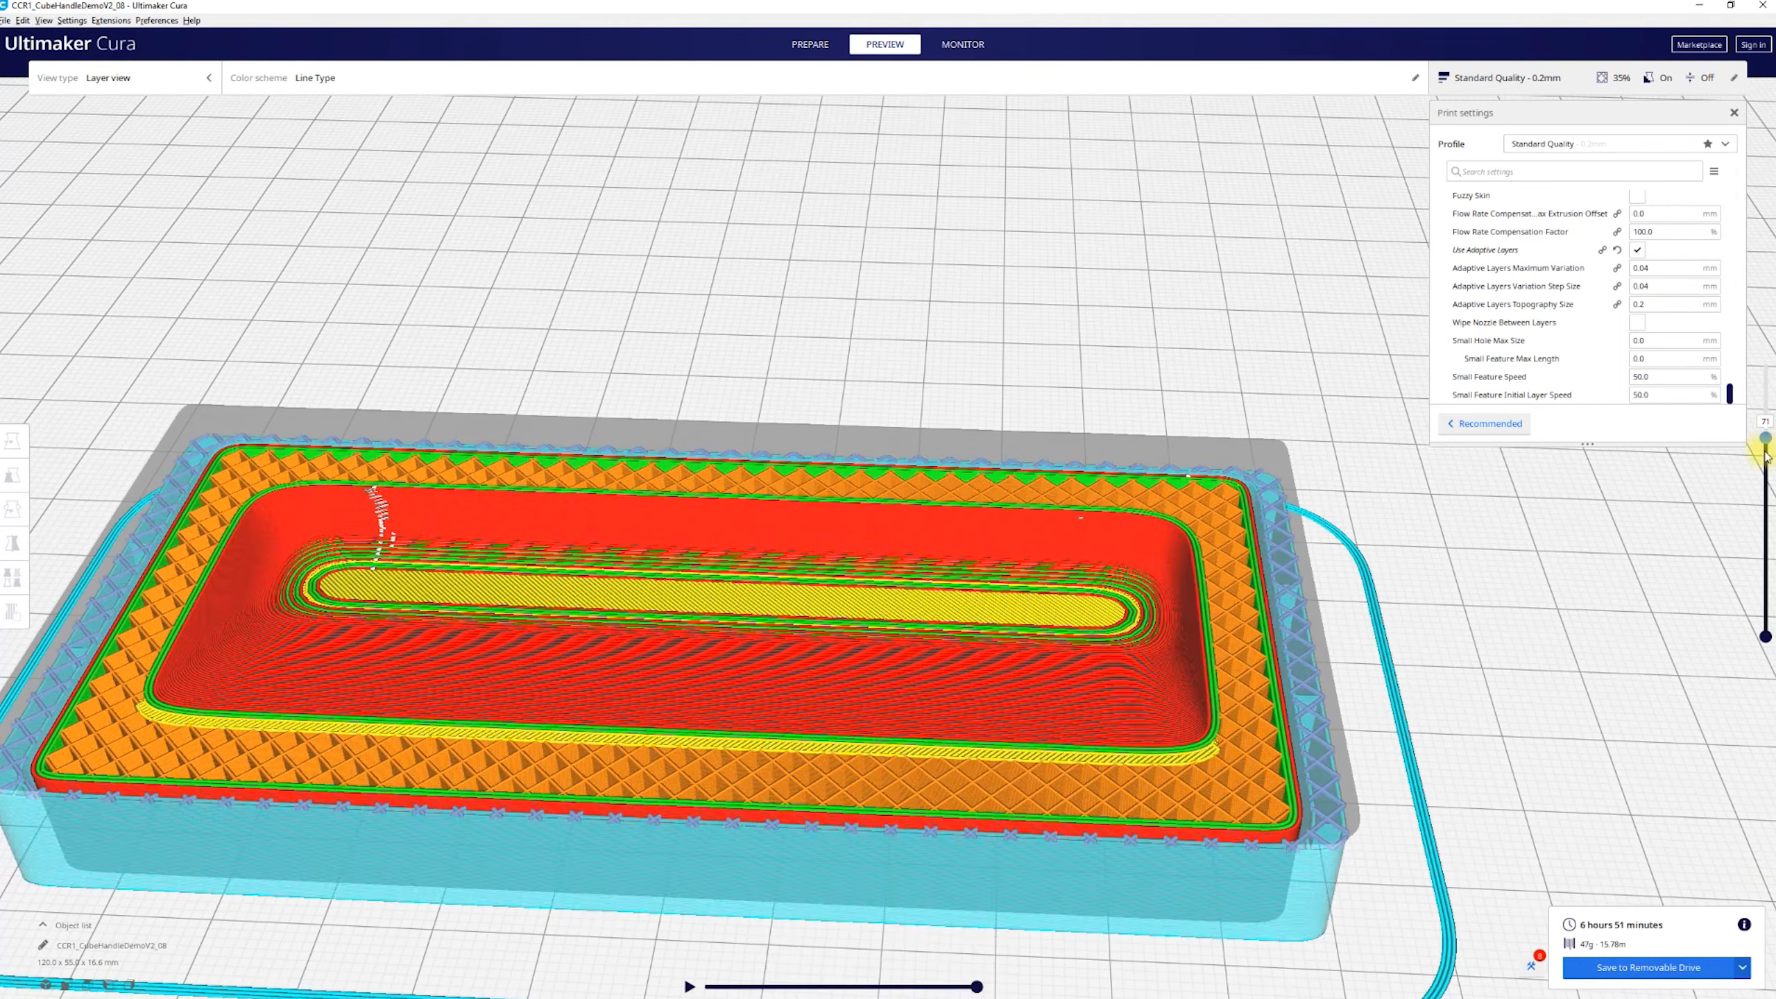
Switch to Cura and examine the sliced CubeHandleDemoV2_08 model down to its lowest layers.
{"action": "left_click_drag", "start_coordinate": [1765, 447], "coordinate": [1598, 535]}
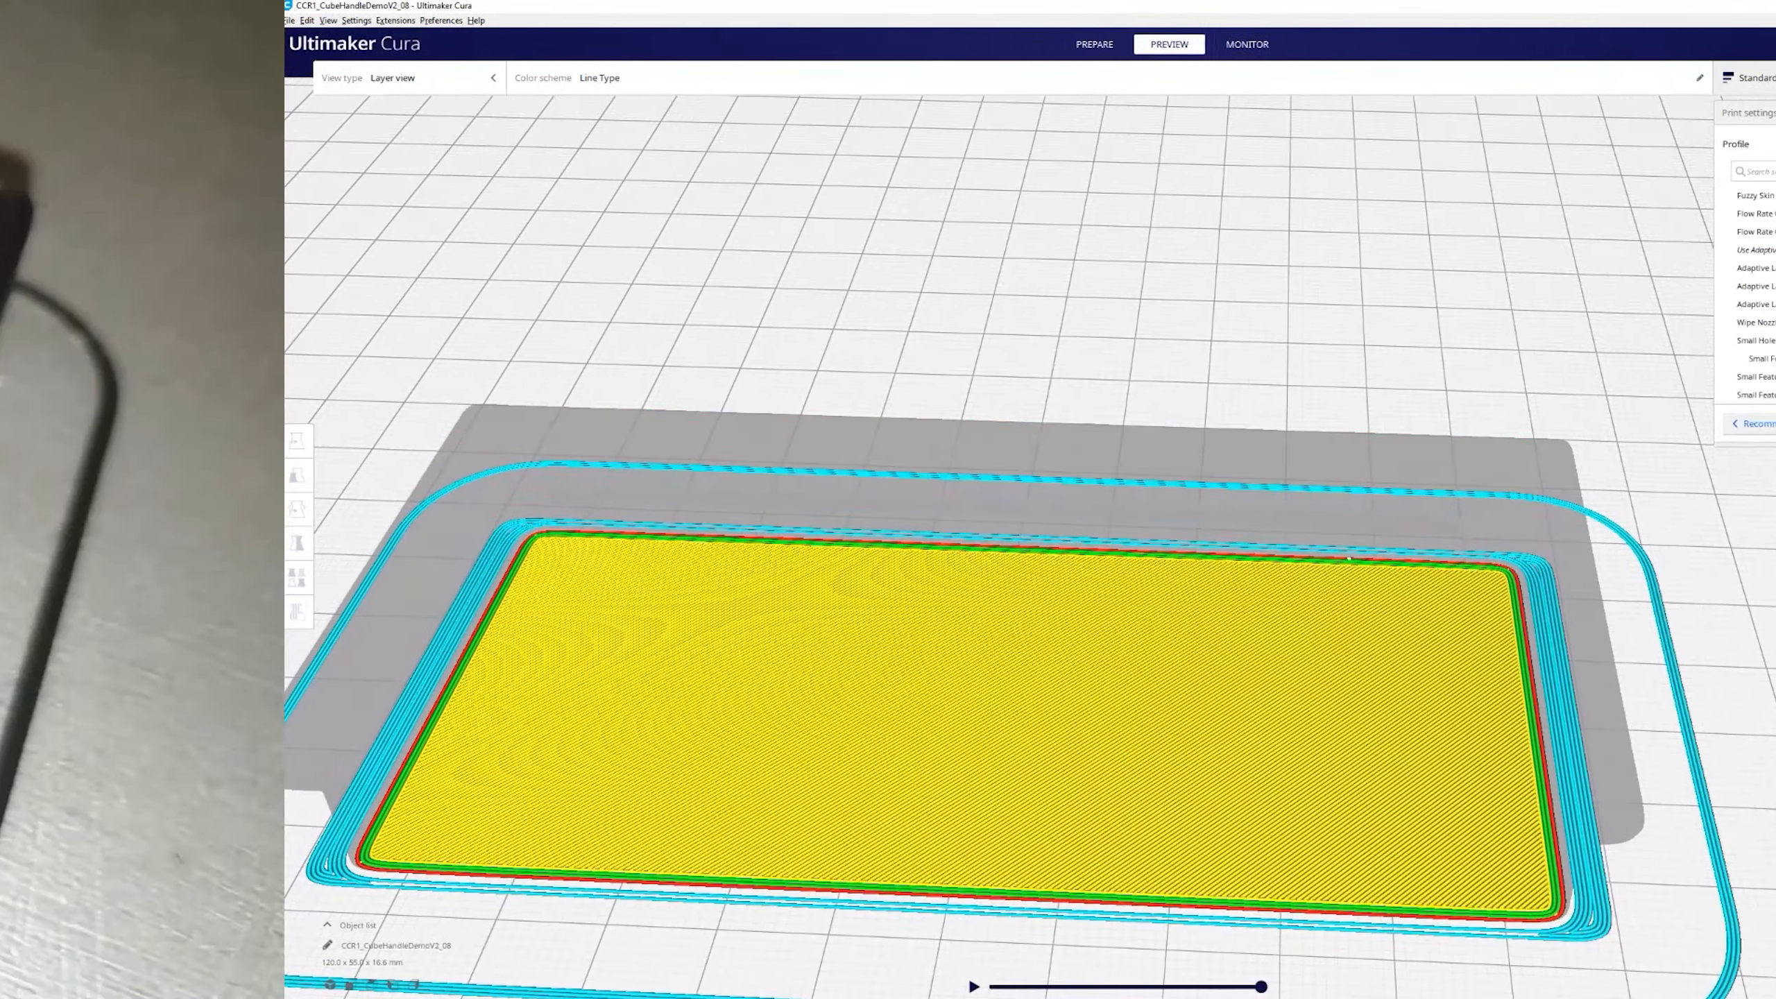